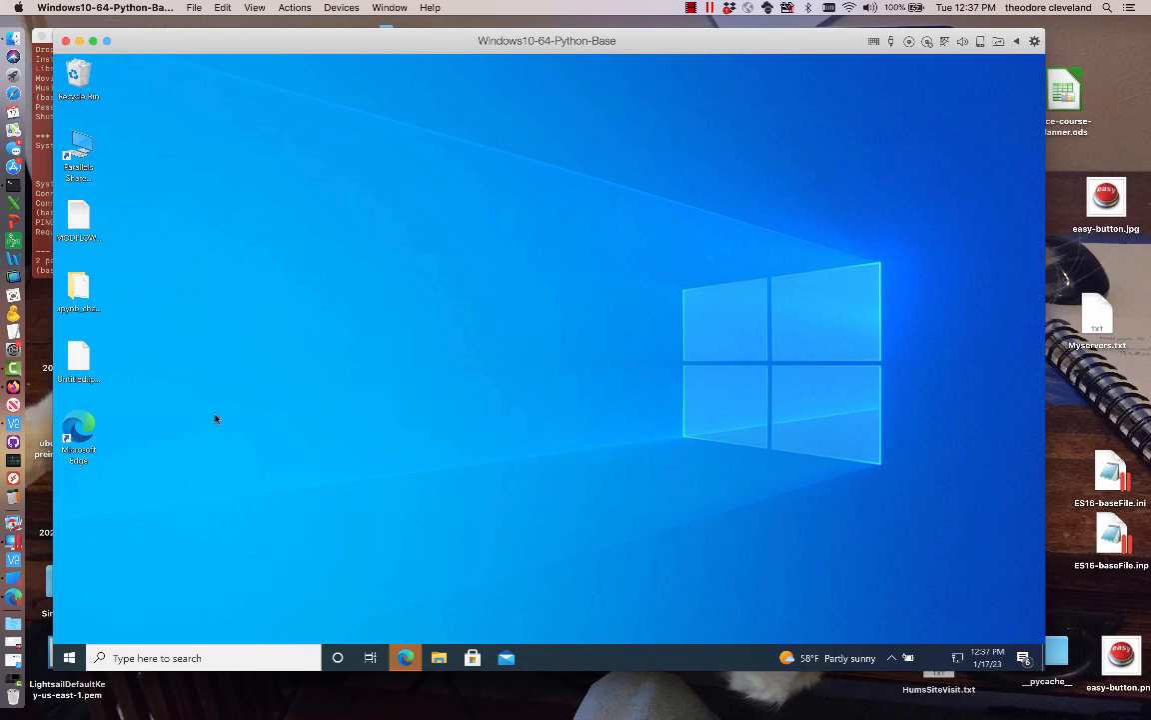
- Open the MODFLOW notes text file from the desktop, reposition its window and dismiss the Microsoft Edge notification
double_click(78, 226)
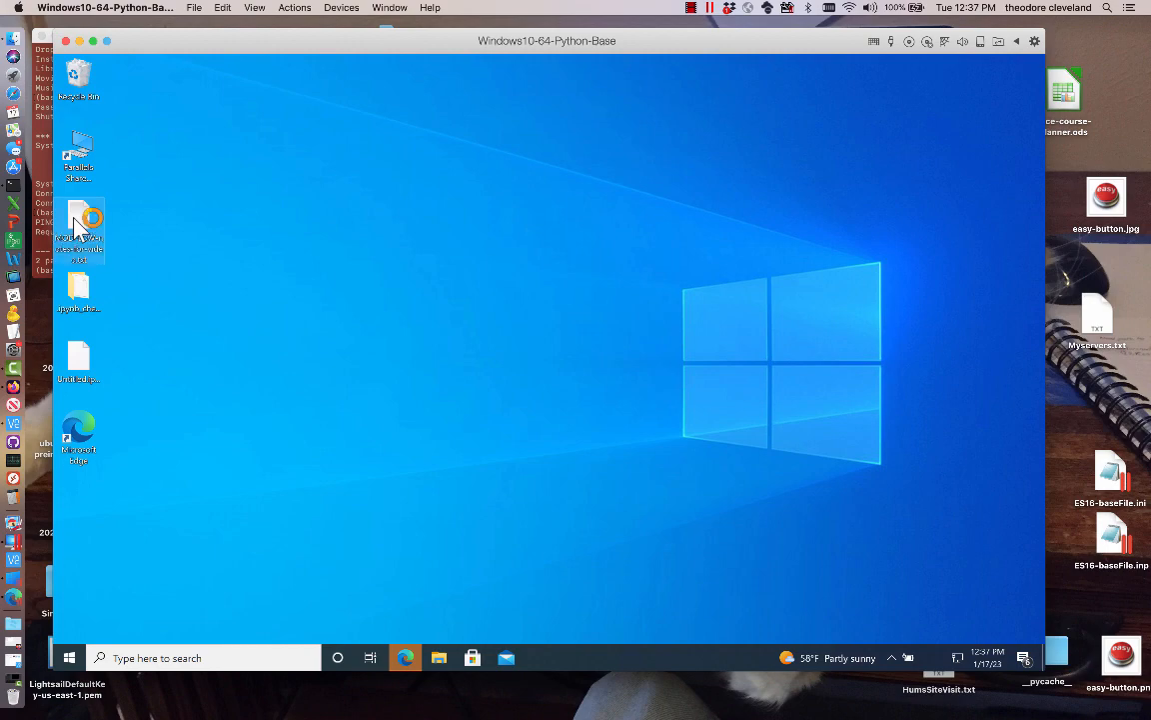
drag(315, 104, 673, 82)
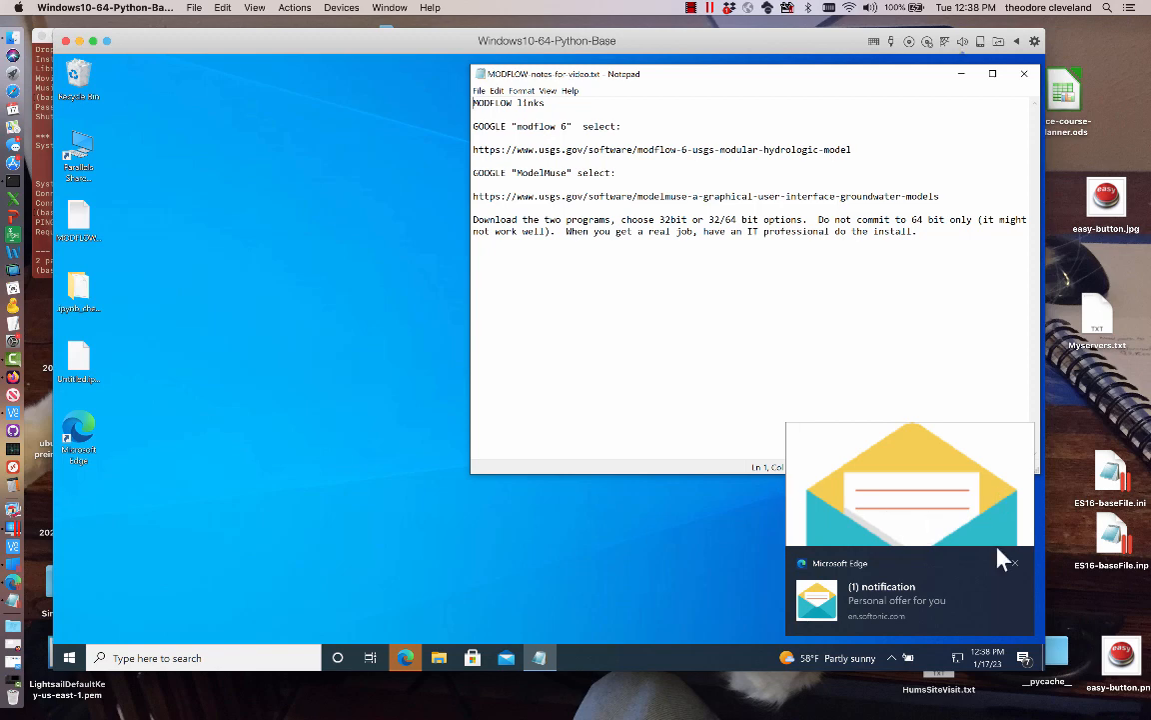
click(1015, 563)
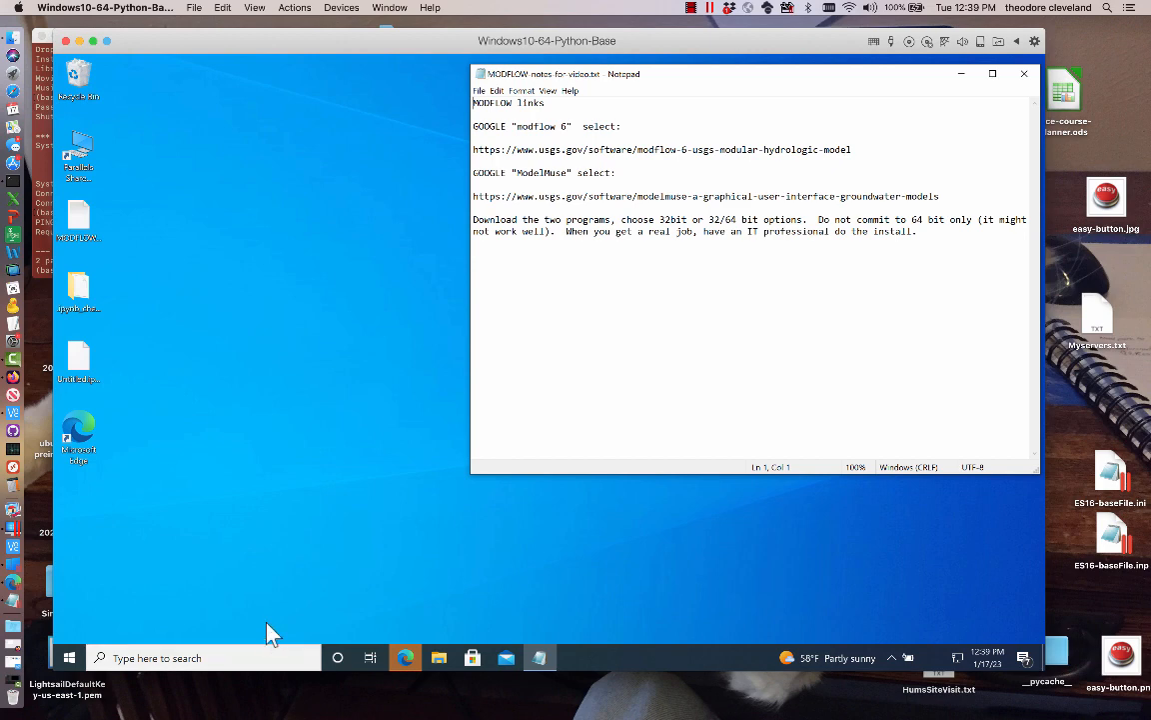
- Switch to Microsoft Edge and save the ModelMuse installer for 32- and 64-bit operating systems as ModelMuseSetup32_5_1_1.exe in Downloads
click(405, 660)
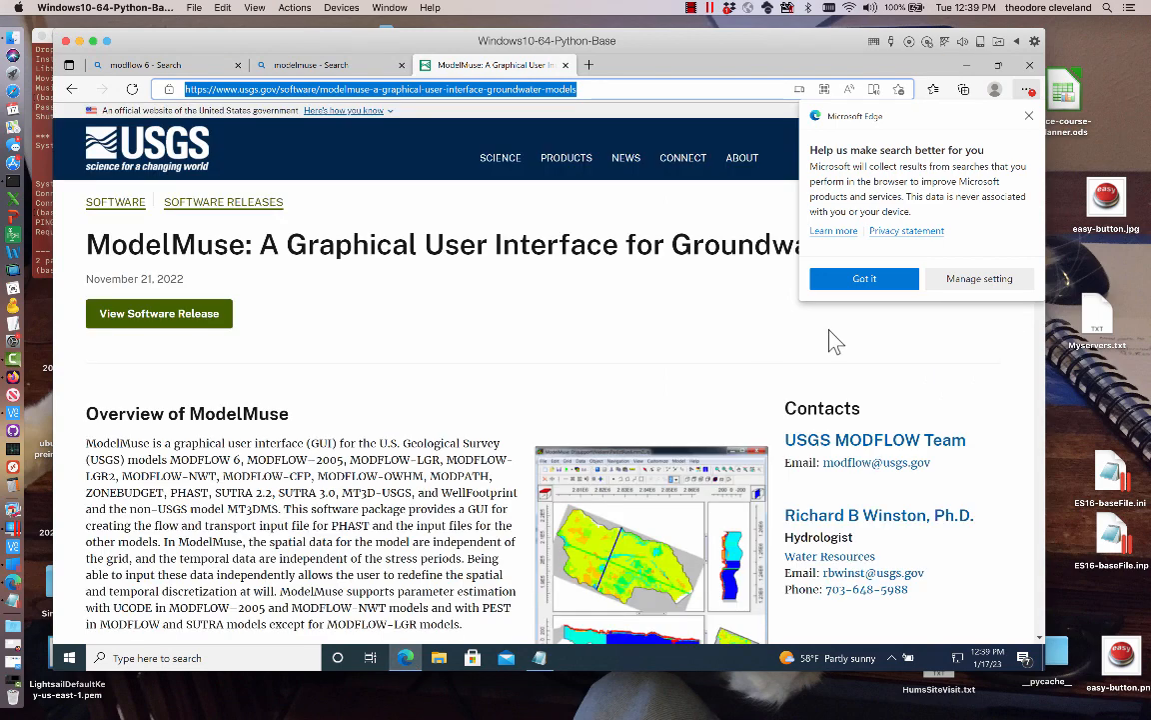
click(1030, 116)
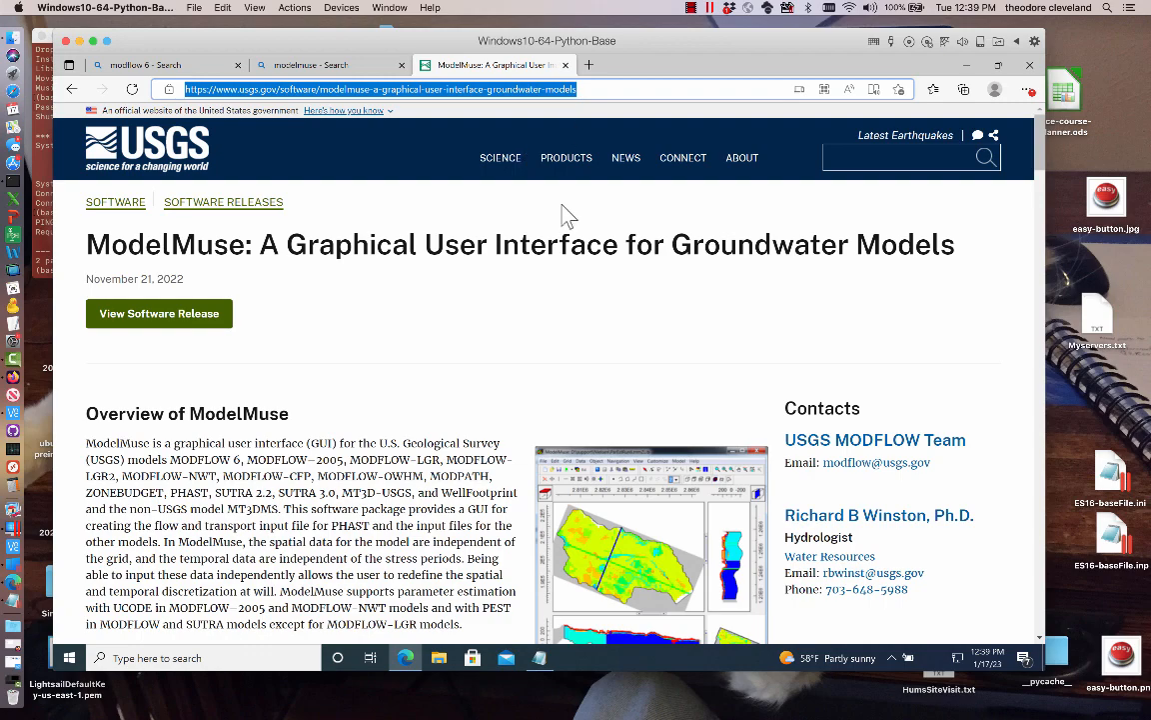
scroll(455, 300, down, 3)
scroll(455, 300, up, 3)
scroll(455, 300, down, 10)
scroll(455, 300, down, 5)
scroll(454, 299, up, 1)
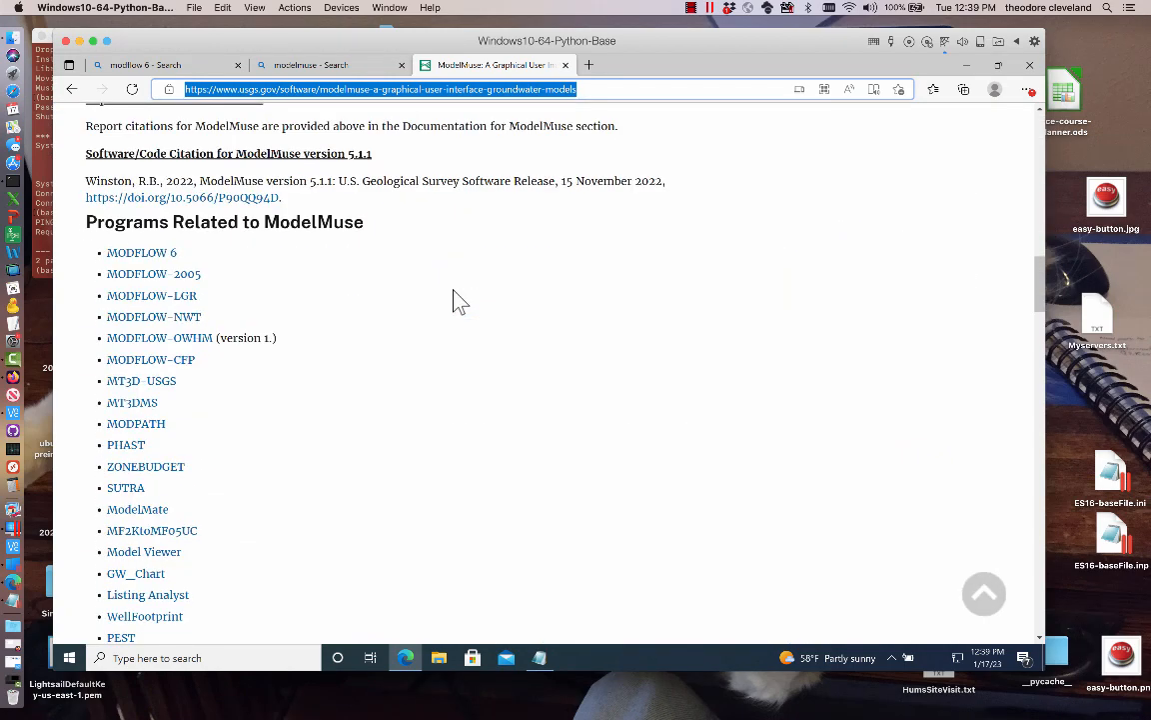
scroll(455, 300, down, 2)
scroll(455, 300, up, 15)
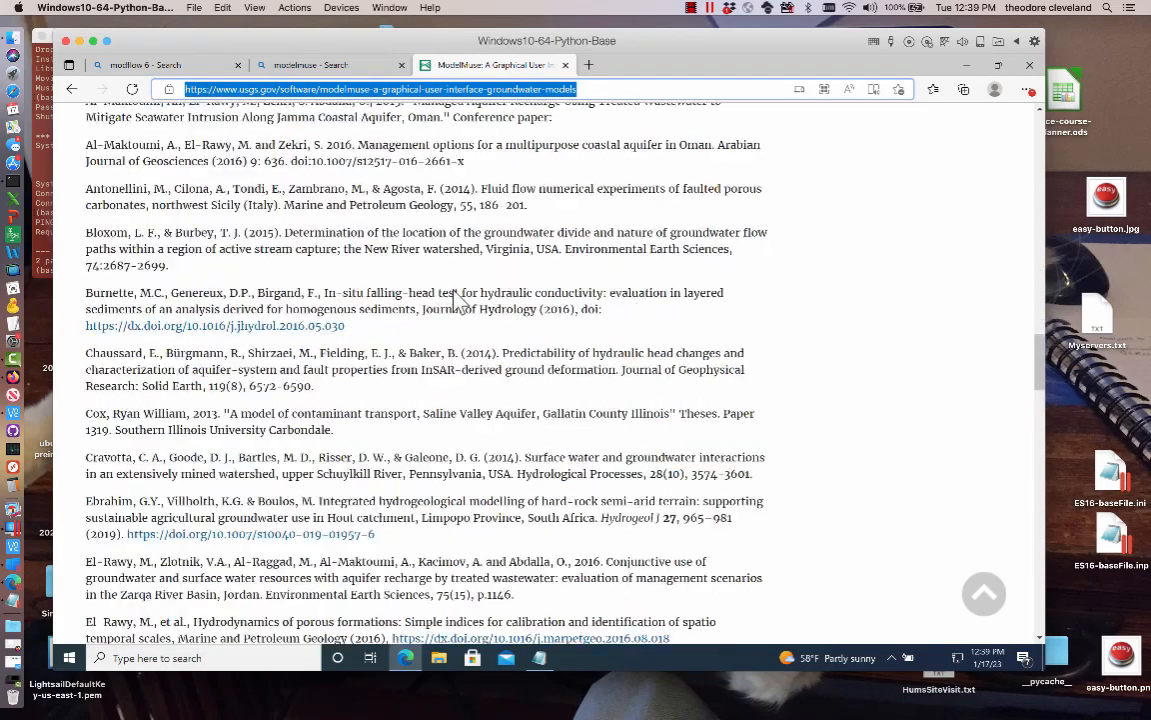
scroll(455, 300, down, 5)
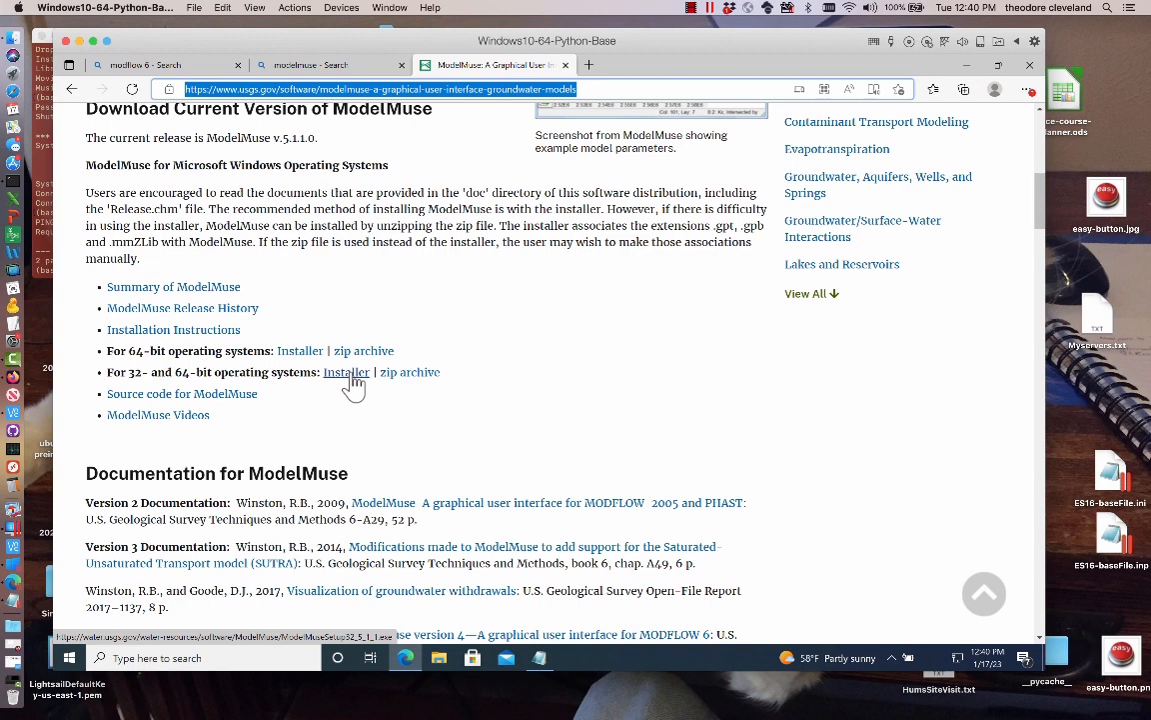
right_click(354, 385)
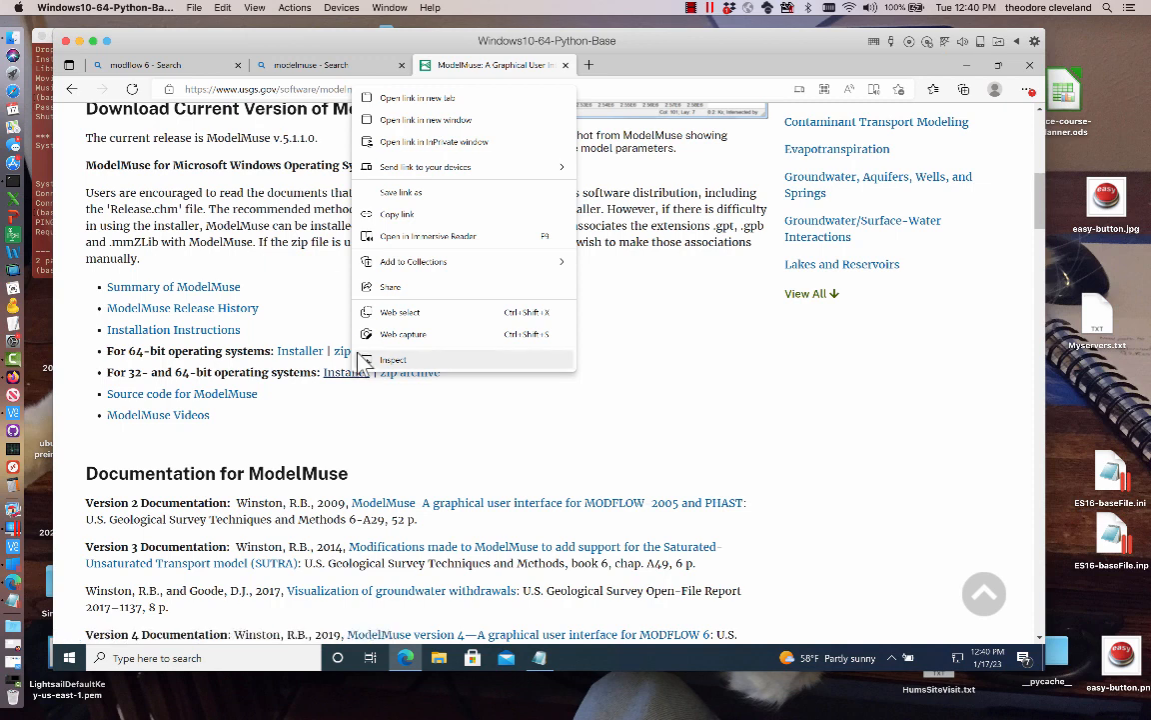
click(420, 193)
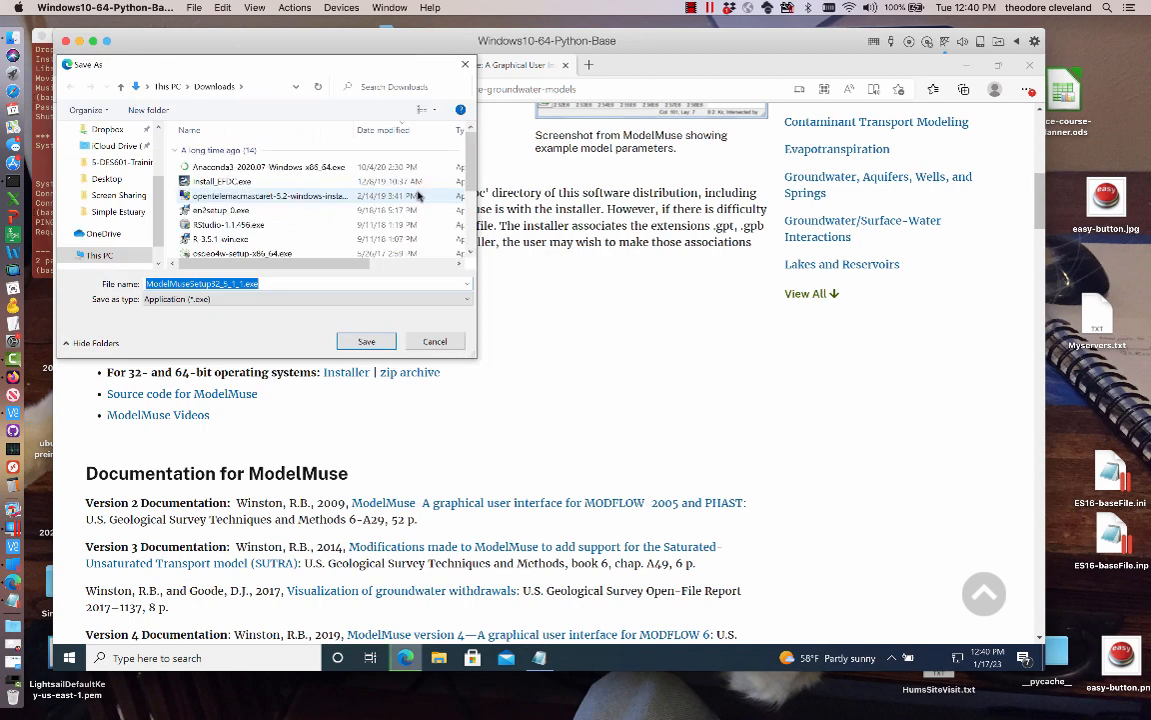
click(368, 343)
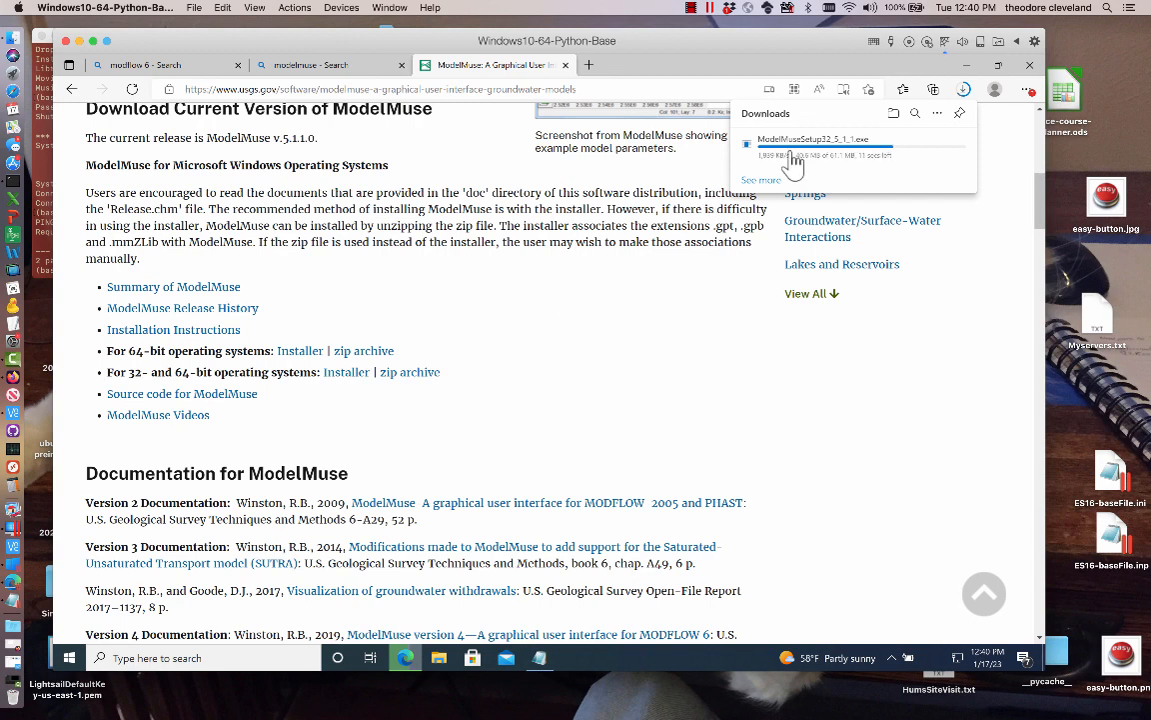
- Keep the flagged ModelMuseSetup32_5_1_1.exe download despite the SmartScreen trust warning
mouse_move(845, 172)
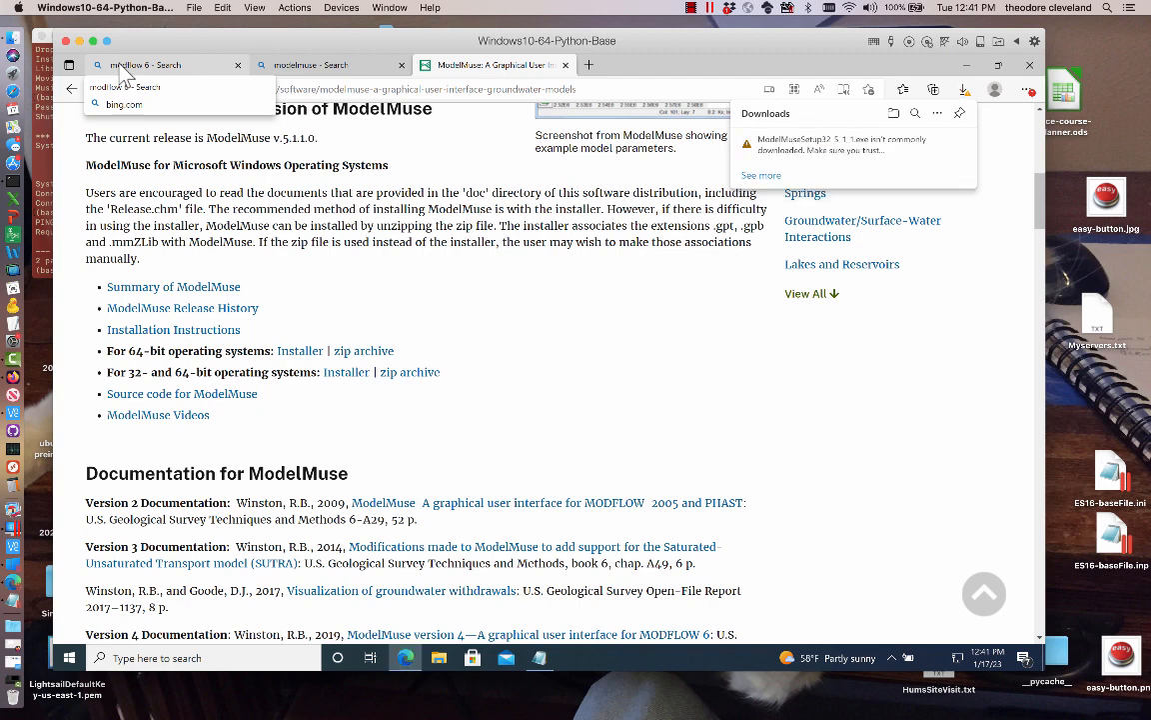
click(760, 177)
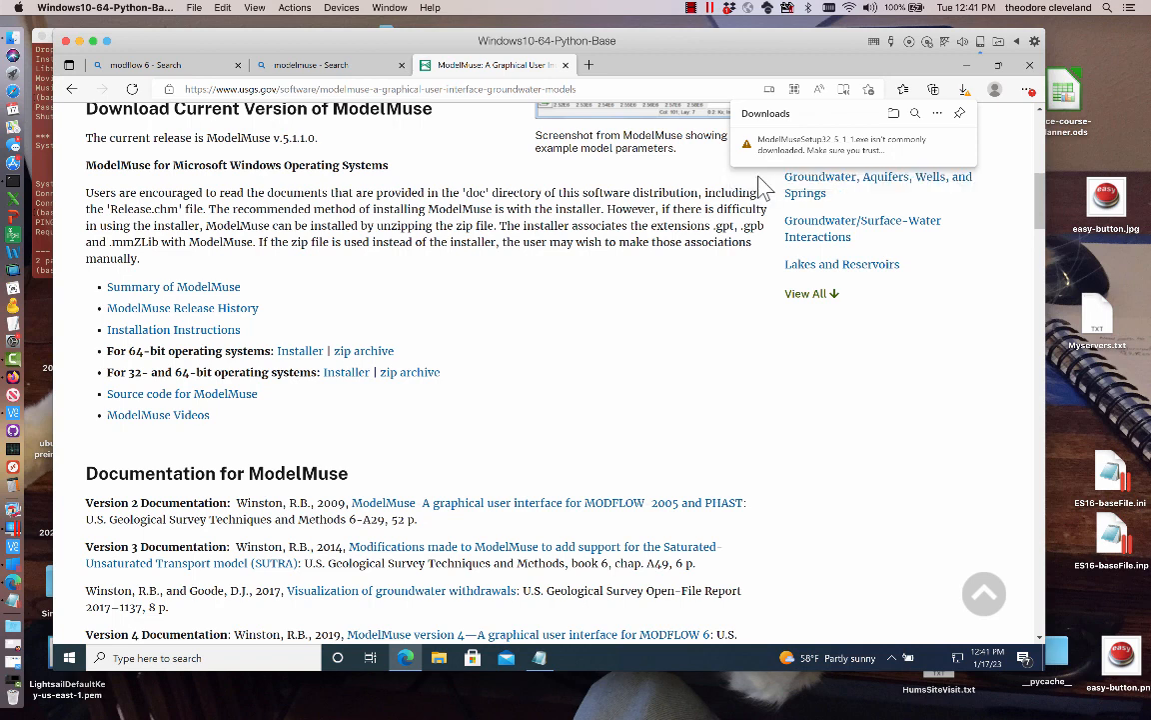
click(655, 265)
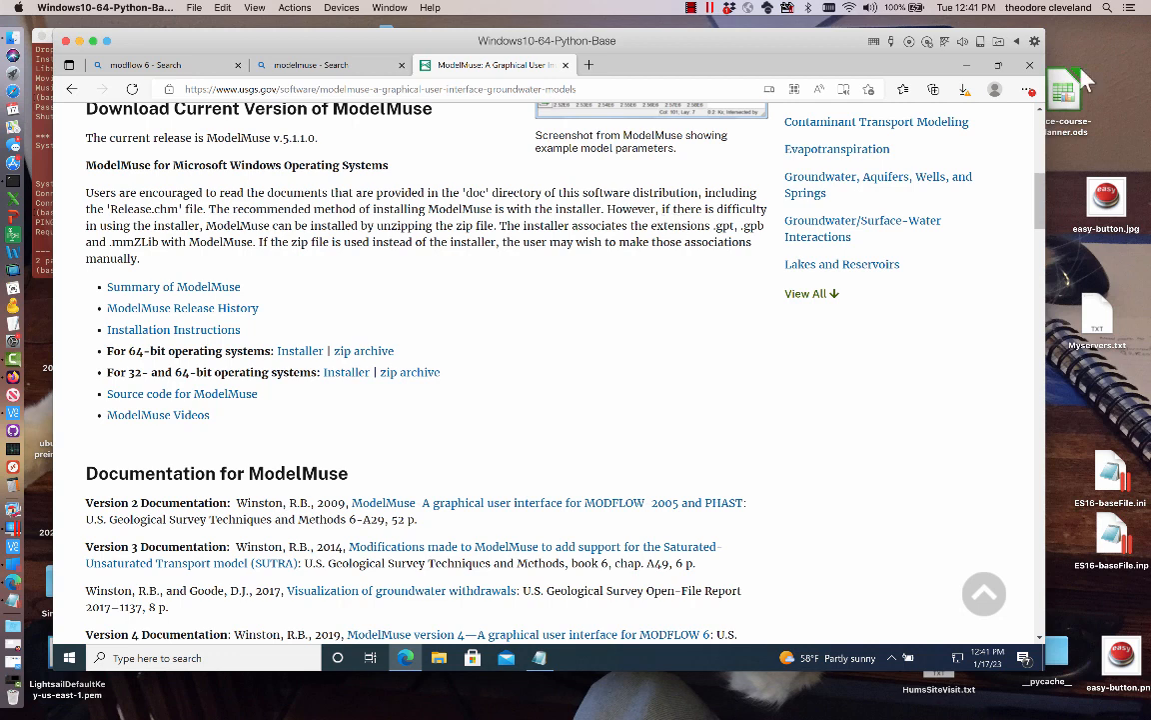
click(965, 91)
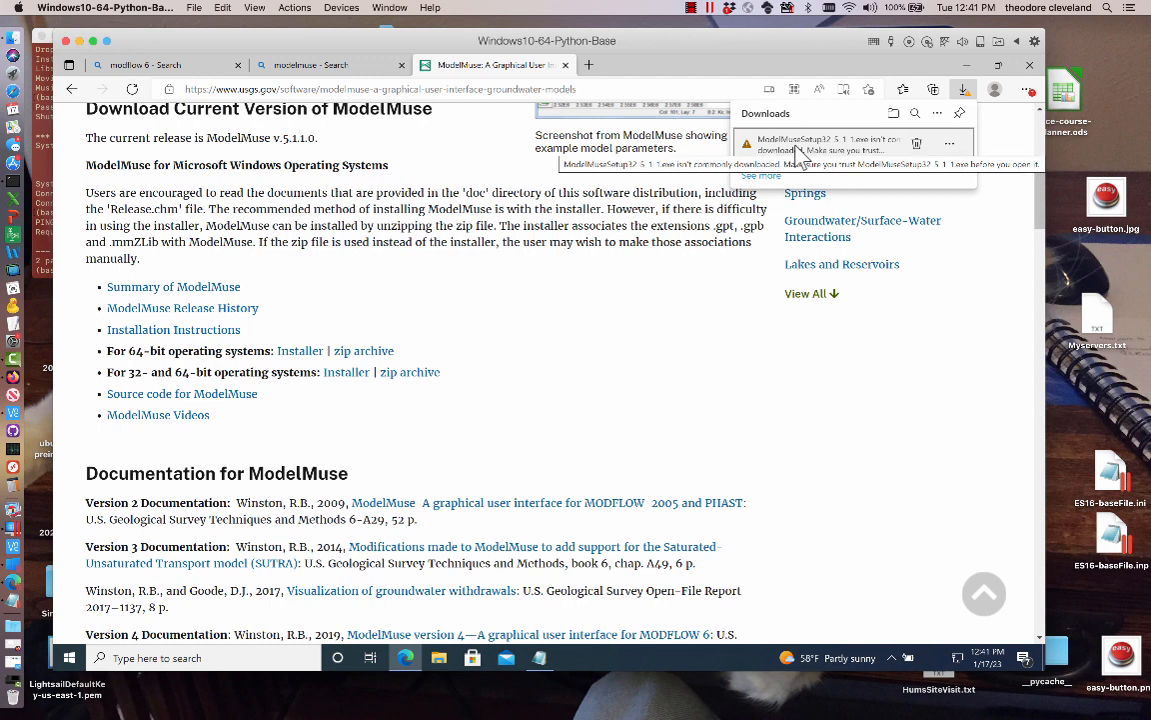
right_click(798, 150)
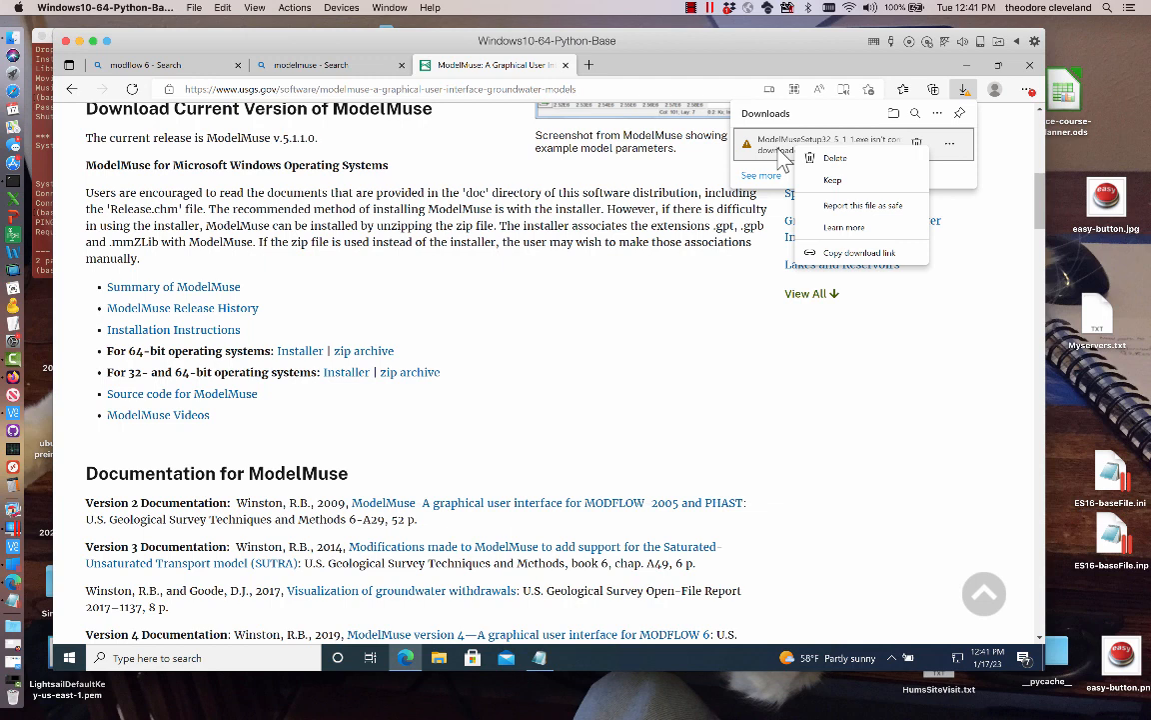
click(830, 181)
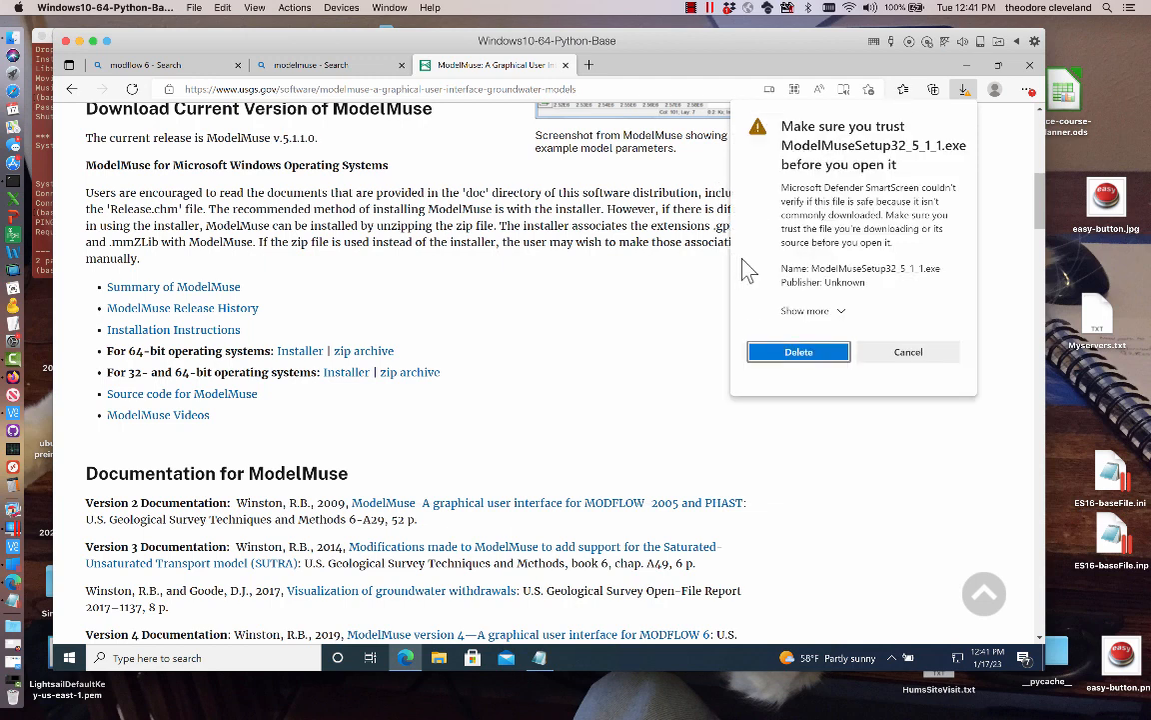
click(823, 311)
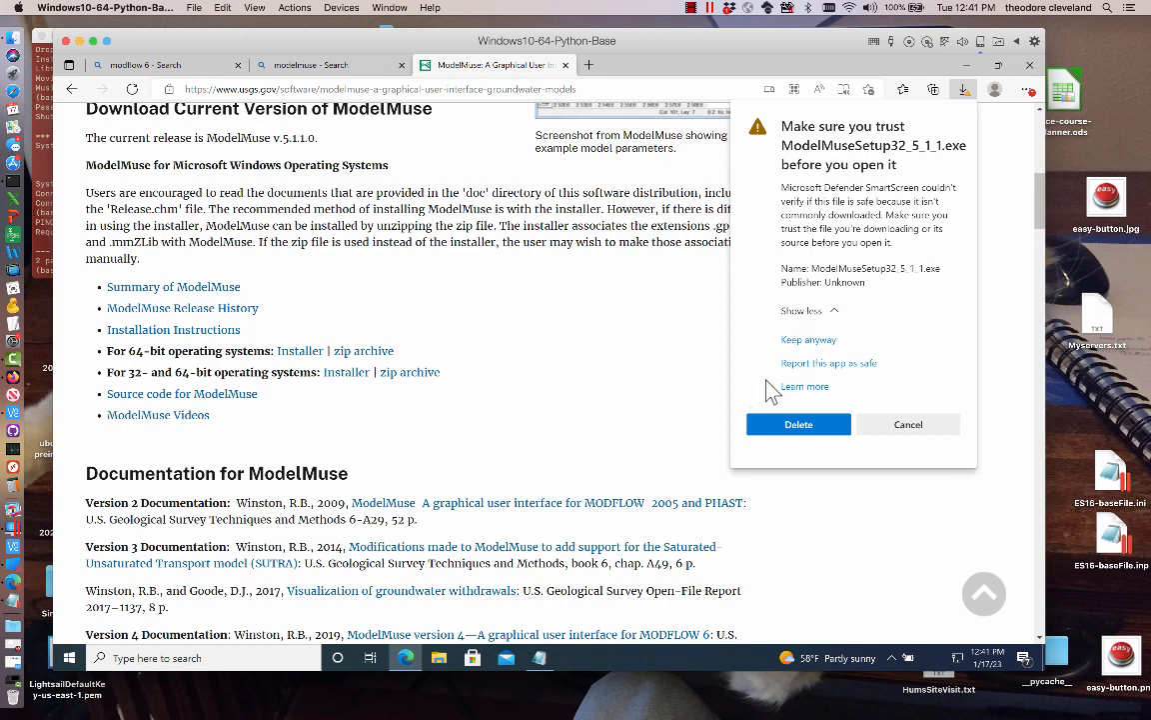
click(806, 340)
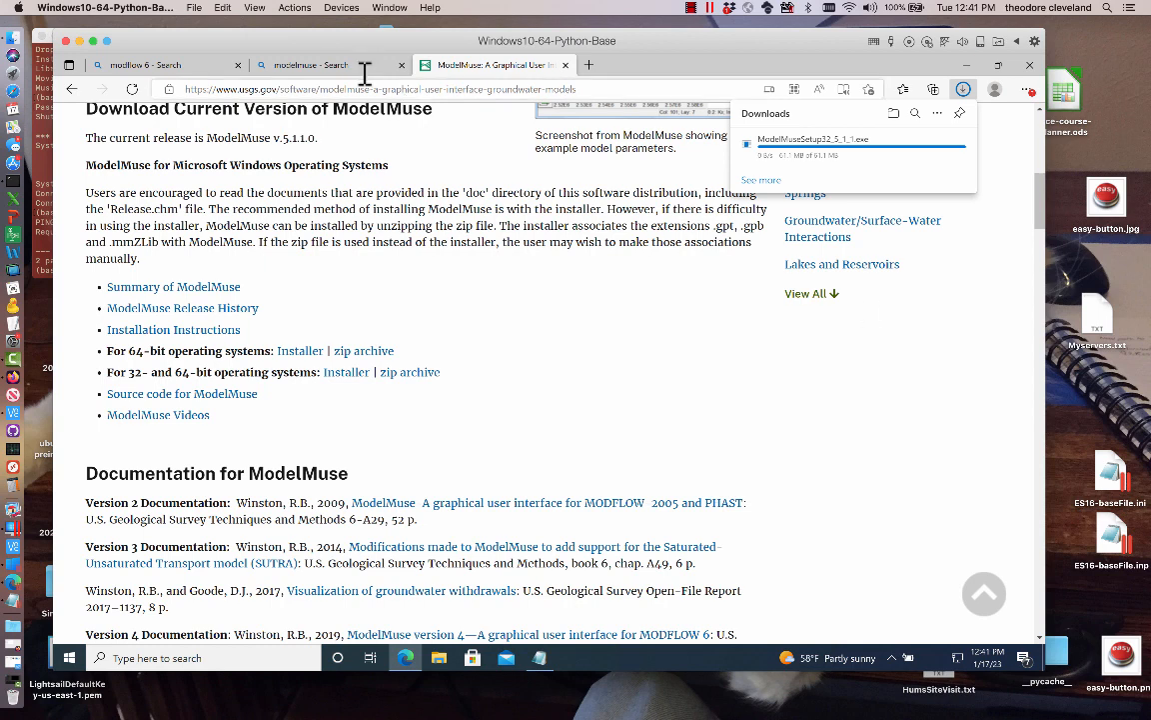
- Open the USGS MODFLOW 6 page from the modflow 6 search results and save the v.6.4.1 Windows distribution as mf6.4.1.zip in Downloads
click(147, 65)
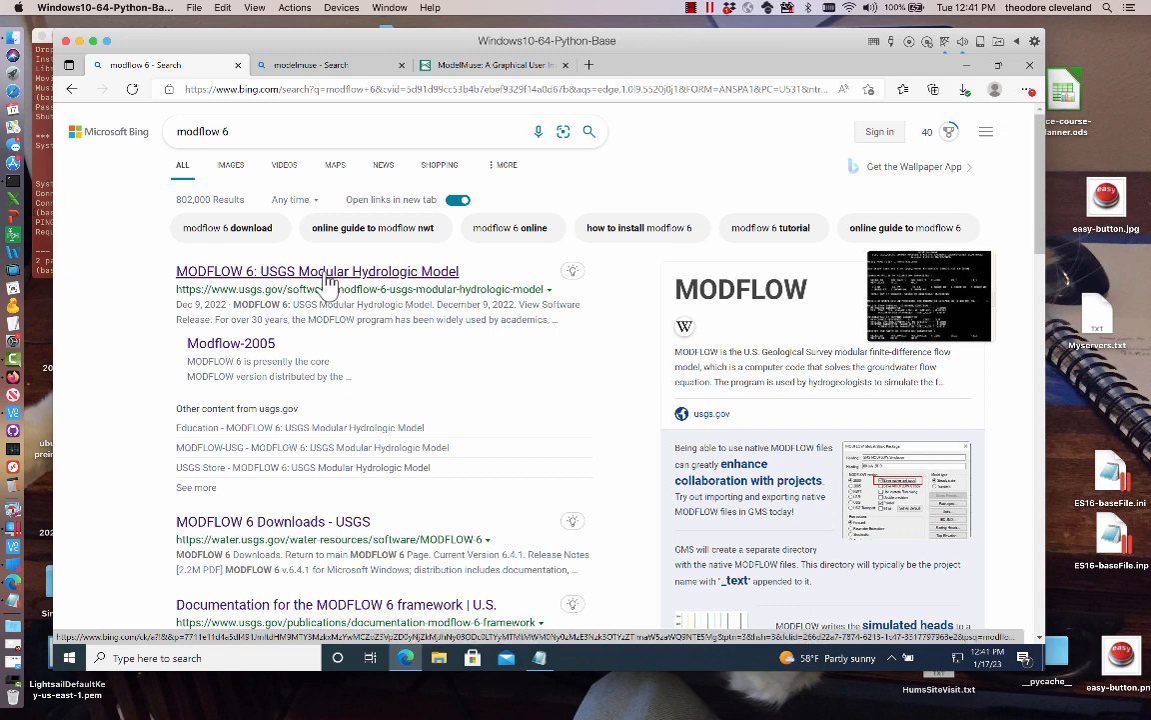
click(327, 283)
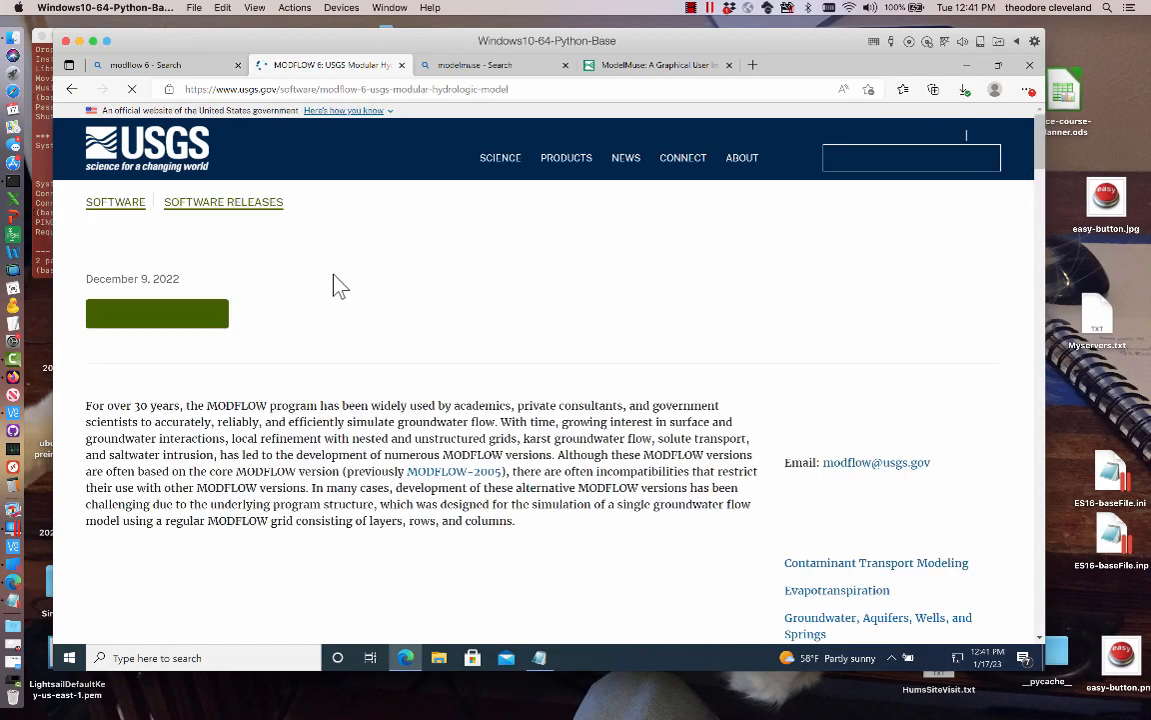
scroll(339, 279, down, 10)
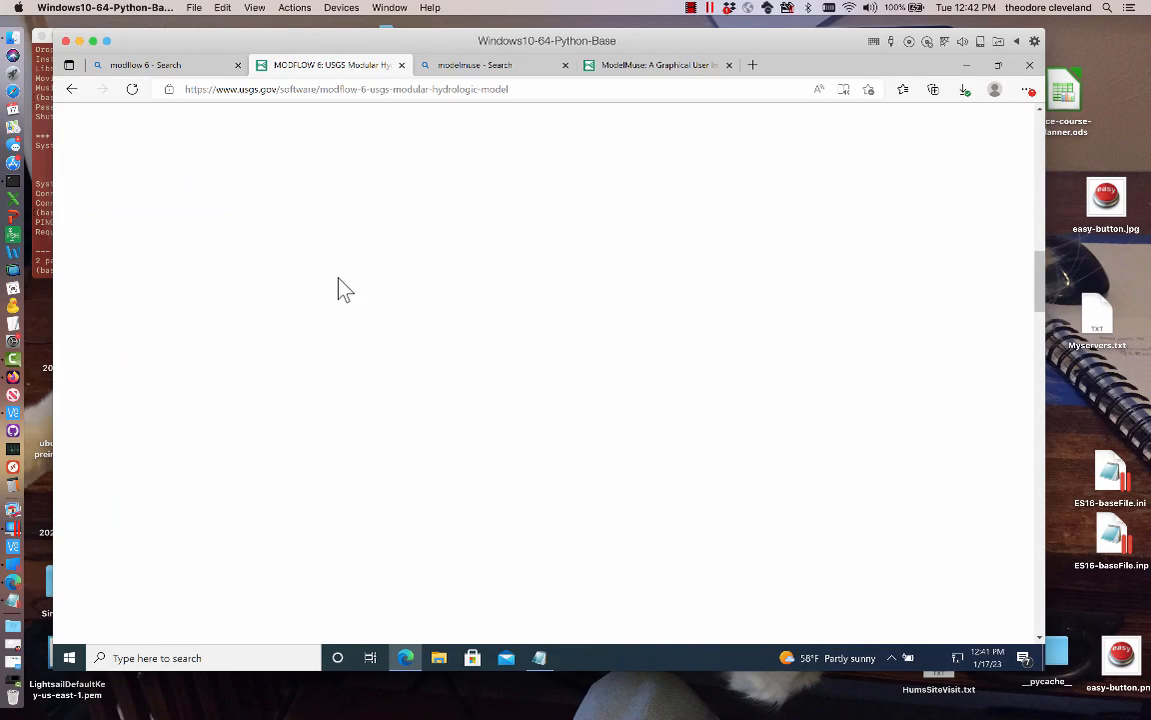
scroll(337, 275, down, 3)
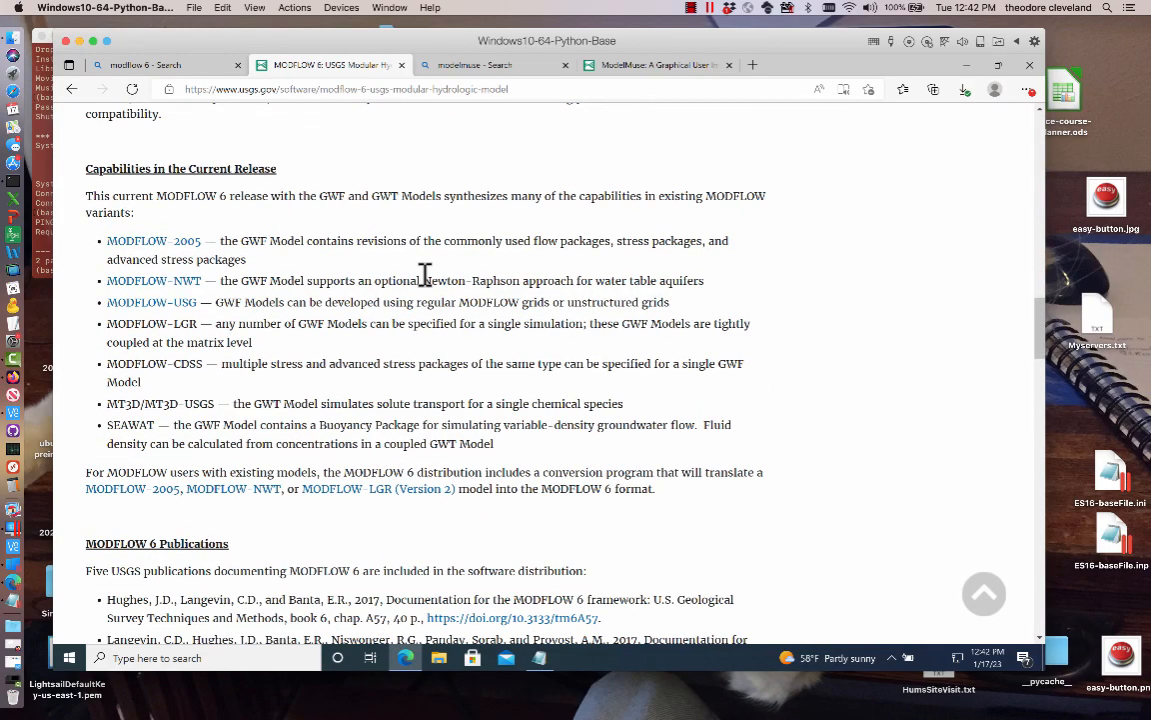
scroll(425, 275, up, 4)
scroll(425, 280, down, 8)
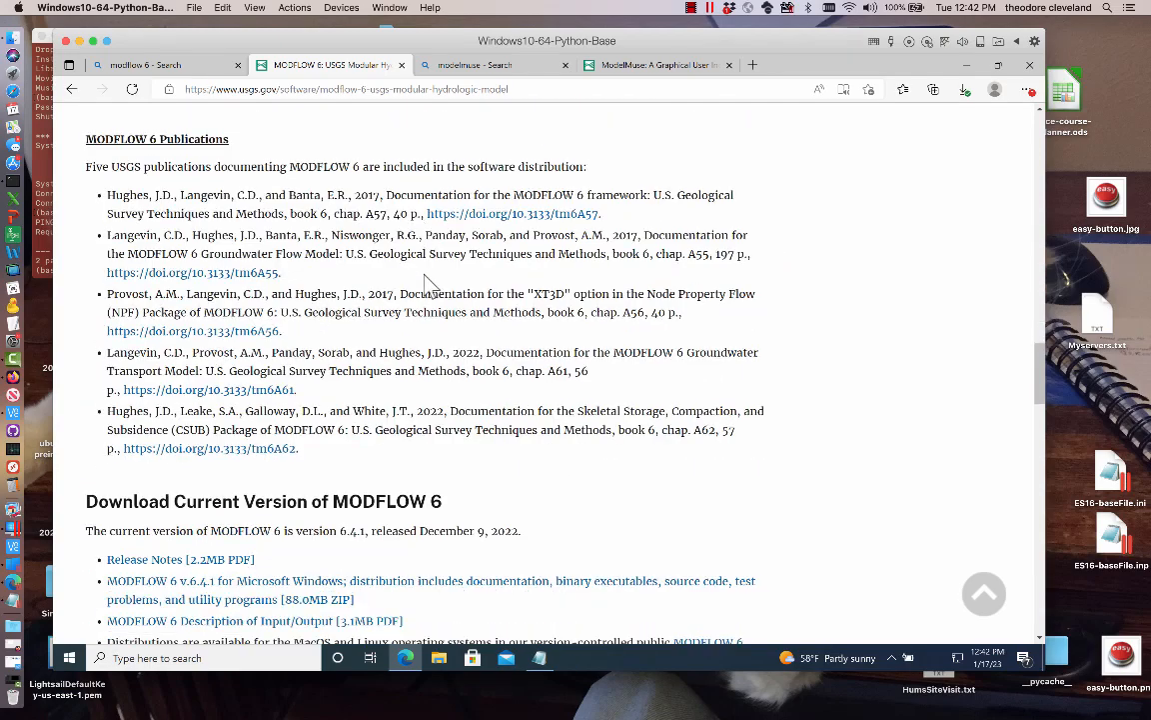
scroll(427, 284, down, 5)
scroll(373, 329, up, 2)
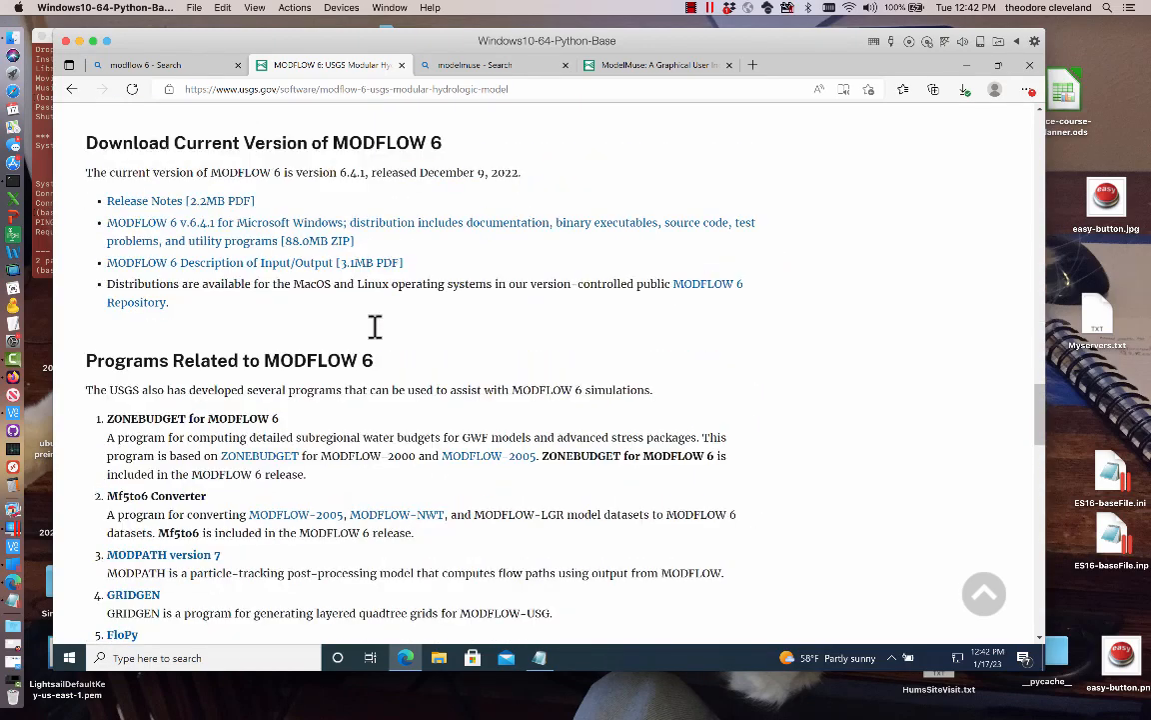
scroll(374, 327, up, 2)
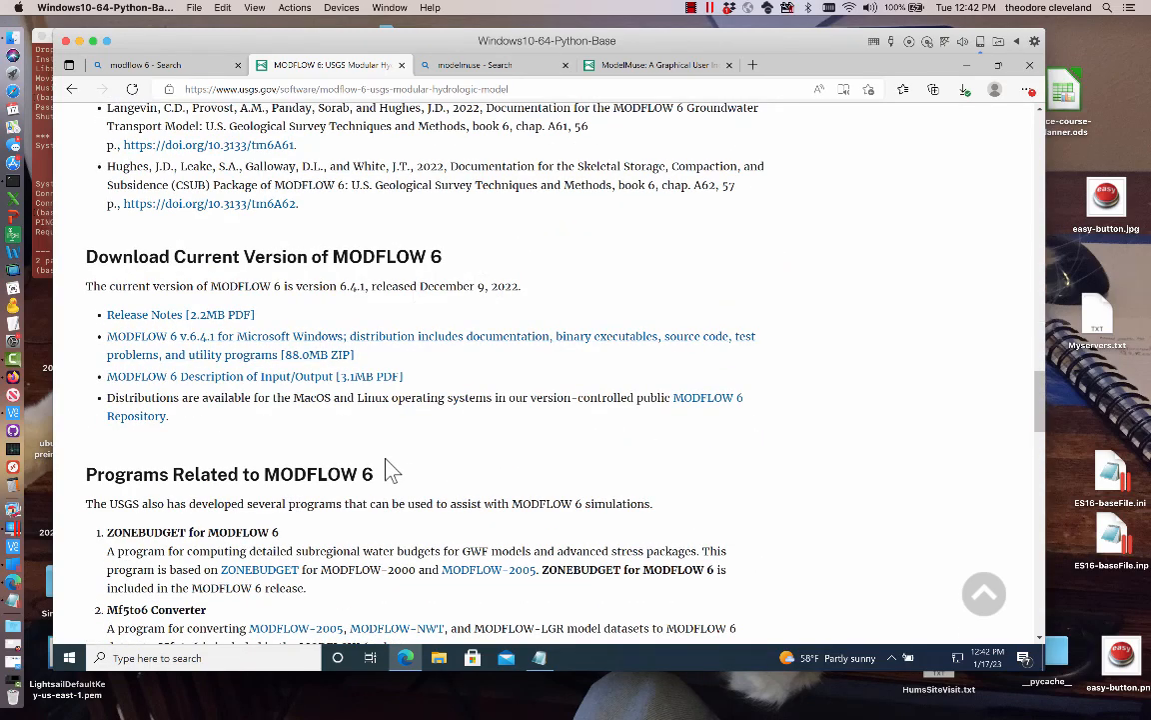
right_click(272, 346)
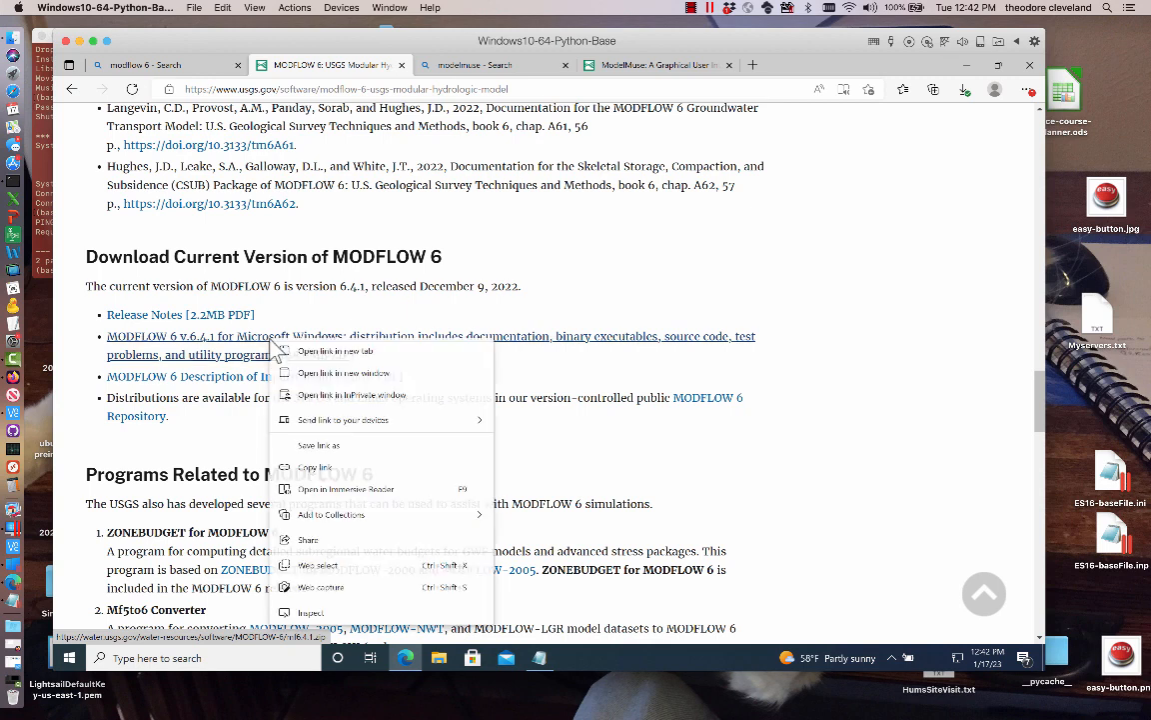
click(335, 453)
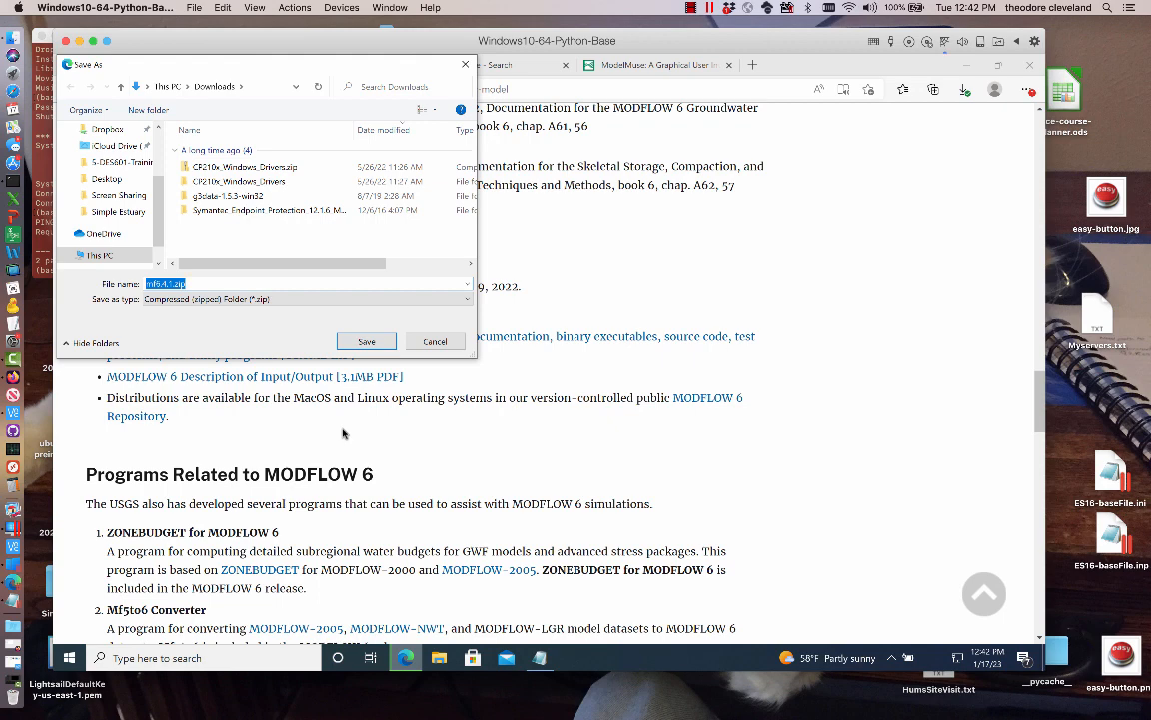
click(368, 342)
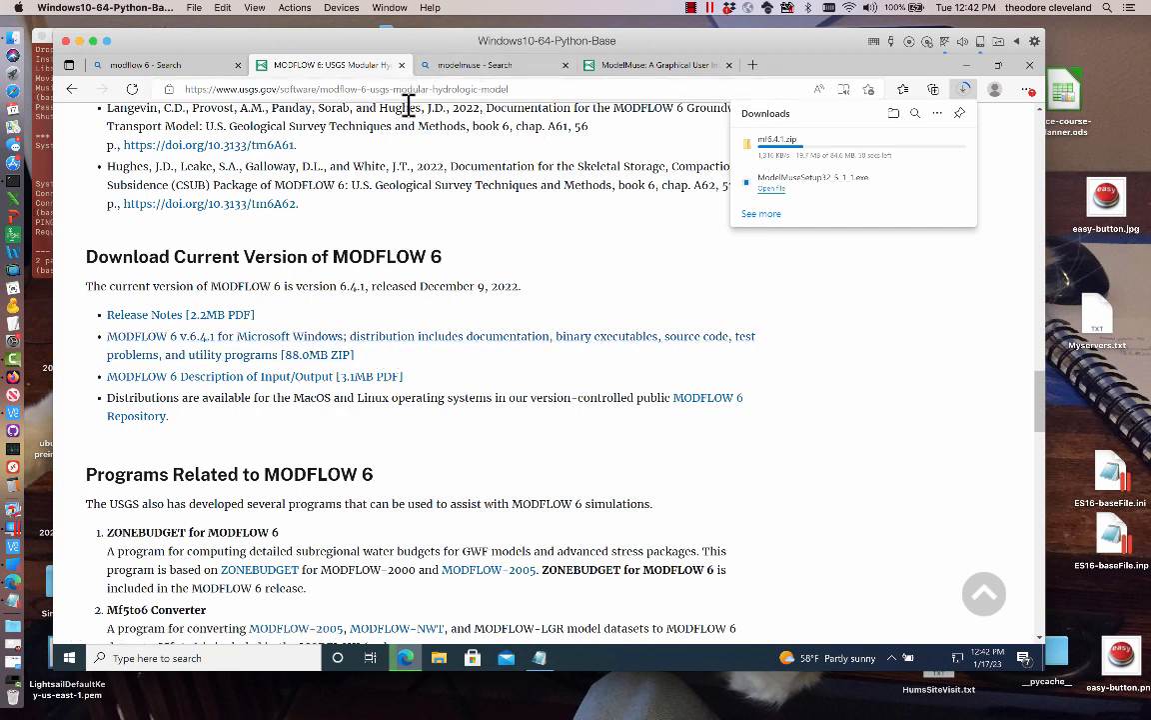
- Minimize the browser and open Local Disk (C:) in File Explorer
click(960, 68)
click(962, 66)
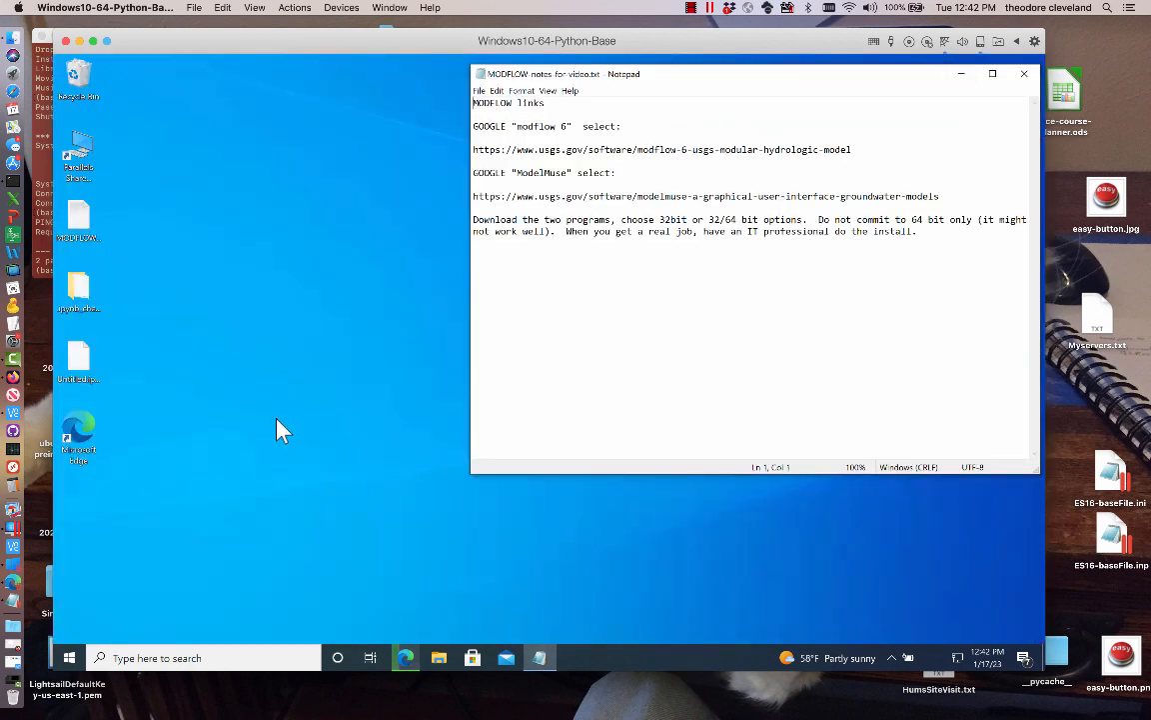
click(440, 658)
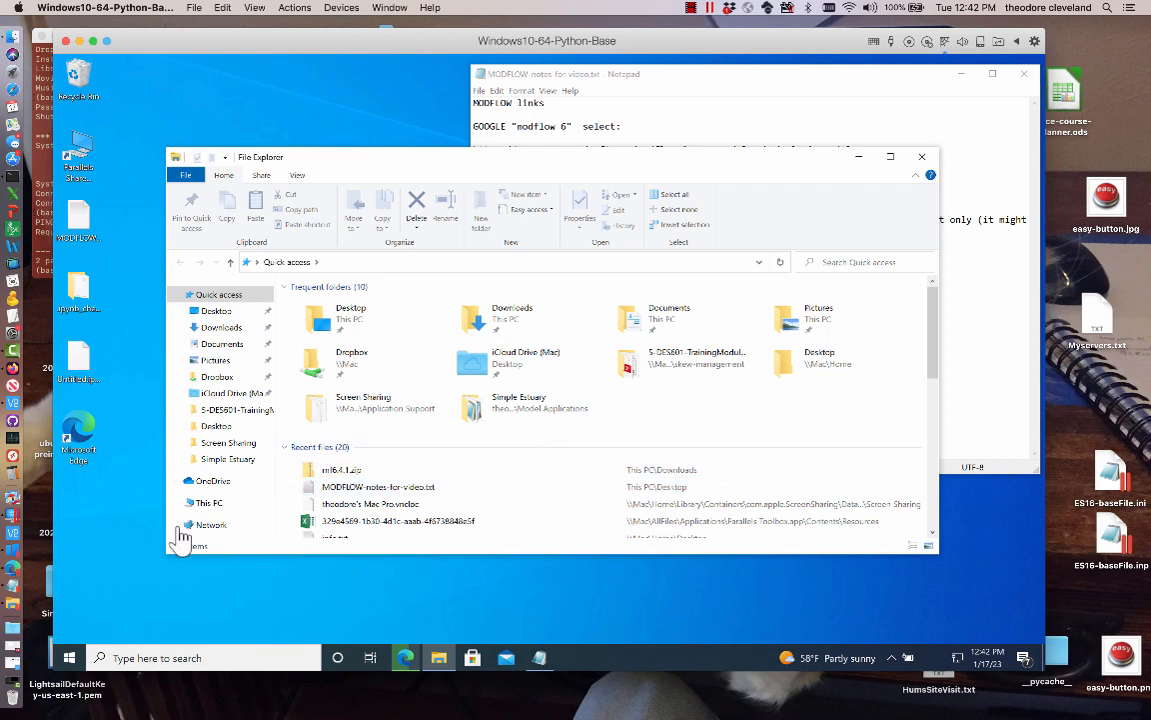
click(209, 507)
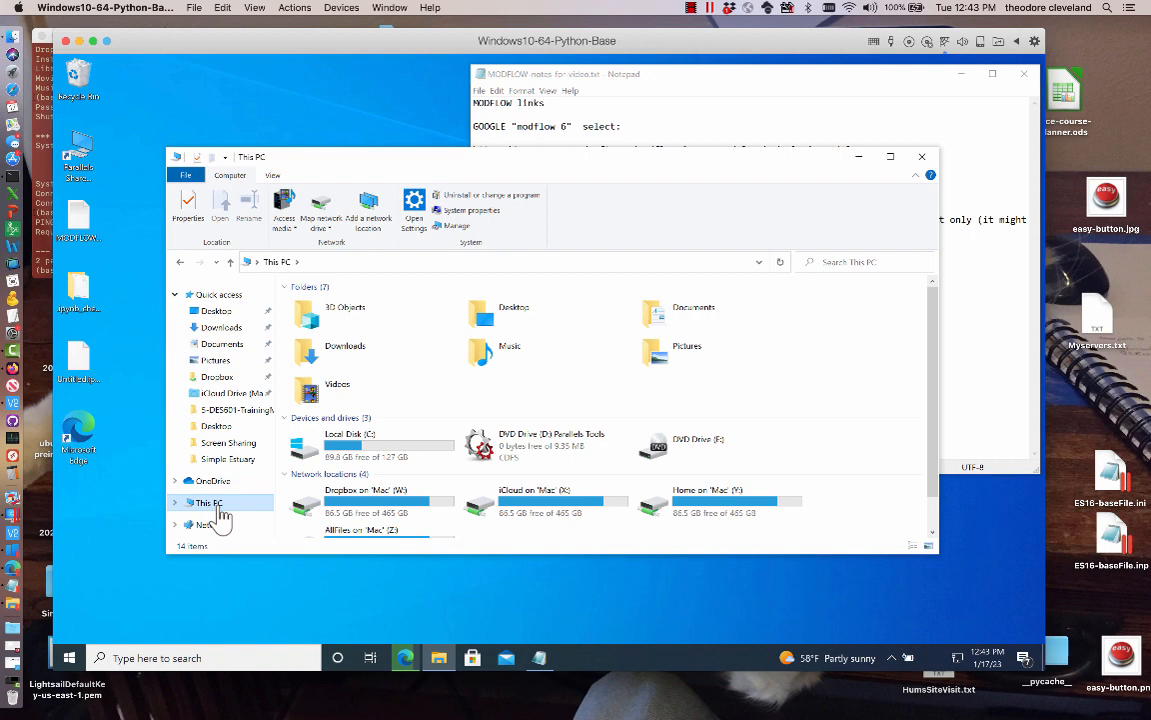
double_click(316, 452)
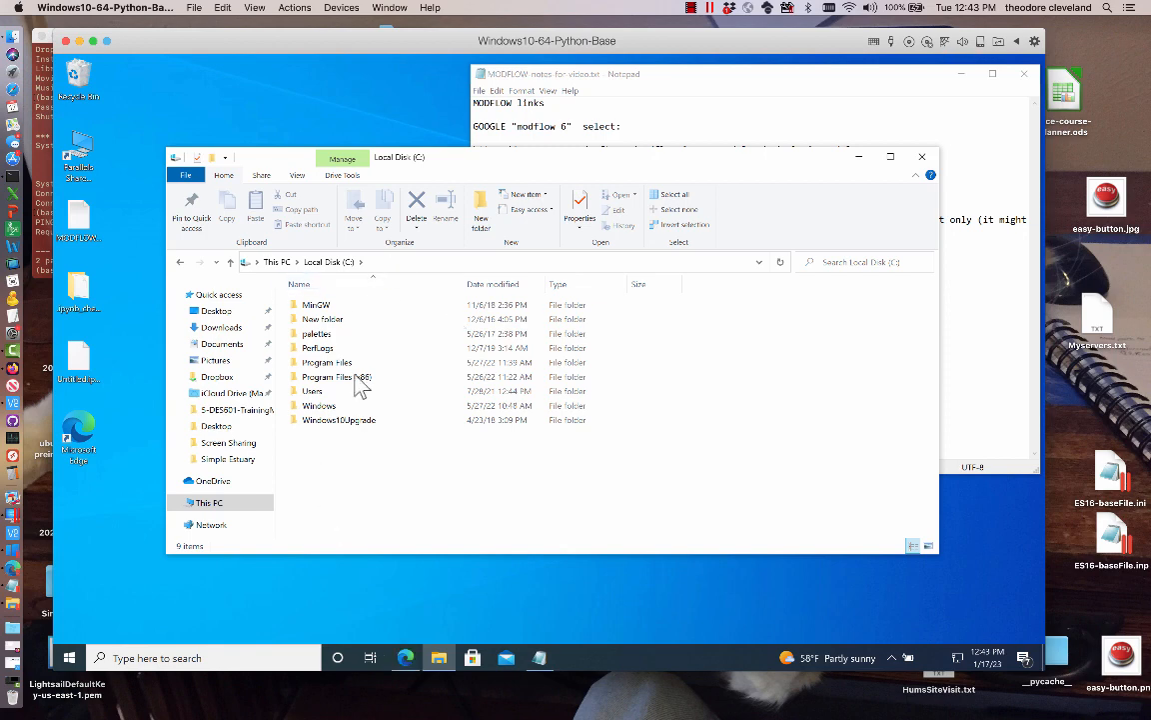
- Create a new folder named WRDAPP in the root of Local Disk (C:)
right_click(339, 497)
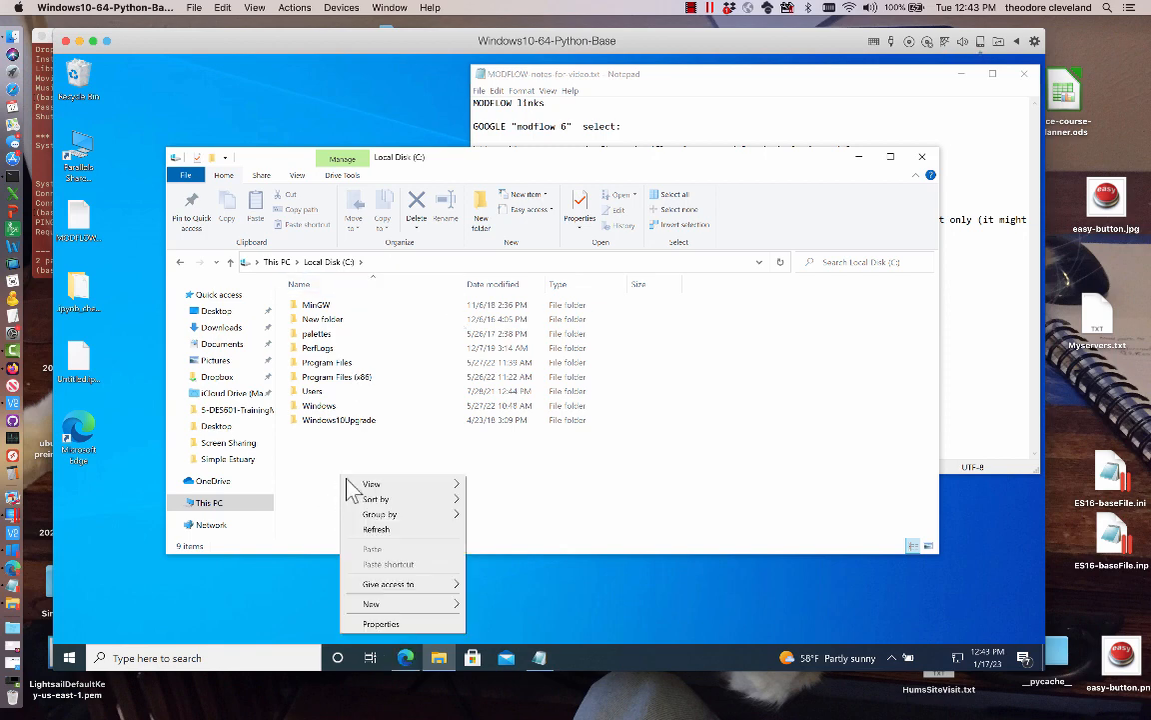
mouse_move(400, 604)
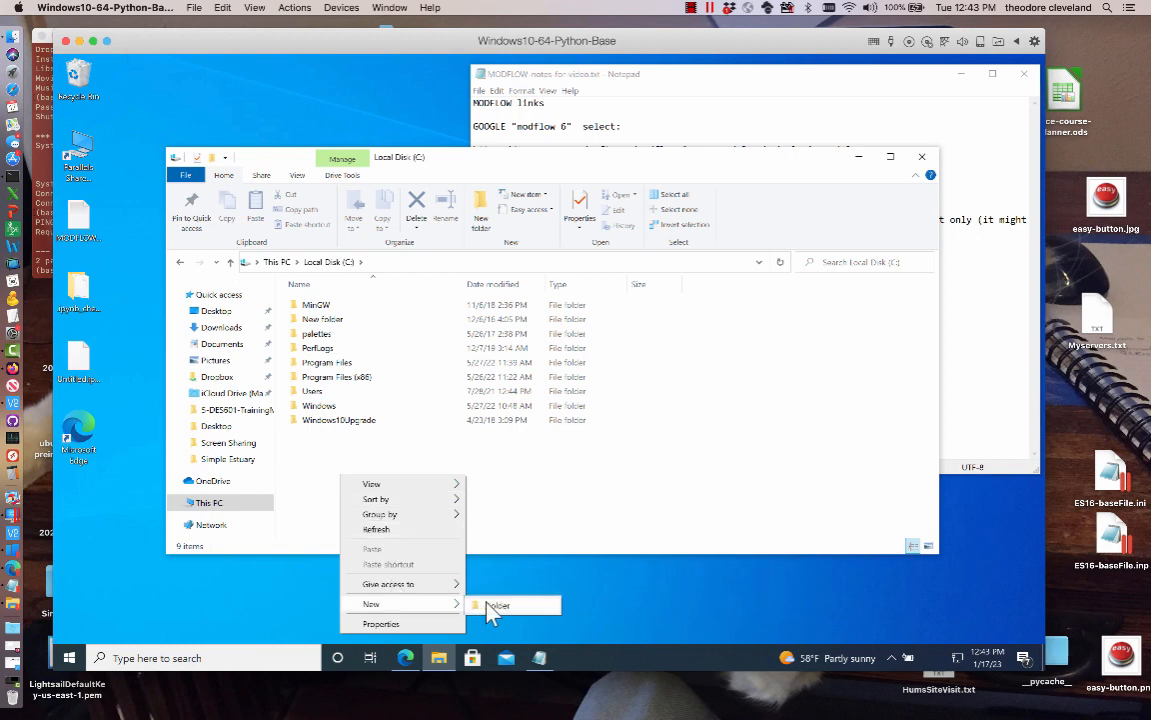
click(489, 605)
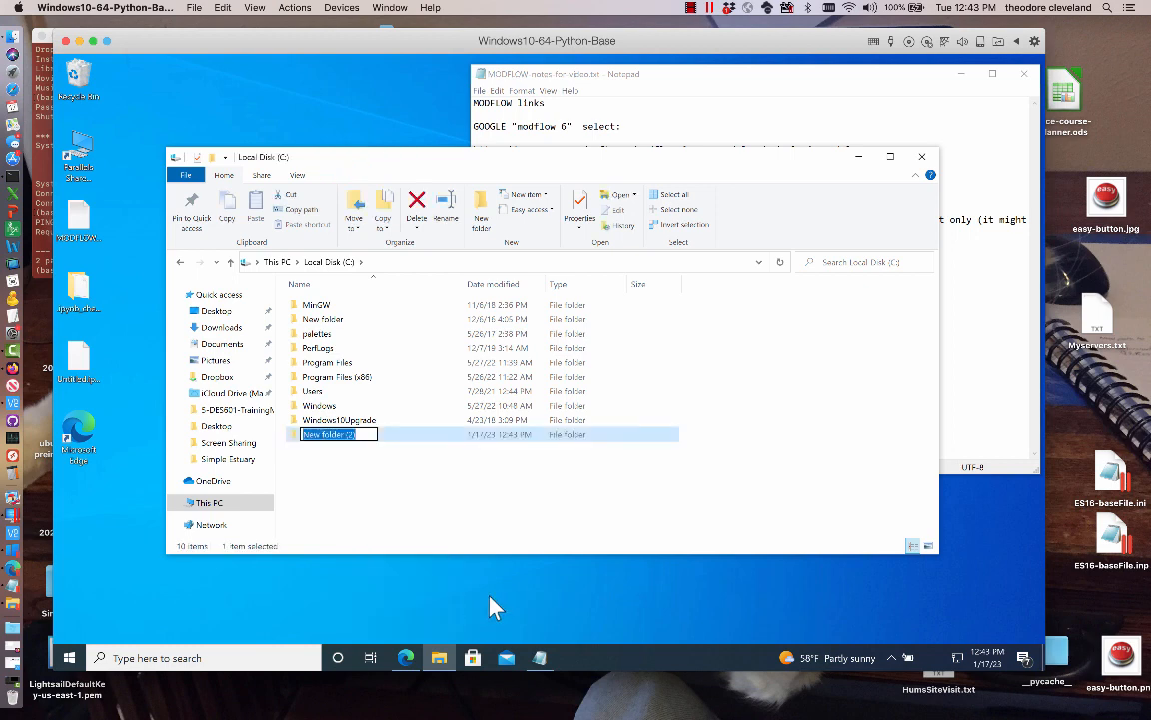
text(WRDAPP)
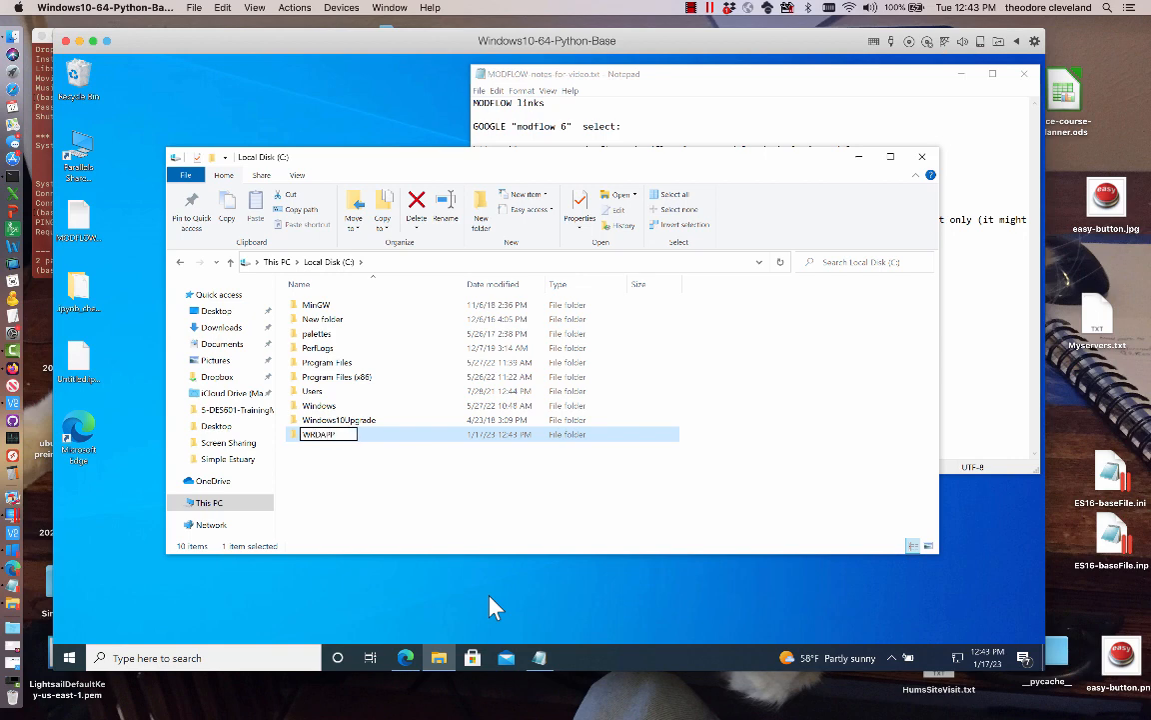
click(412, 497)
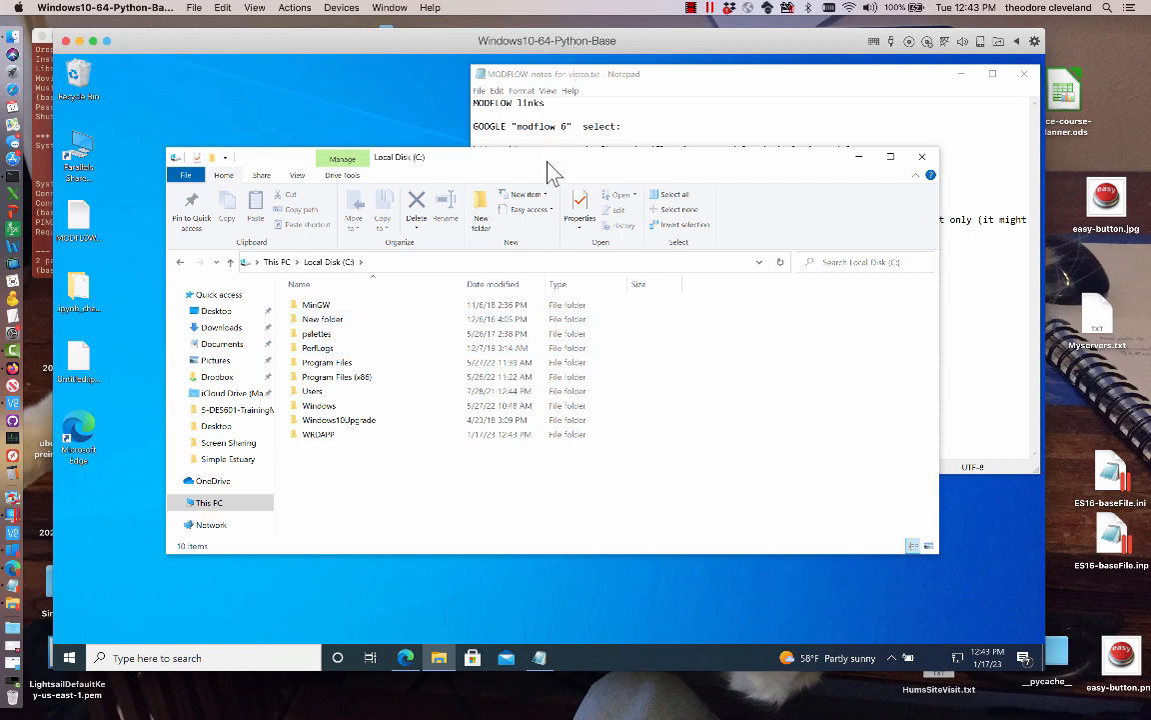
- Switch to Microsoft Edge, check the list of downloaded files and look through the modflow 6 search results
click(403, 656)
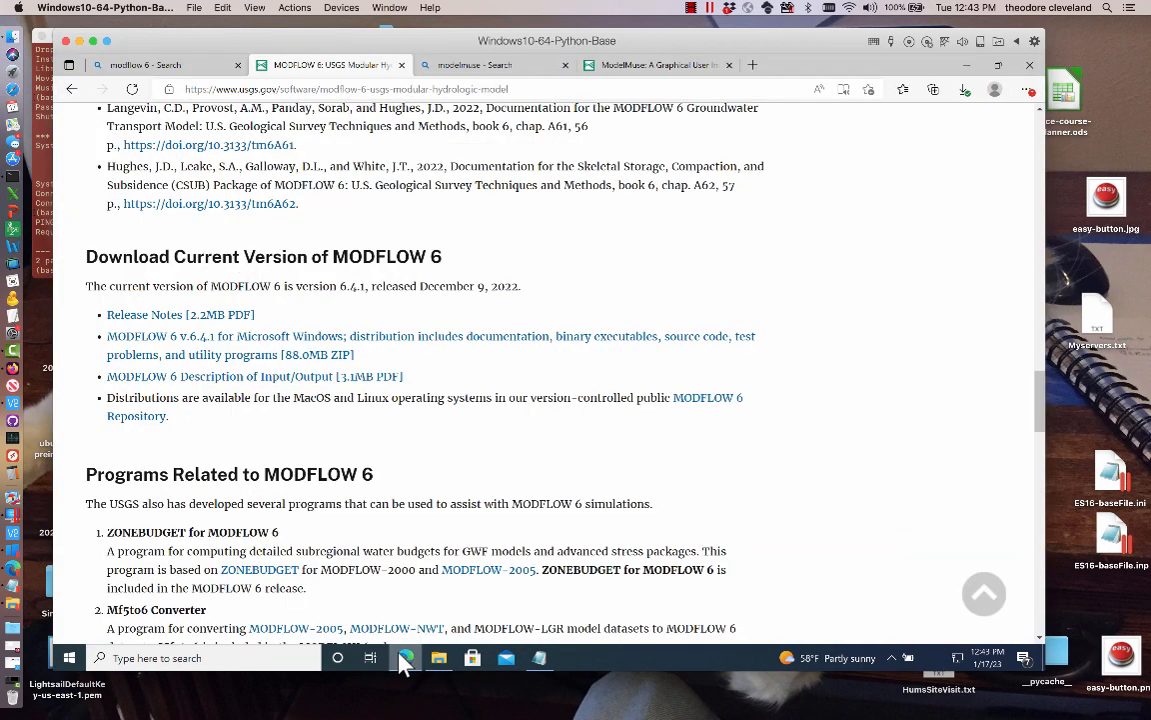
click(965, 91)
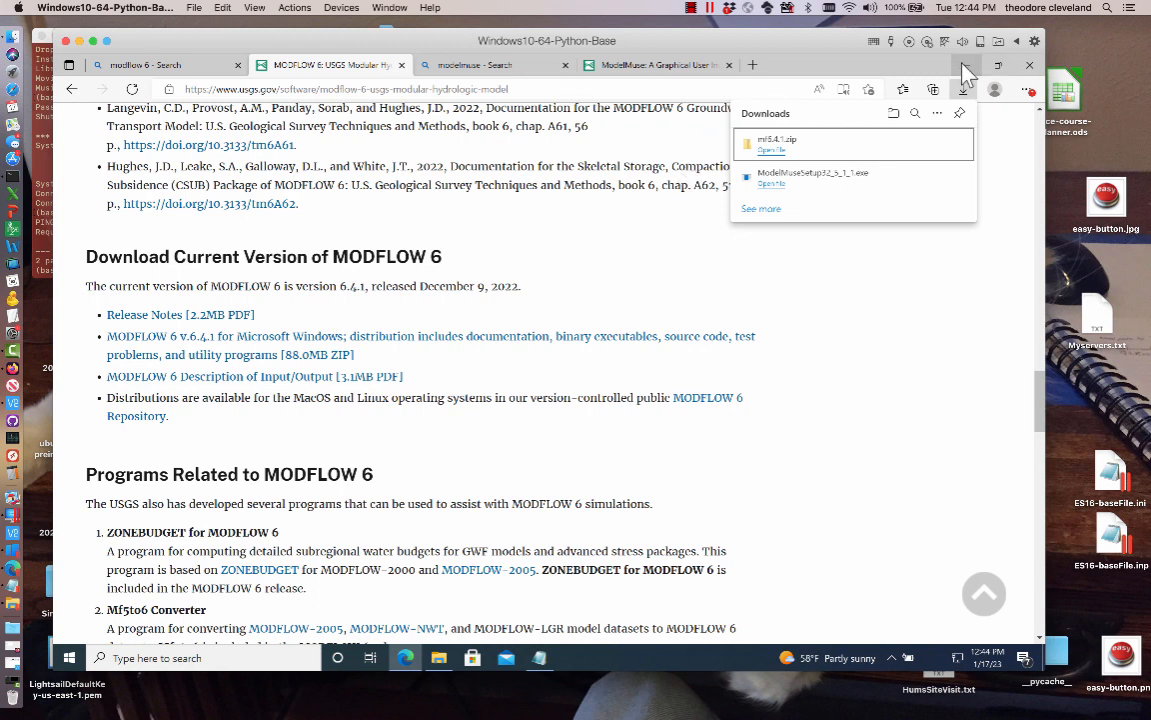
click(150, 65)
scroll(465, 340, down, 5)
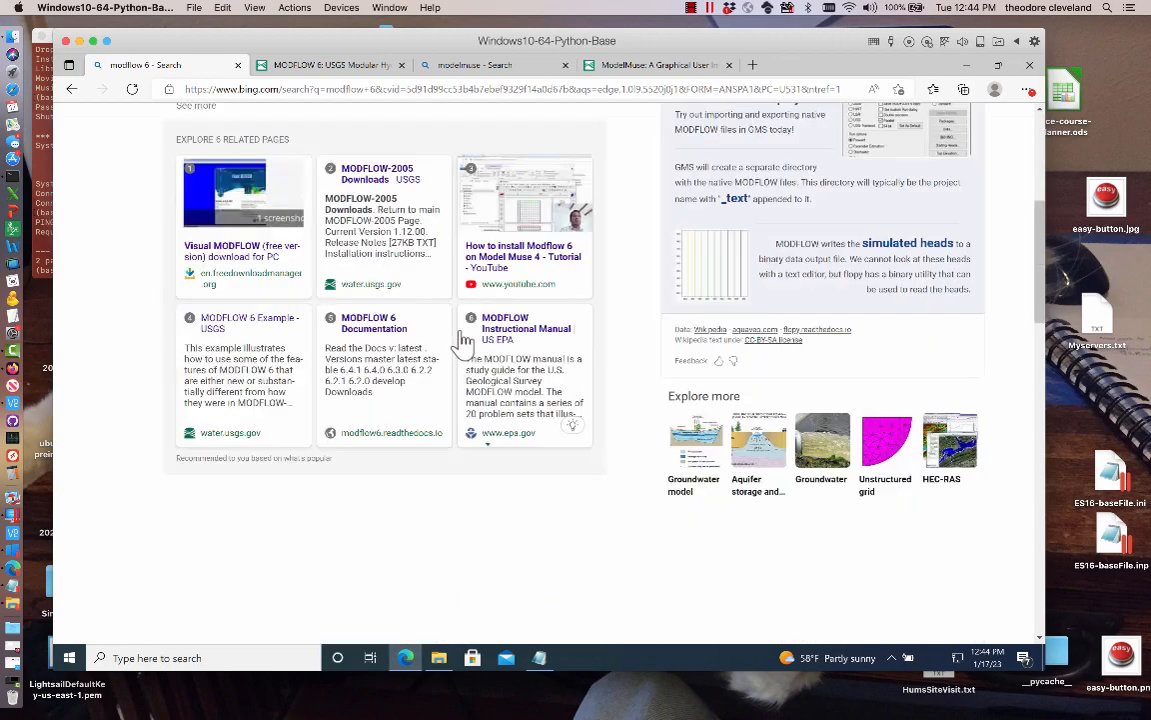
scroll(465, 339, down, 3)
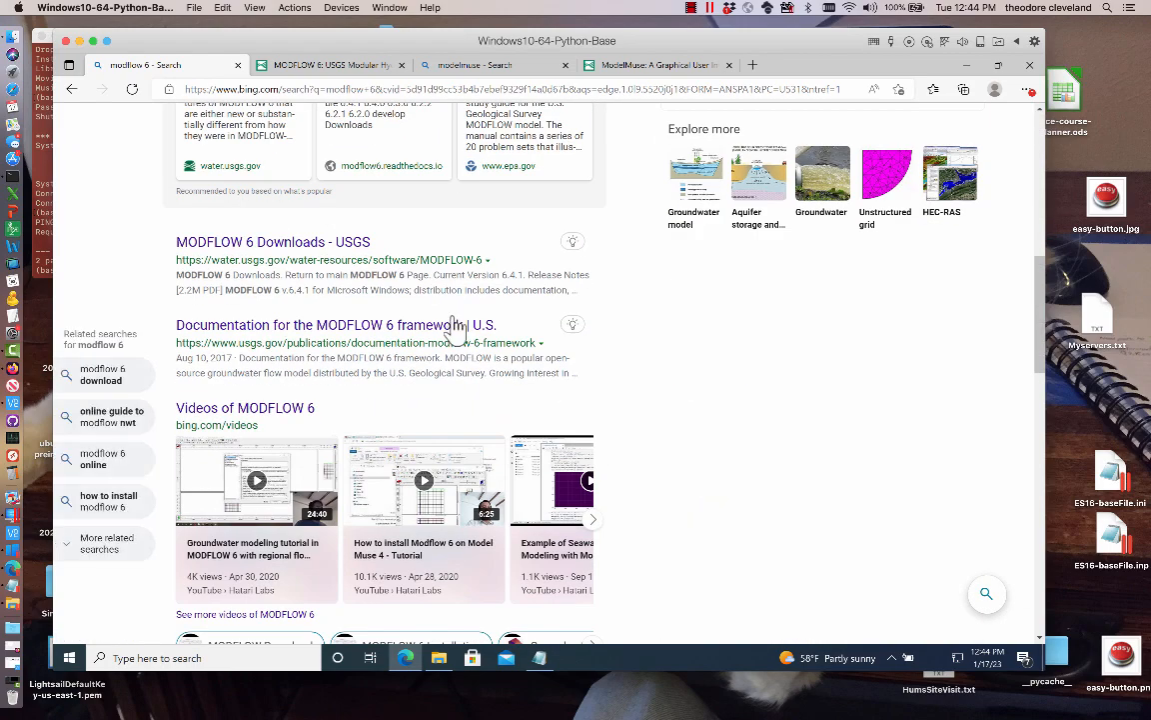
scroll(459, 325, down, 5)
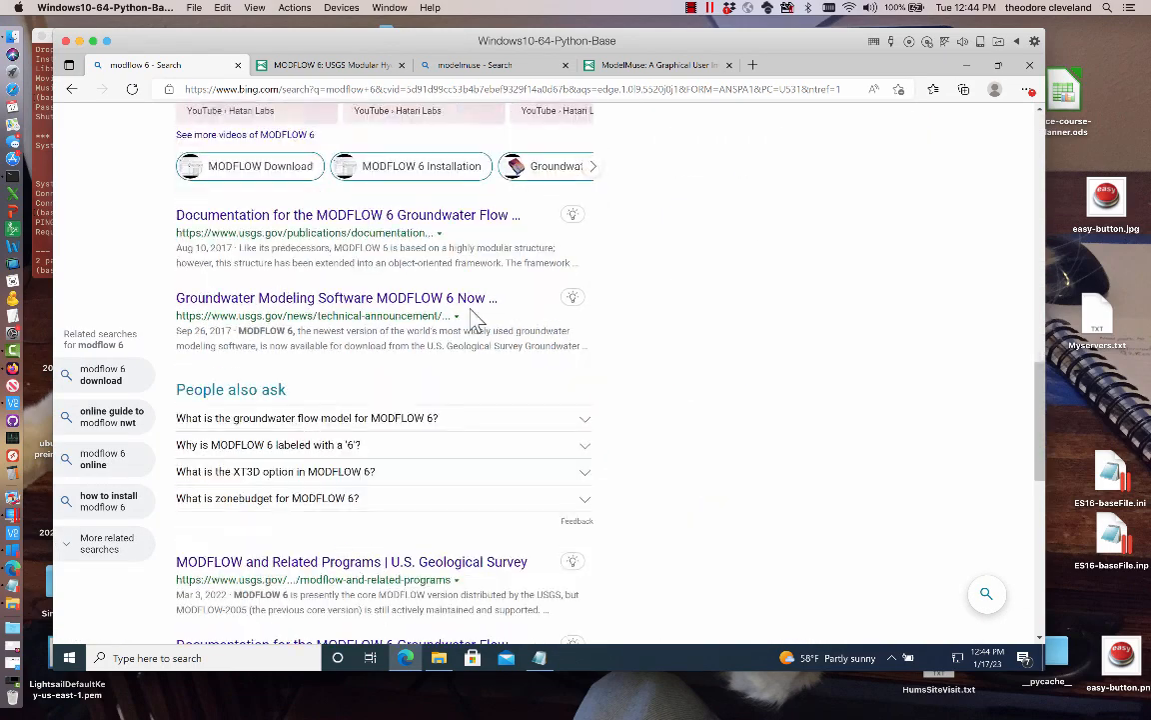
scroll(475, 318, down, 4)
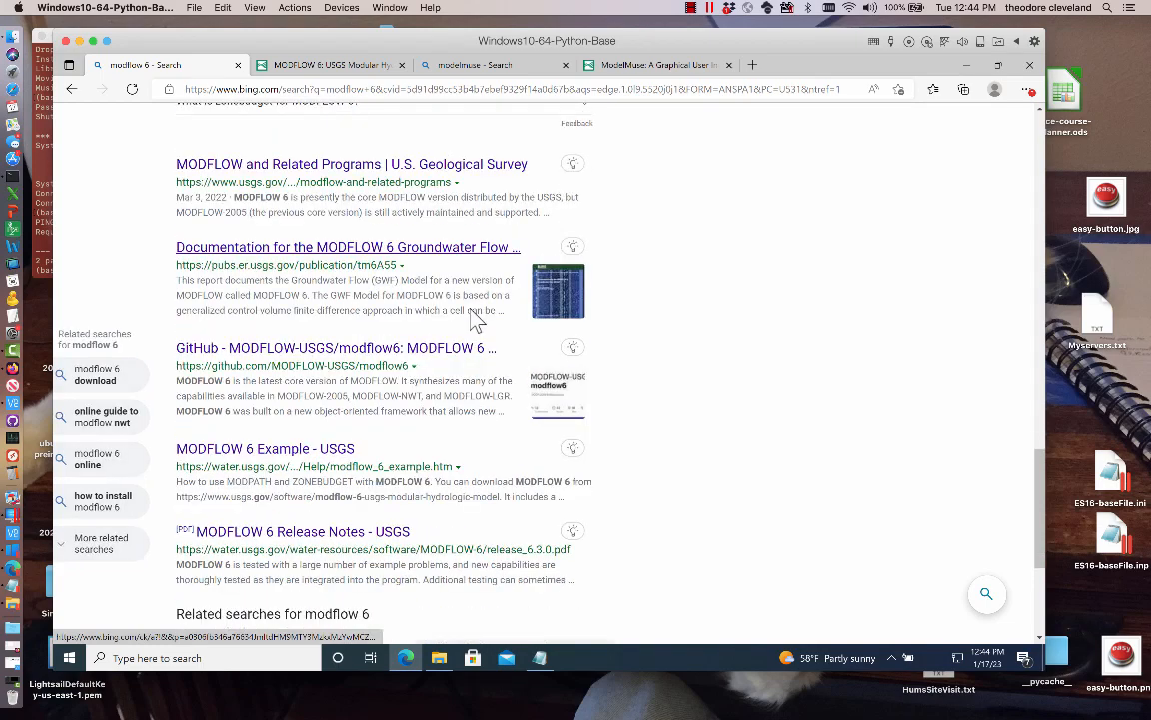
scroll(475, 318, down, 3)
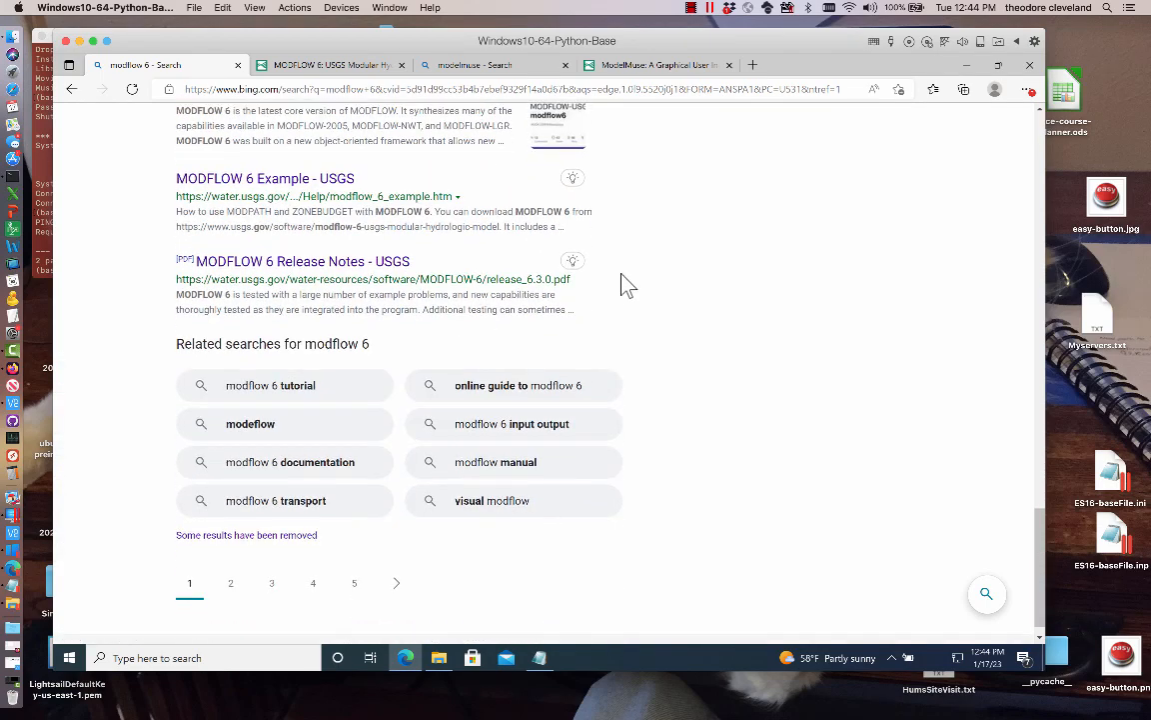
scroll(627, 285, down, 1)
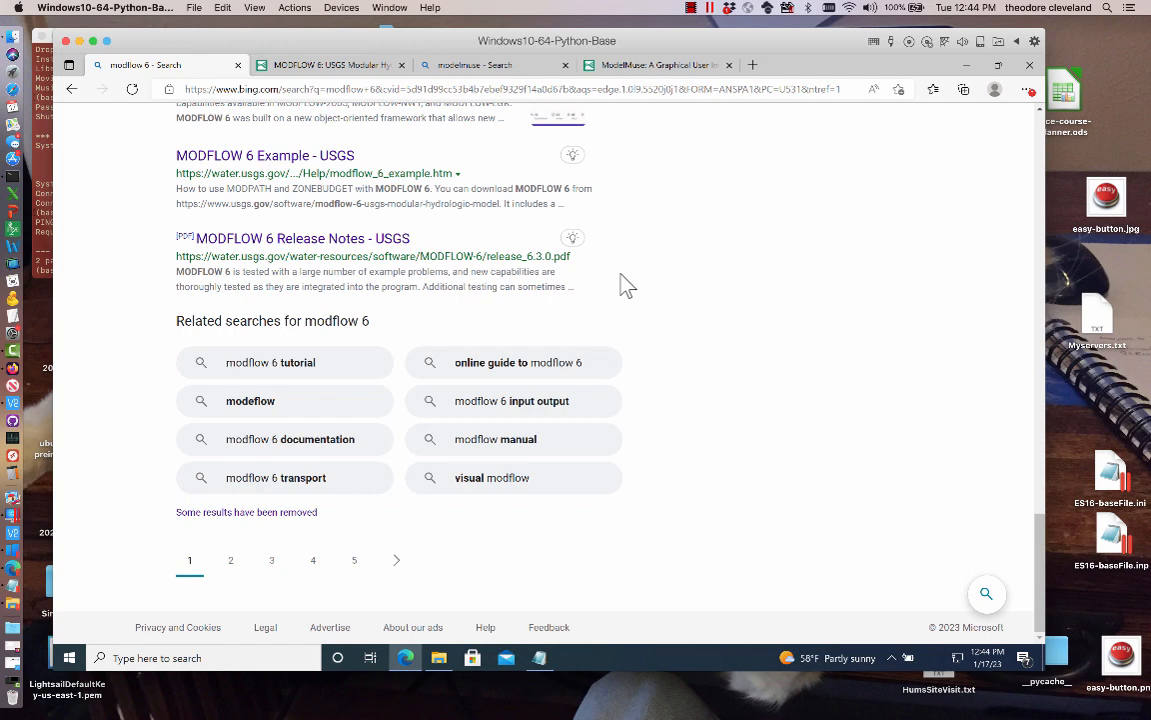
- Run the related search "modflow 6 tutorial" and look through its first page of results
click(258, 366)
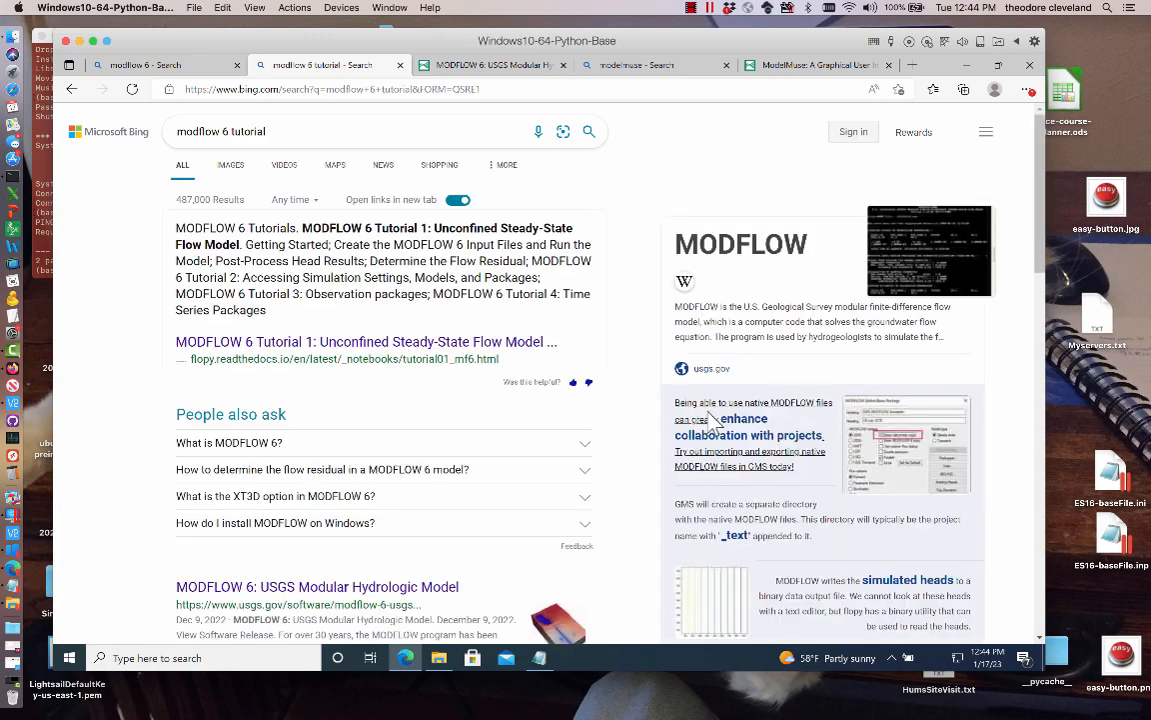
scroll(630, 398, down, 3)
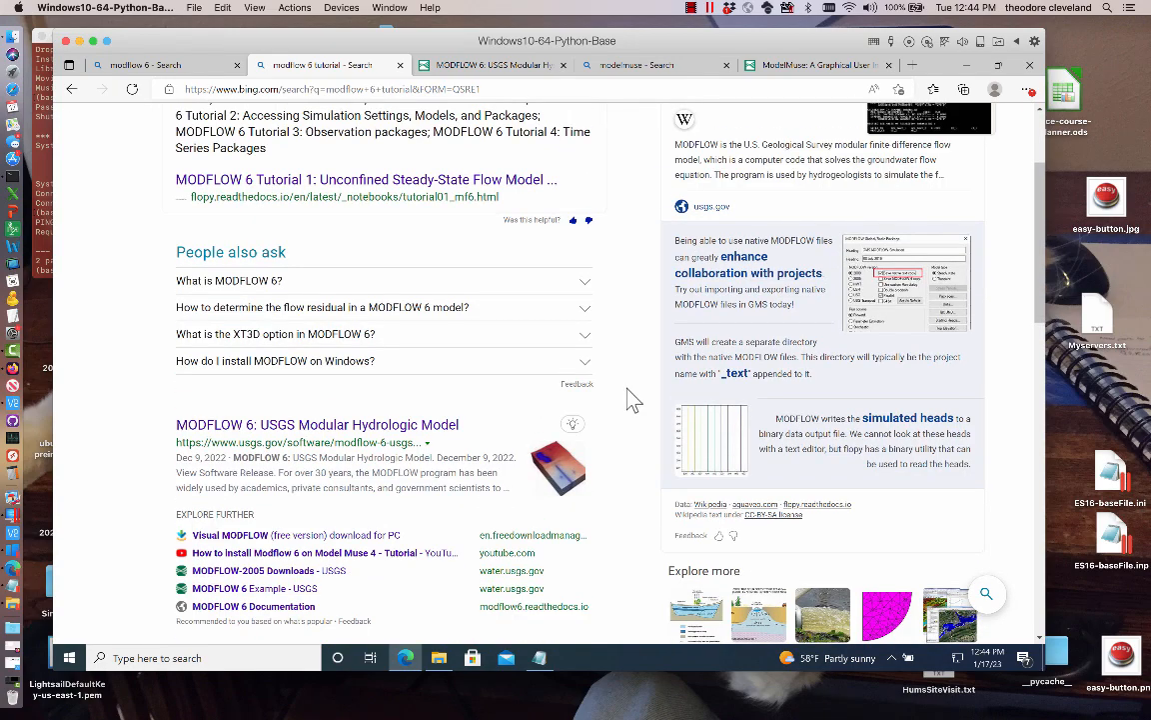
scroll(632, 398, up, 1)
scroll(632, 397, down, 5)
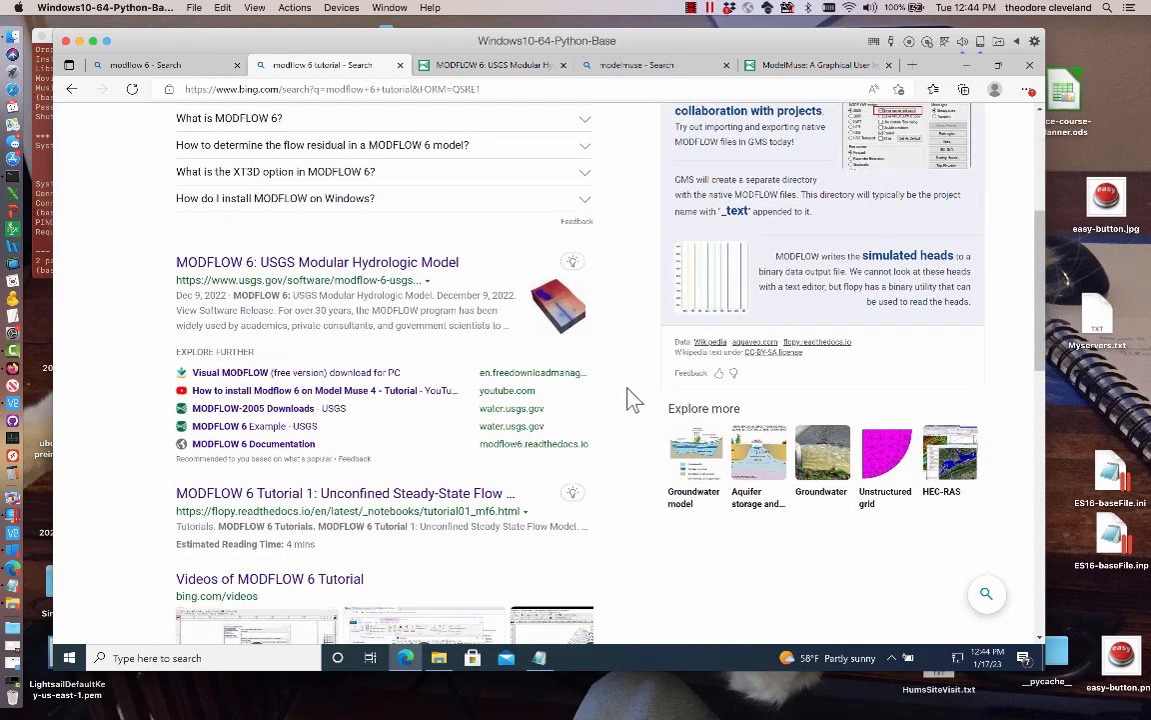
scroll(632, 398, down, 5)
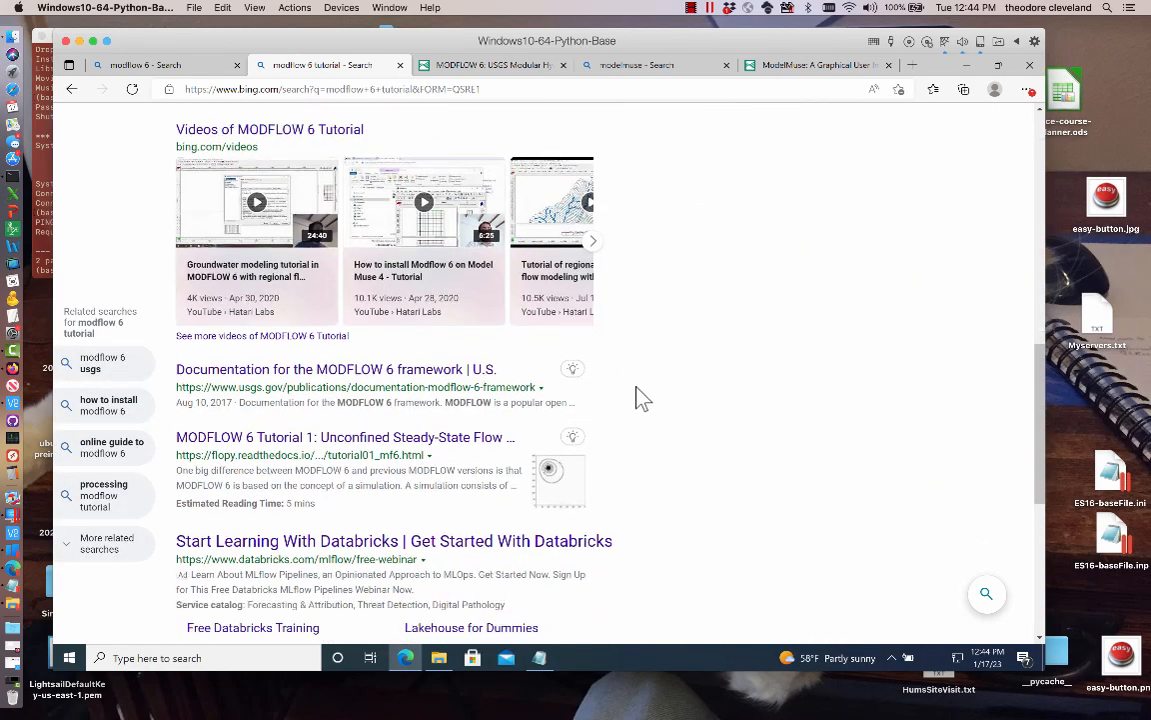
scroll(642, 397, down, 2)
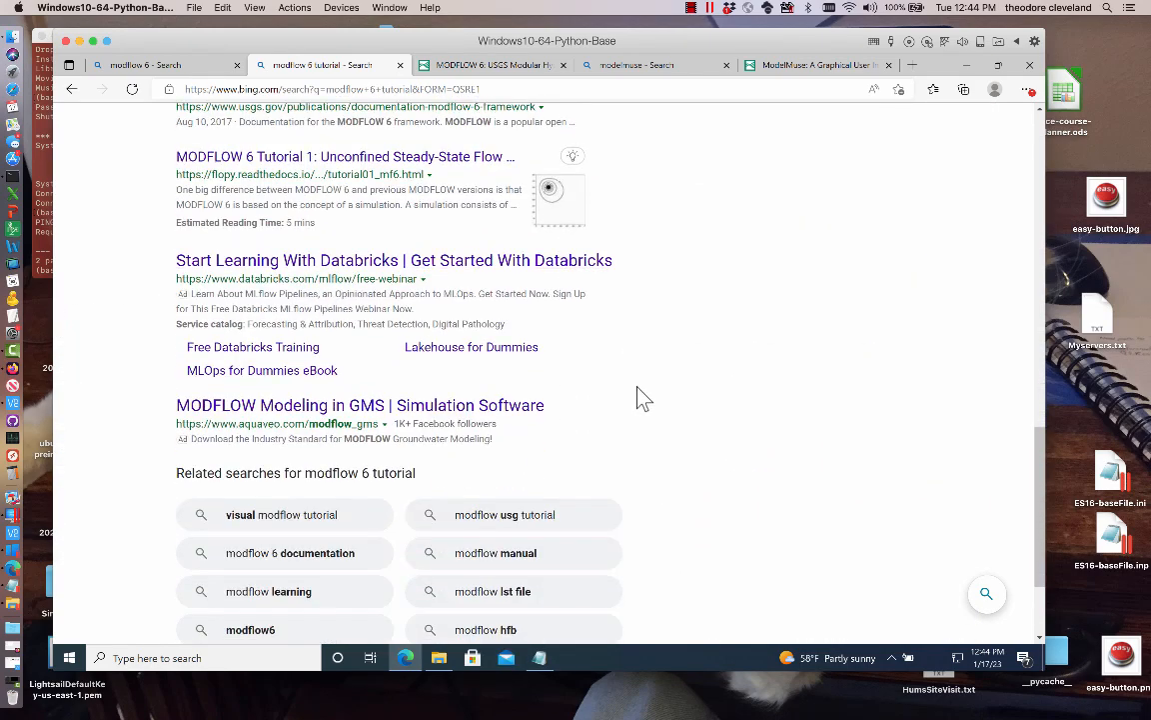
scroll(643, 397, up, 2)
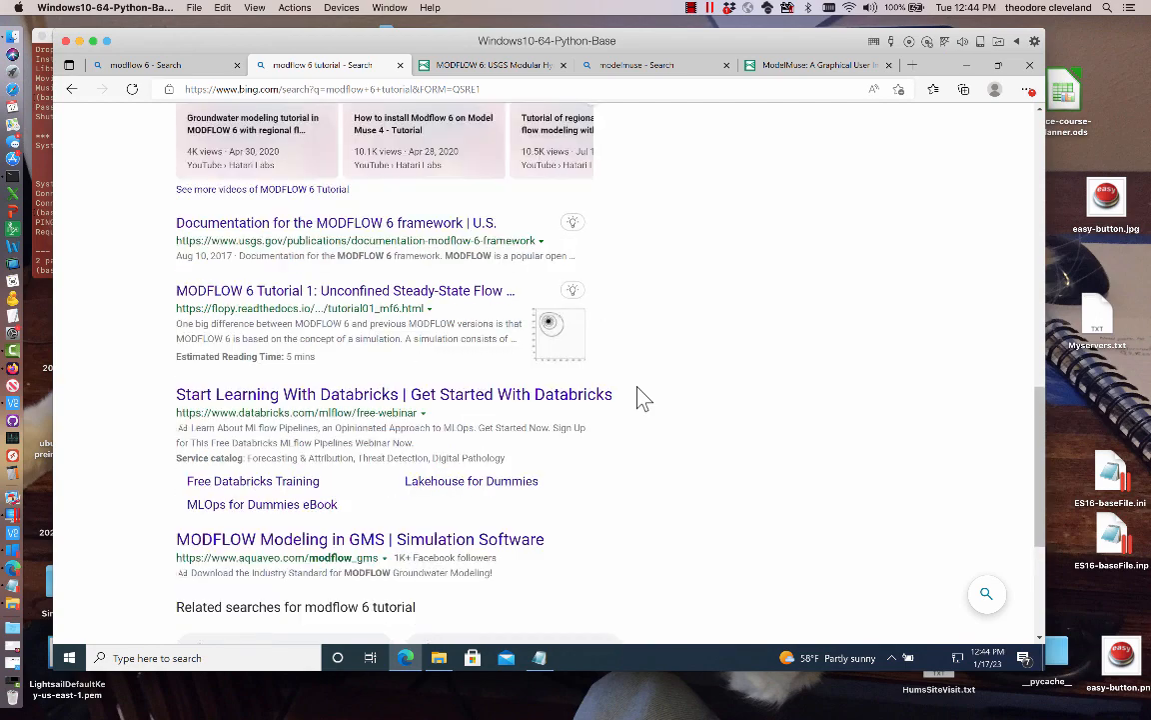
scroll(642, 397, down, 4)
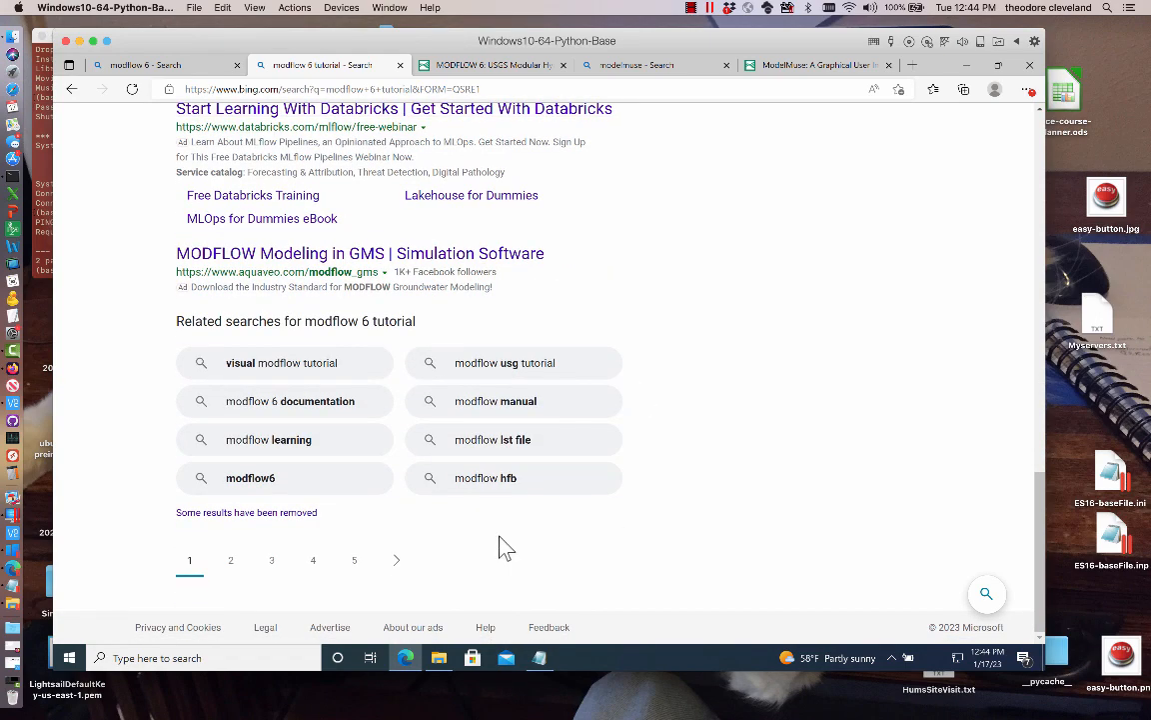
- Look through the second page of the modflow 6 tutorial results
click(229, 561)
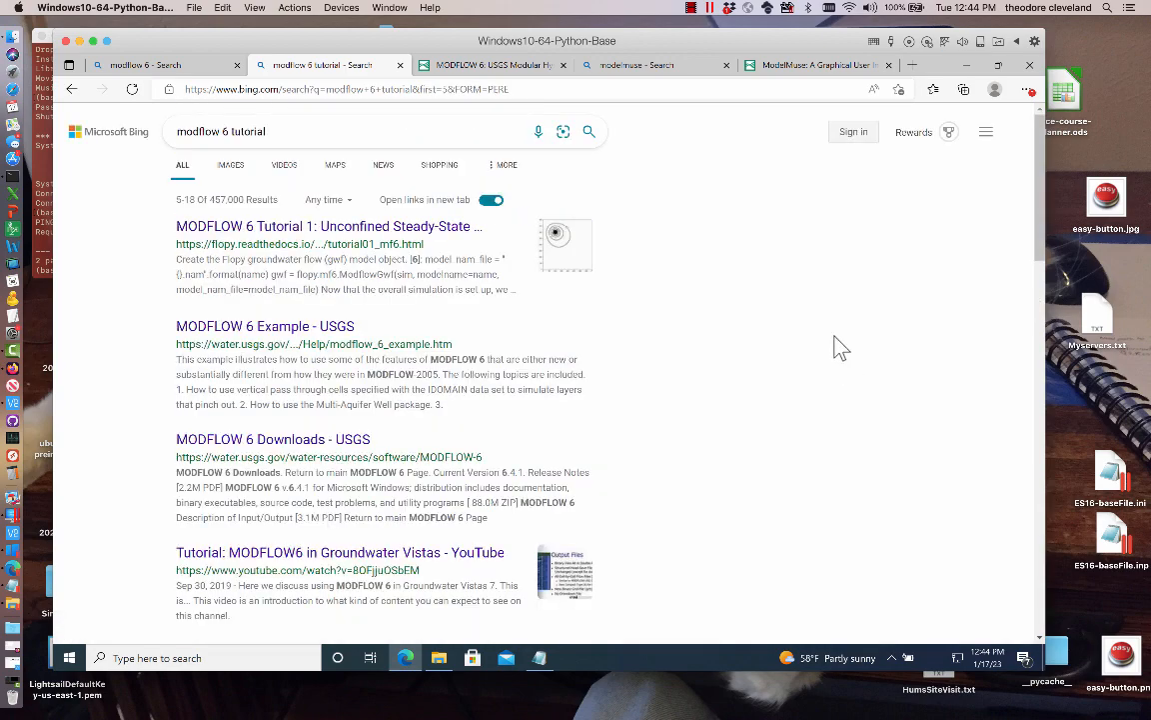
scroll(655, 413, down, 7)
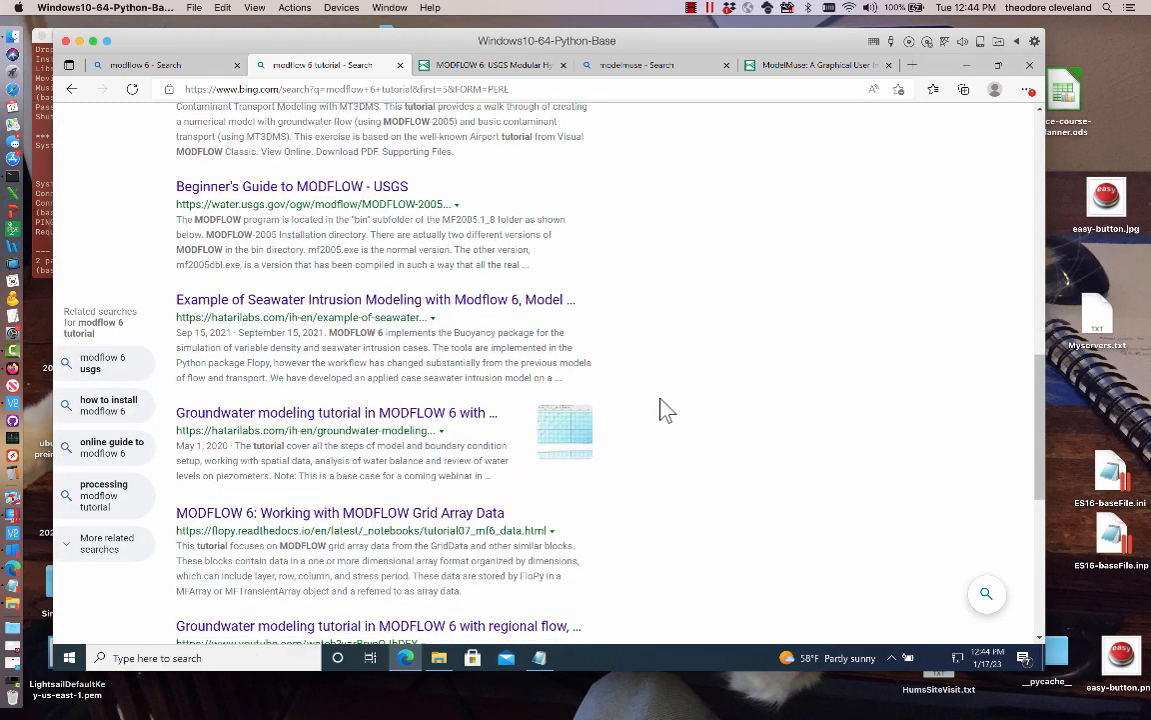
scroll(660, 410, down, 5)
scroll(661, 409, up, 4)
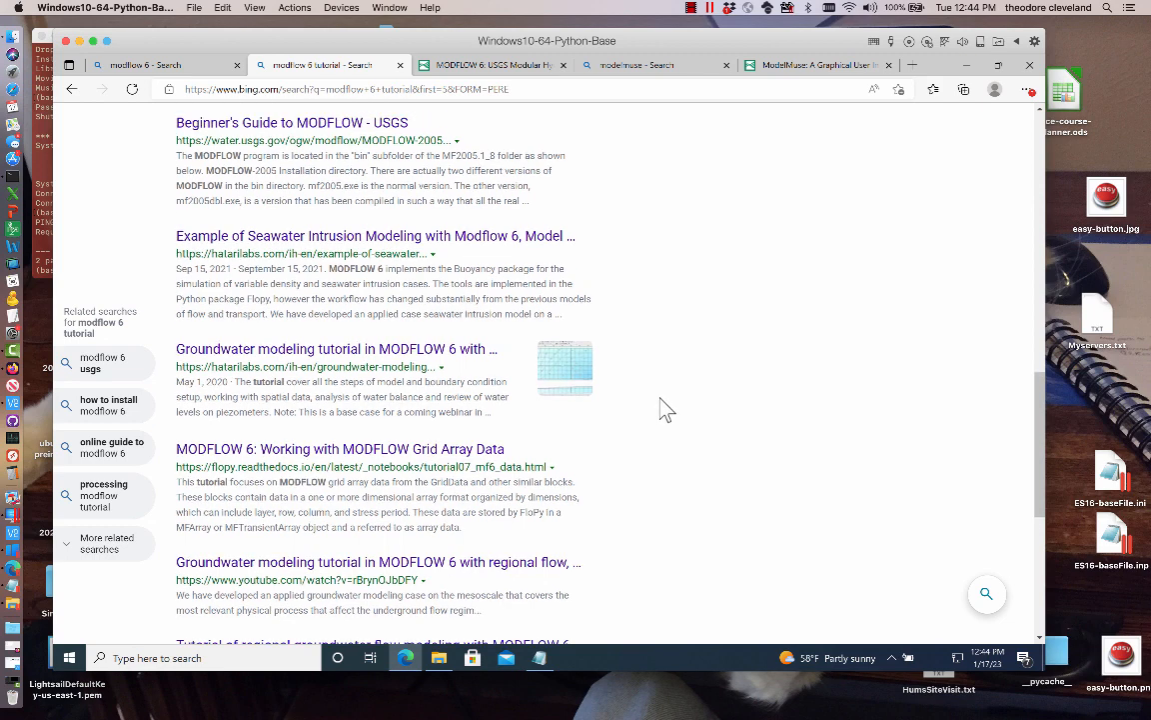
scroll(667, 410, up, 8)
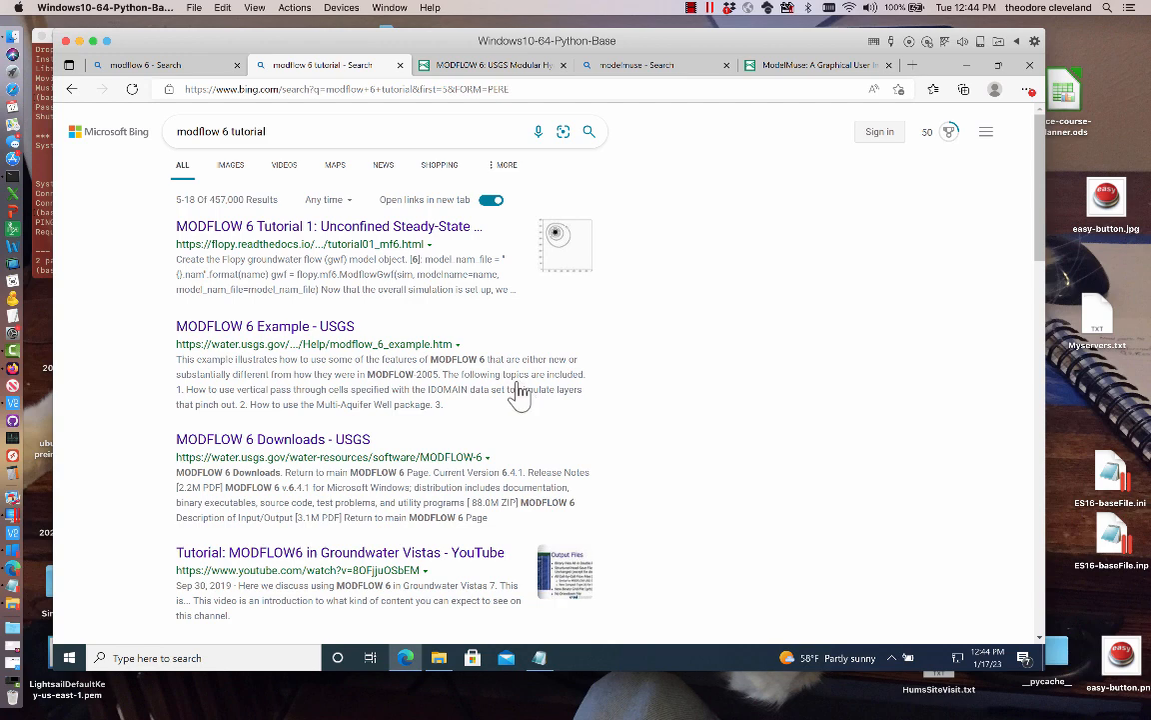
- Return to the first results page and view the FloPy page MODFLOW 6 Tutorial 1: Unconfined Steady-State Flow Model
click(71, 90)
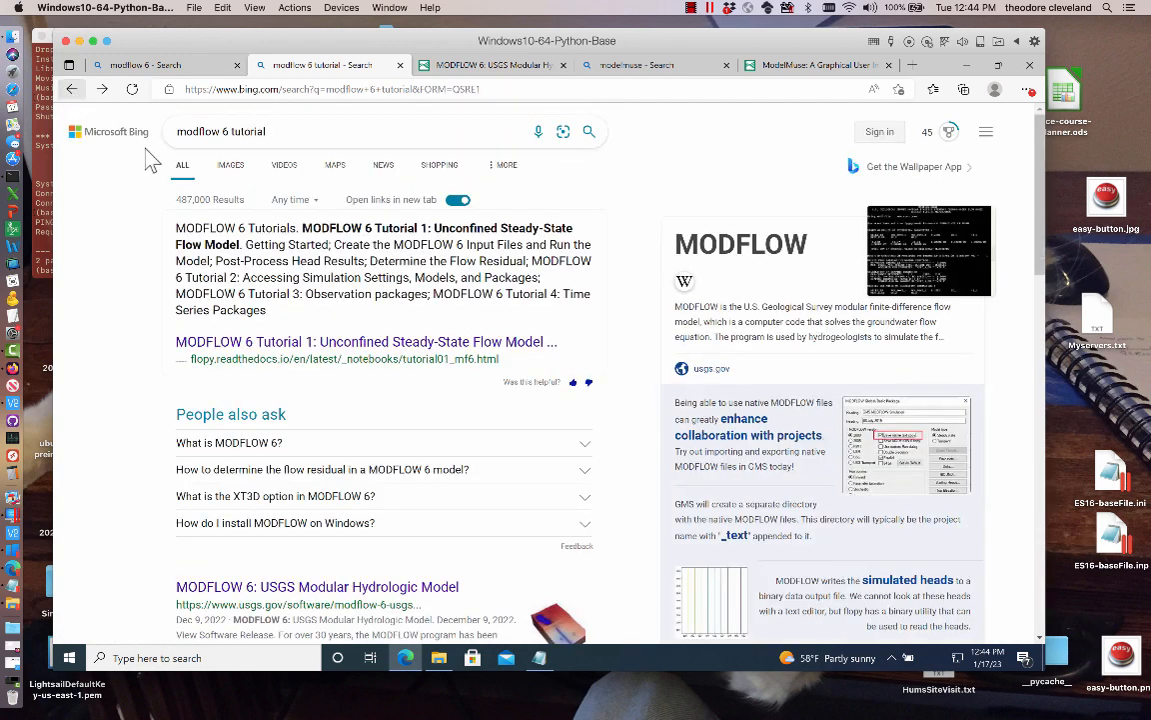
click(326, 341)
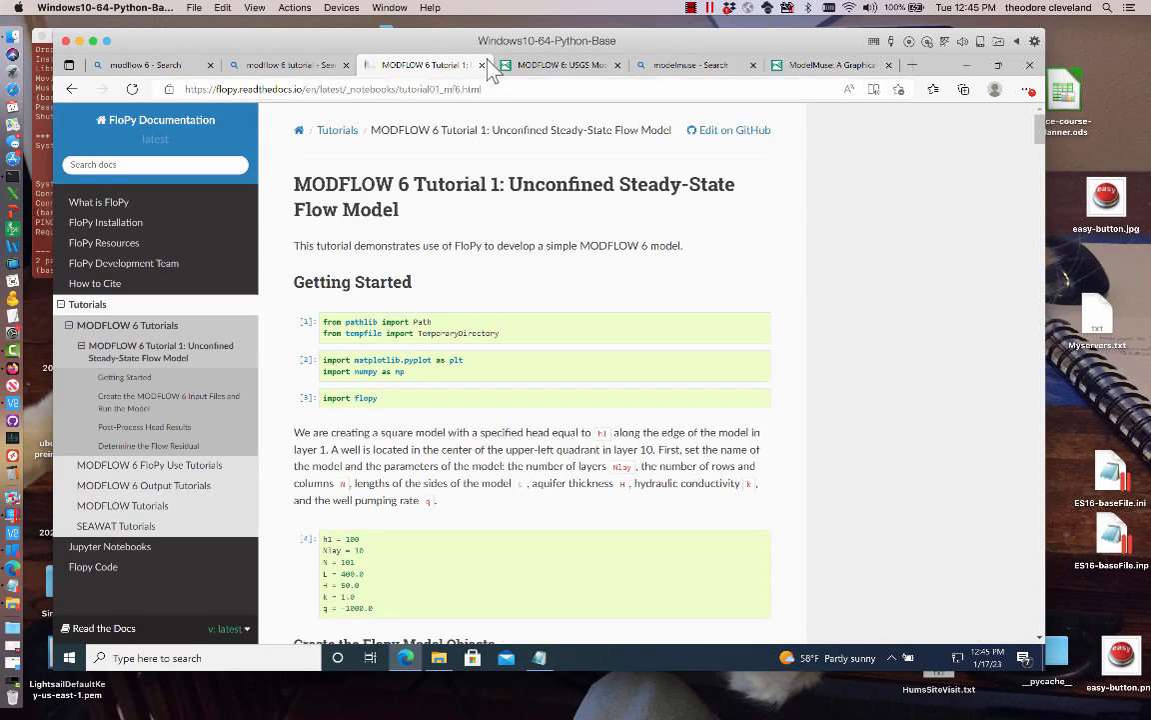
click(293, 66)
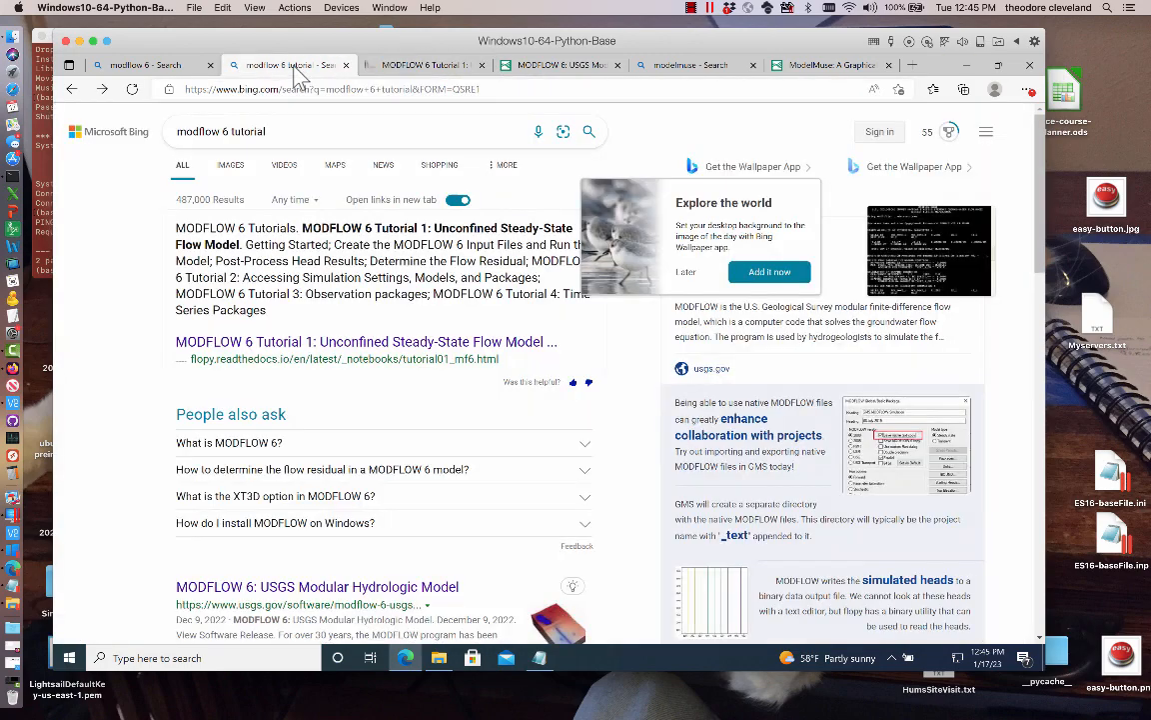
- Run the related search "how to install modflow 6" from the modflow 6 tutorial results
scroll(355, 378, down, 2)
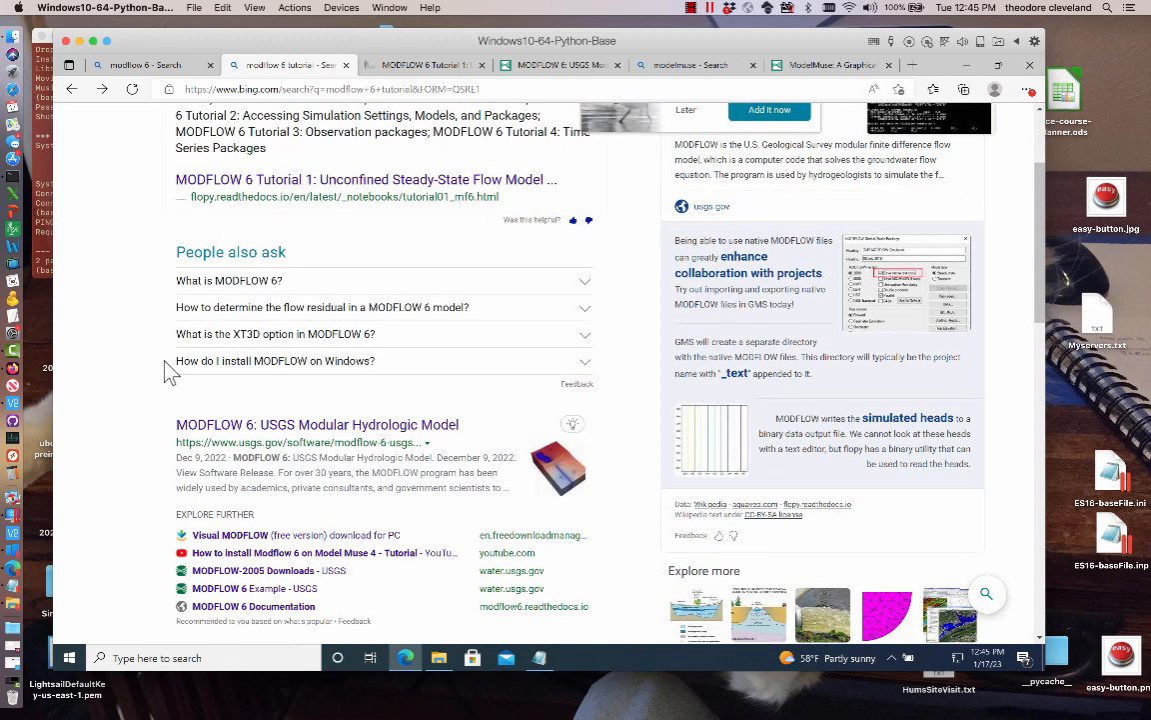
scroll(113, 314, down, 4)
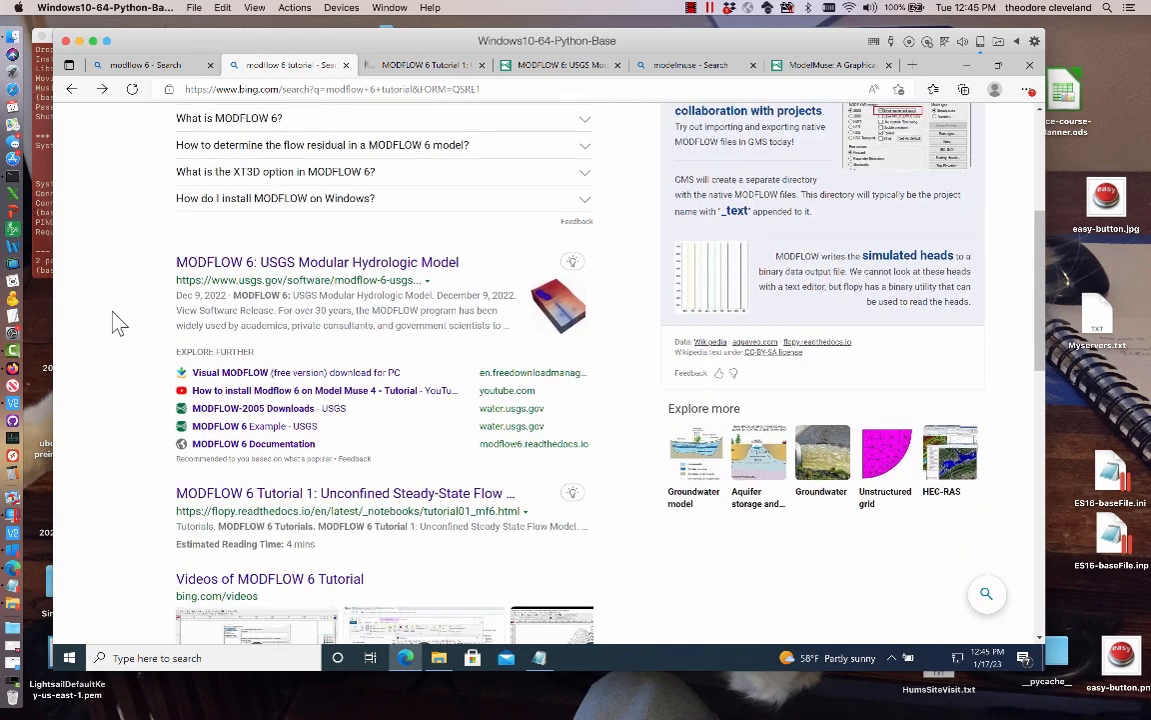
scroll(113, 316, down, 1)
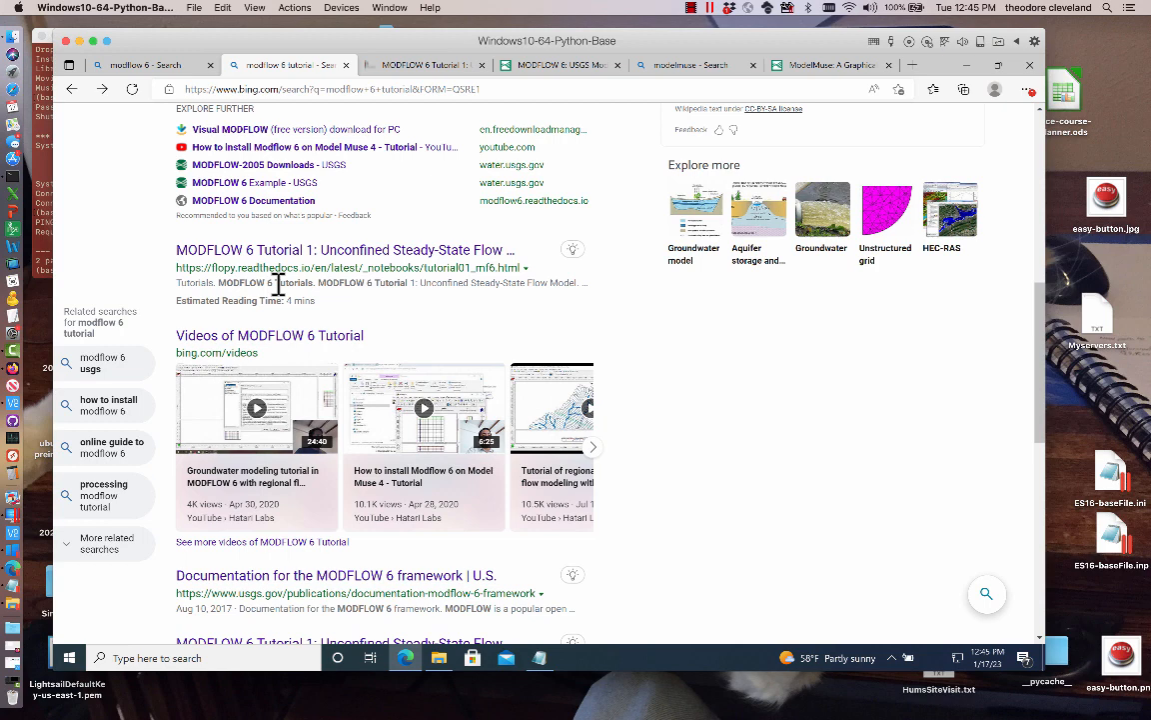
click(122, 406)
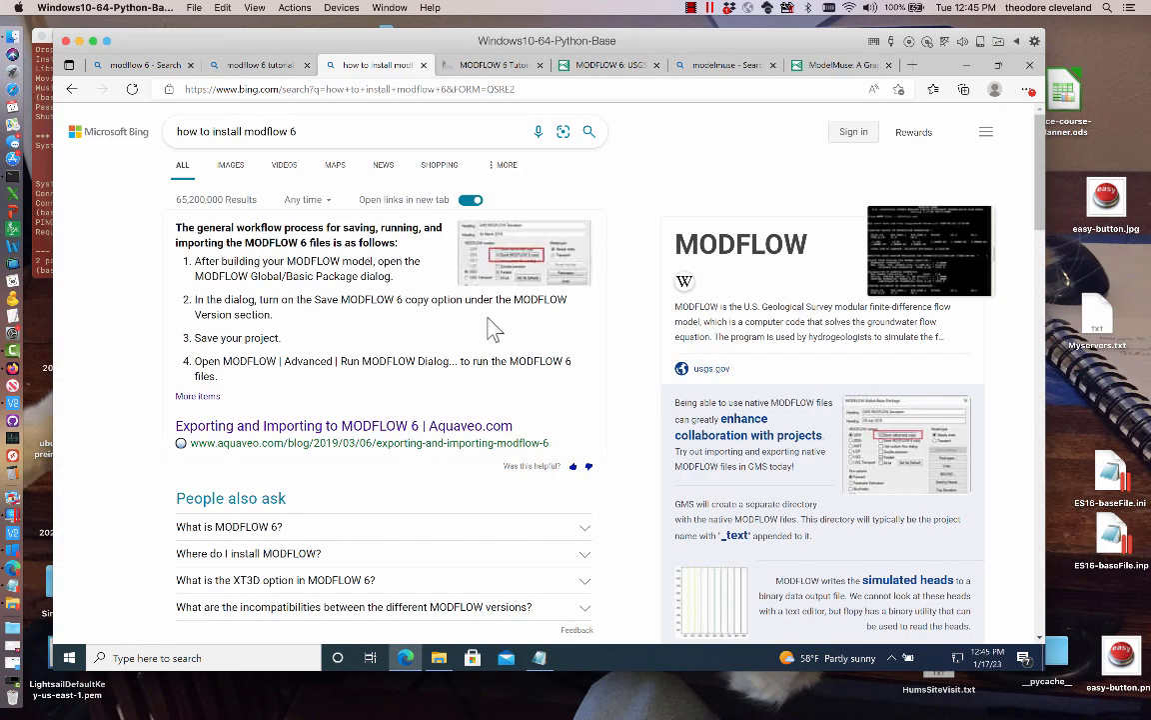
- Examine the USGS links and installation videos in the how to install modflow 6 results
scroll(285, 345, down, 3)
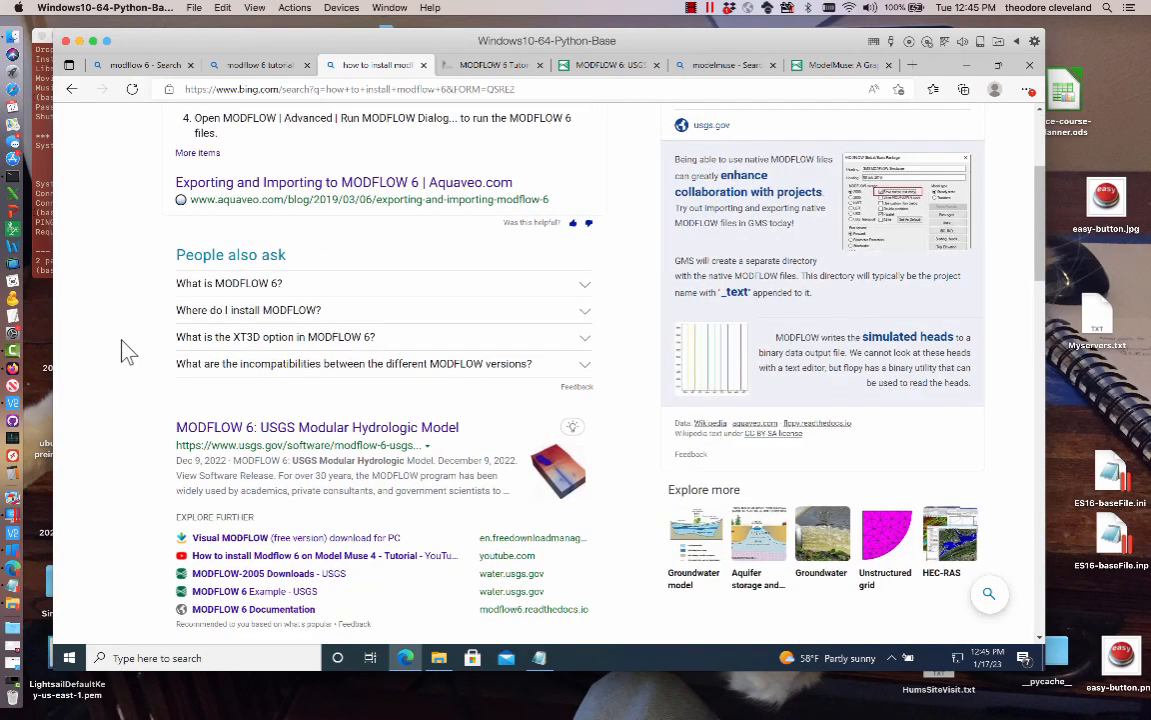
scroll(123, 342, down, 5)
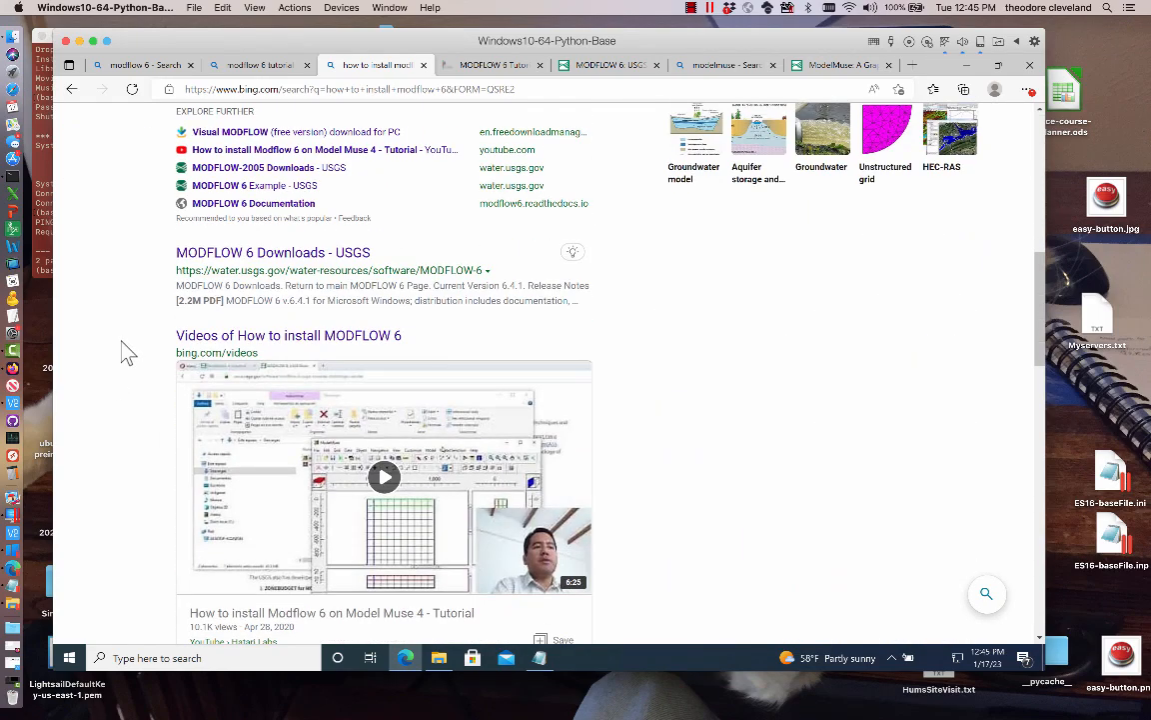
scroll(122, 351, down, 6)
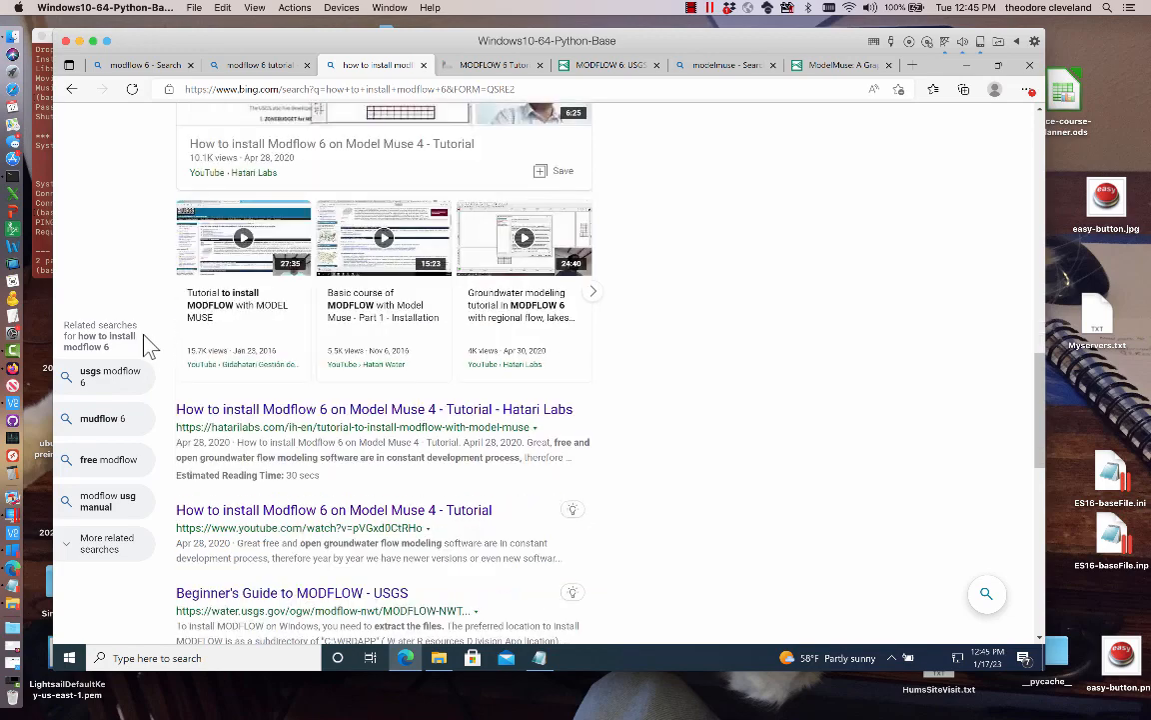
scroll(146, 343, up, 9)
scroll(430, 440, down, 2)
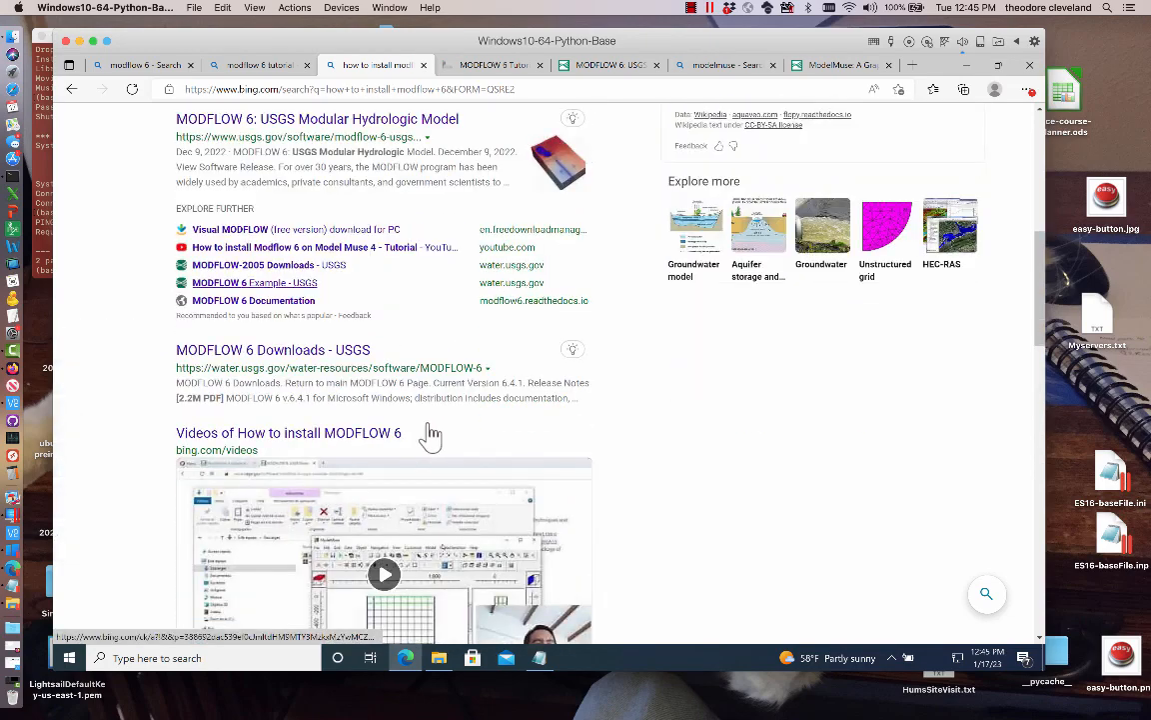
scroll(429, 437, down, 3)
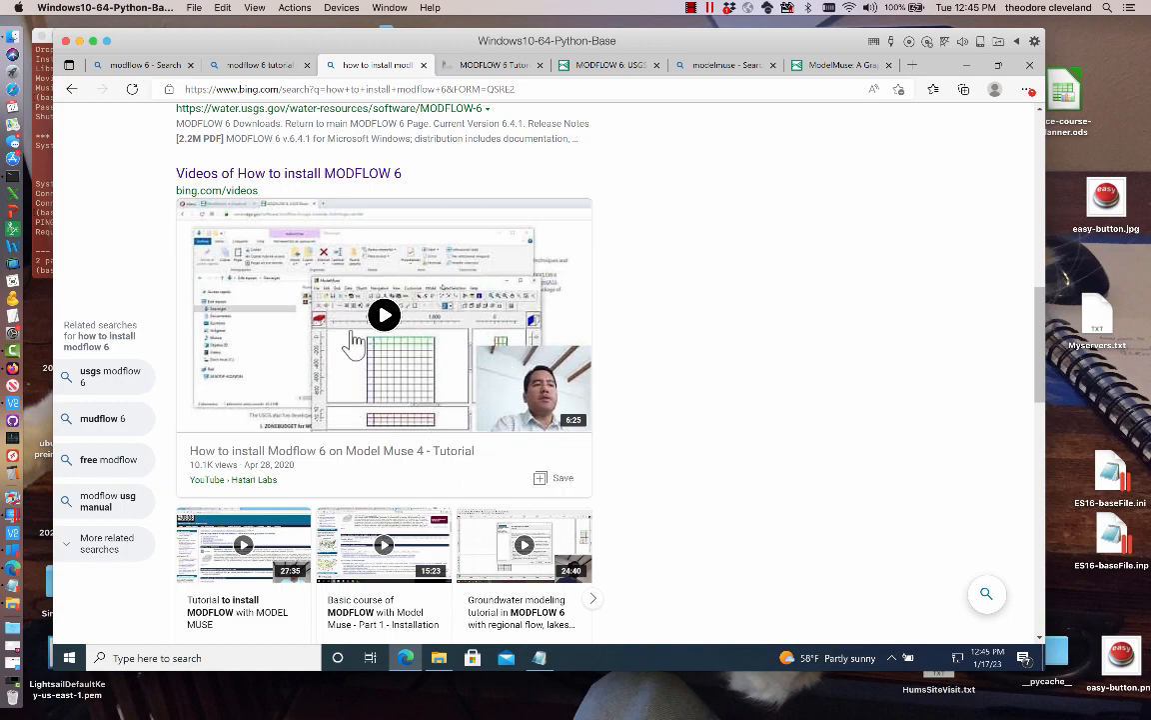
scroll(599, 340, down, 3)
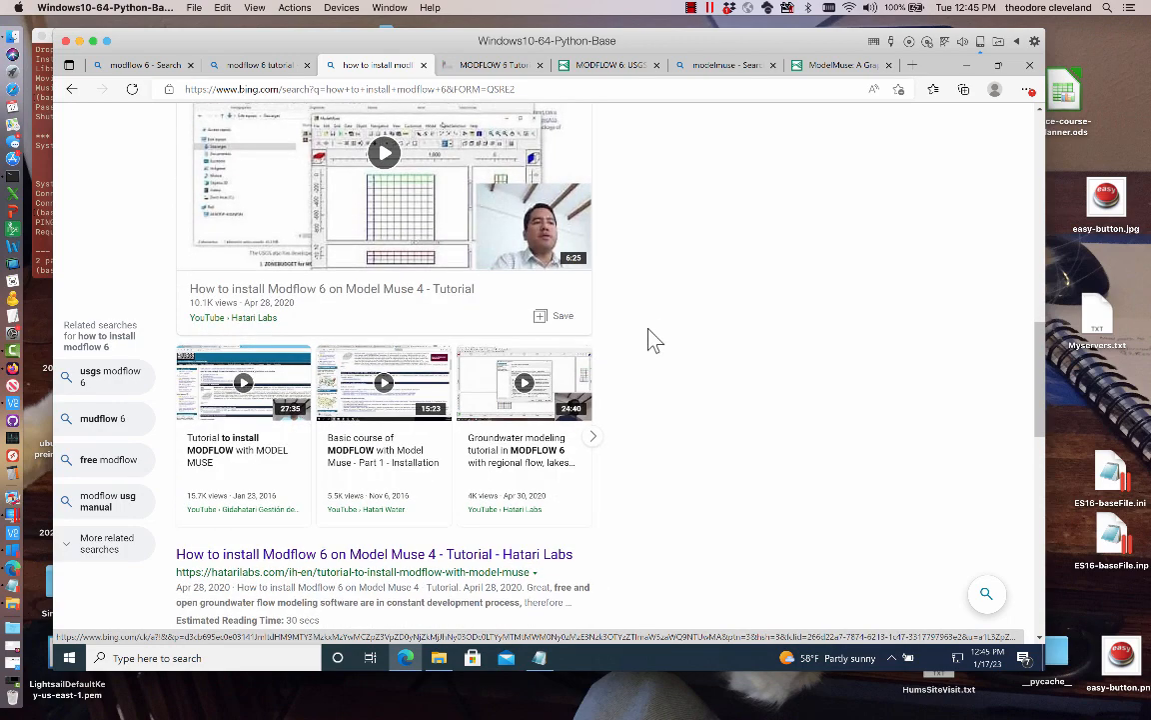
scroll(622, 347, up, 2)
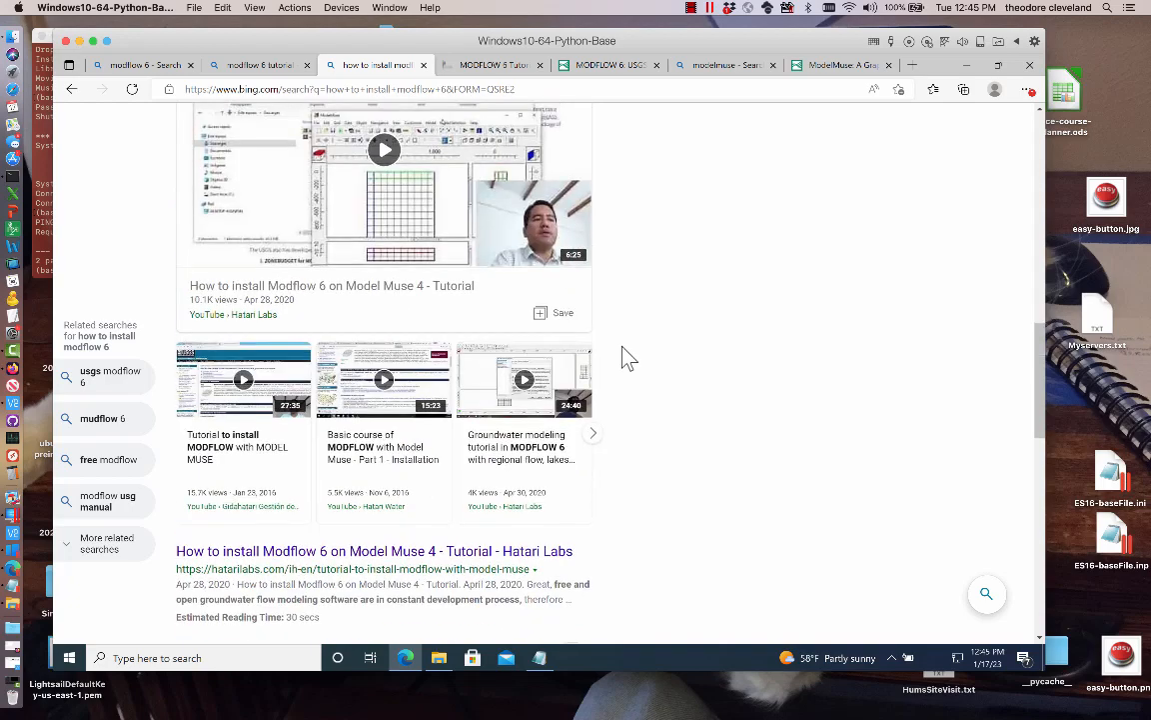
- Read through the remaining web results on installing MODFLOW 6, down to the related searches at the page's end
scroll(623, 346, down, 1)
scroll(628, 357, down, 3)
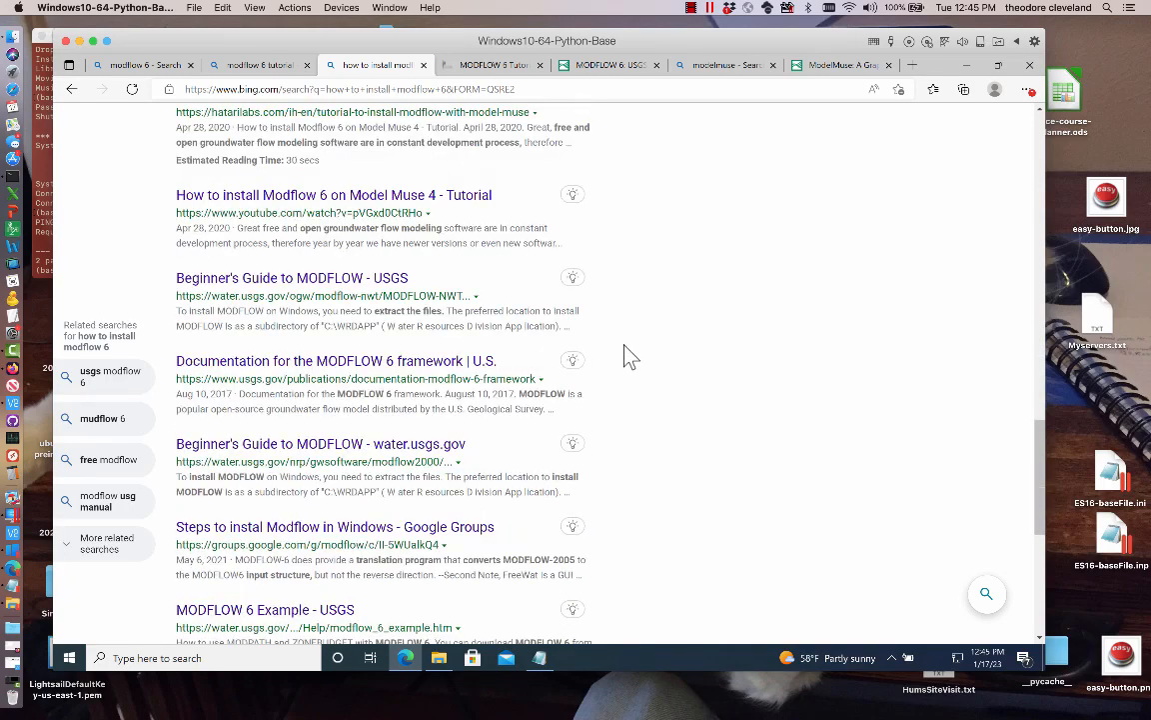
scroll(629, 357, up, 1)
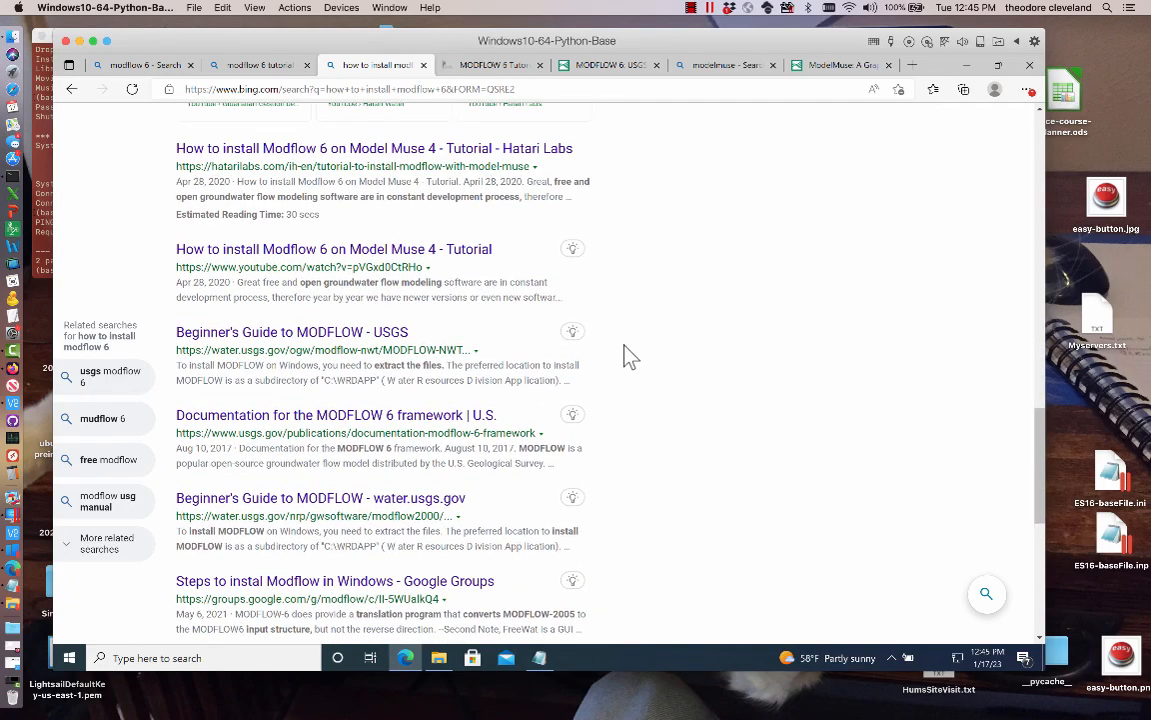
scroll(626, 355, down, 2)
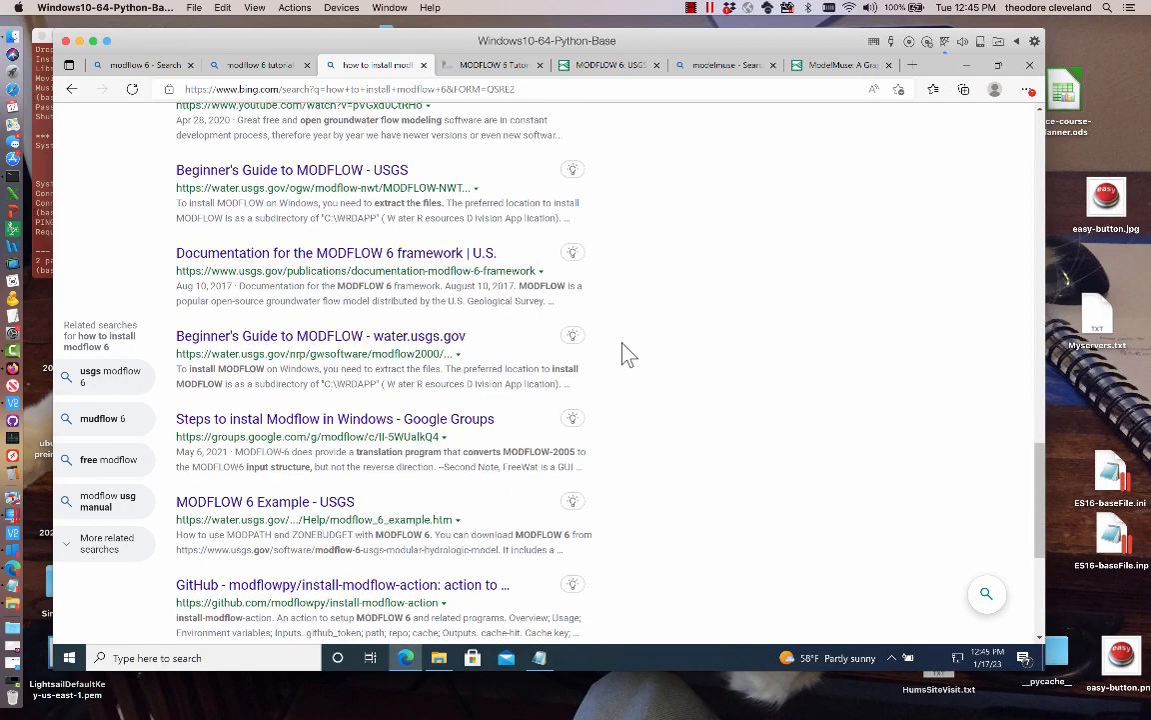
scroll(615, 357, down, 1)
scroll(614, 357, up, 1)
scroll(614, 357, down, 1)
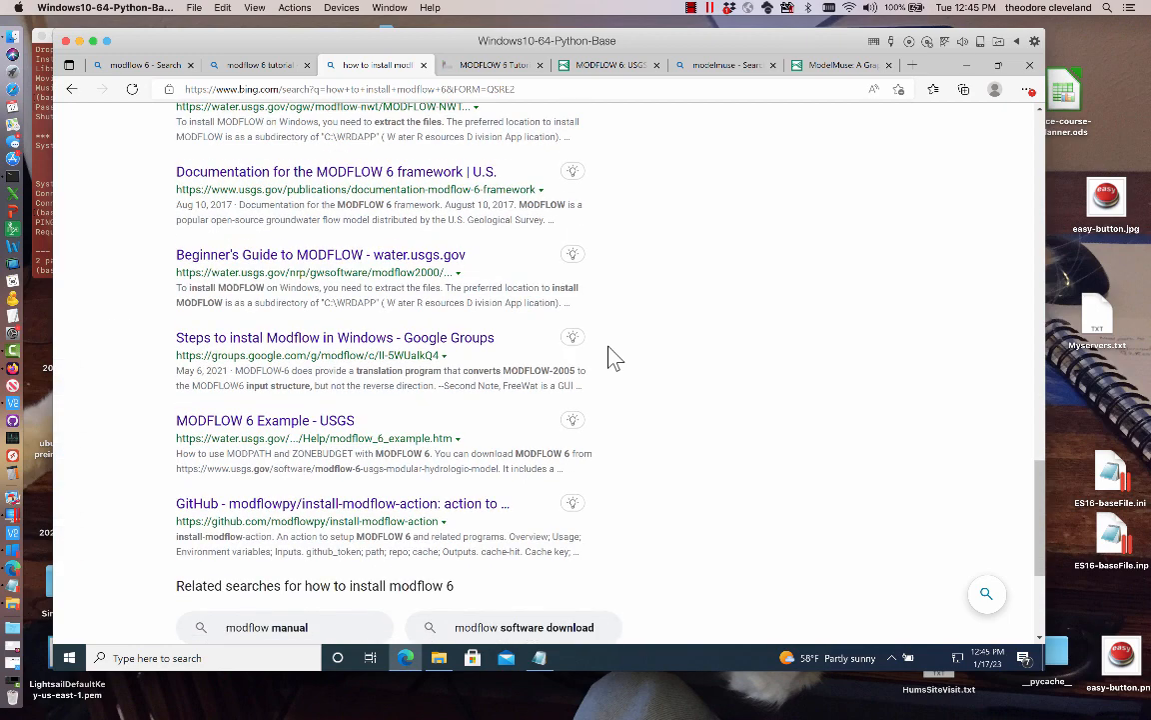
scroll(614, 357, down, 1)
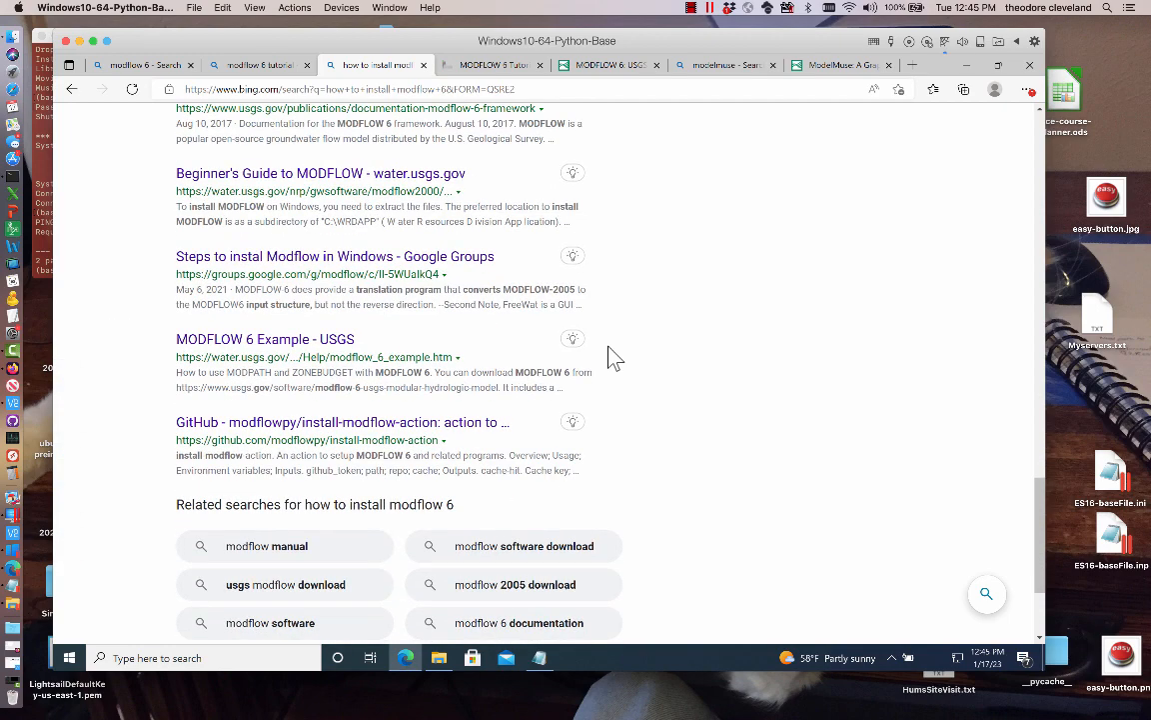
scroll(615, 357, down, 1)
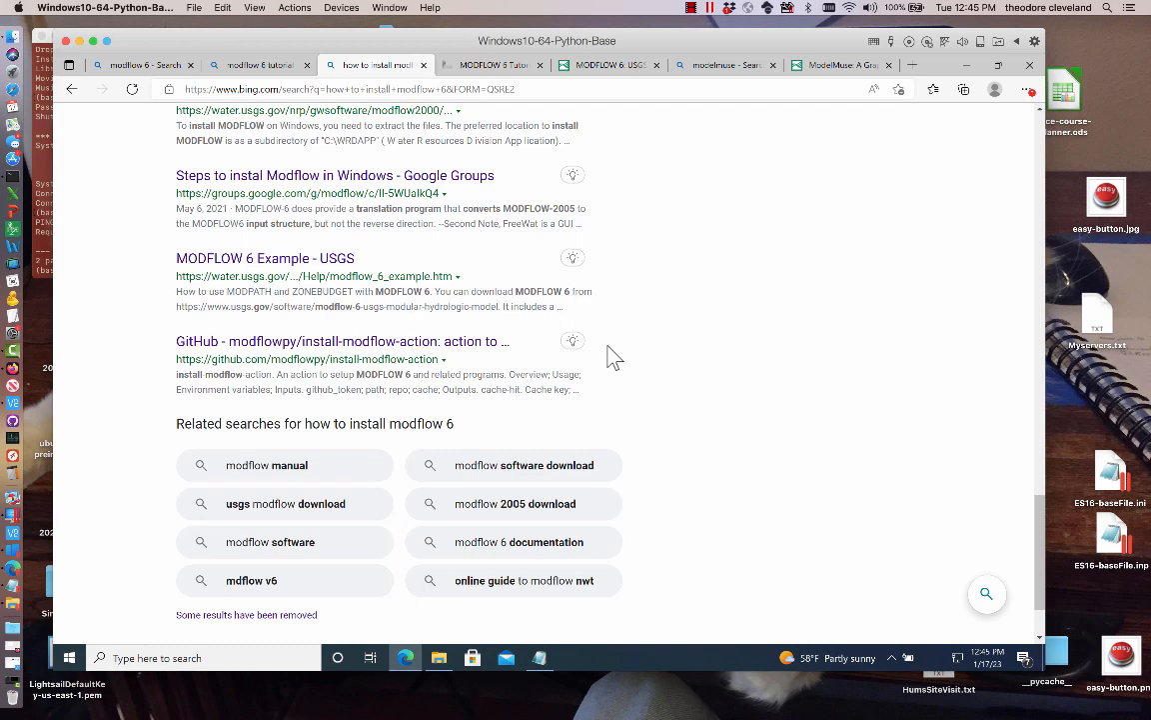
scroll(615, 357, down, 1)
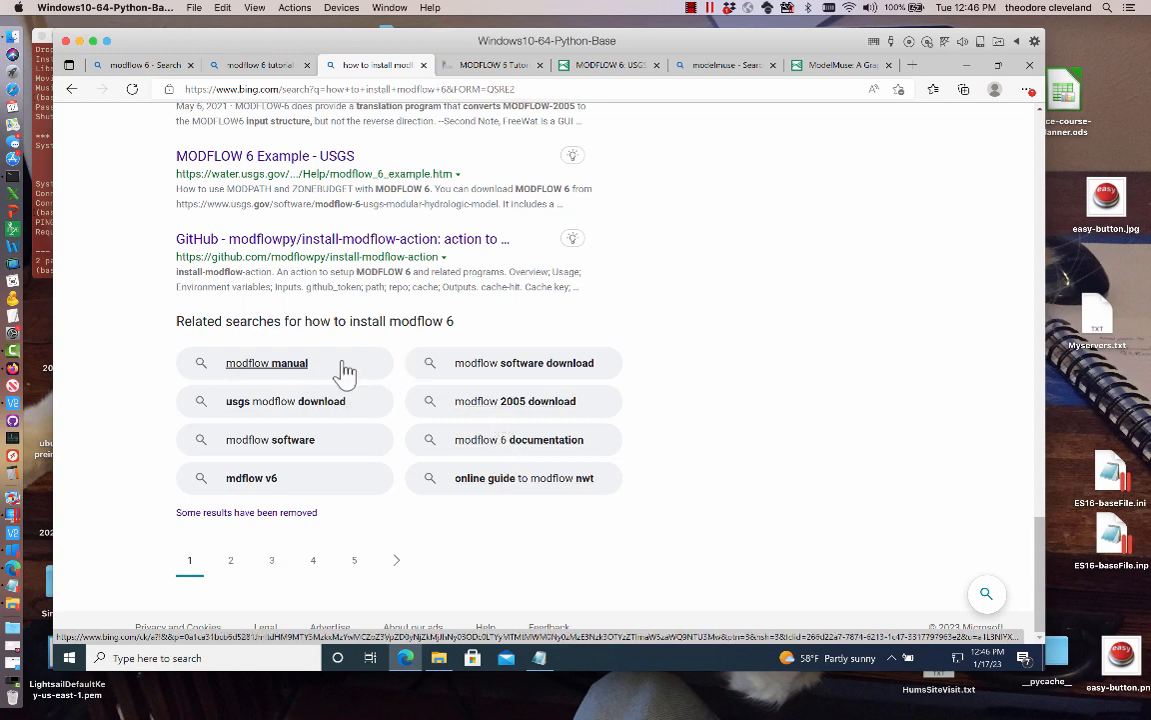
- Change the search query to "modflow 6 simple example" and run it
scroll(344, 372, up, 20)
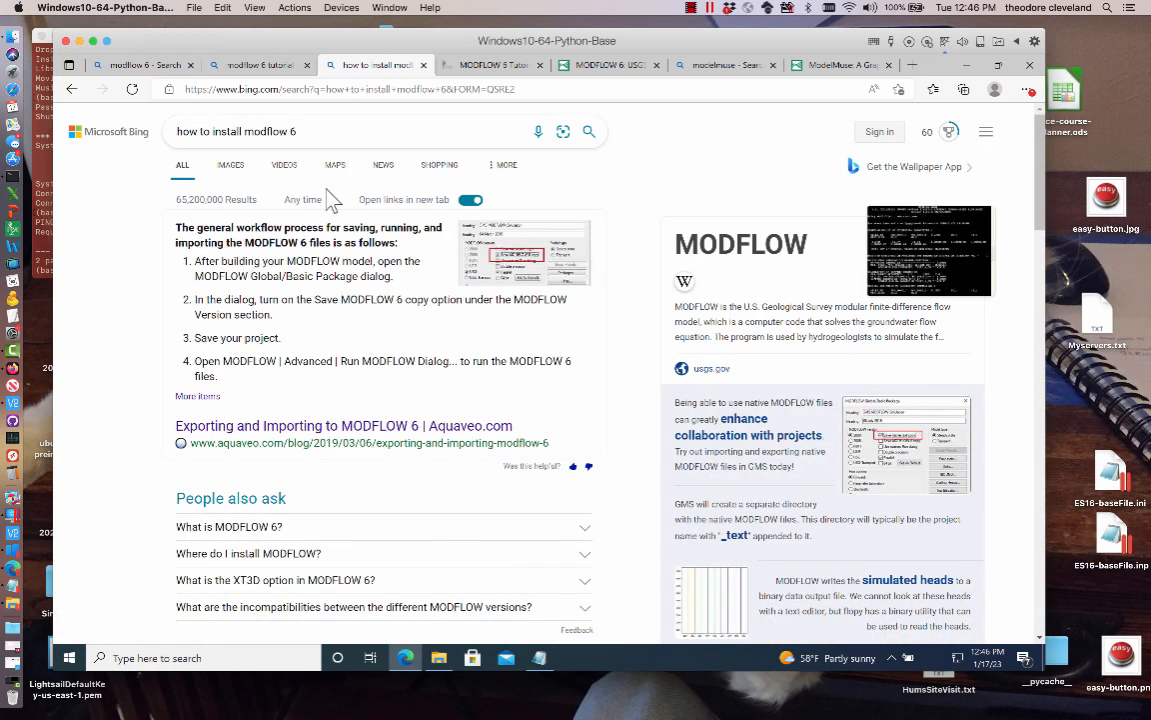
click(243, 133)
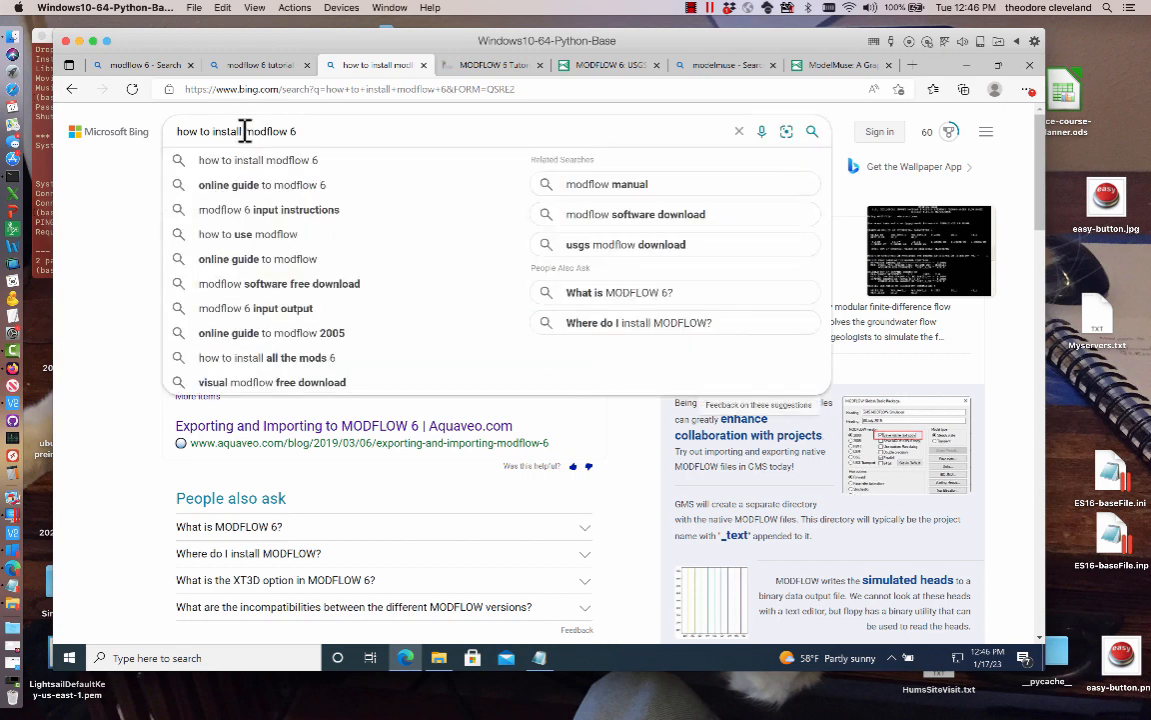
drag(244, 133, 103, 141)
key(BackSpace)
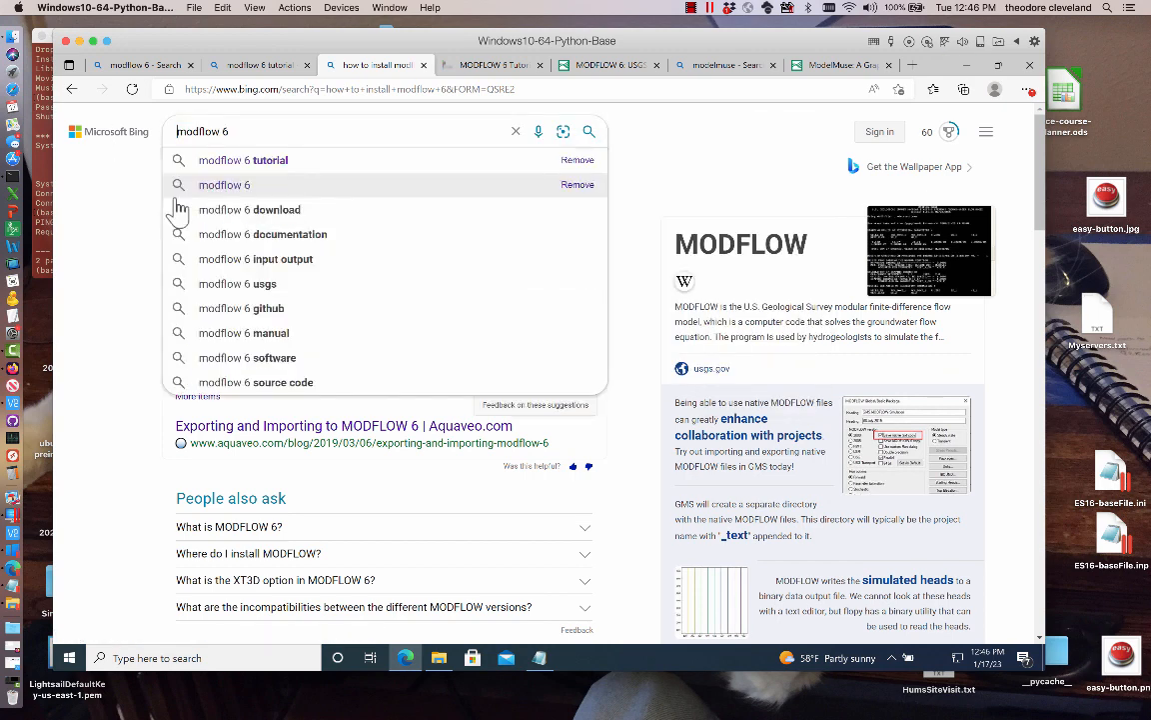
click(231, 131)
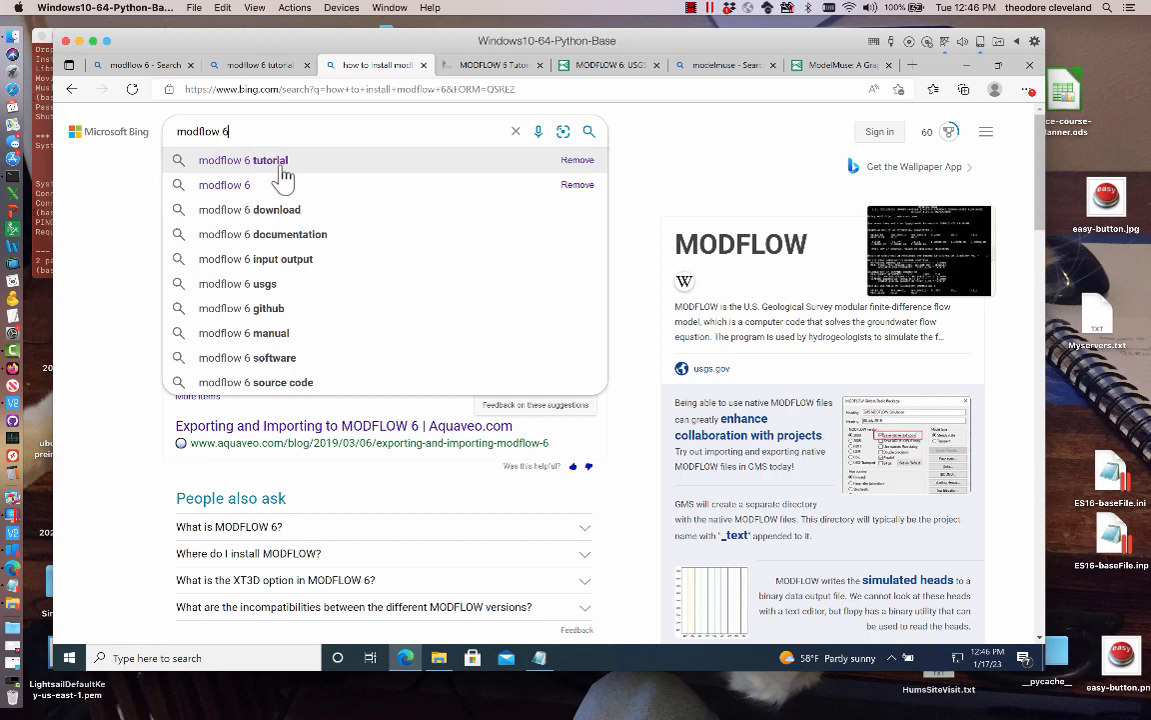
text(simp)
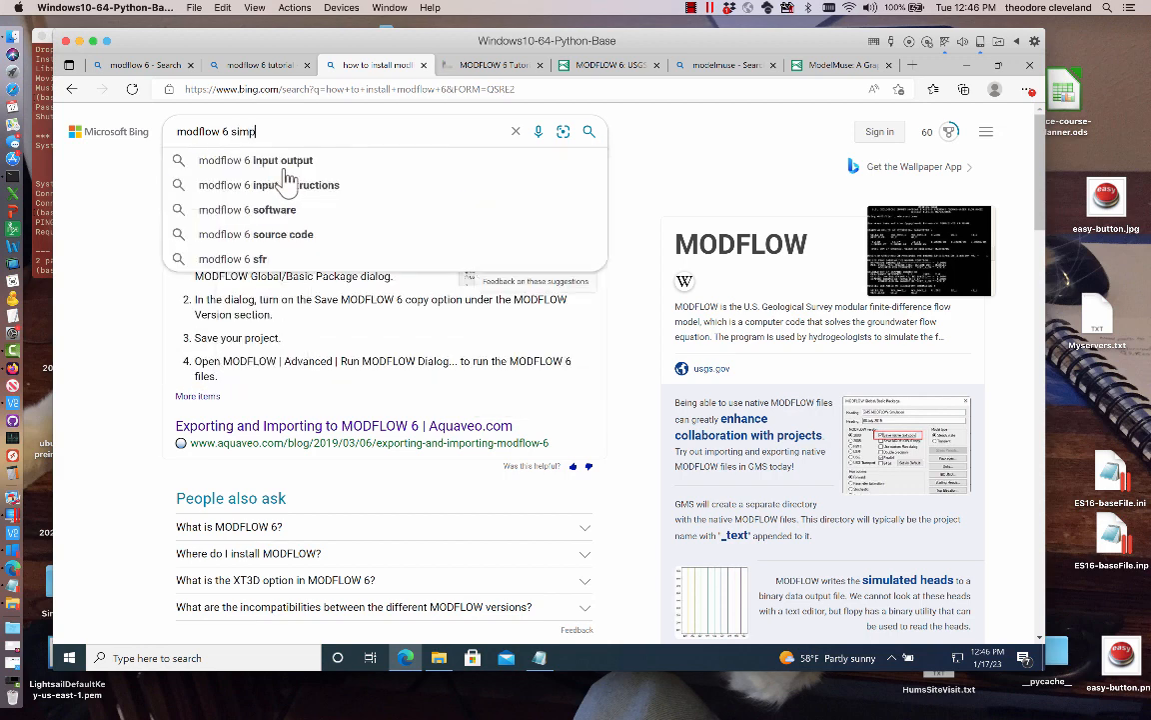
text(le example)
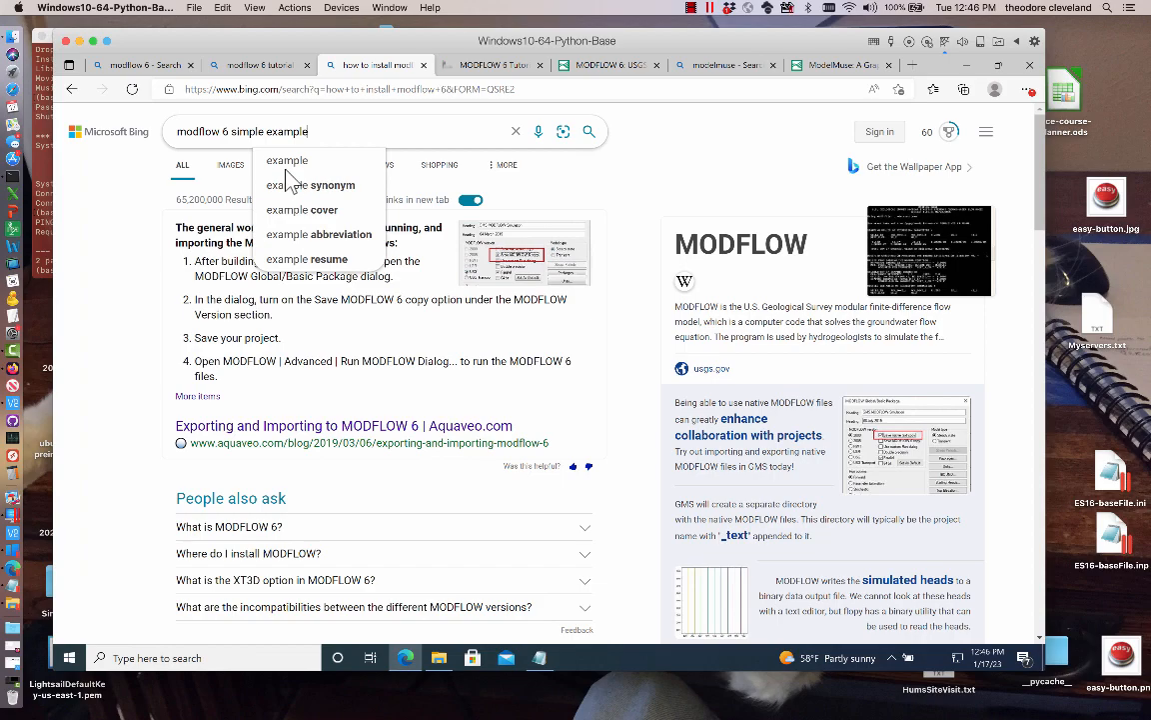
key(Return)
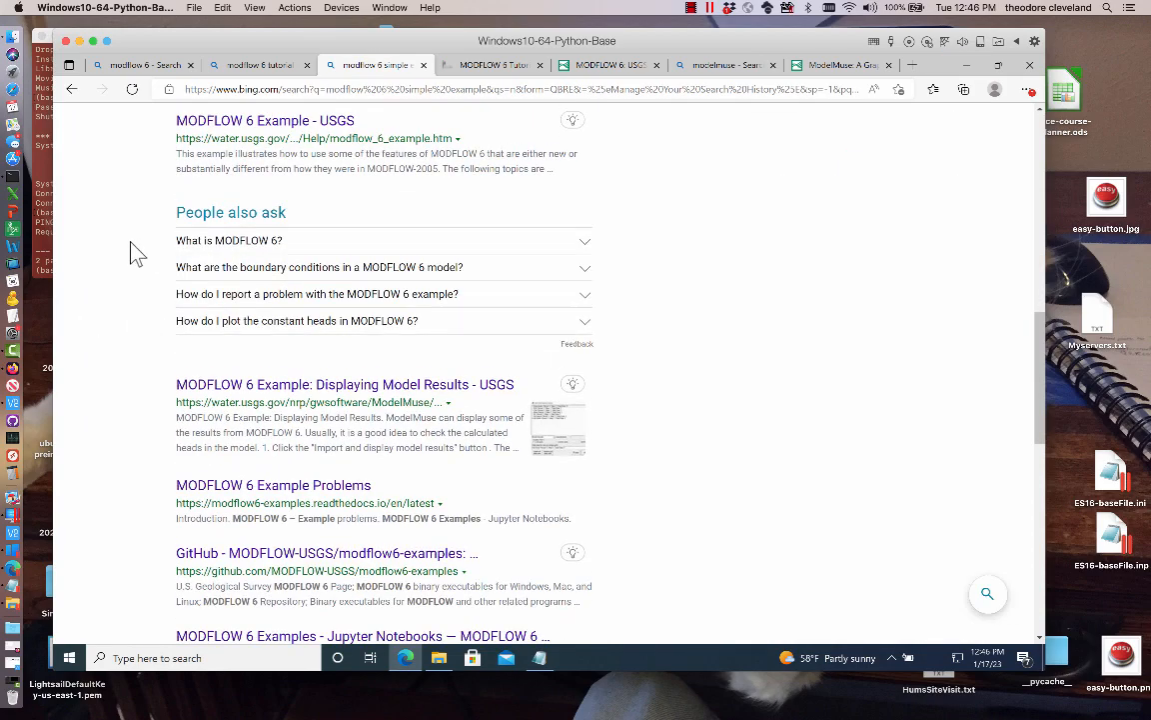
- Look through the first page of the modflow 6 simple example results
scroll(131, 256, up, 5)
scroll(131, 255, down, 5)
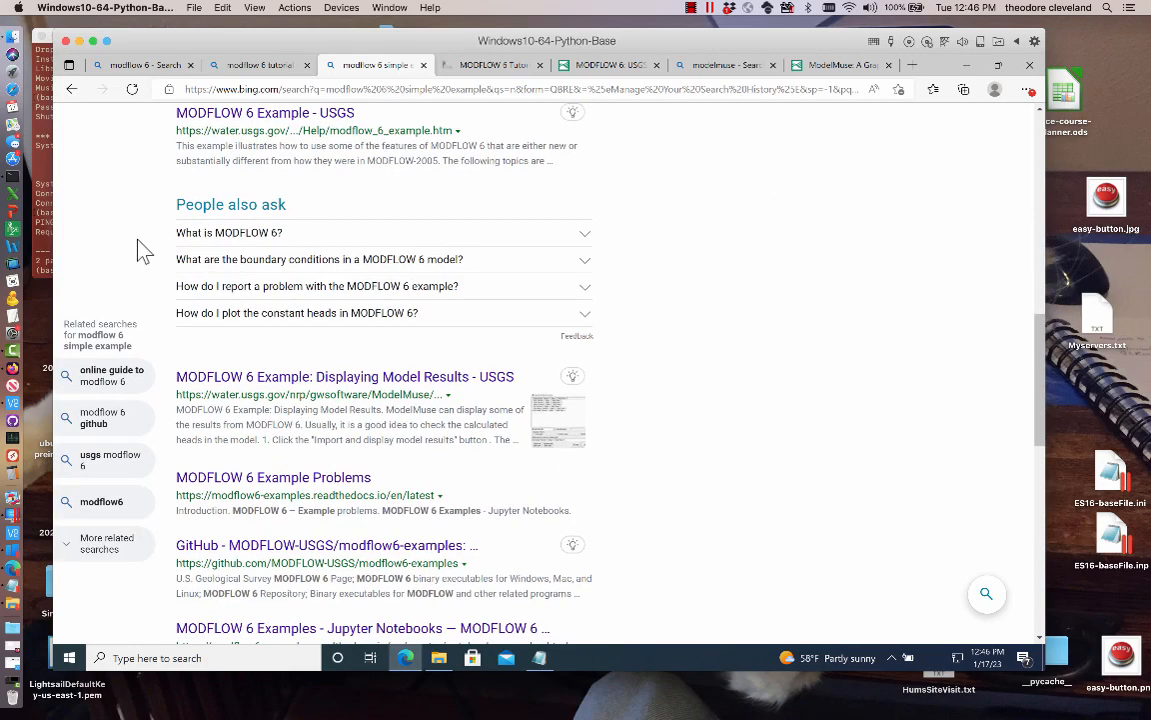
scroll(160, 248, down, 2)
scroll(520, 270, down, 1)
scroll(613, 279, down, 2)
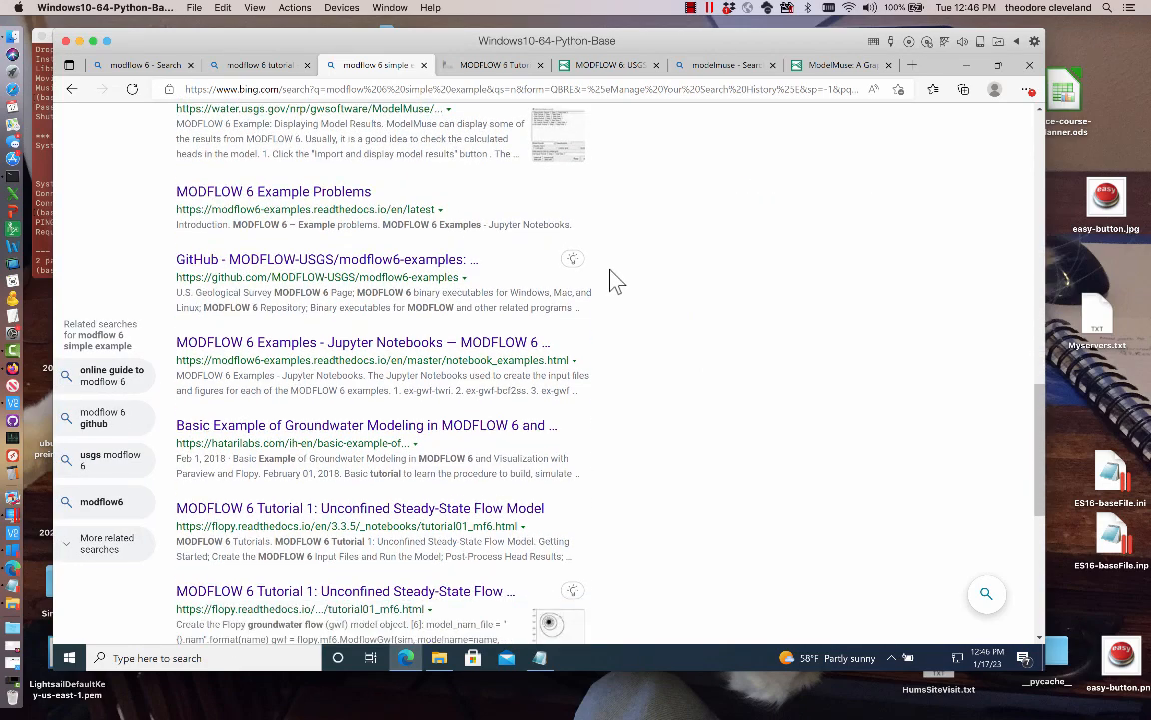
scroll(596, 277, down, 1)
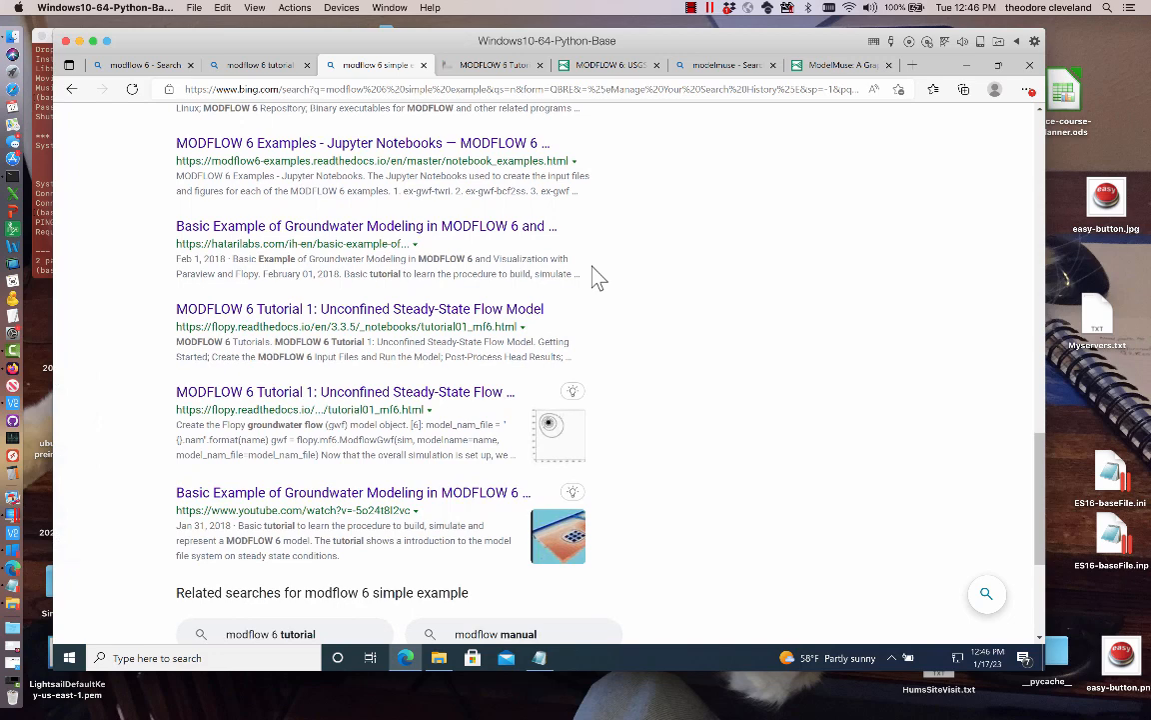
scroll(594, 270, down, 3)
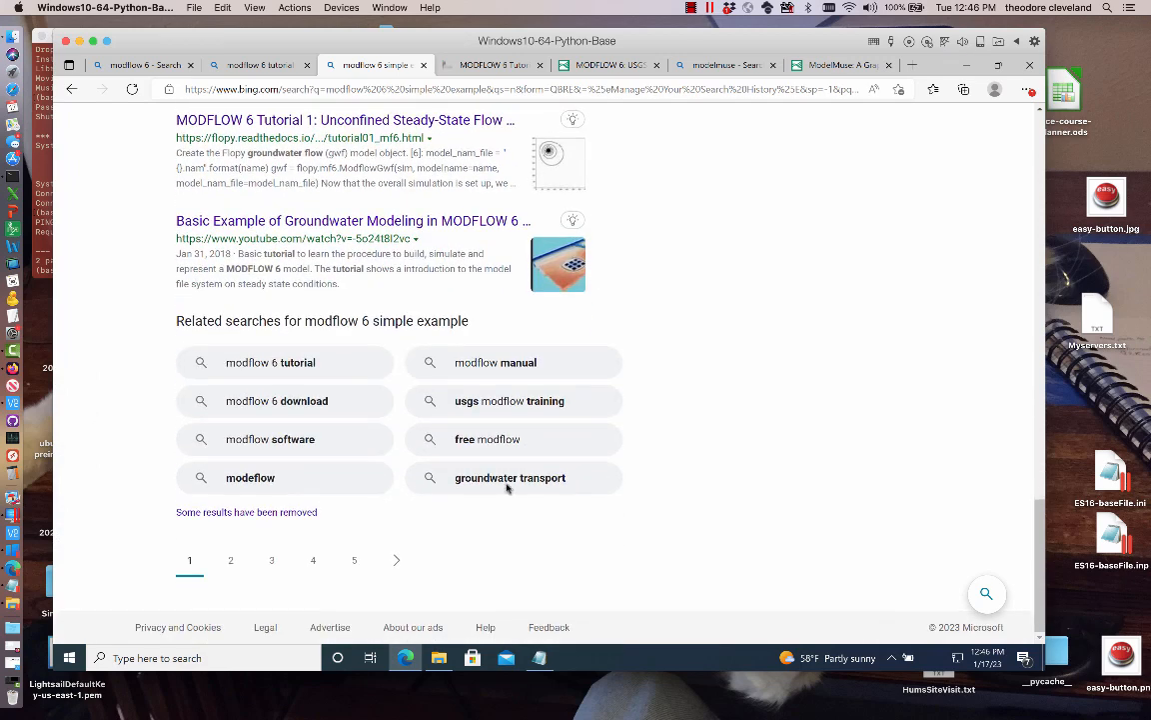
- Look through the second page of the modflow 6 simple example results, then close that search's browser tab
click(234, 567)
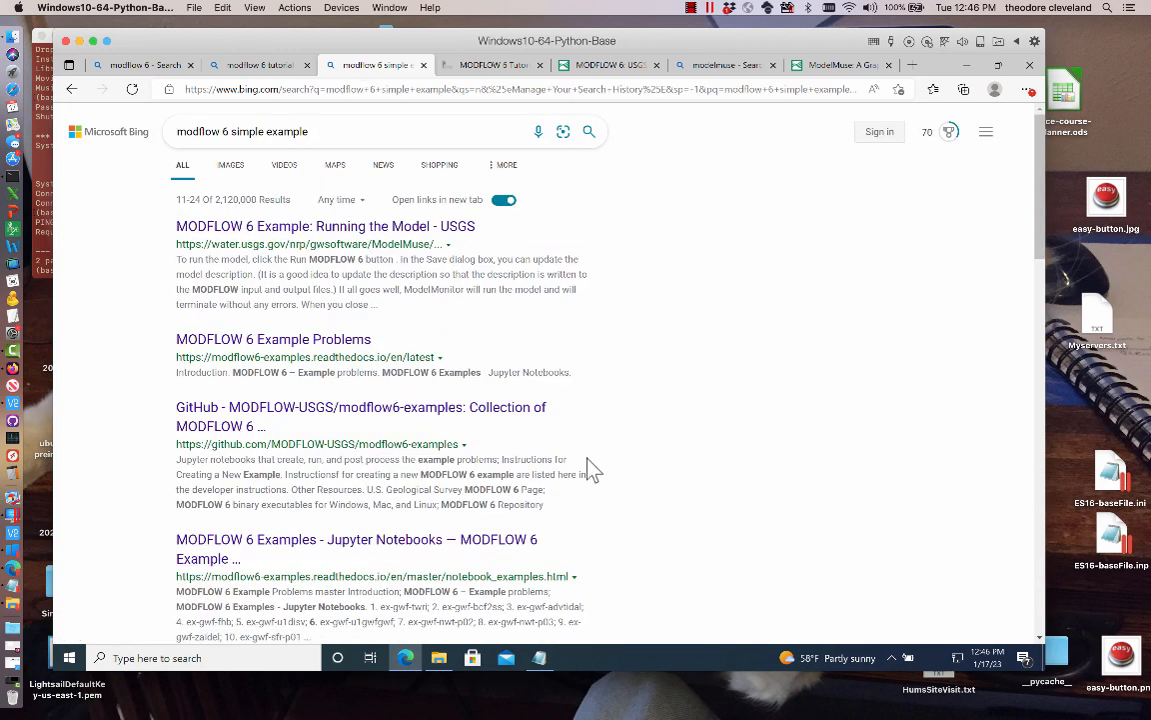
scroll(588, 462, down, 1)
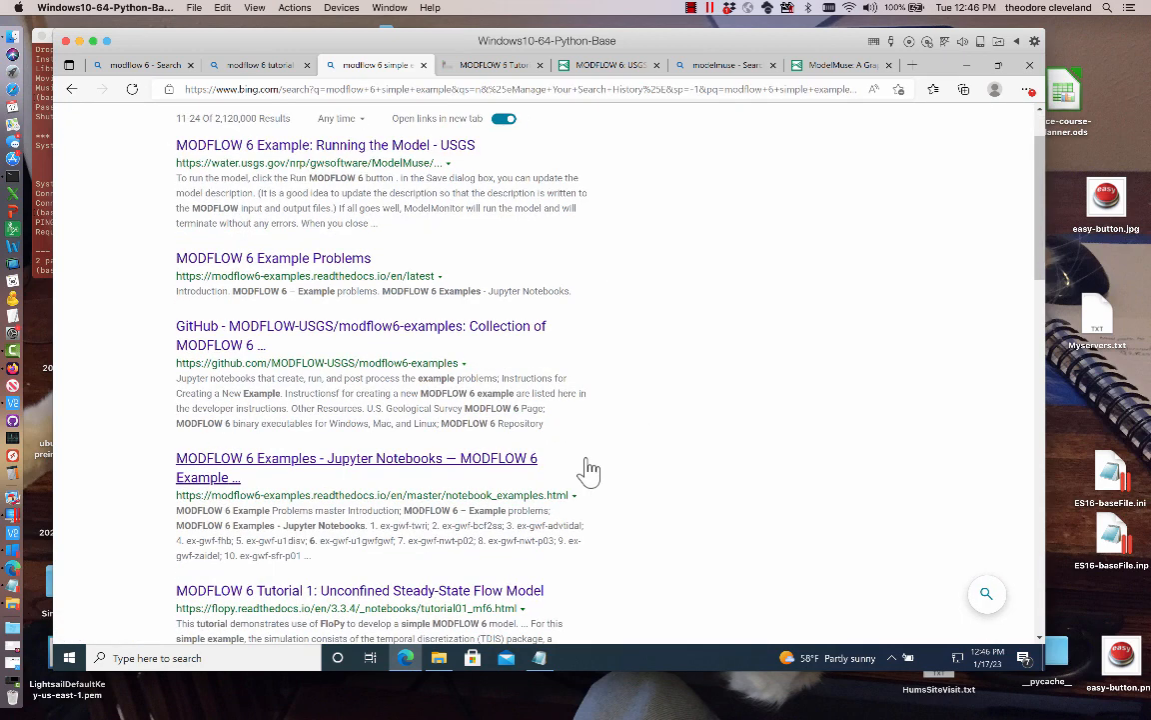
scroll(588, 468, down, 2)
scroll(589, 468, up, 2)
scroll(590, 470, down, 2)
scroll(590, 470, down, 2)
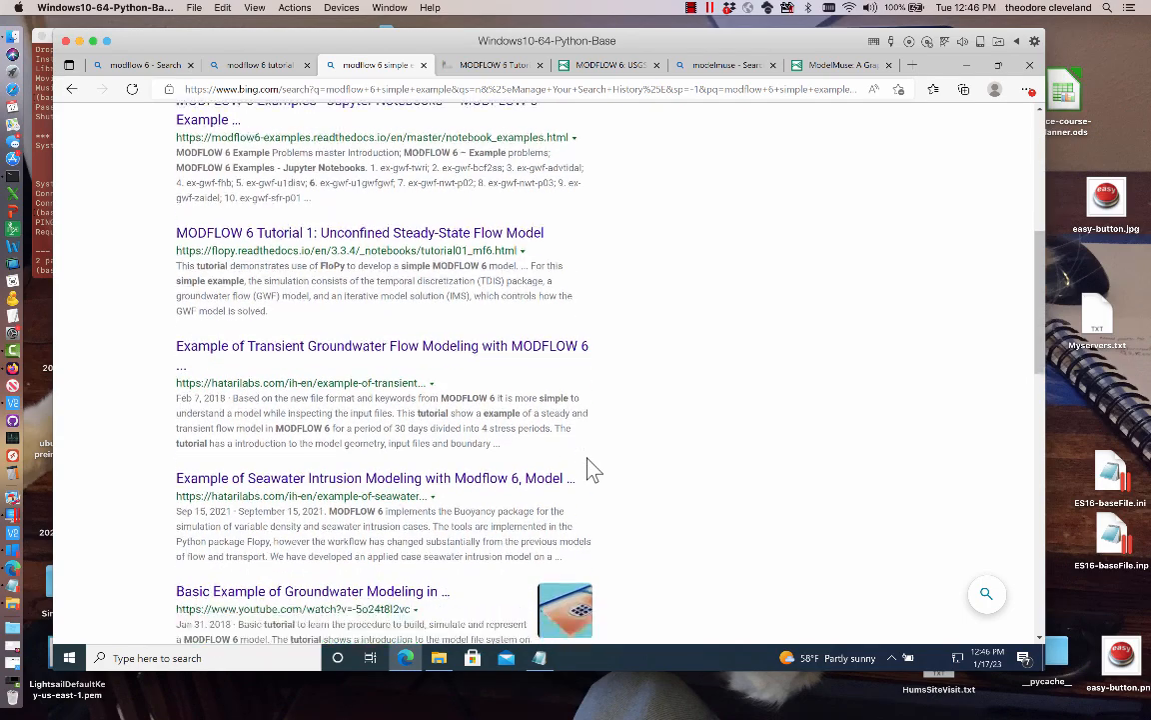
scroll(590, 468, down, 1)
scroll(600, 466, down, 4)
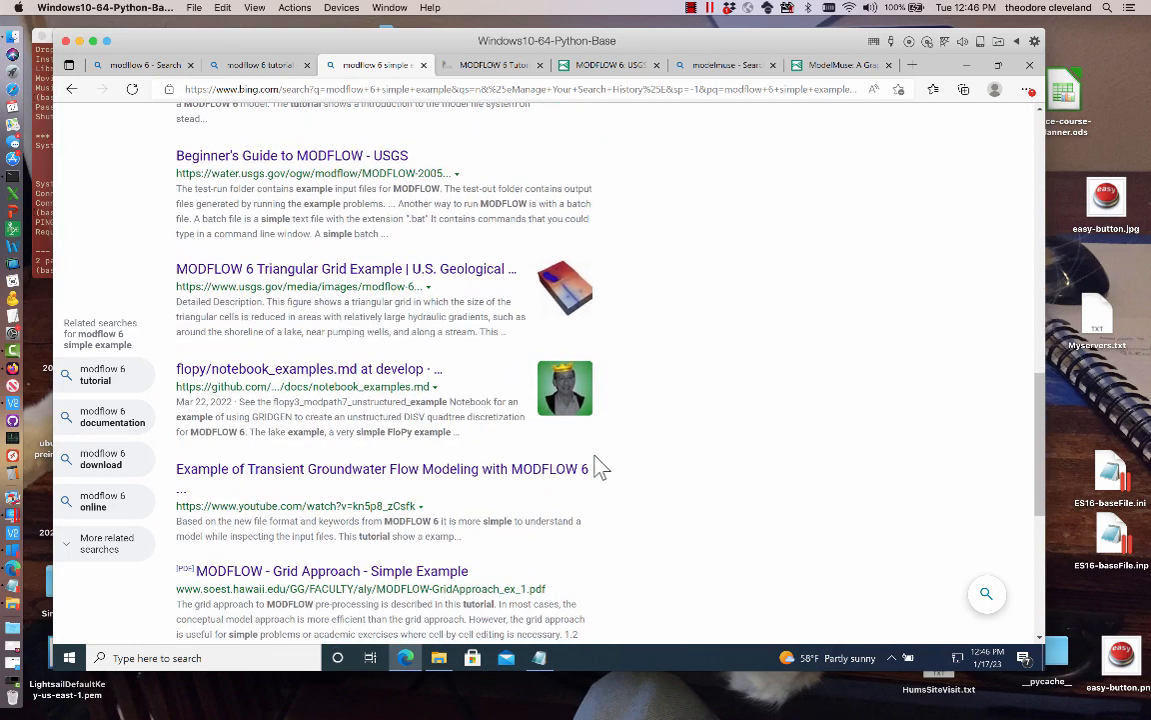
scroll(597, 466, down, 3)
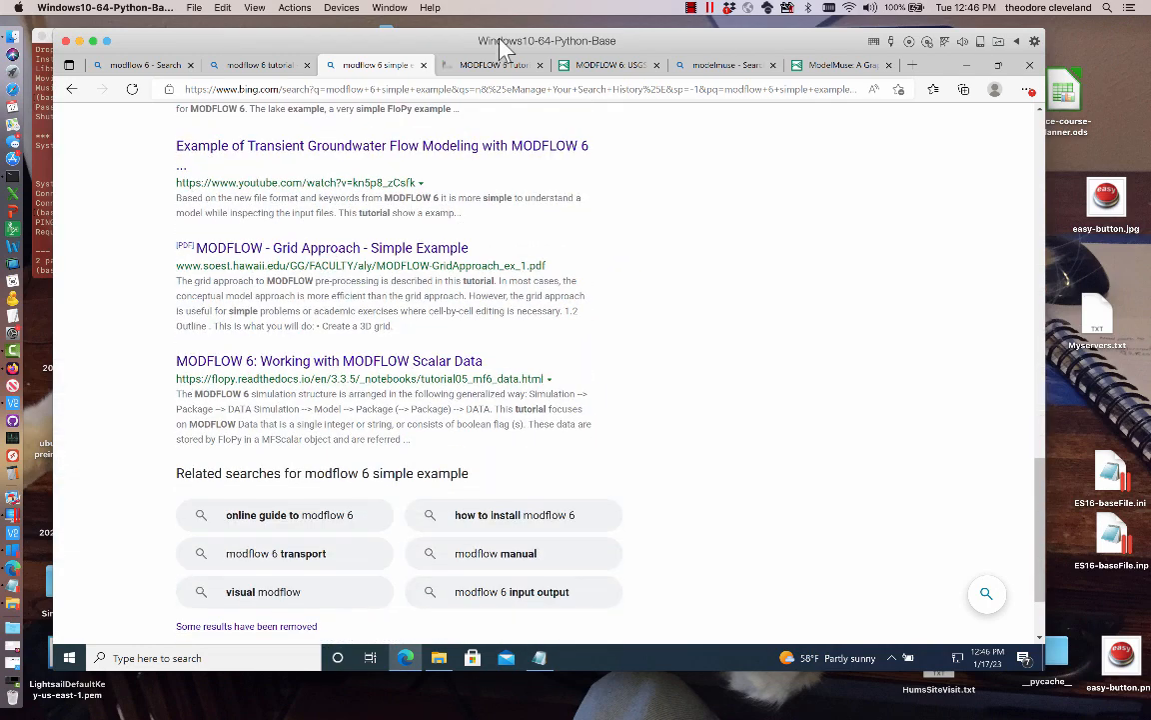
click(422, 65)
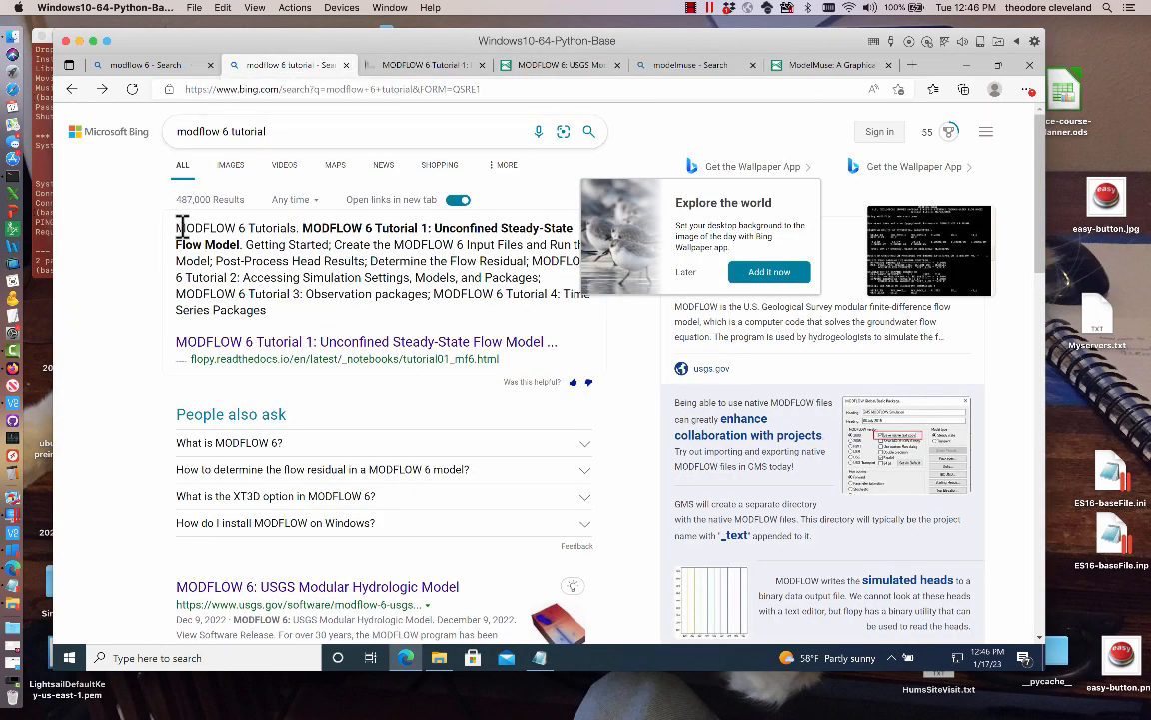
- Look through the FloPy page "MODFLOW 6 Tutorial 1: Unconfined Steady-State Flow Model" from the search results, and close it
click(327, 344)
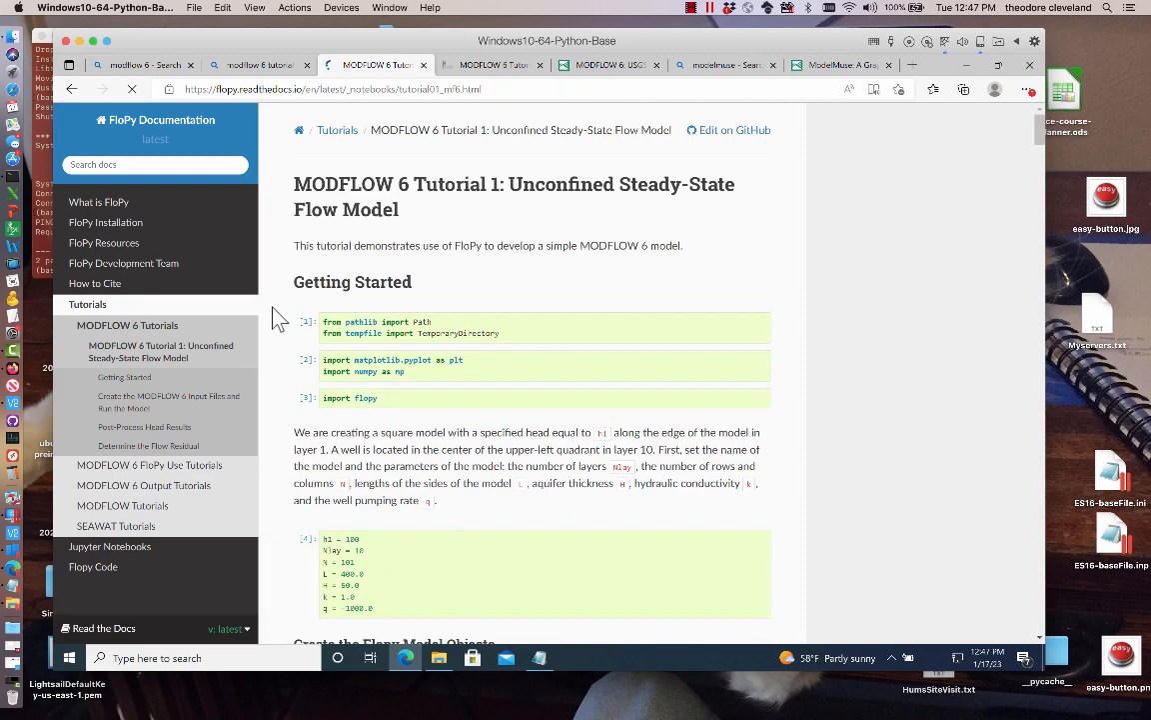
scroll(250, 285, down, 15)
scroll(272, 305, up, 15)
click(424, 64)
- Look through the modflow 6 tutorial results down to the related searches and return to the start of the page
scroll(300, 311, down, 10)
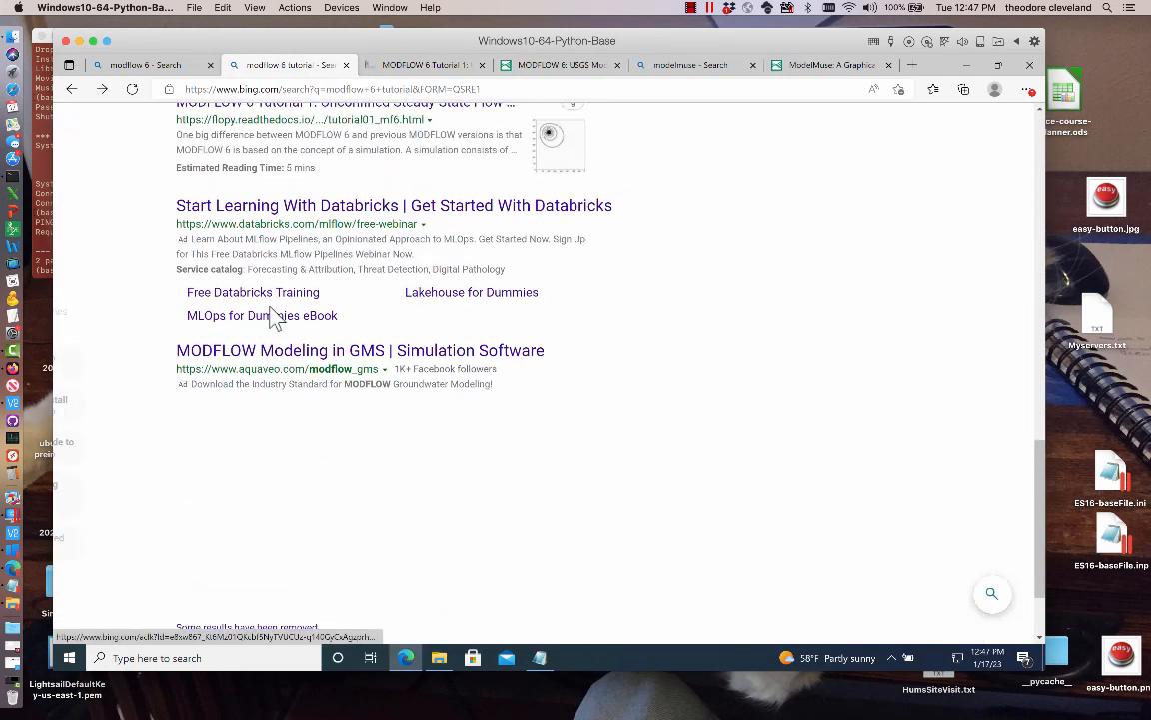
scroll(272, 318, up, 2)
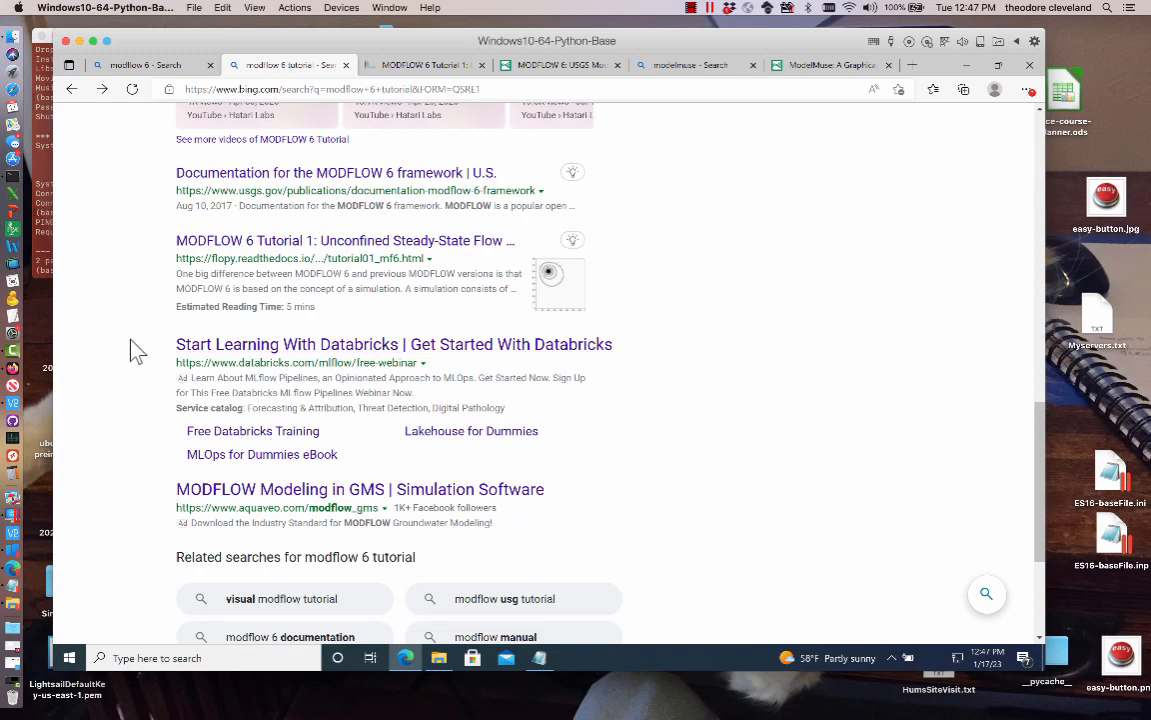
scroll(137, 349, up, 1)
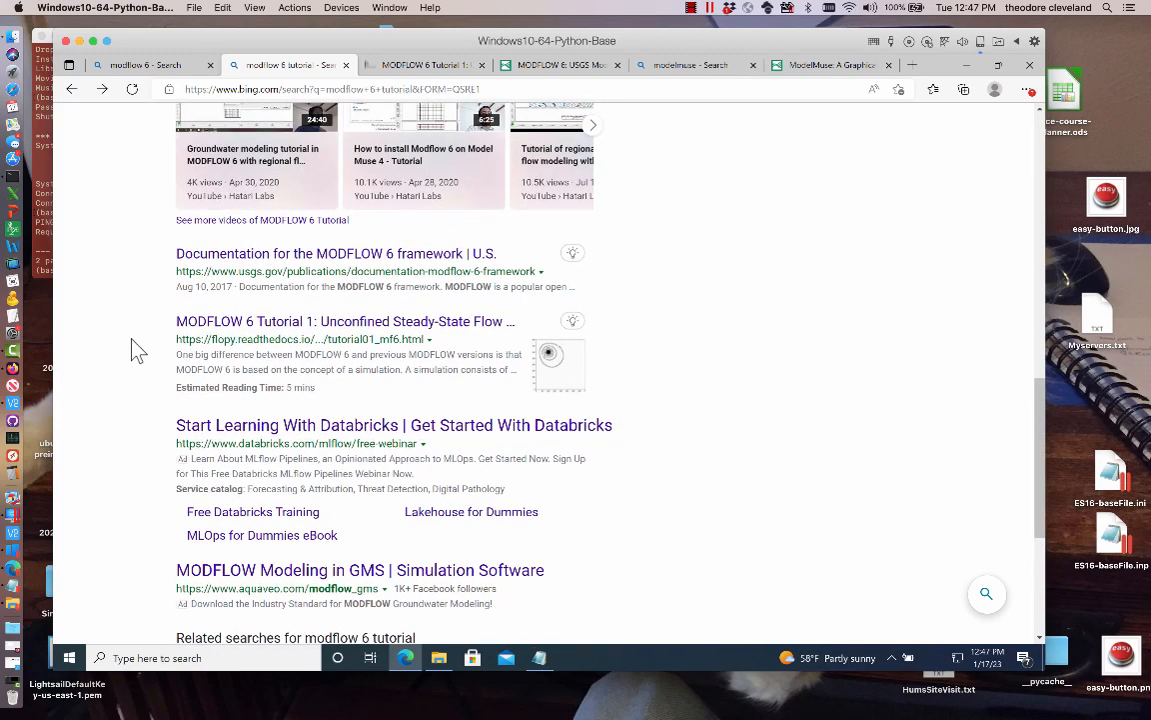
scroll(137, 349, down, 3)
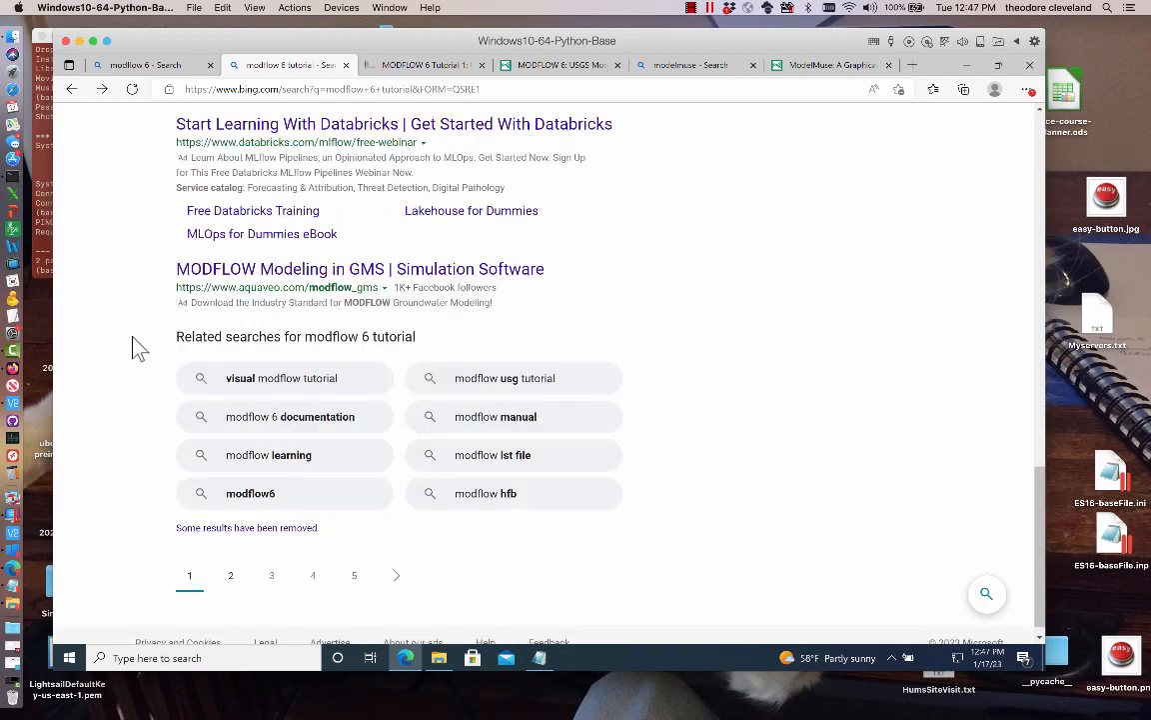
scroll(138, 348, up, 15)
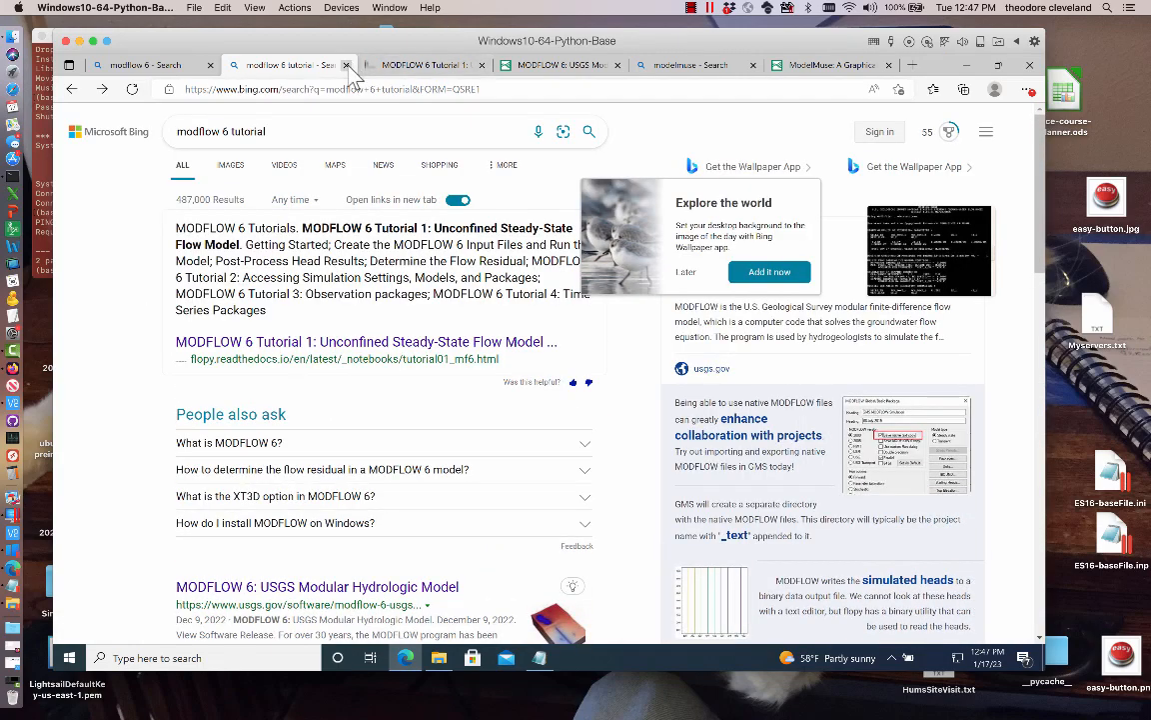
- Close all remaining browser tabs, including the MODFLOW 6, ModelMuse and search pages, to end the browsing session
click(347, 65)
click(347, 65)
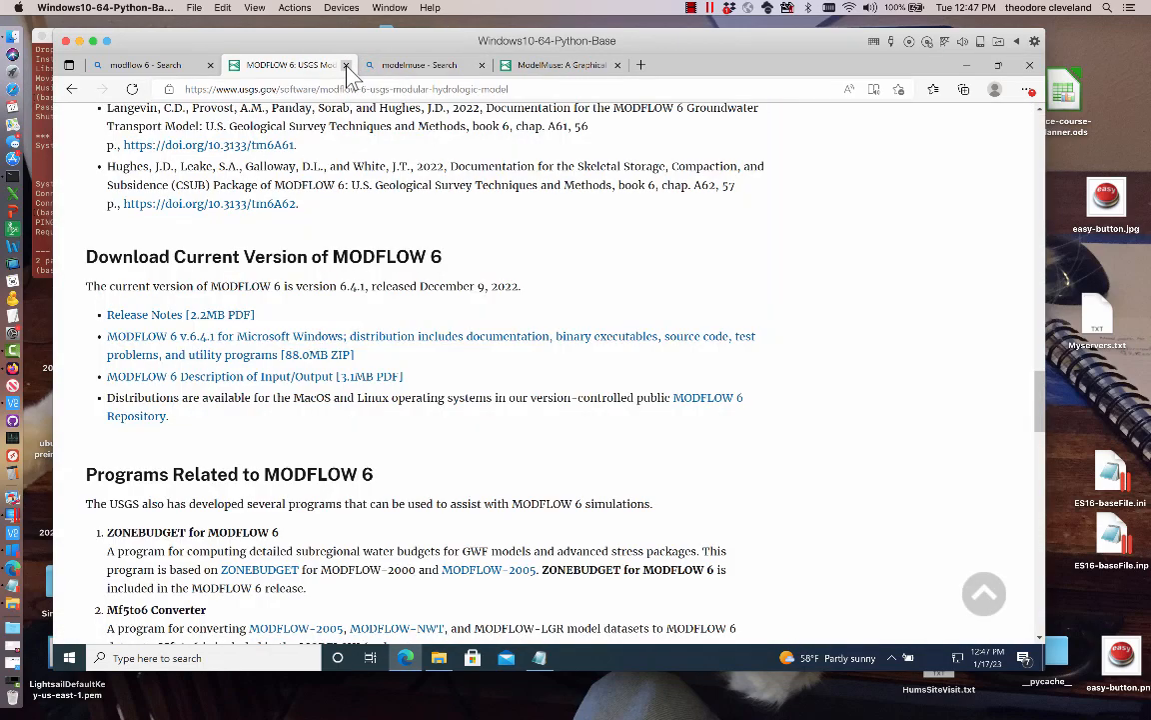
click(347, 66)
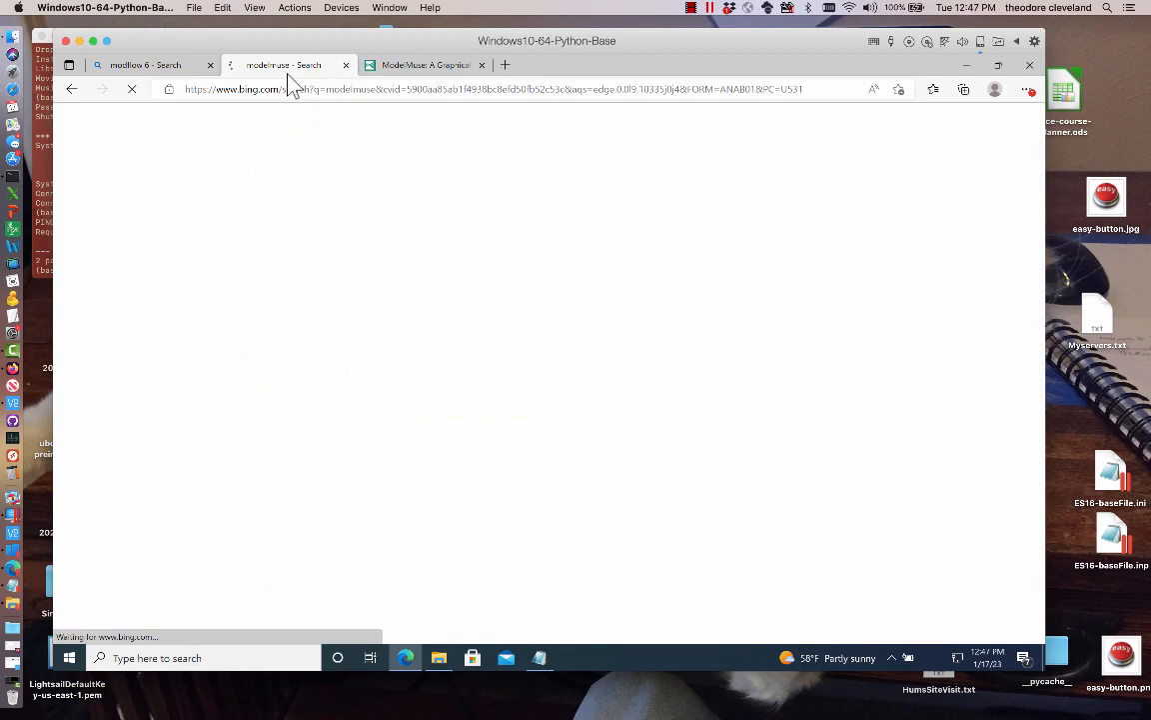
click(347, 65)
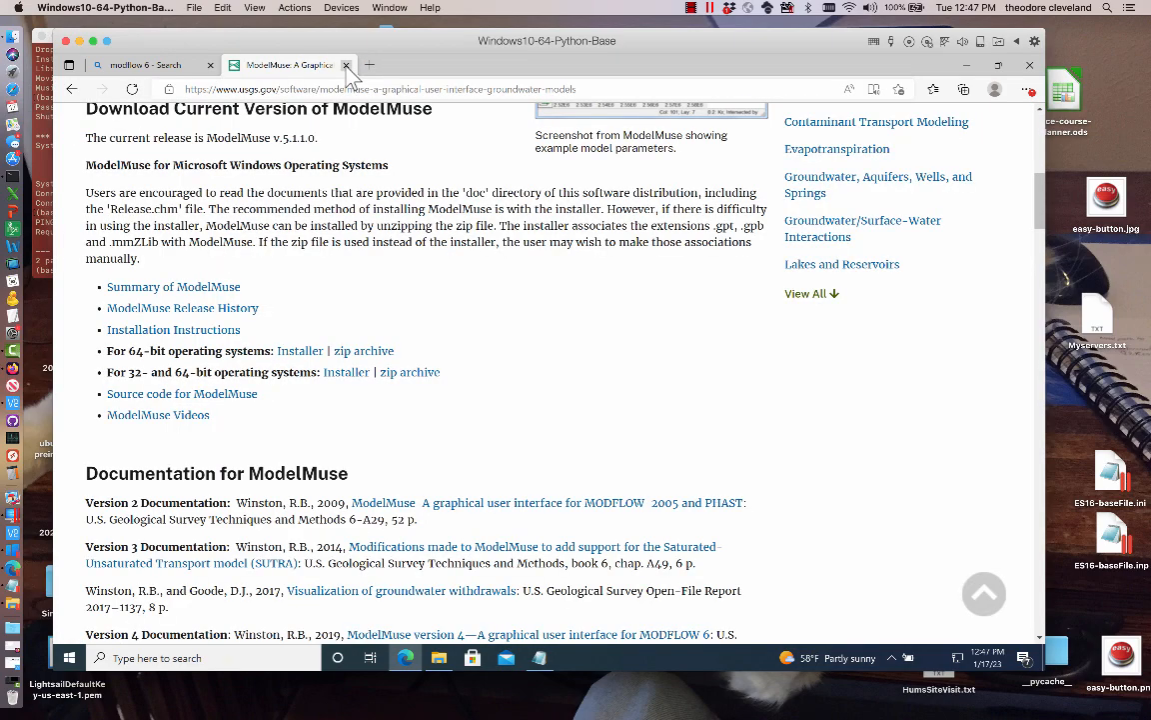
click(346, 66)
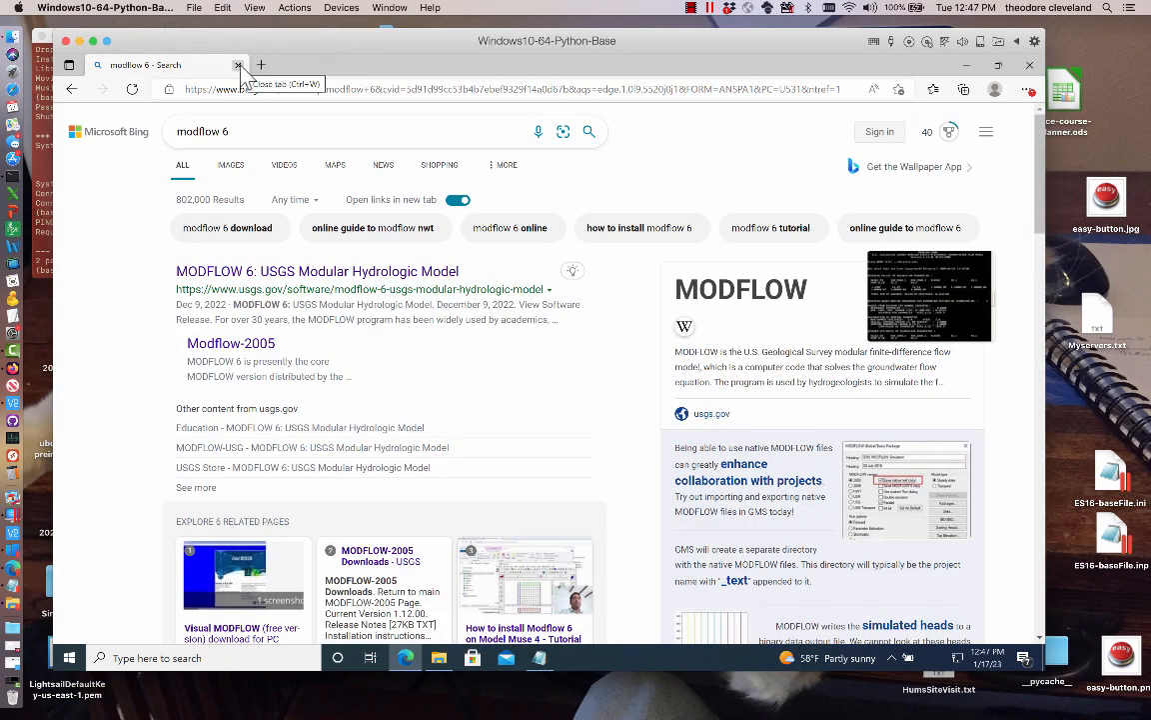
click(238, 64)
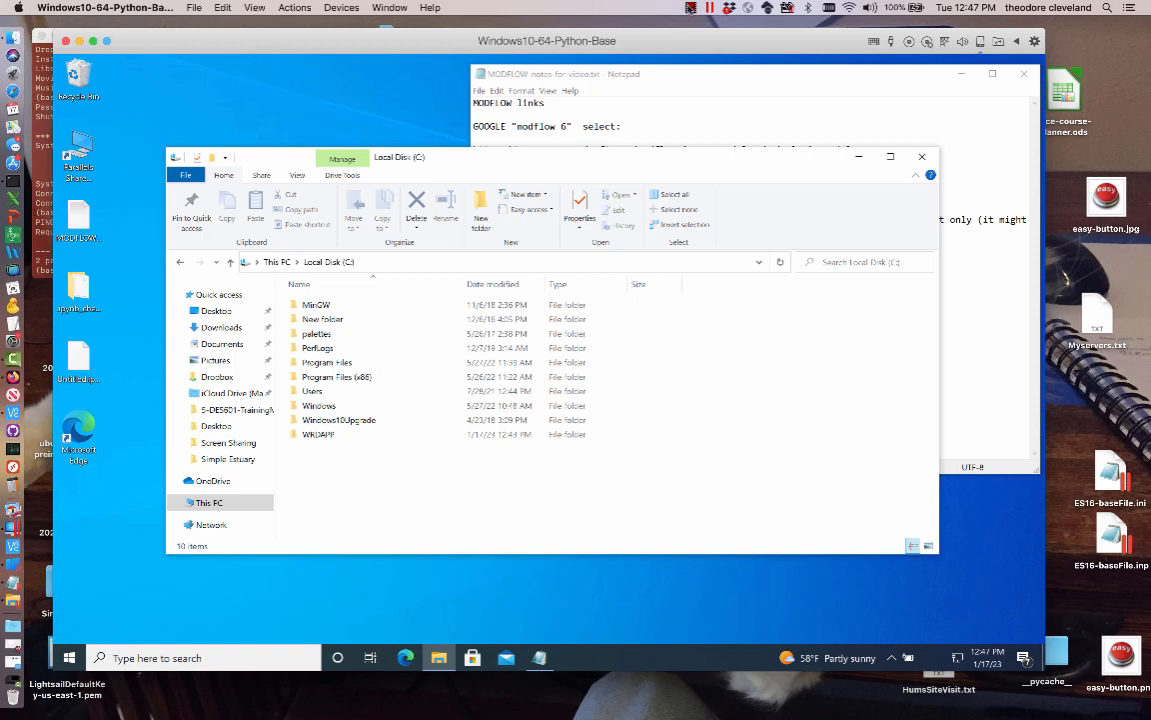
click(690, 8)
click(691, 37)
click(405, 659)
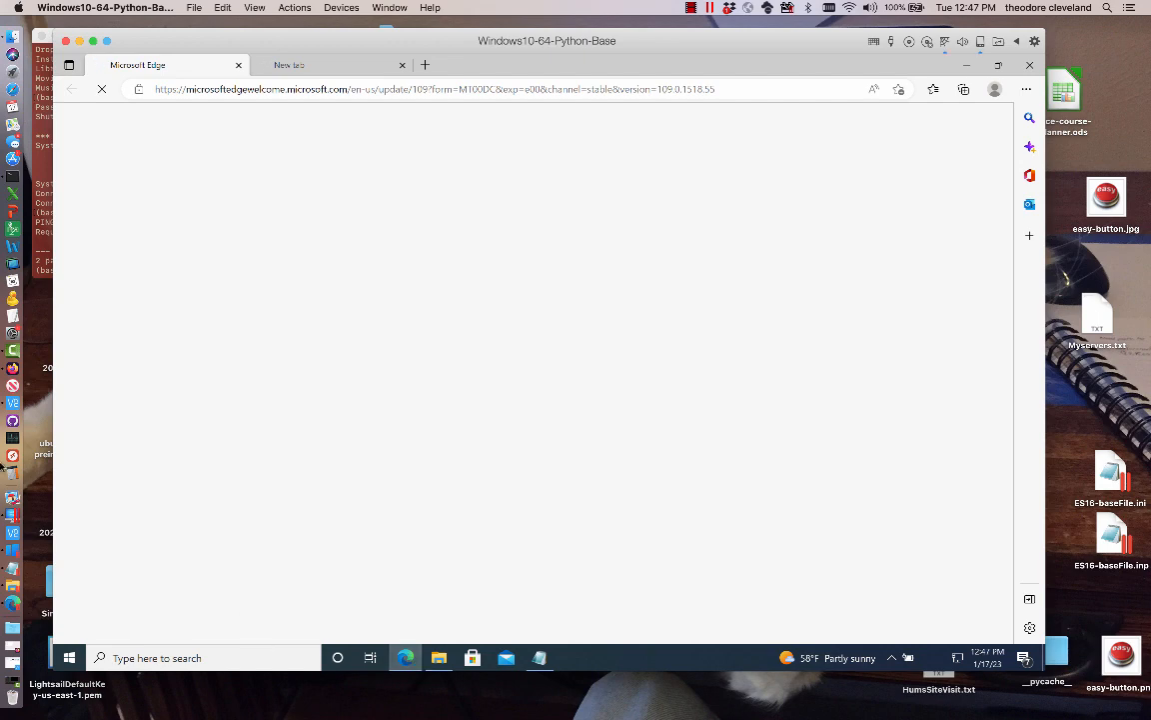
click(397, 89)
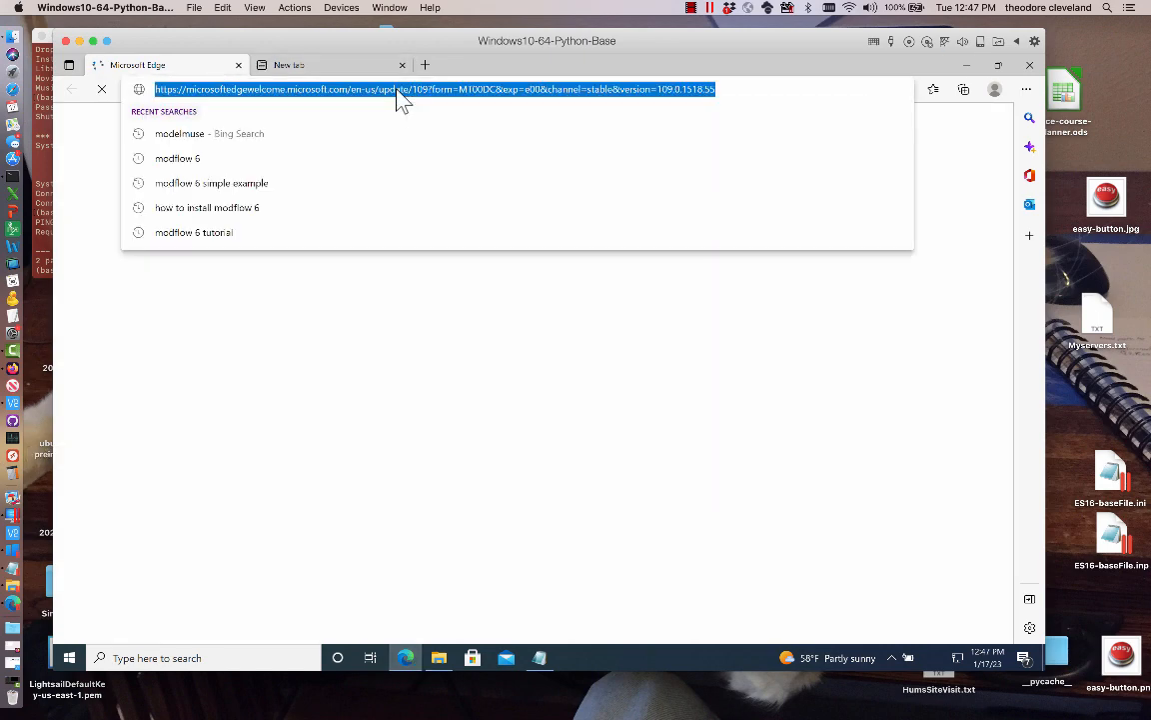
text(www.)
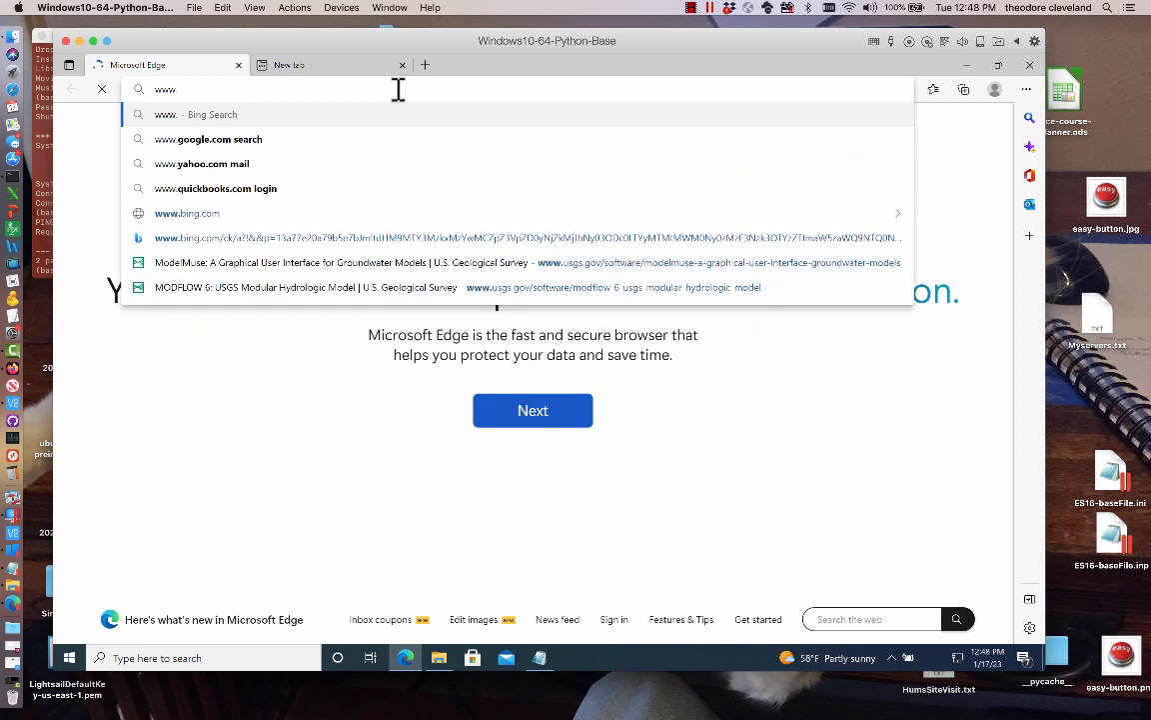
text(anjar)
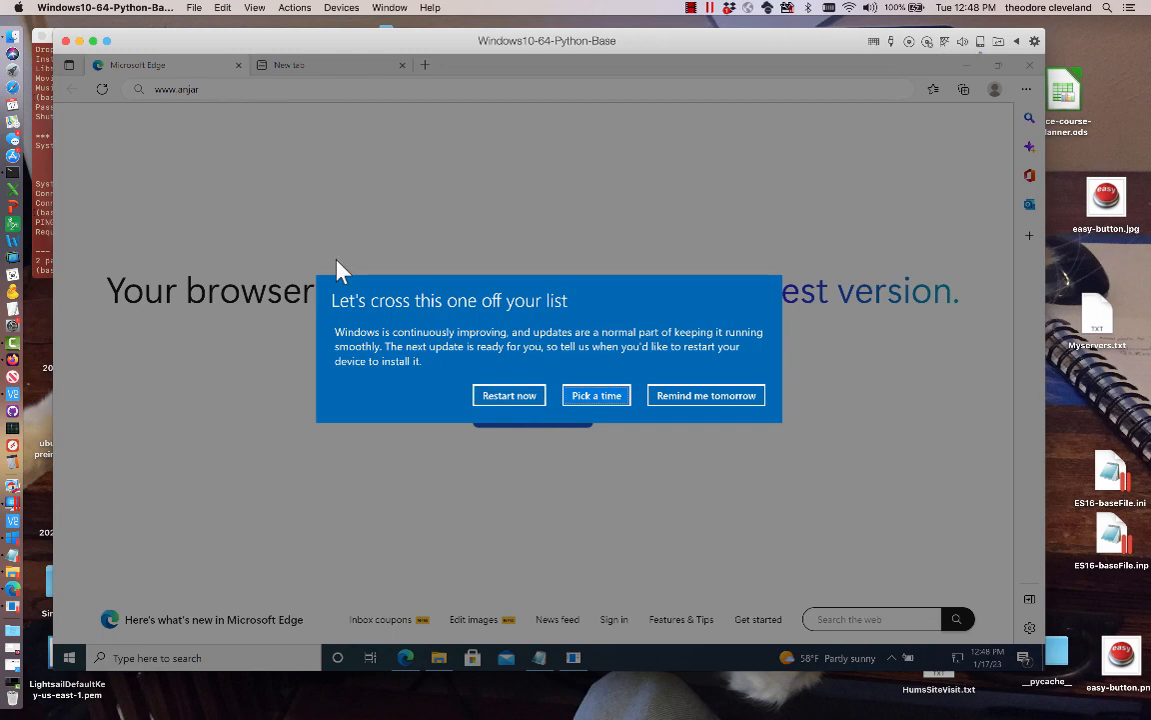
click(690, 396)
click(219, 91)
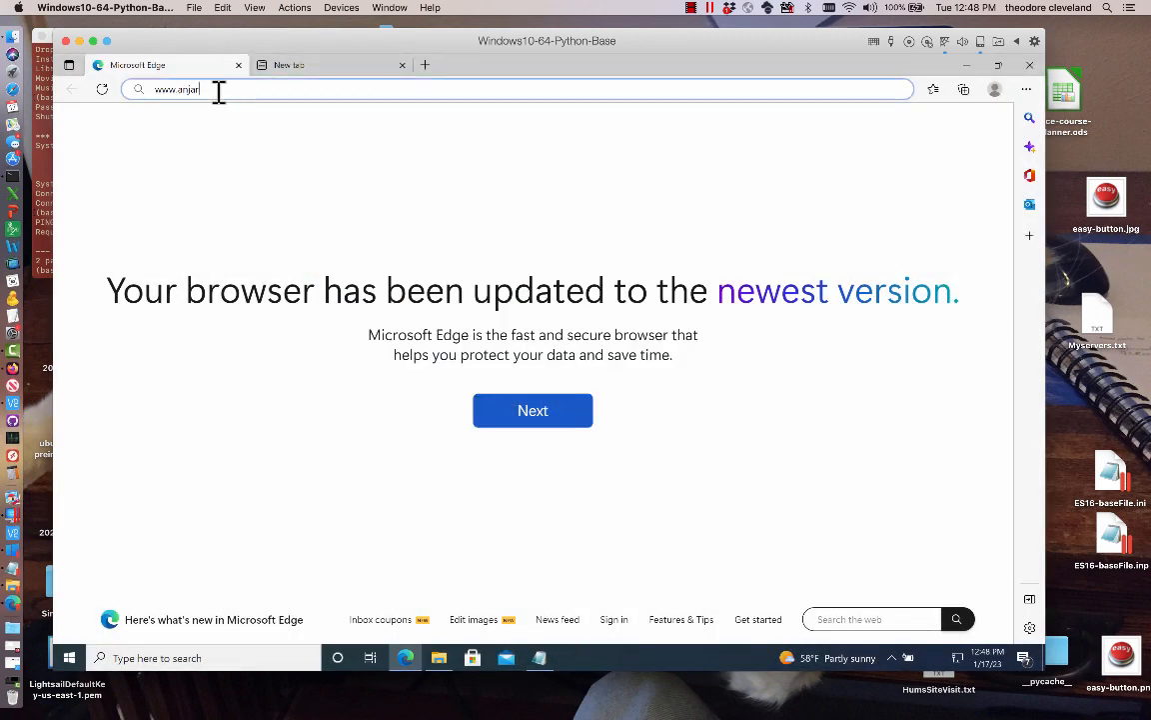
text(.nu)
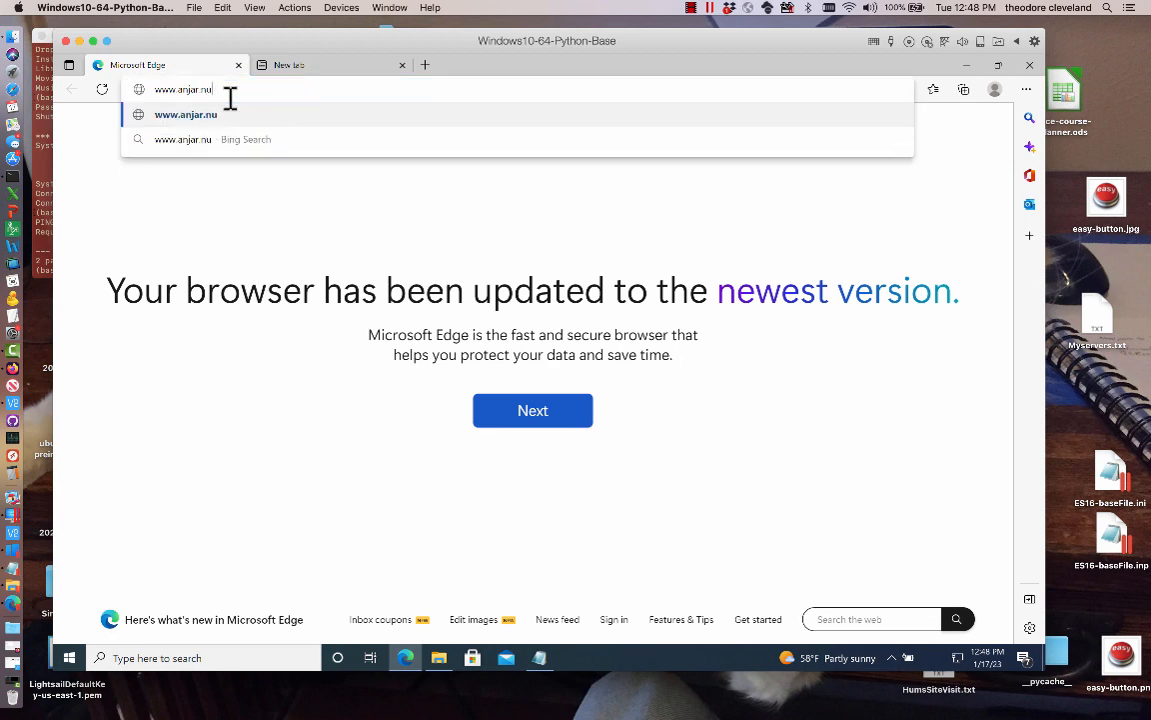
- Extend the address with /Education/Groundwater_modeling_exercise.pdf and try to load that PDF
text(/Education/Ground)
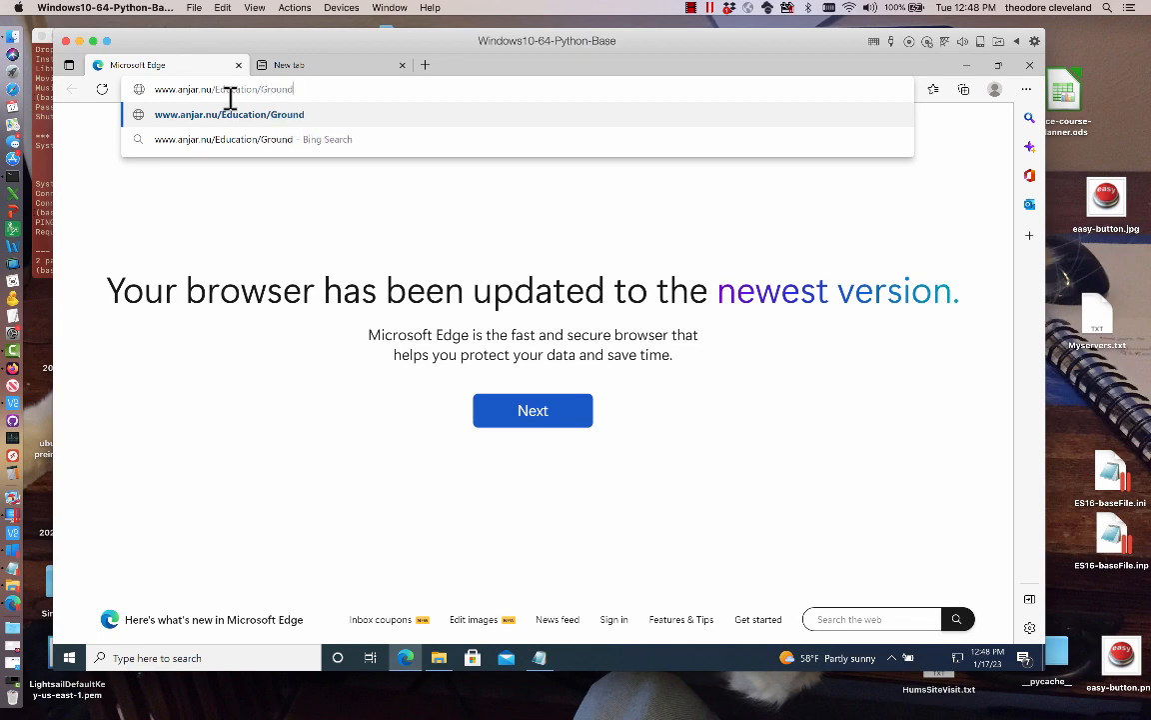
text(water_)
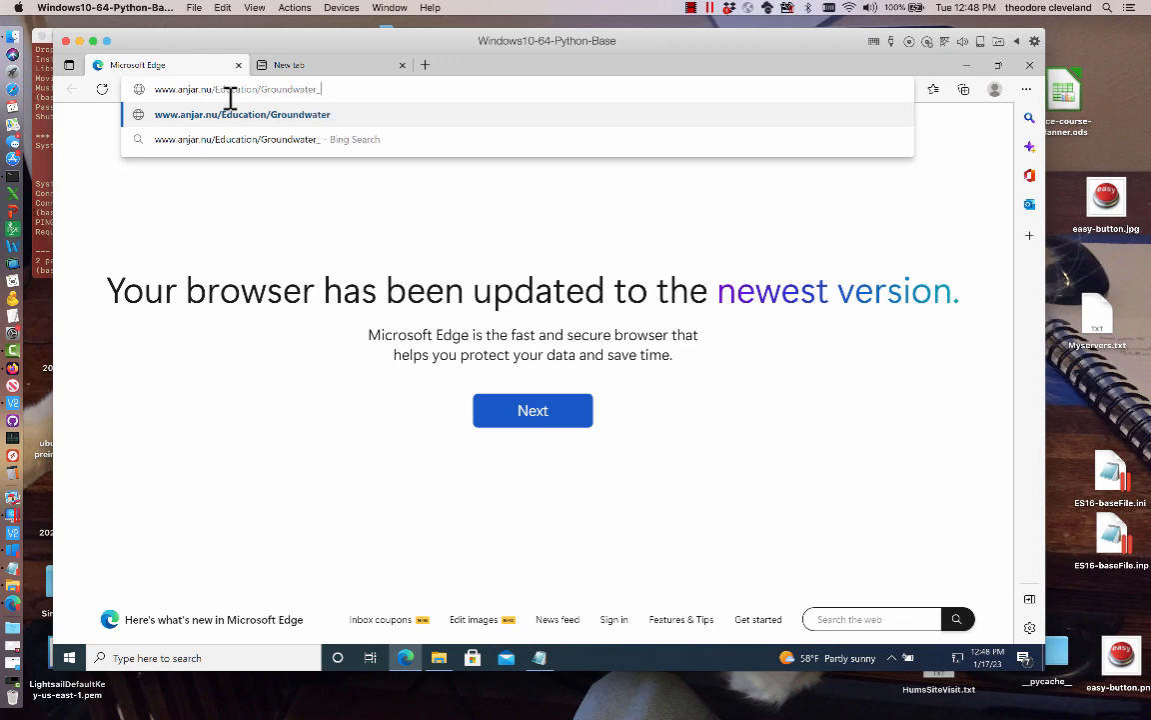
text(Model)
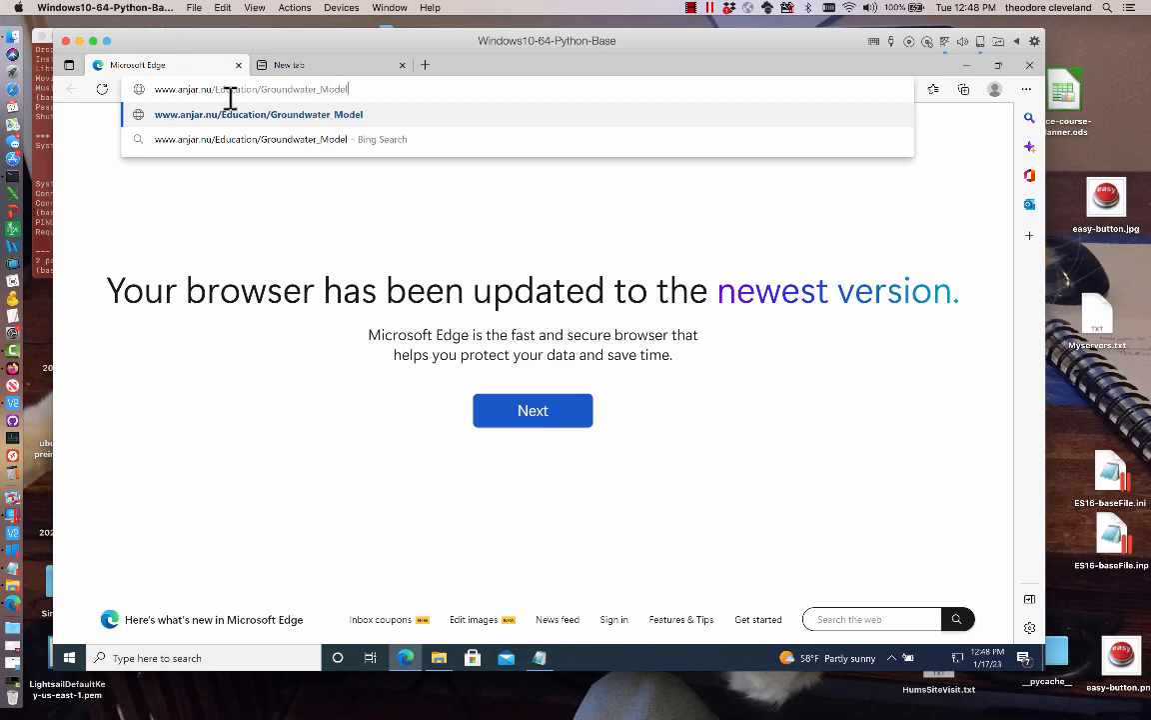
text(ing_)
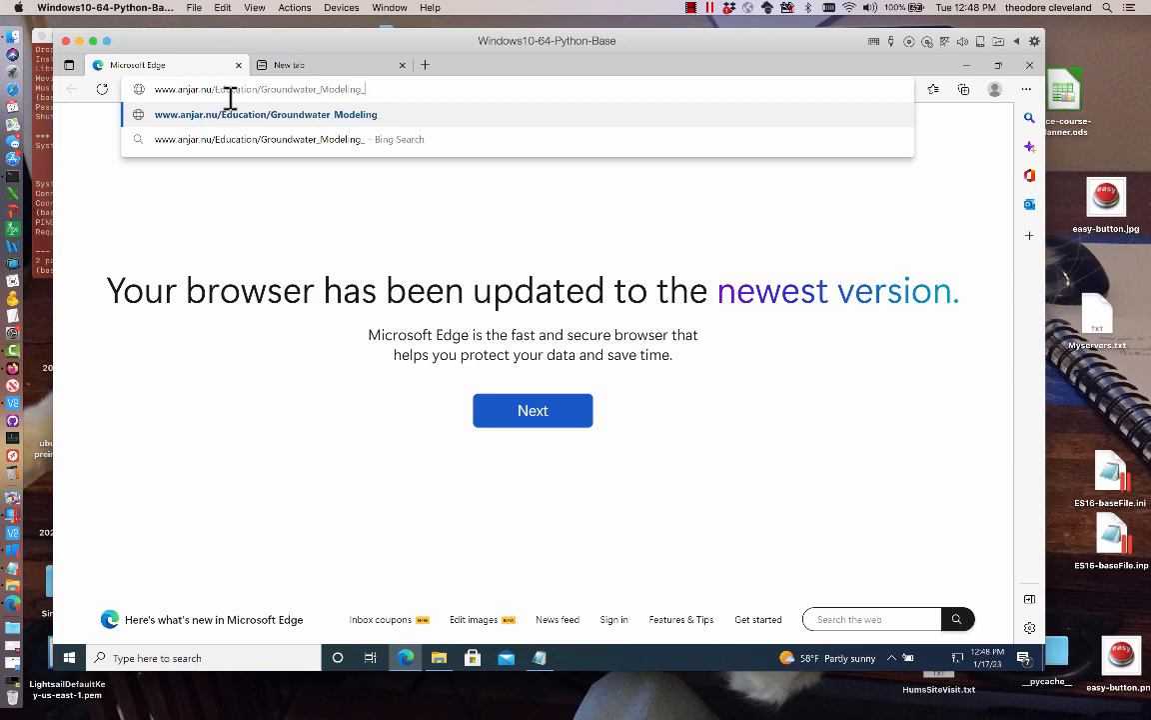
text(exerc)
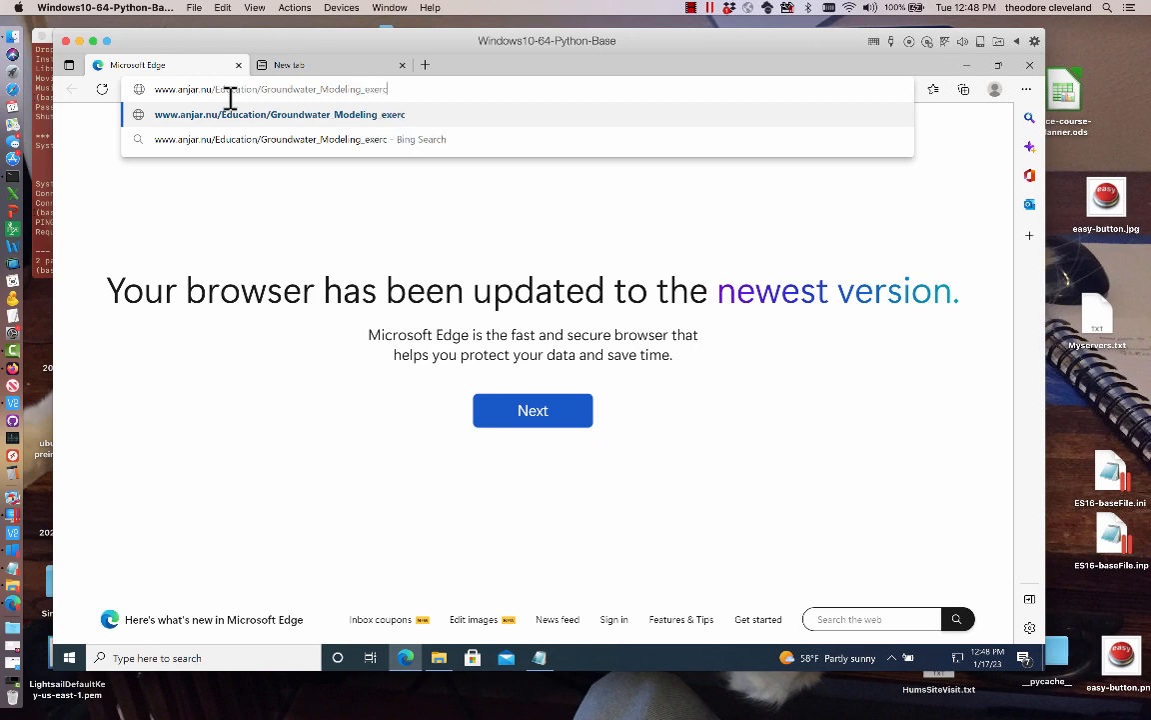
text(ise.pdf)
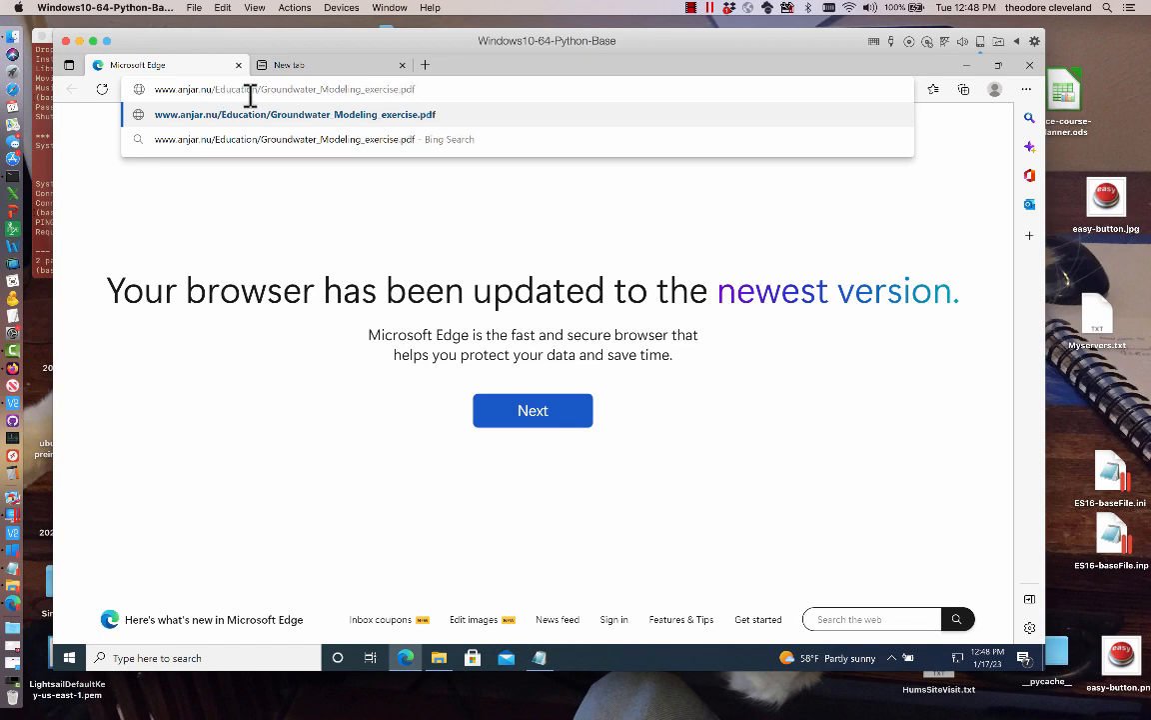
key(BackSpace)
text(m)
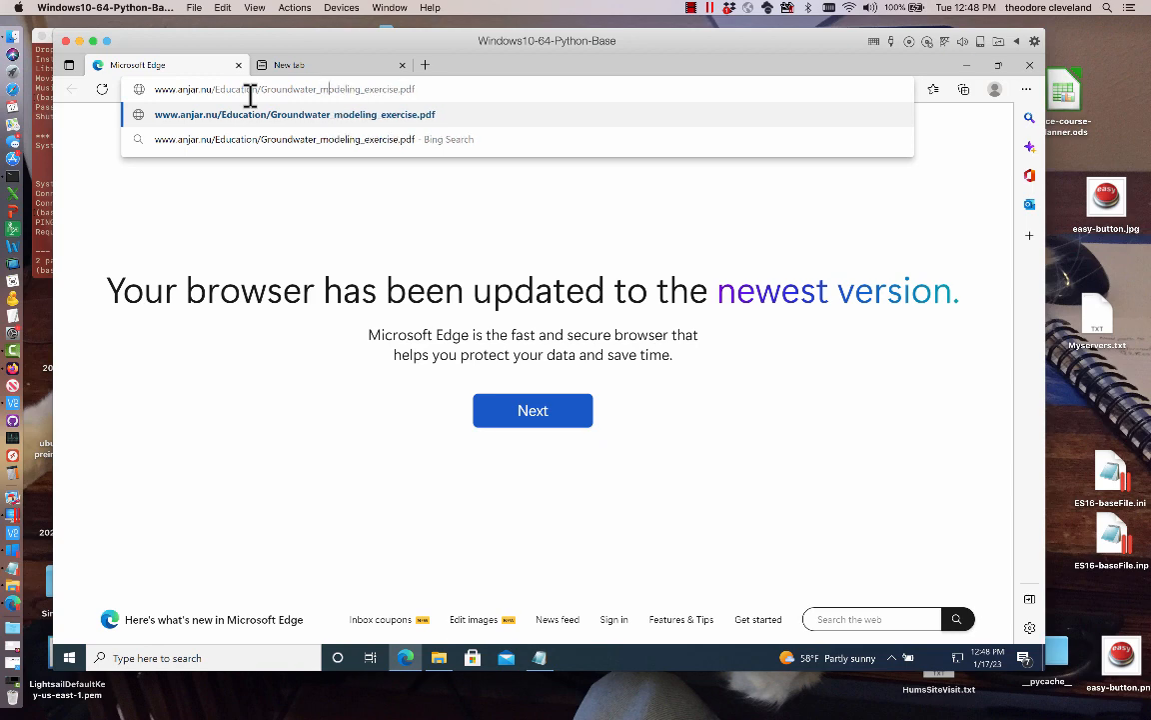
key(Return)
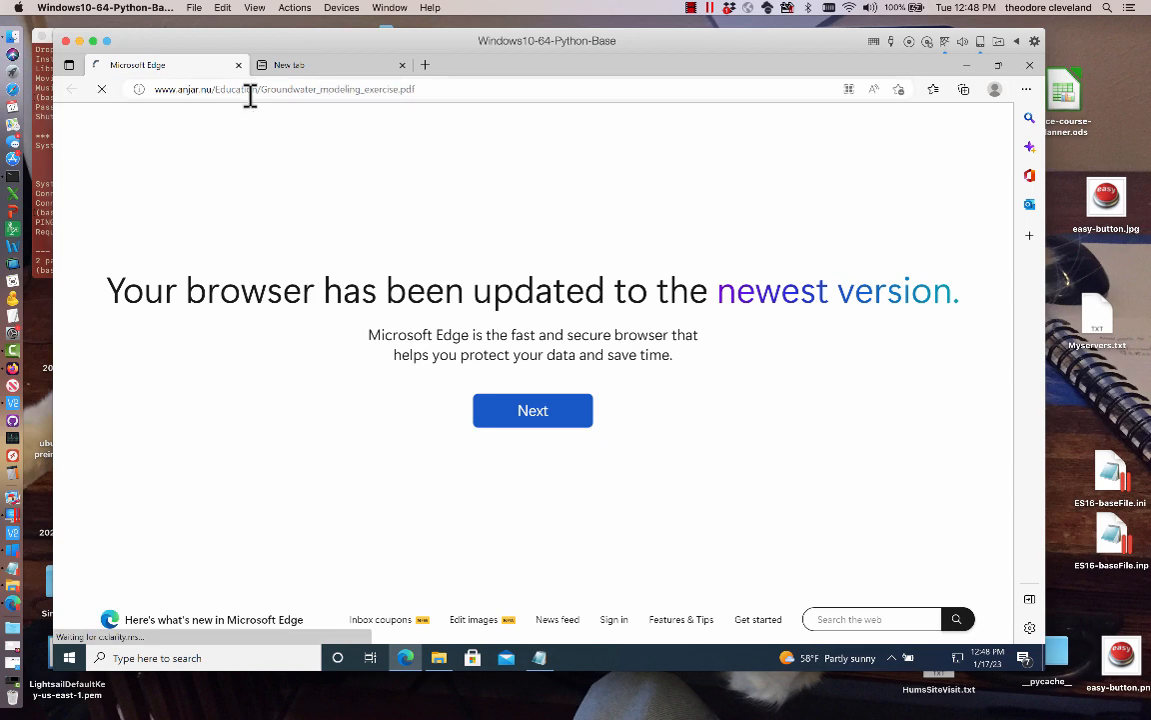
click(356, 89)
click(364, 89)
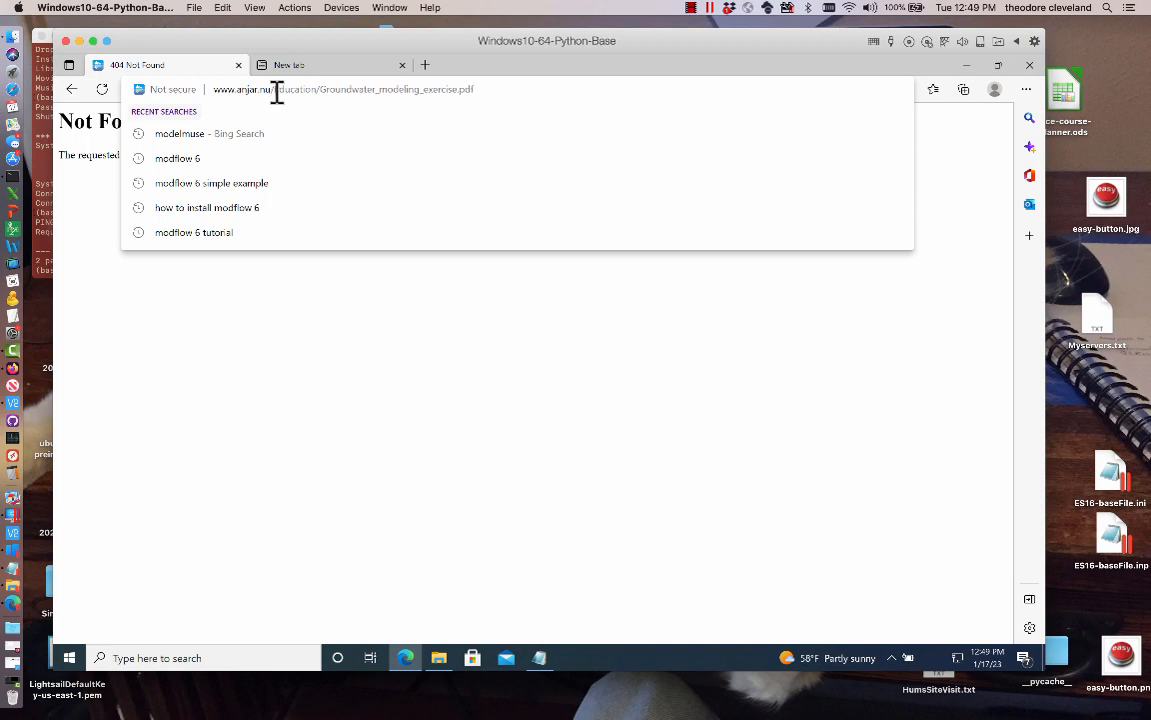
drag(276, 90, 501, 116)
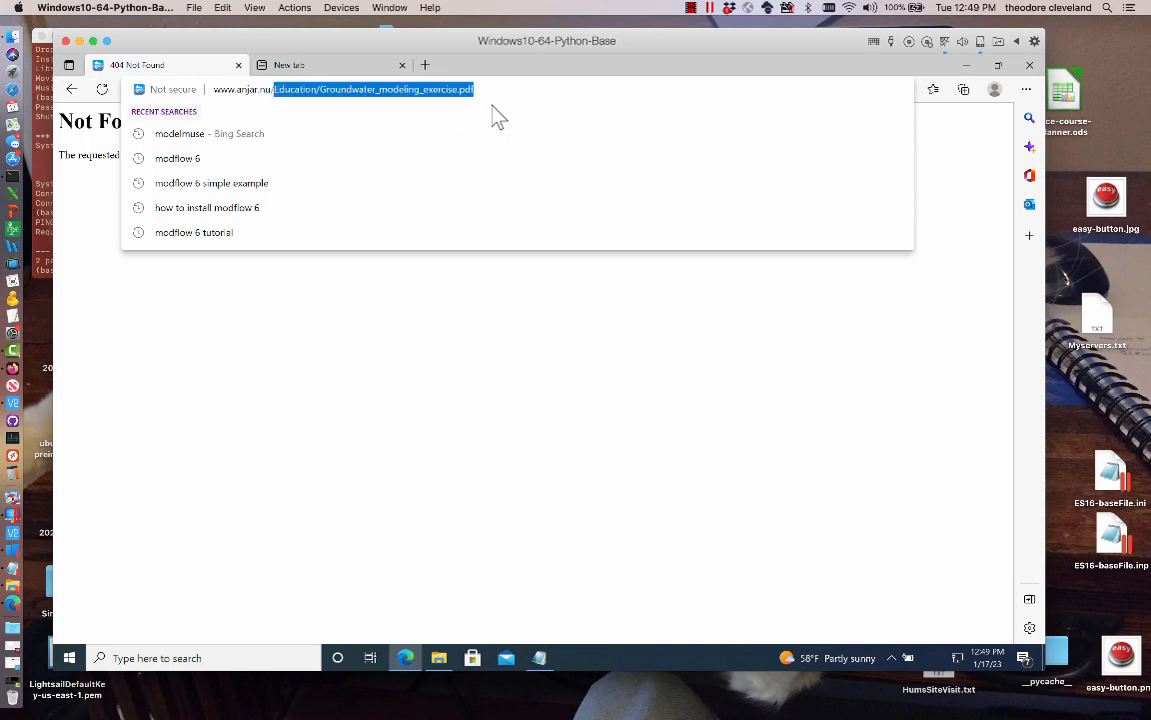
key(BackSpace)
key(Return)
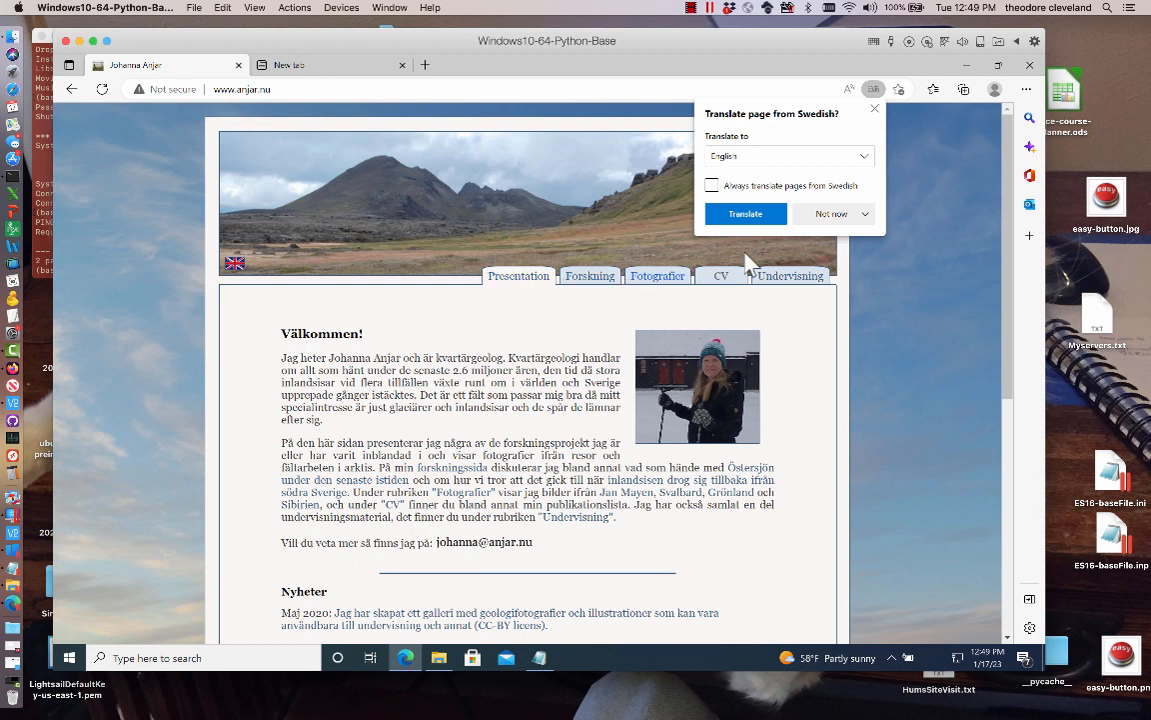
click(875, 110)
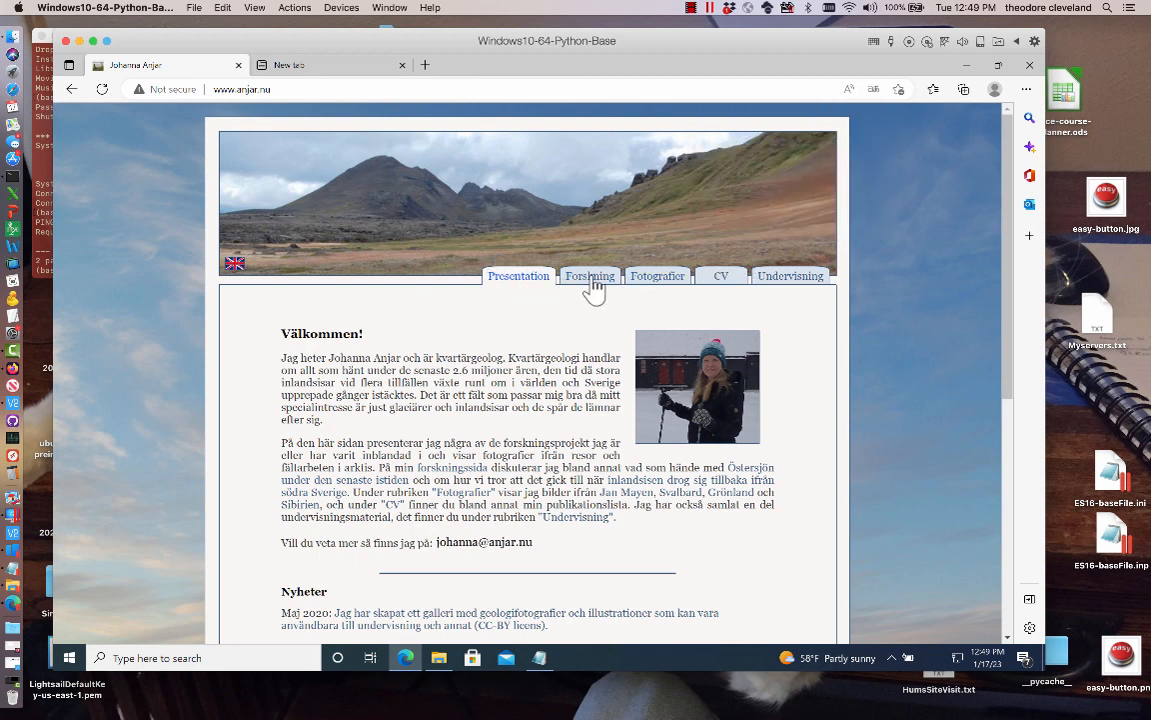
- Look over the site's home page, open its Forskning section and read through the listed research projects
scroll(520, 310, down, 5)
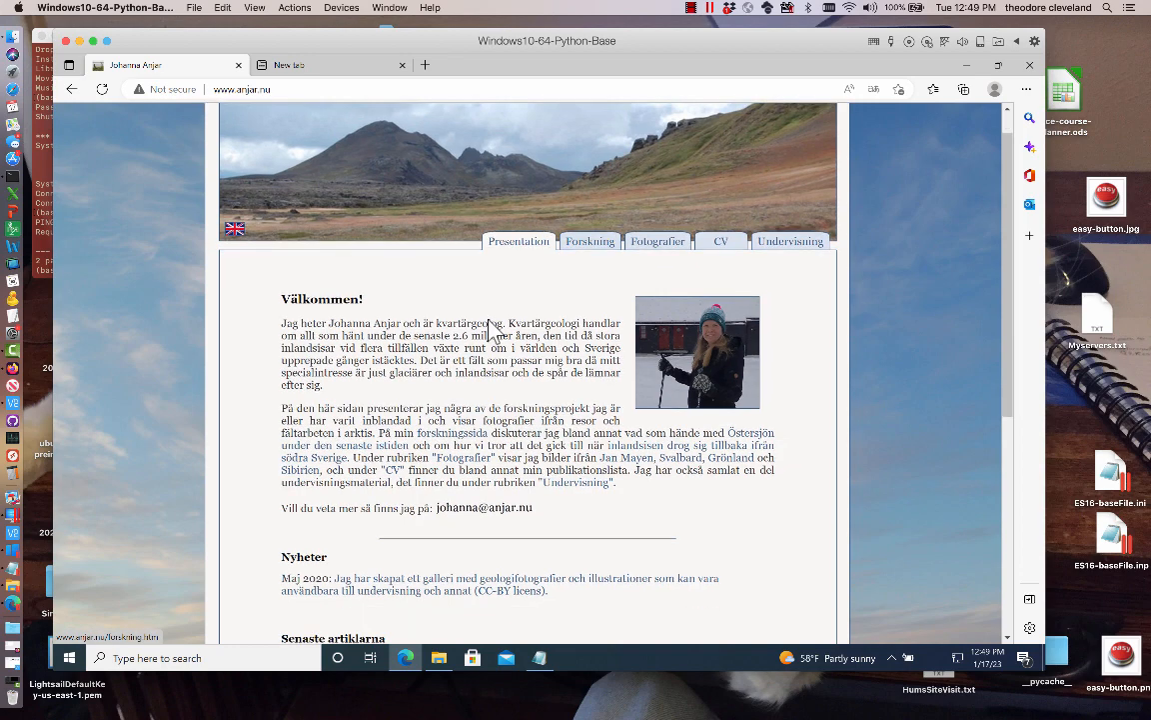
scroll(490, 328, up, 5)
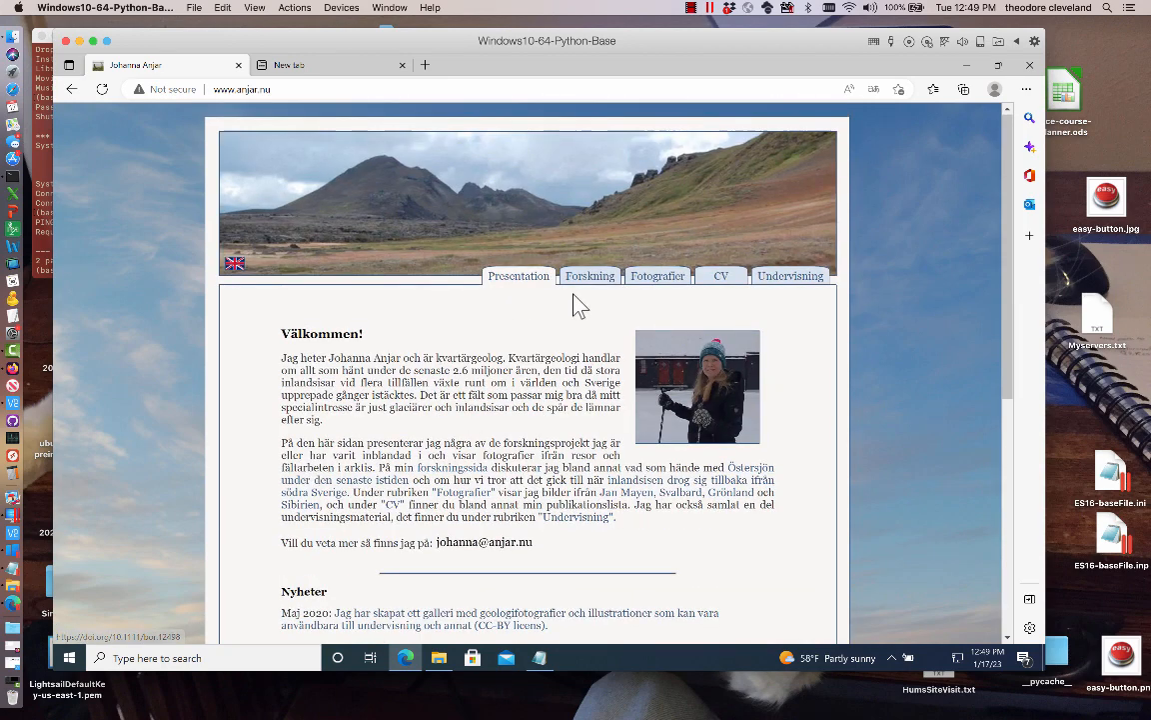
click(592, 279)
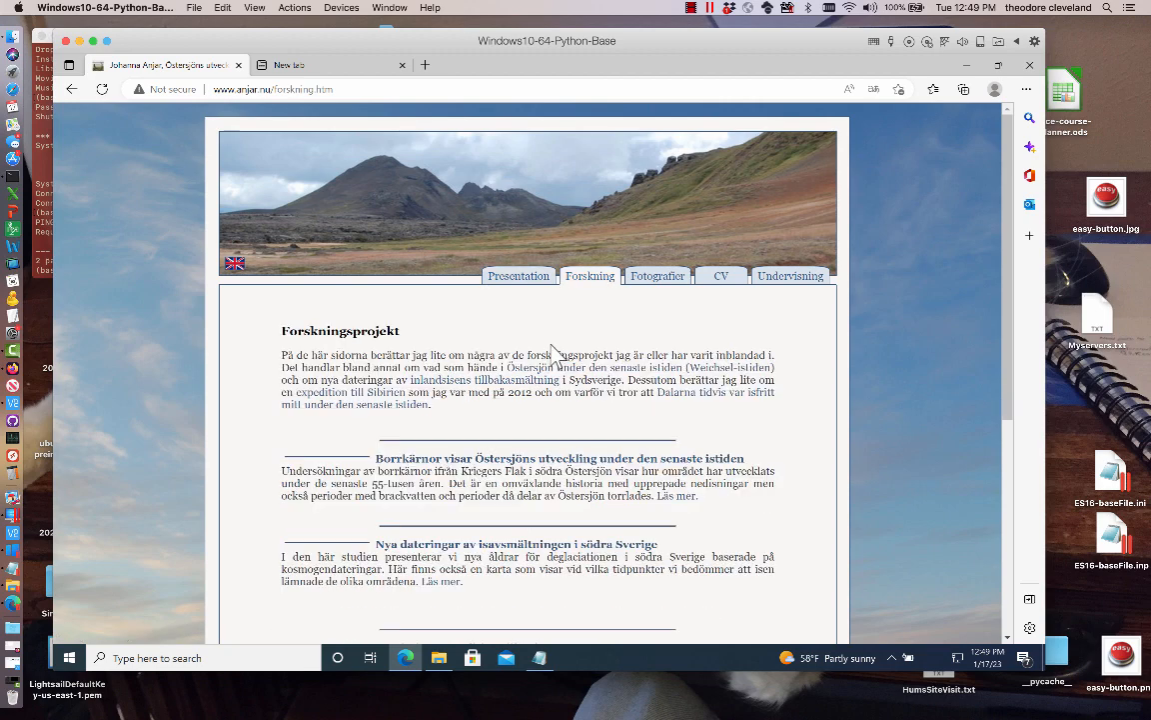
scroll(553, 352, down, 5)
scroll(498, 320, up, 5)
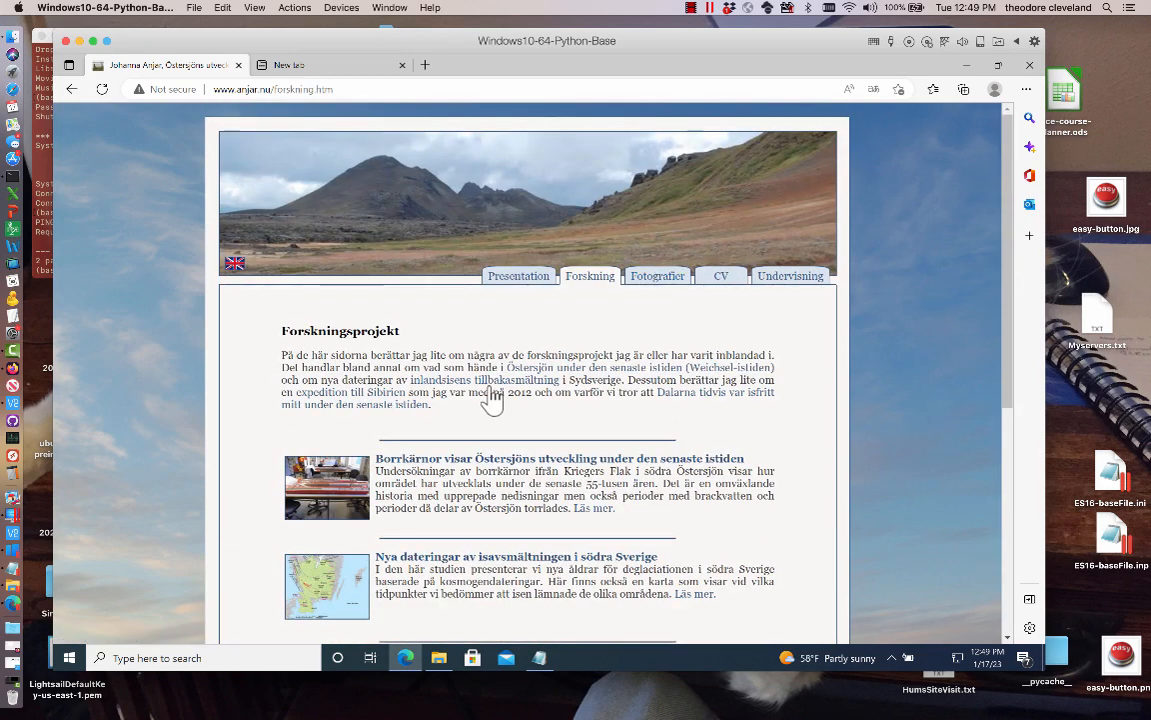
scroll(492, 390, down, 5)
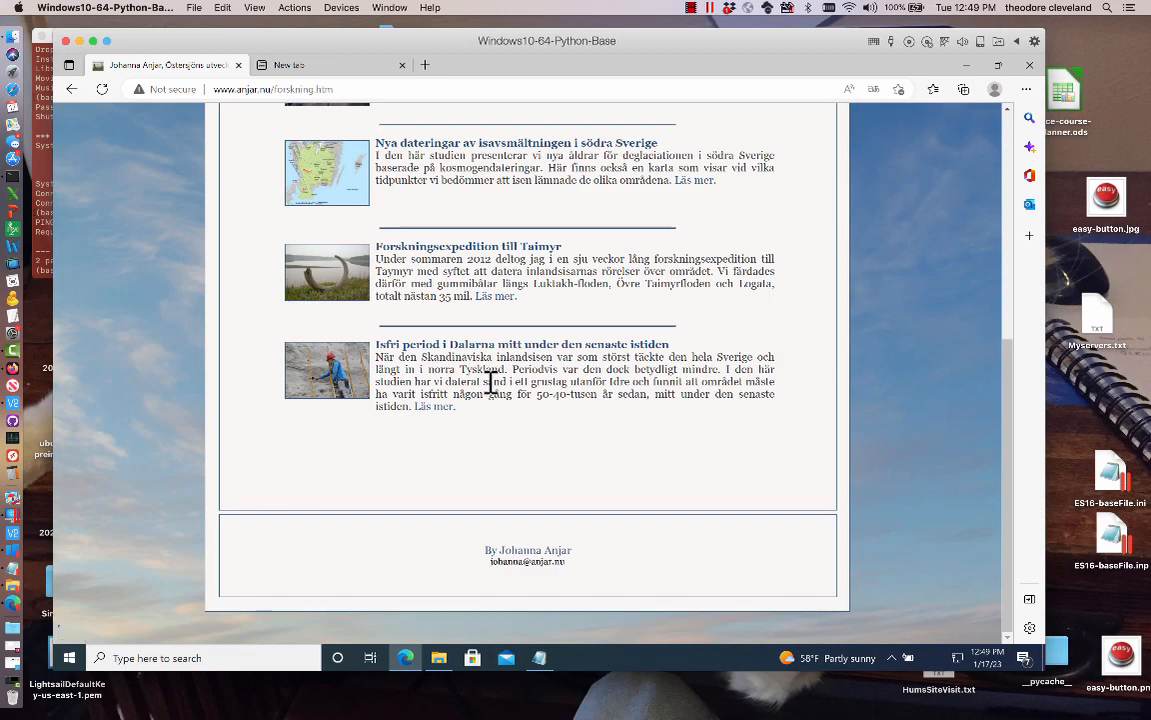
scroll(491, 385, up, 5)
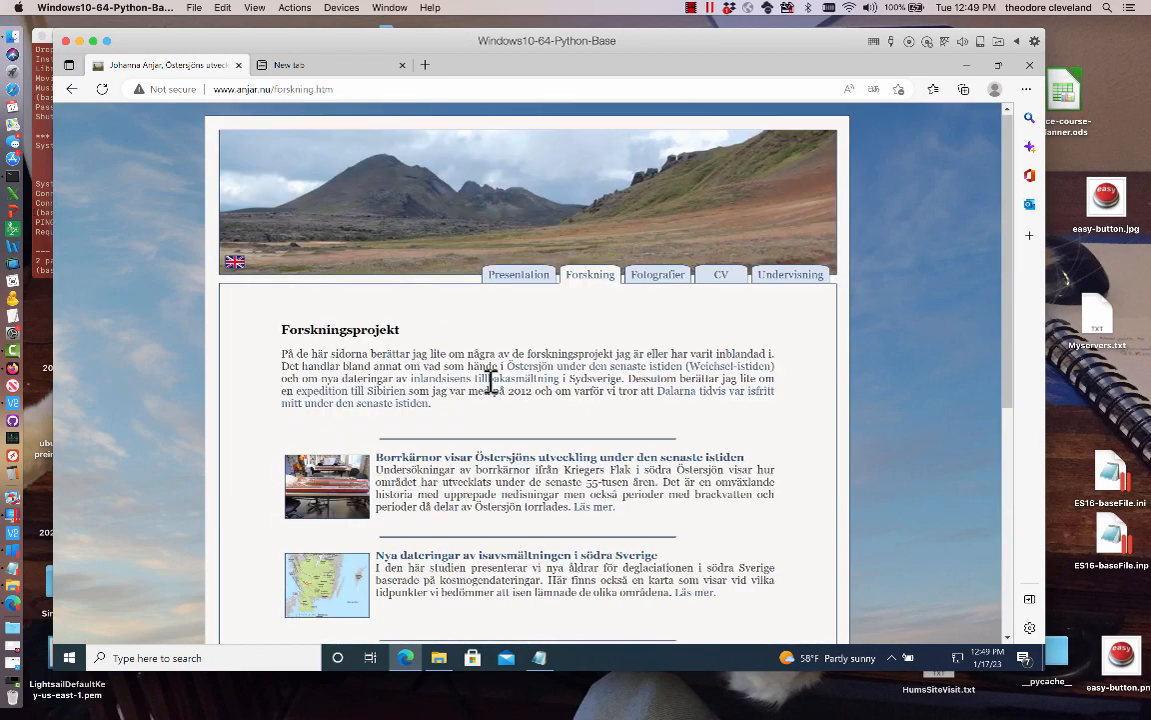
- Open the site's Fotografier section and look through the Arctic photo galleries
click(675, 286)
scroll(532, 450, down, 8)
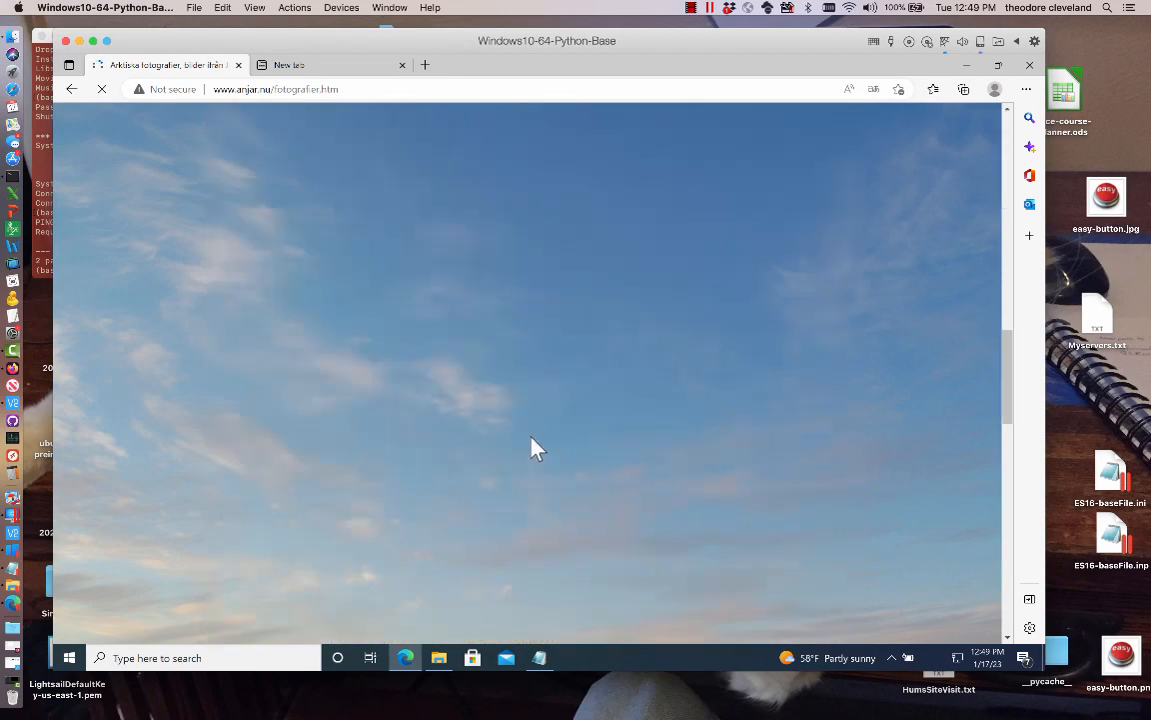
scroll(532, 450, down, 10)
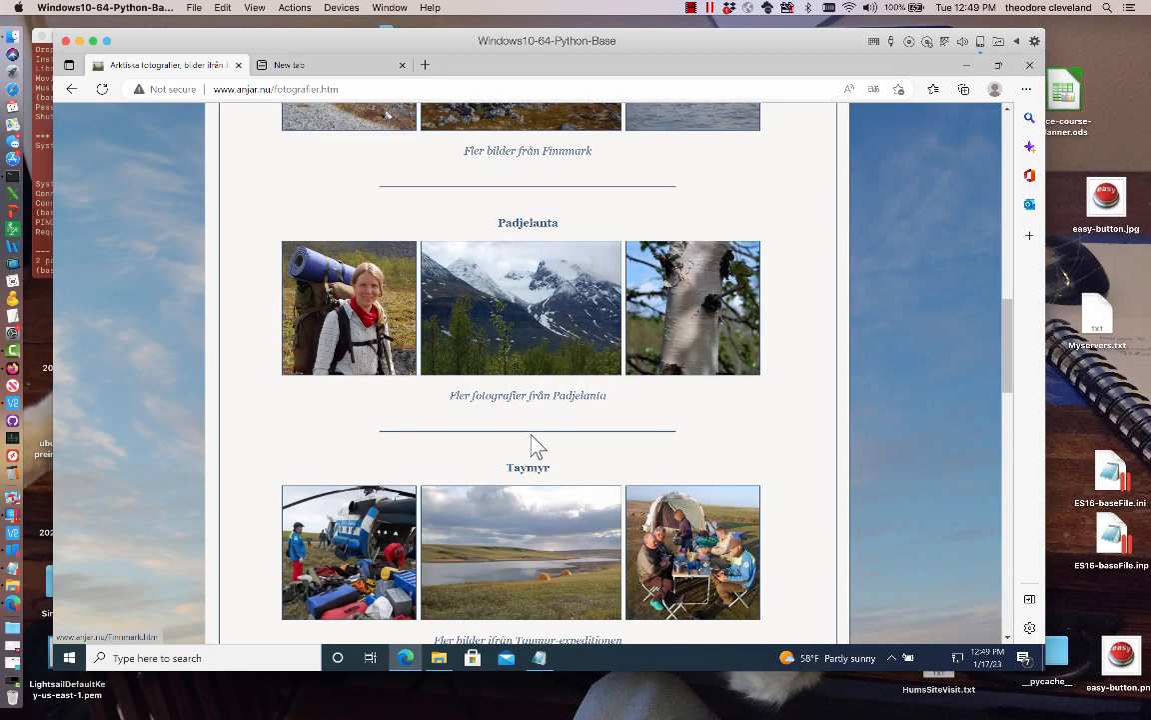
scroll(532, 447, up, 15)
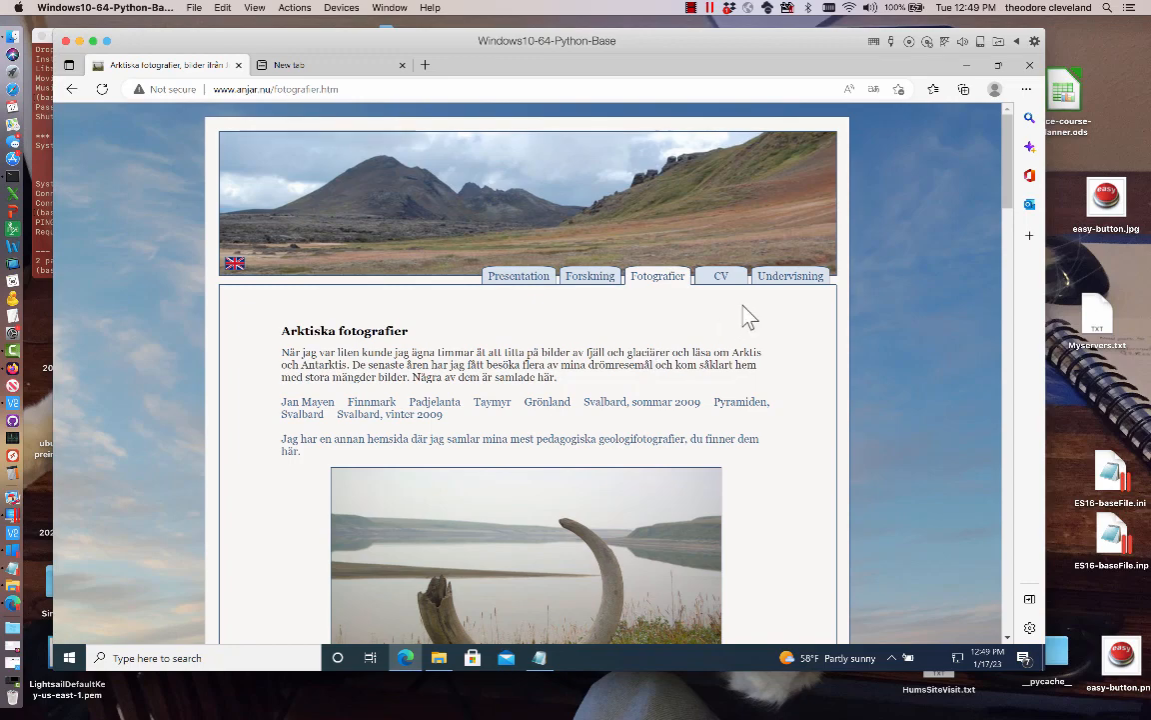
- Open the site's Undervisning section and look through the listed educational material
click(812, 285)
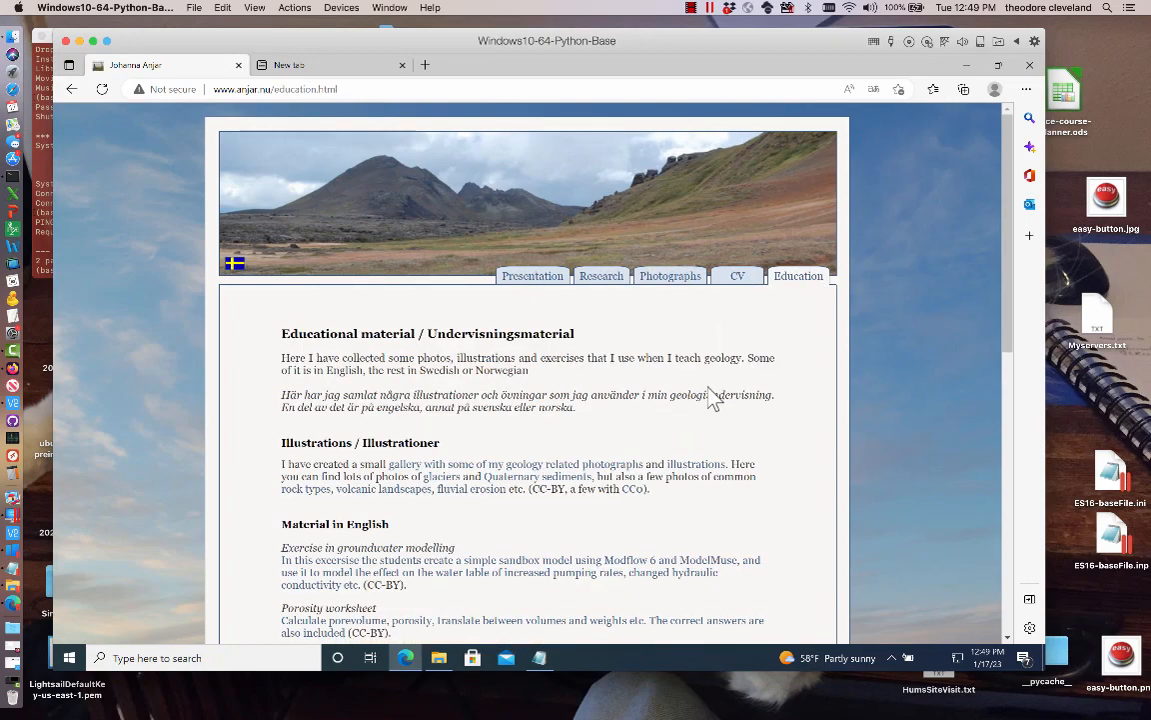
scroll(712, 397, down, 5)
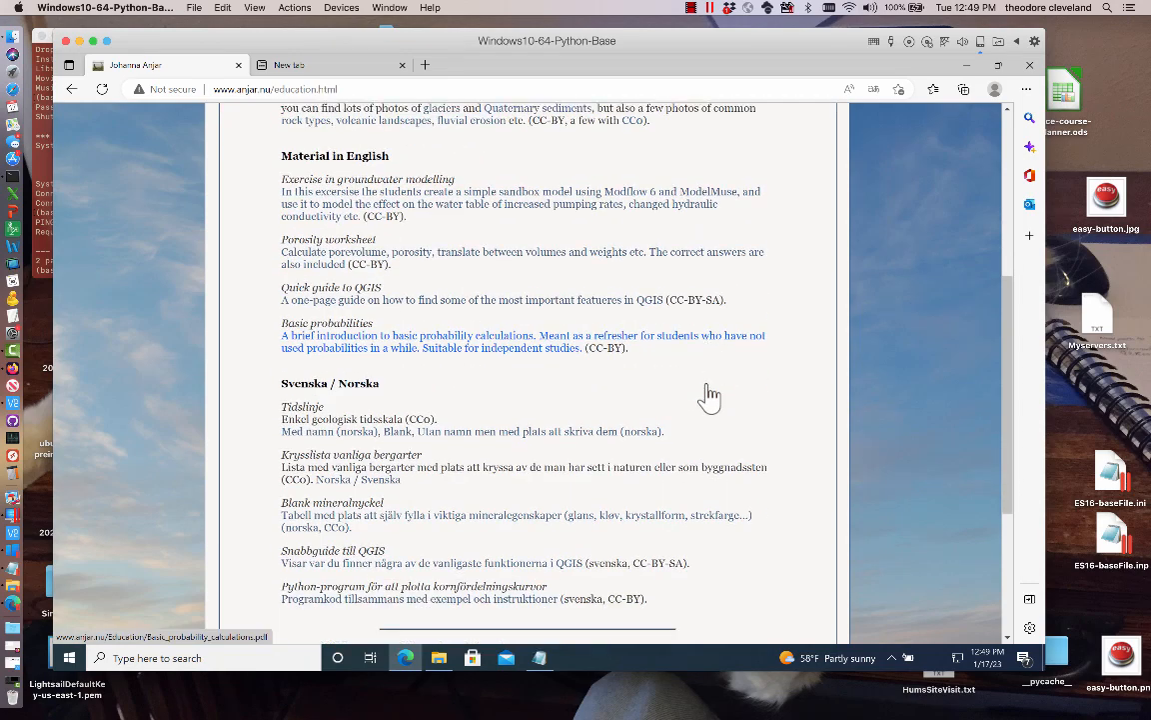
scroll(709, 397, down, 3)
scroll(712, 393, up, 2)
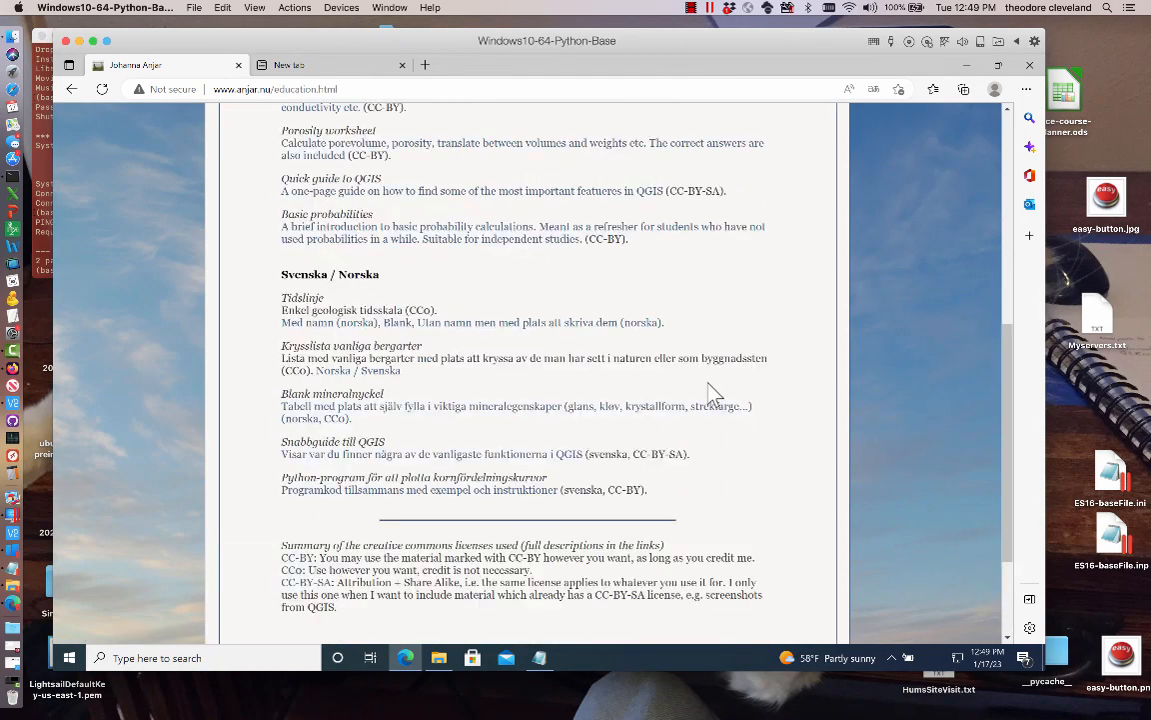
scroll(712, 393, up, 5)
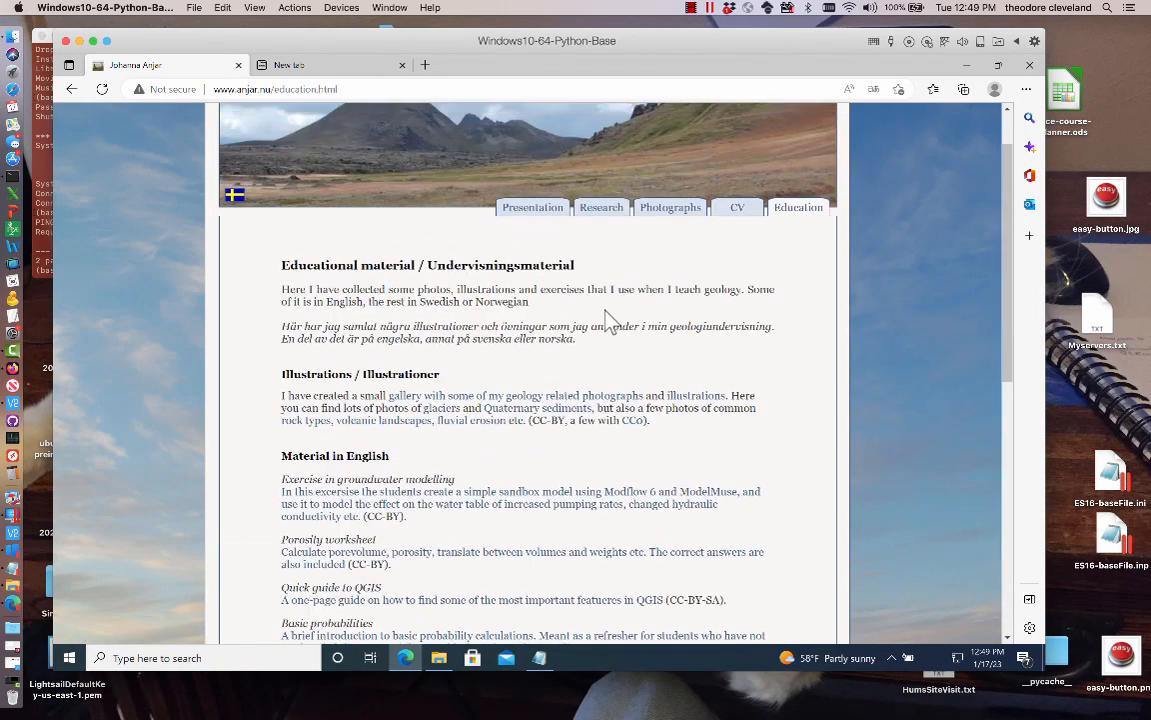
- Open the Exercise in groundwater modelling PDF under Material in English and skim its first pages
click(366, 88)
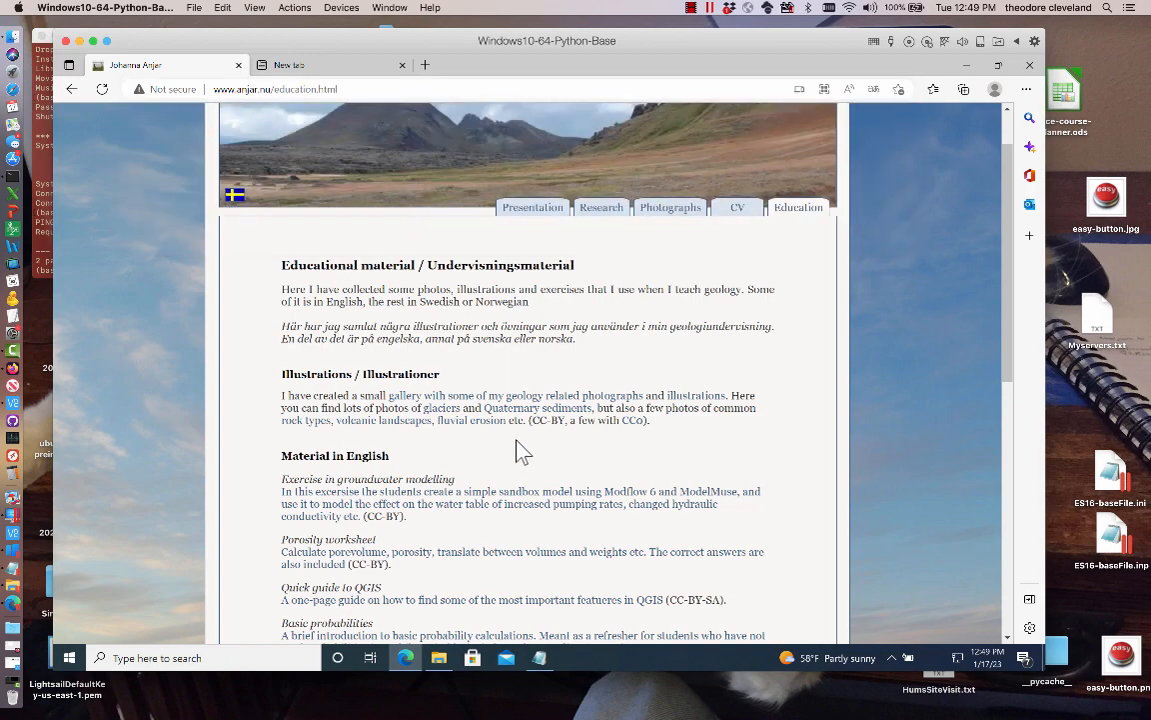
scroll(517, 455, down, 3)
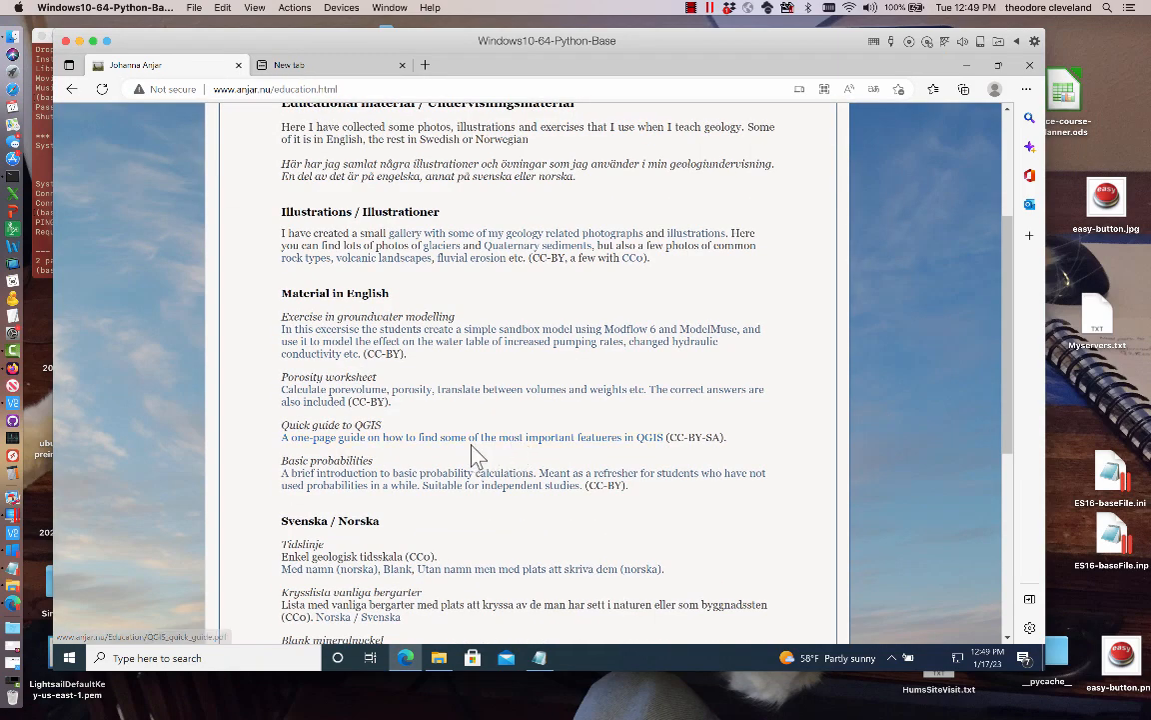
click(458, 345)
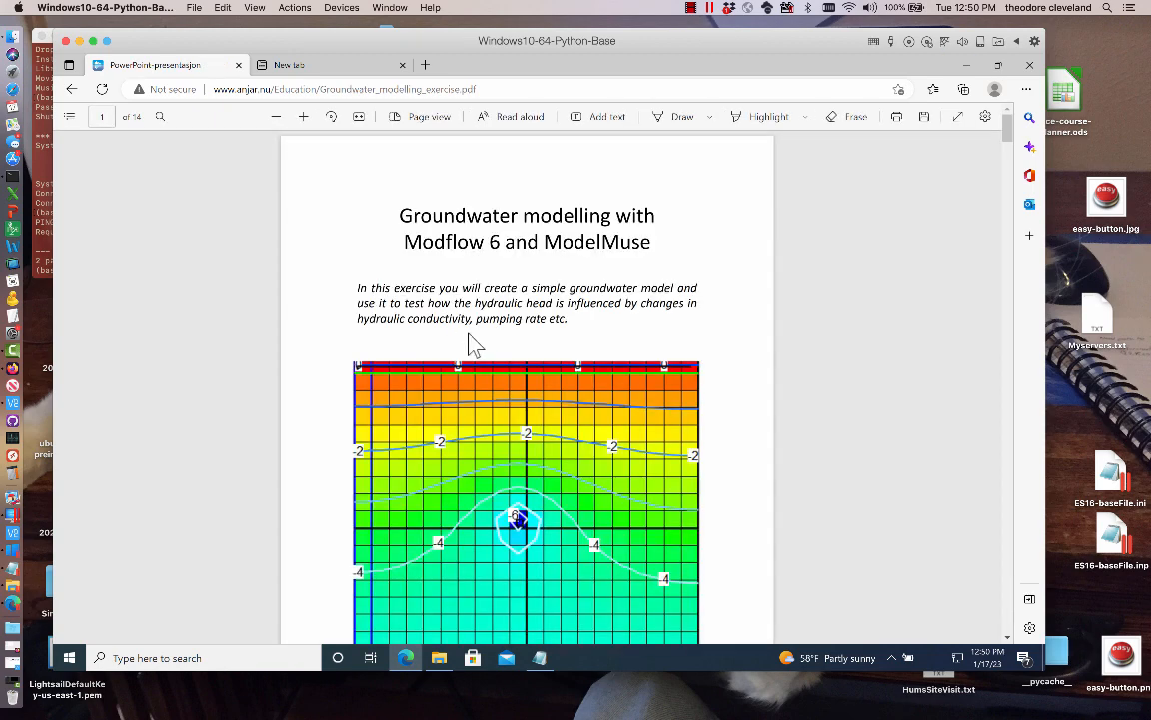
scroll(473, 343, down, 10)
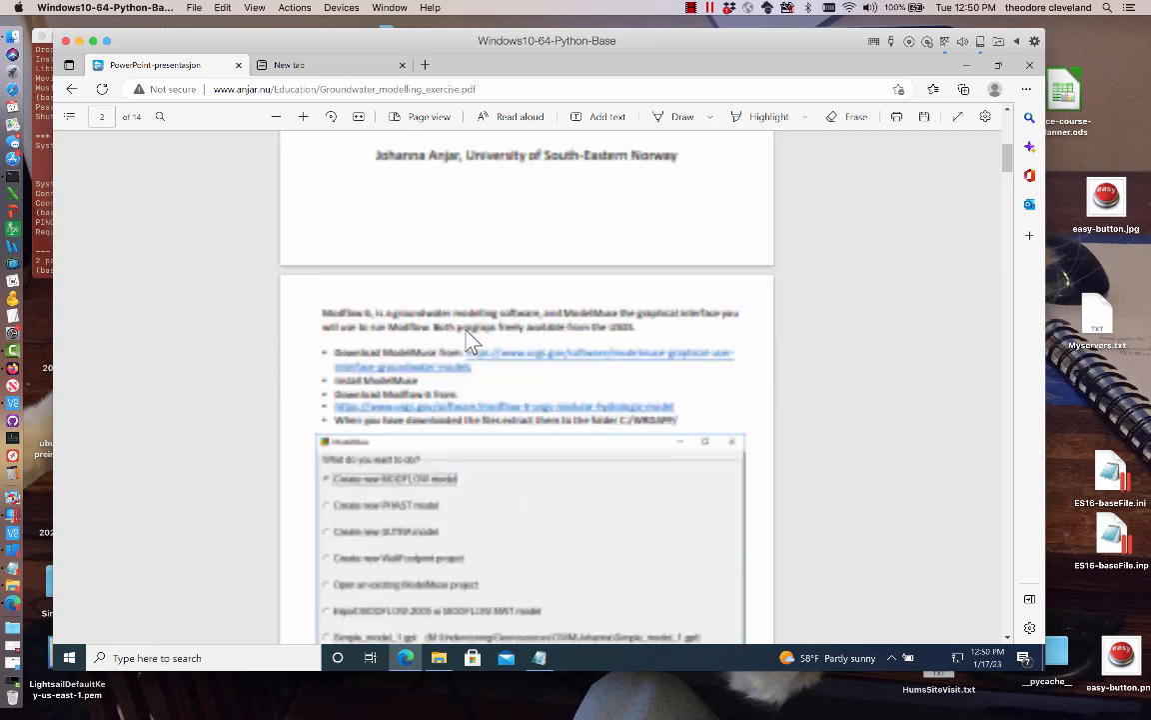
scroll(473, 343, up, 10)
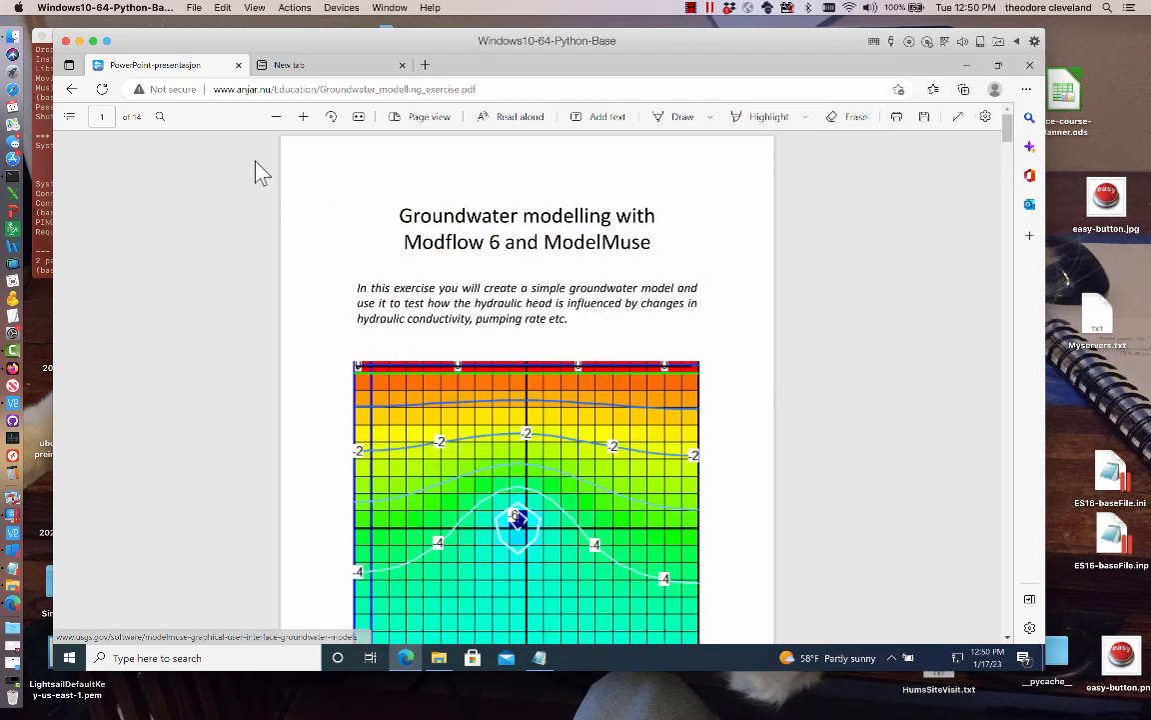
- Run ModelMuseSetup32_5_1_1.exe from the Downloads folder, allowing it through SmartScreen and User Account Control
click(965, 65)
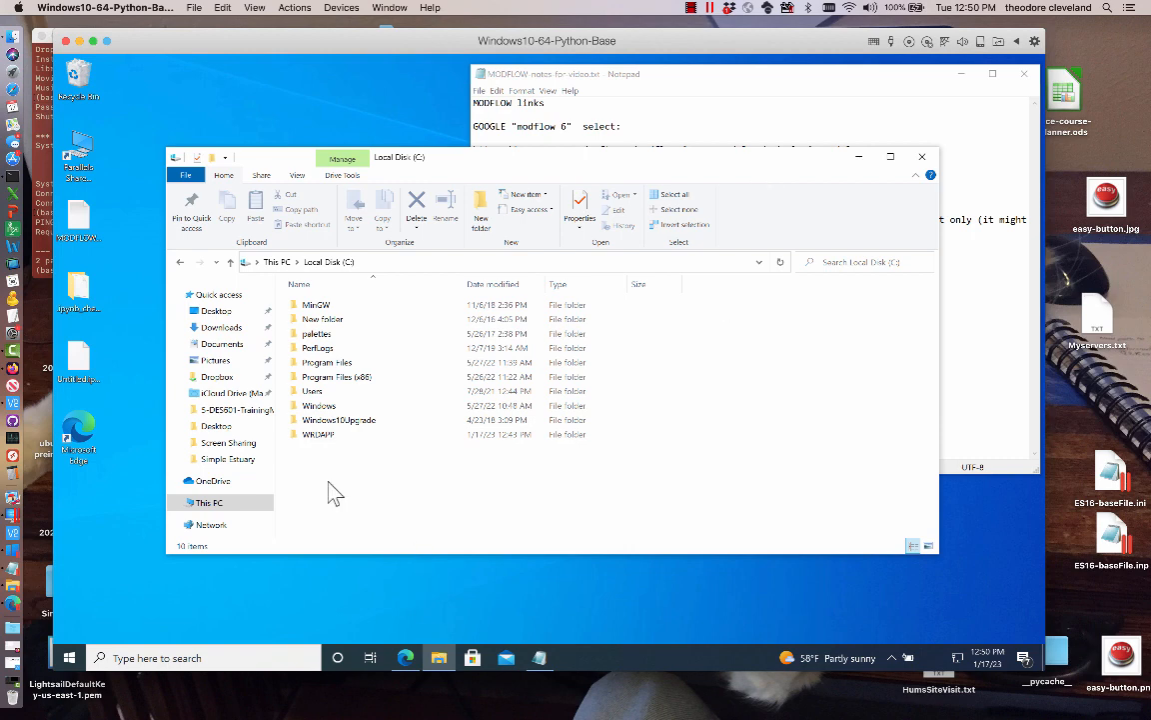
click(230, 332)
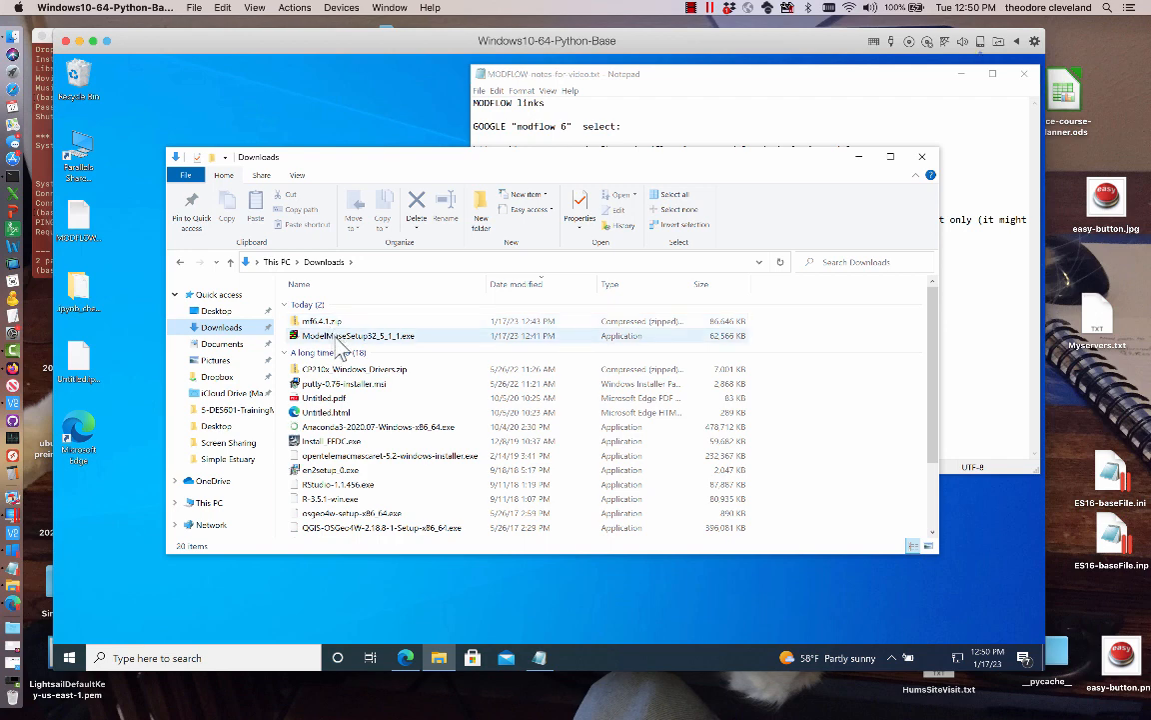
click(336, 337)
click(333, 335)
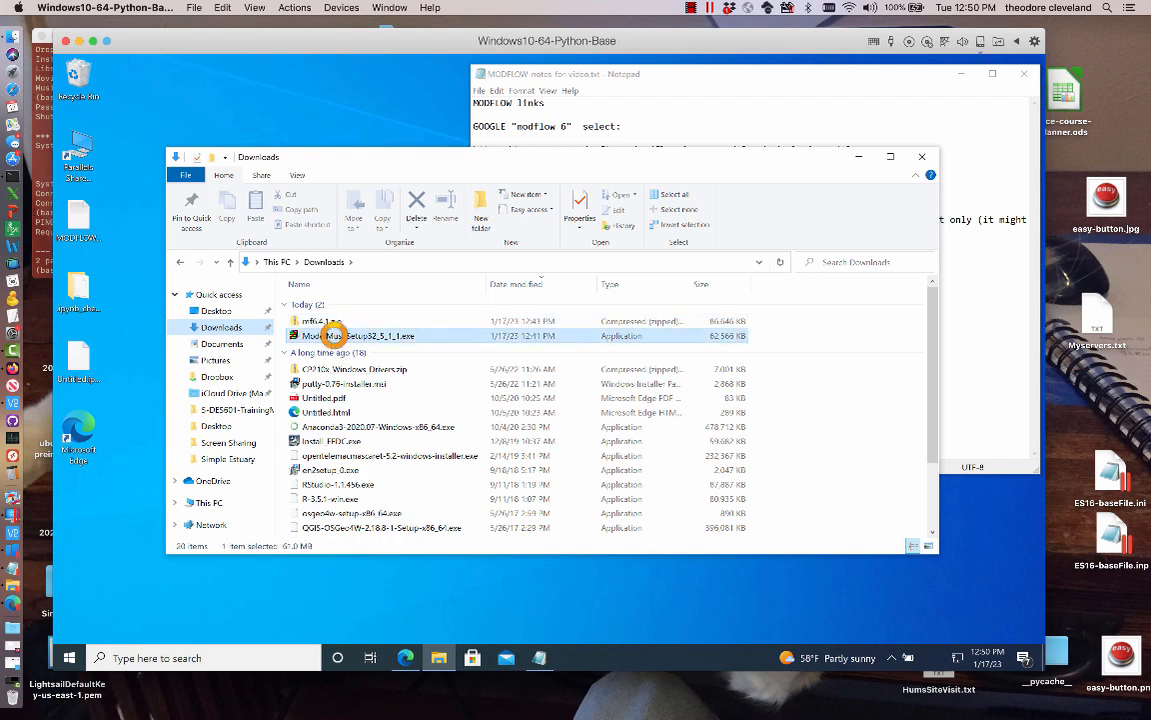
double_click(350, 336)
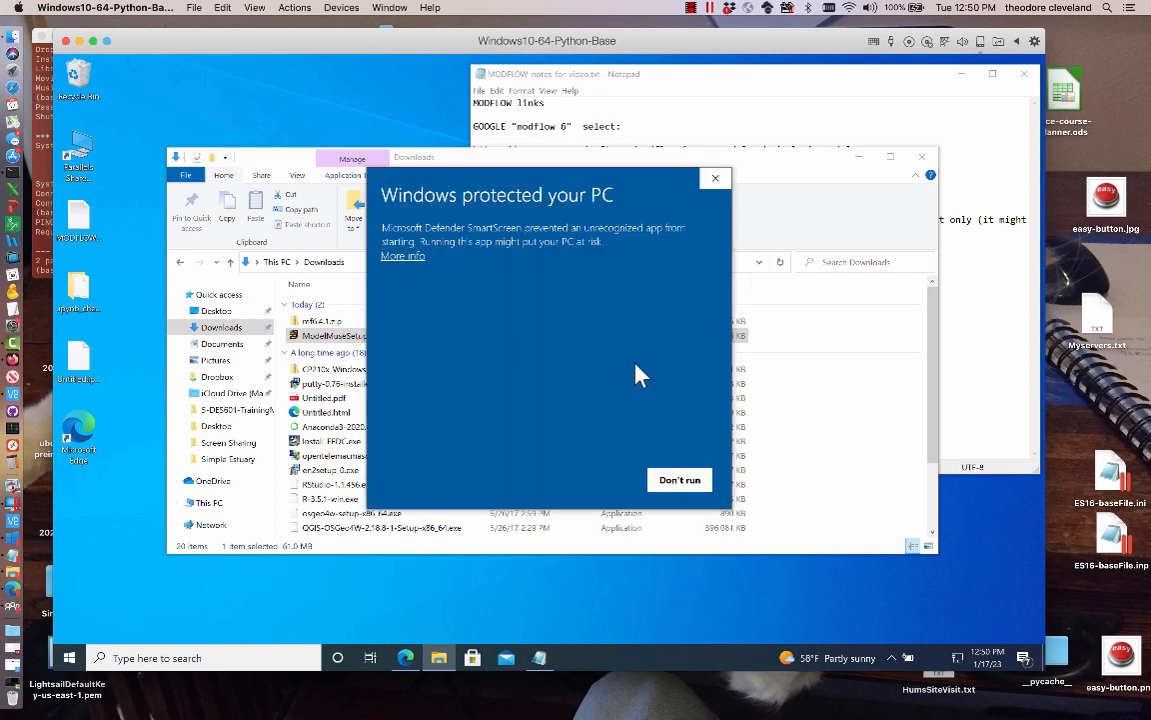
click(411, 258)
click(595, 480)
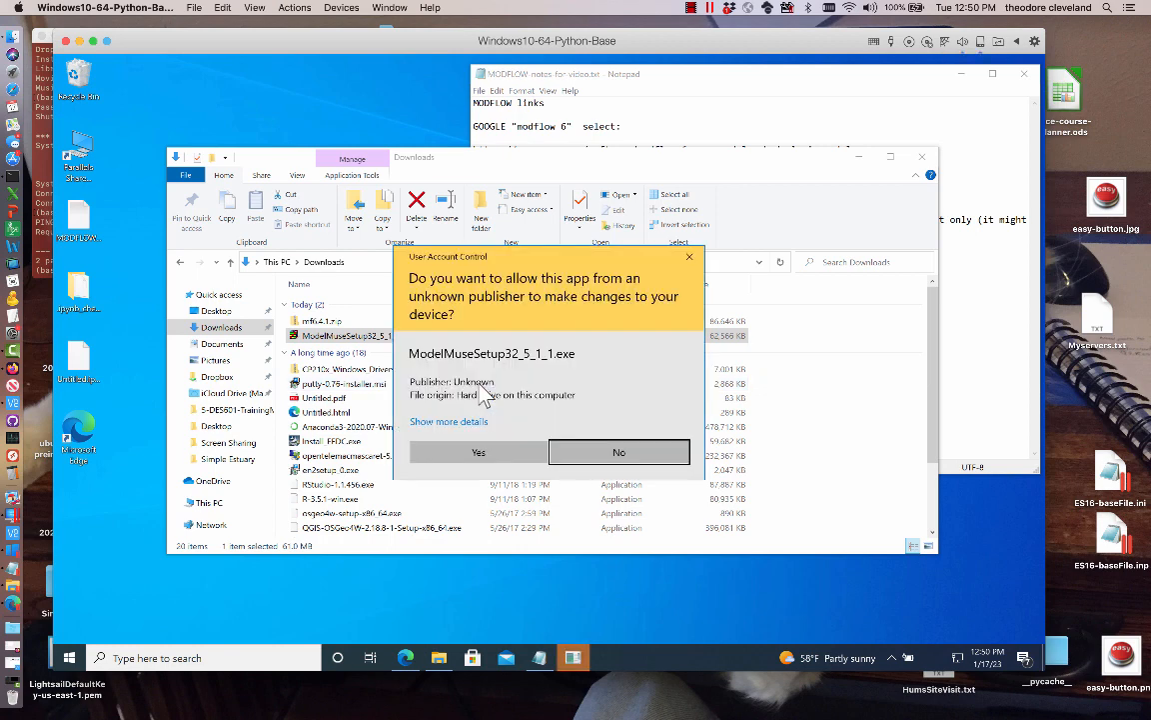
click(456, 455)
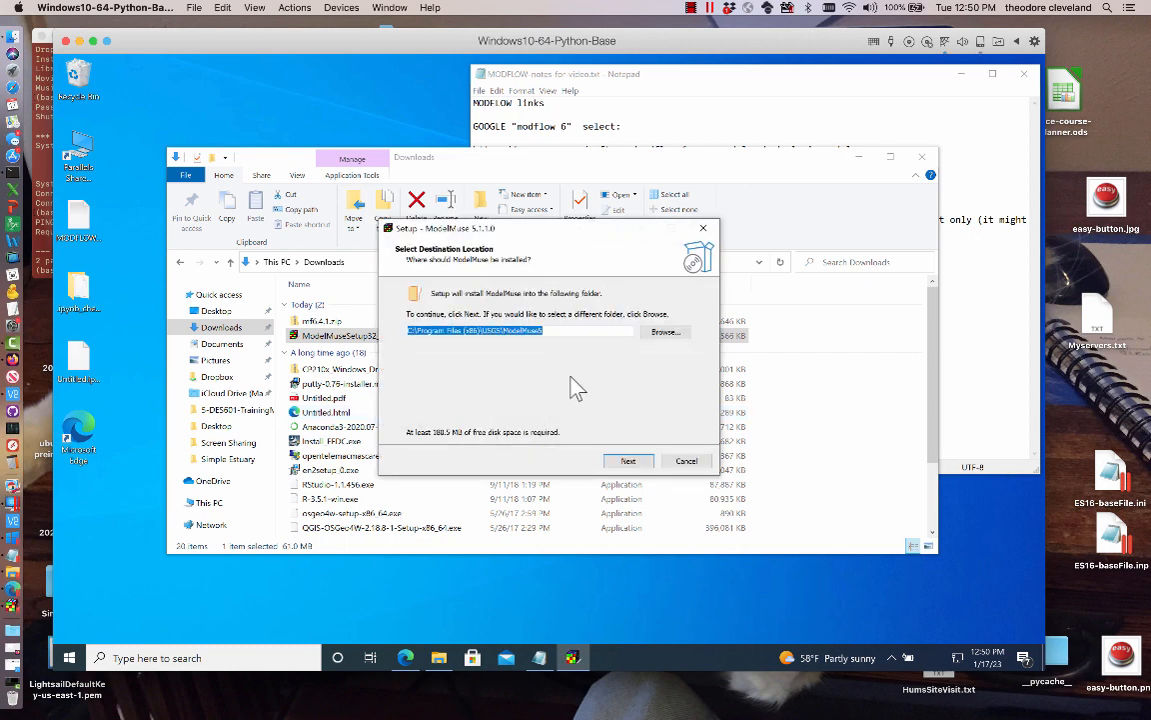
- Install ModelMuse with the default destination and Start menu folder, adding a desktop shortcut
click(625, 459)
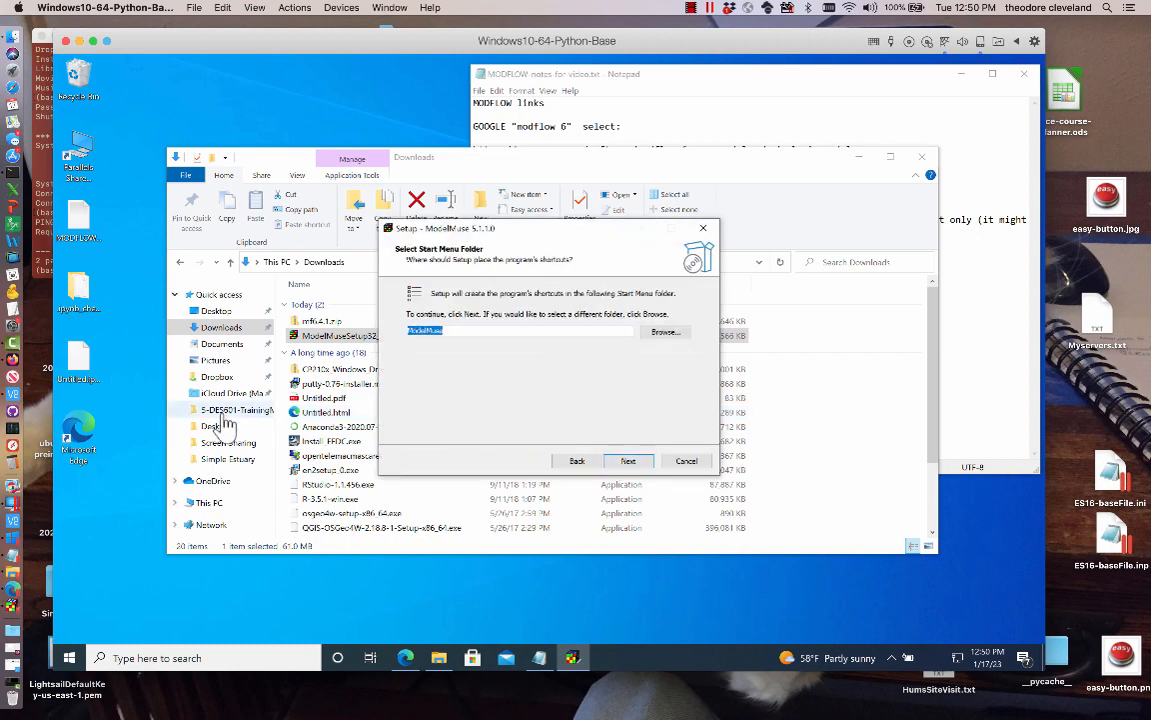
click(638, 461)
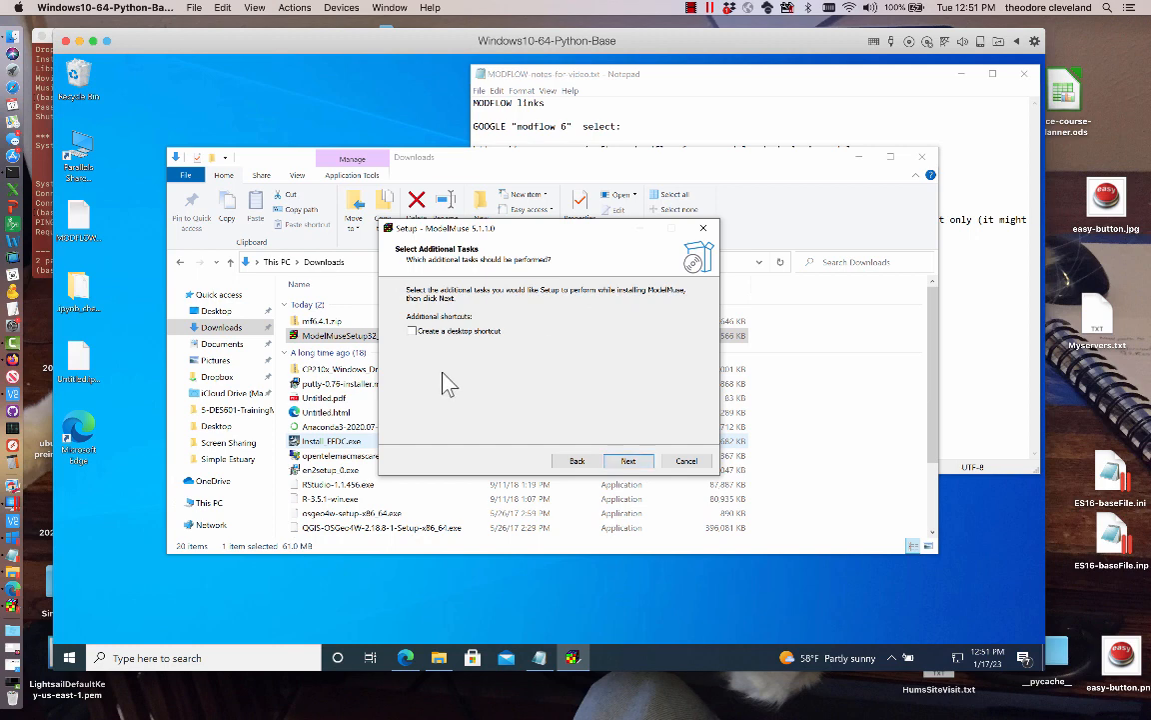
click(417, 335)
click(623, 460)
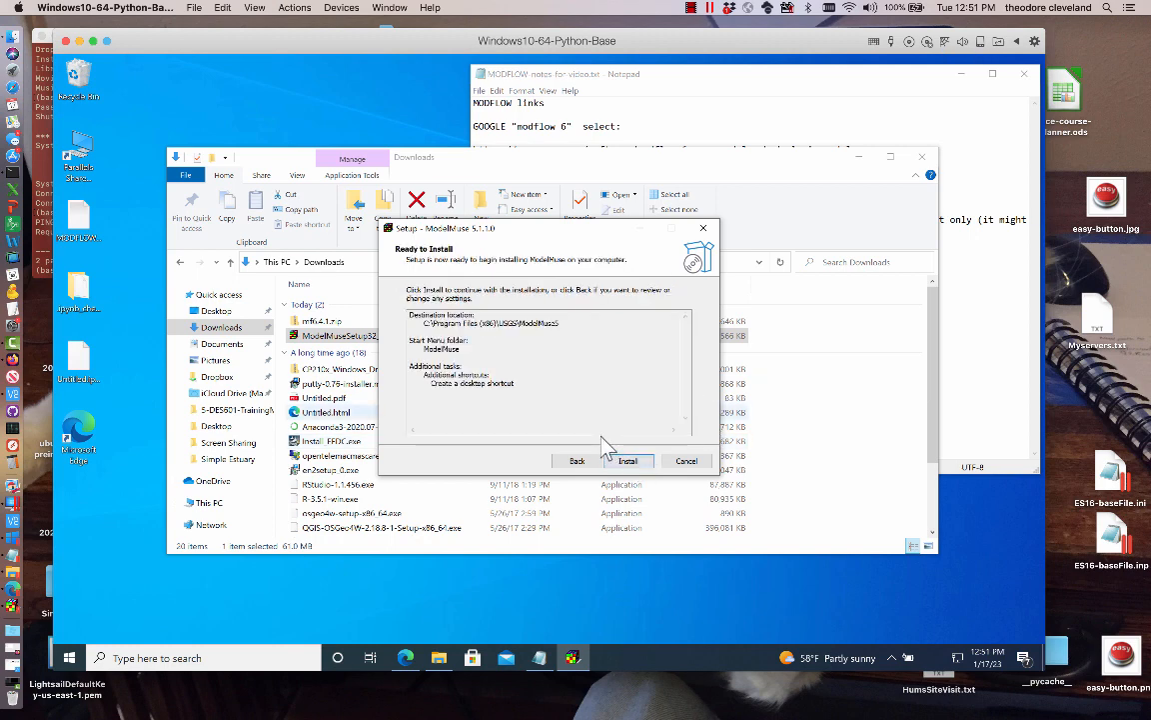
click(627, 460)
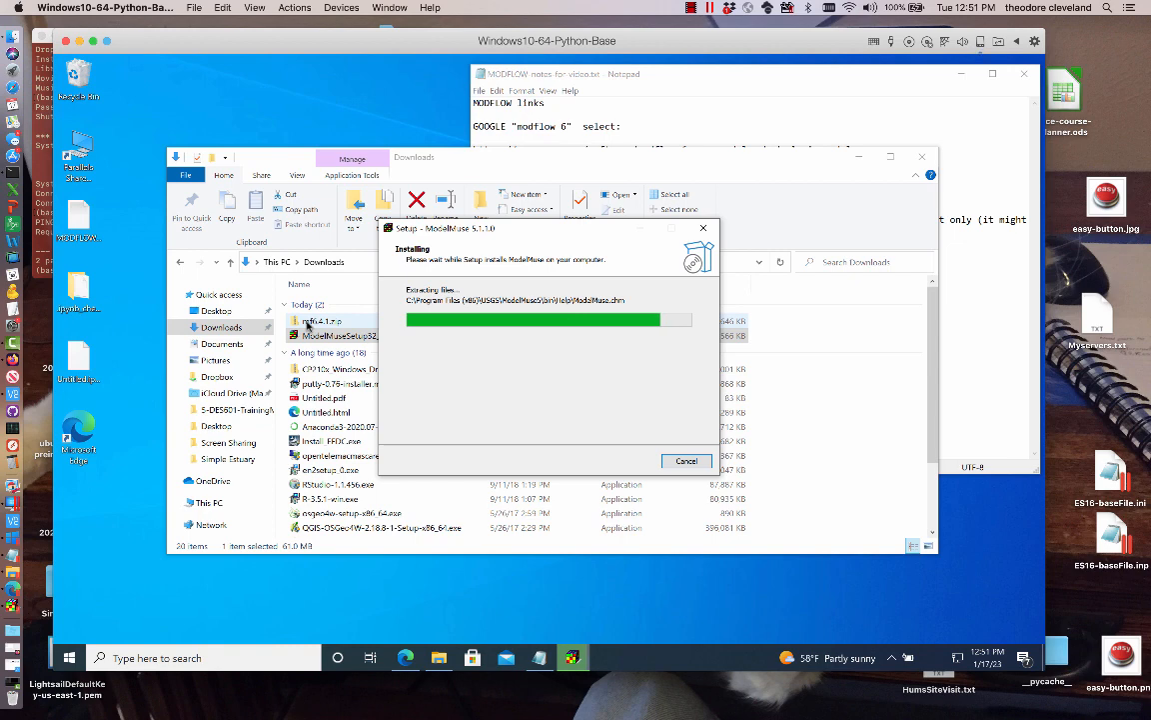
- Move mf6.4.1.zip from the Downloads folder to the desktop
click(307, 322)
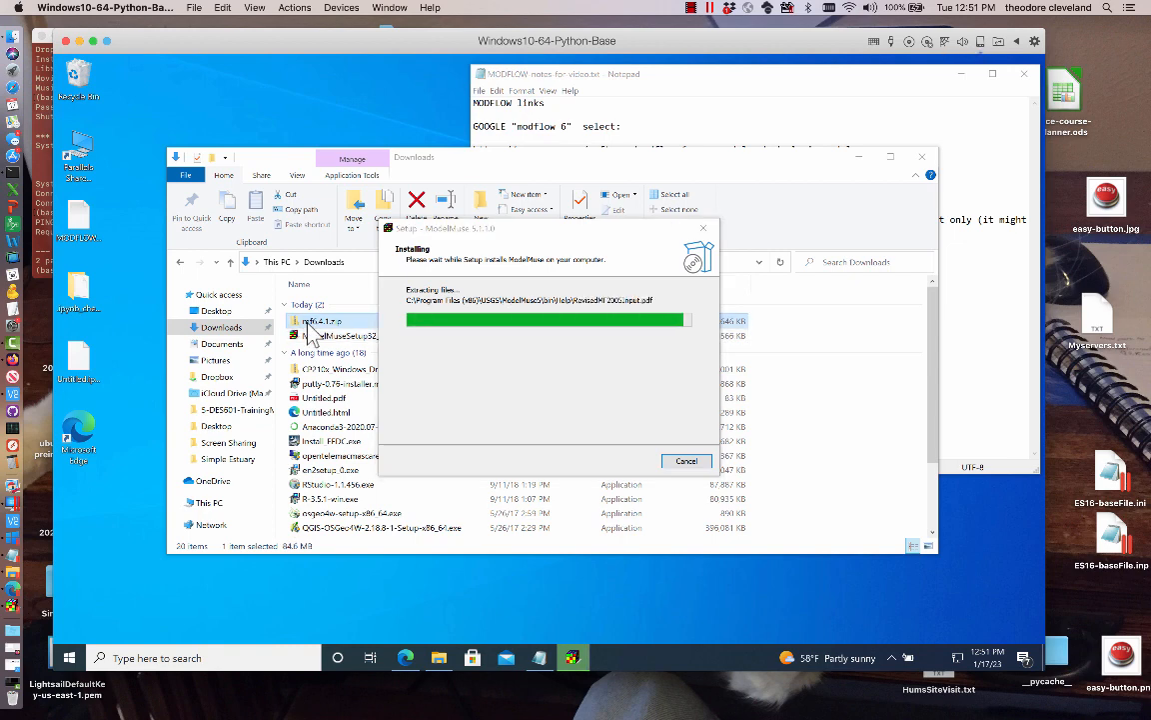
drag(310, 300, 316, 125)
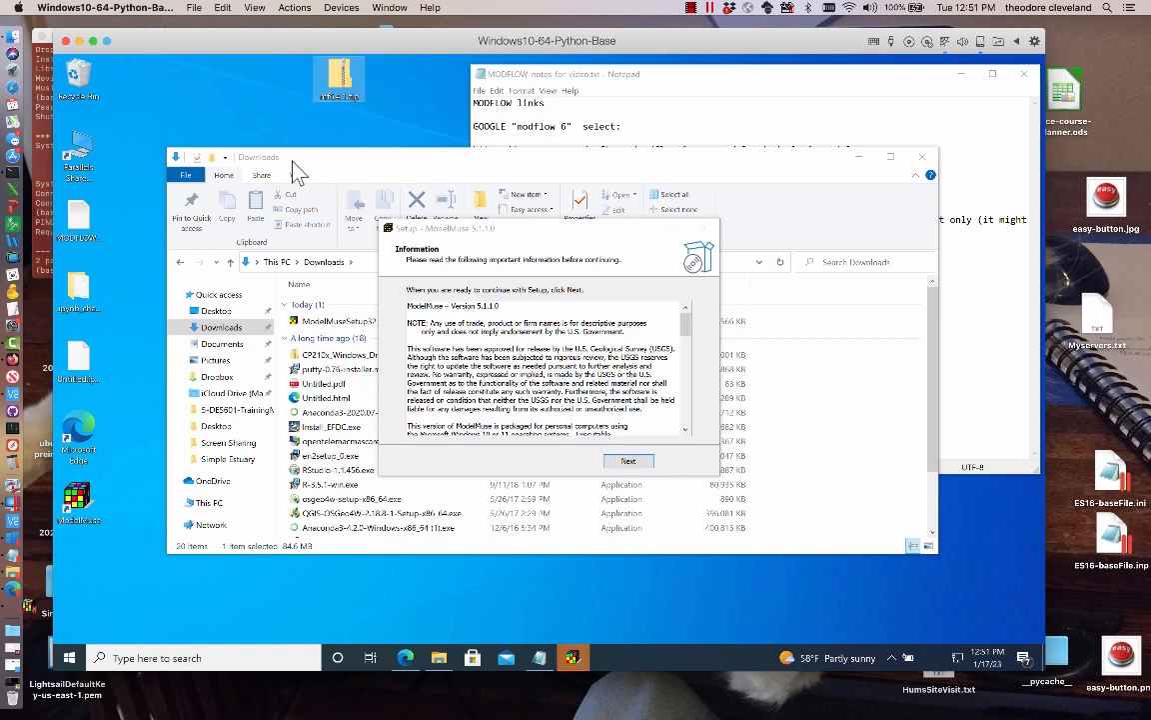
- Finish the ModelMuse setup with Launch ModelMuse enabled and close the program's start window
click(627, 461)
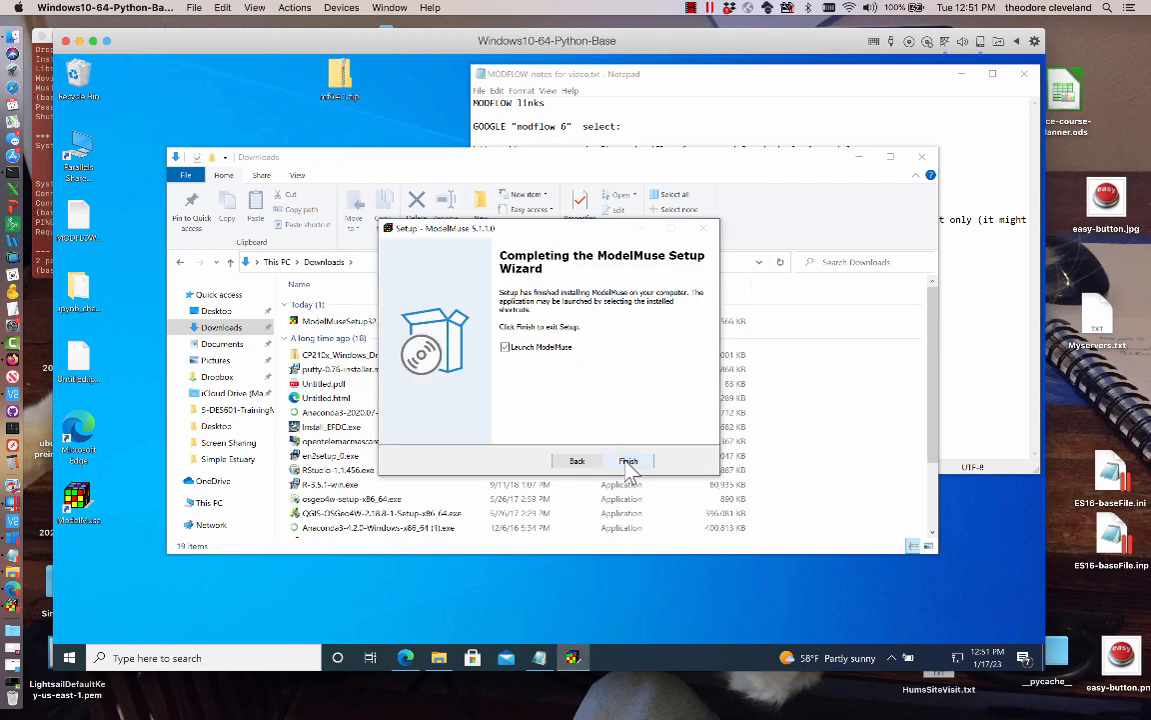
click(628, 461)
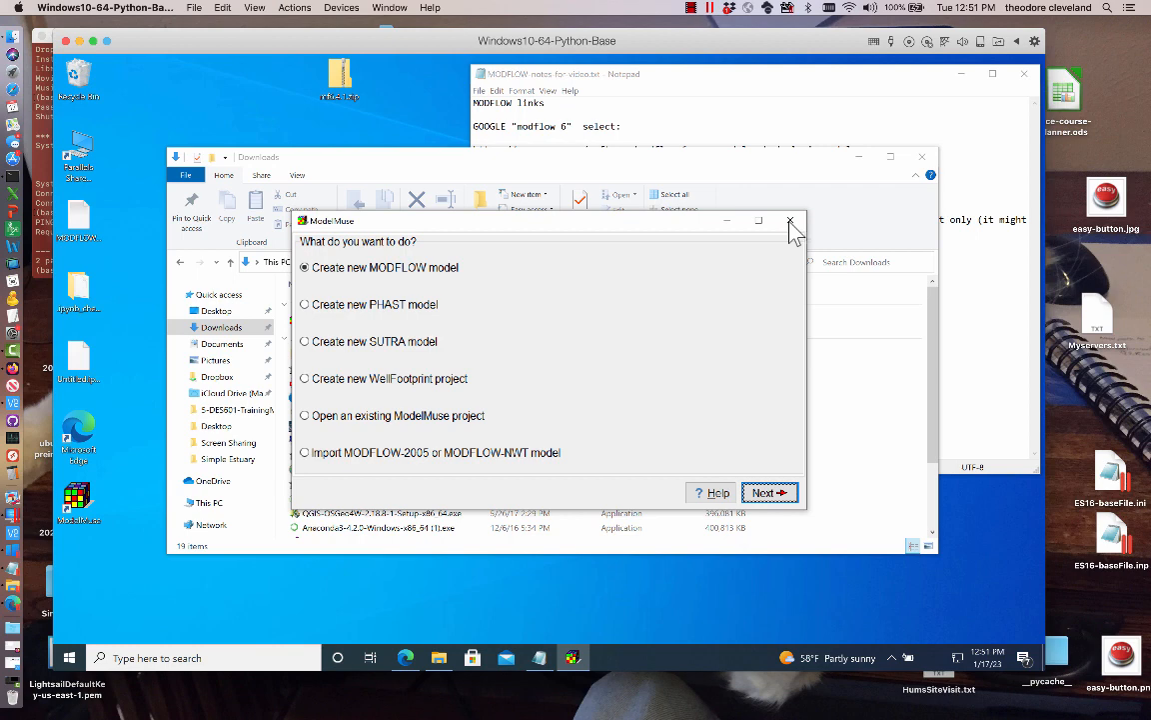
click(791, 221)
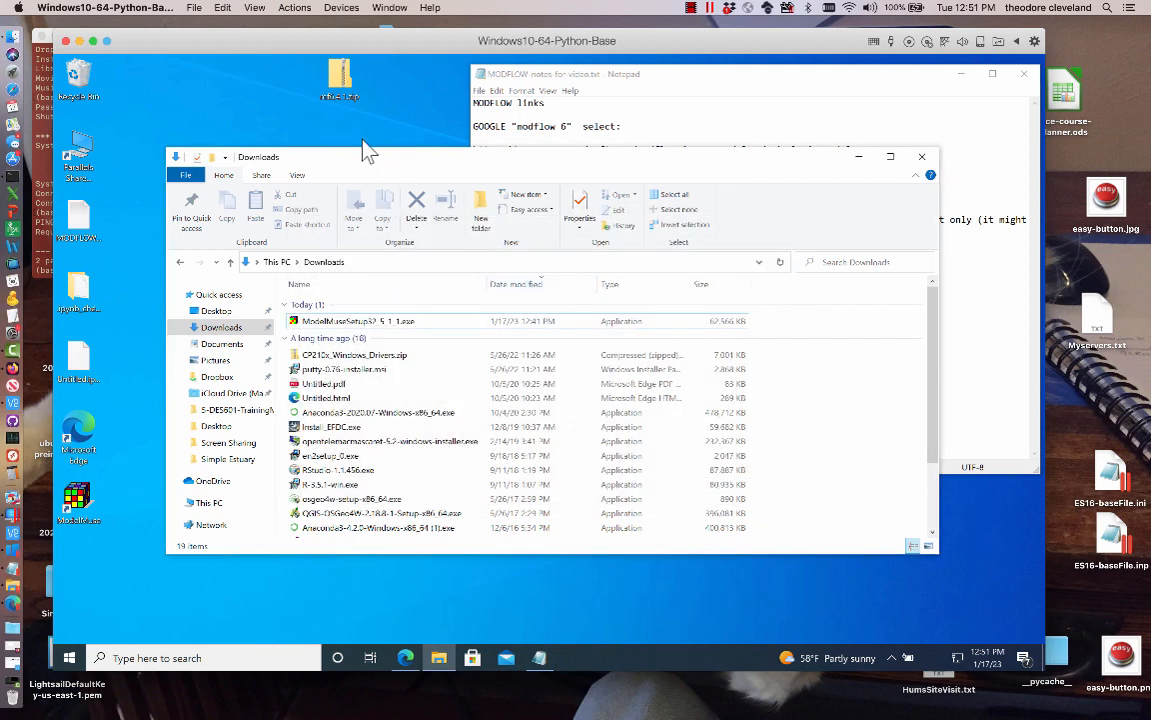
- Open the C:\WRDAPP folder and move mf6.4.1.zip from the desktop into it
click(214, 505)
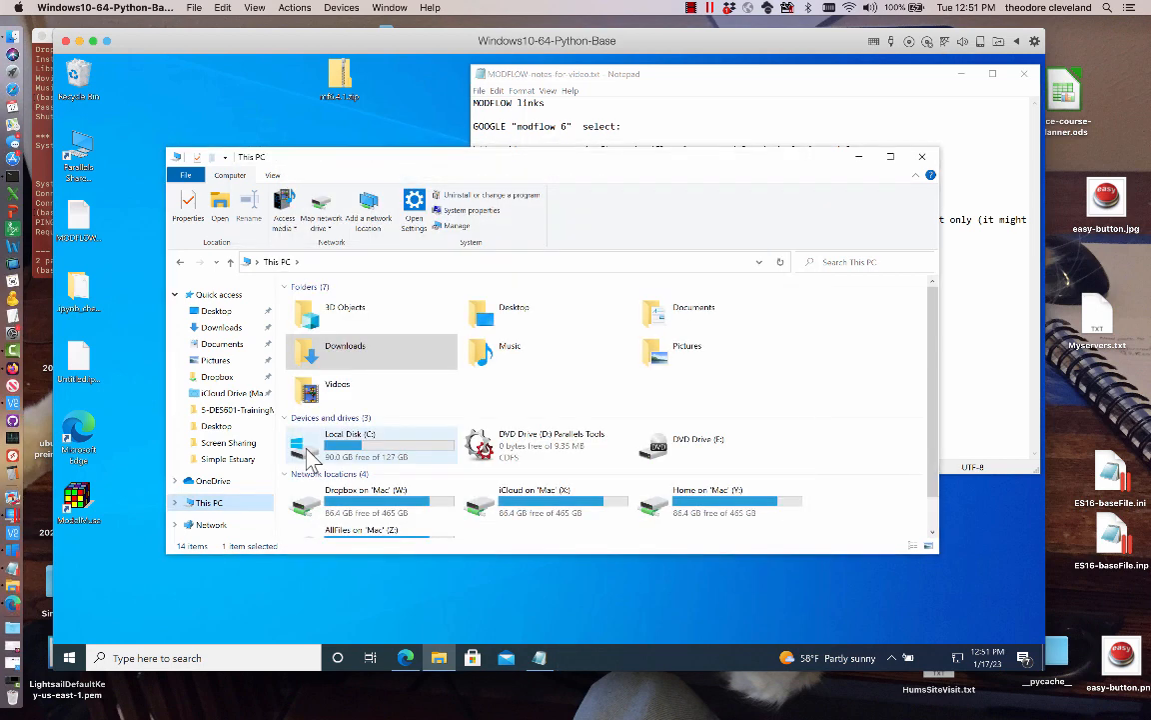
double_click(310, 455)
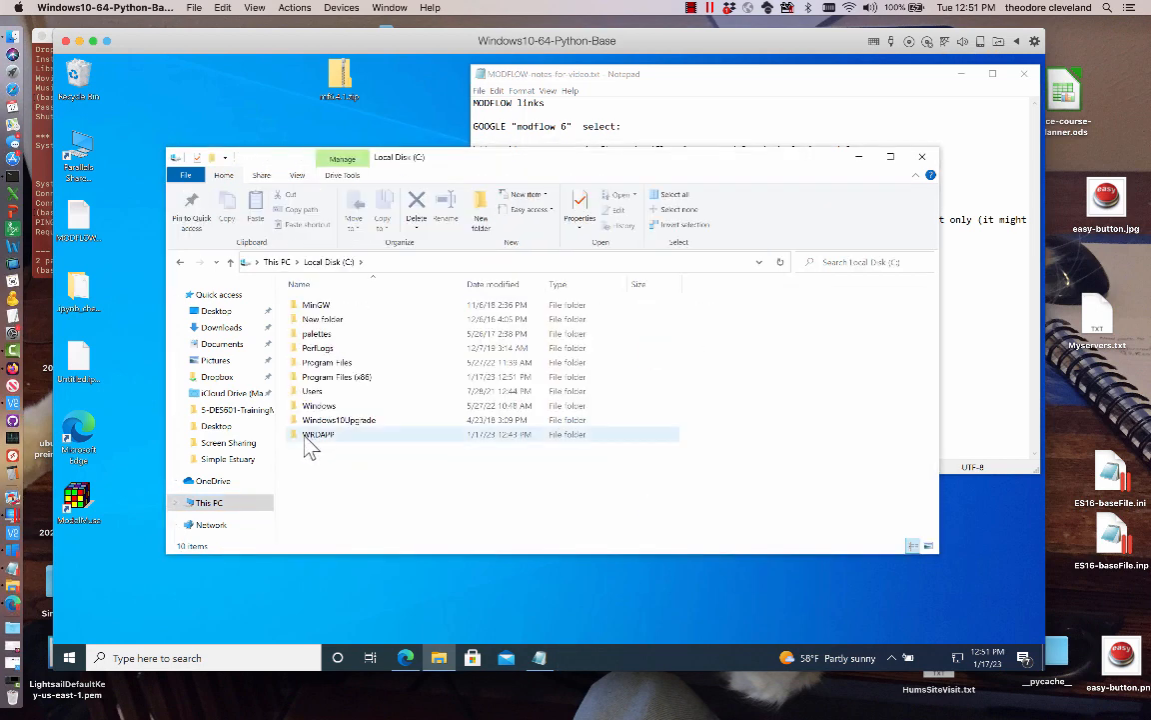
double_click(310, 441)
drag(340, 86, 365, 400)
- Extract the mf6.4.1 folder from mf6.4.1.zip into C:\WRDAPP and check the folder's contents
click(324, 312)
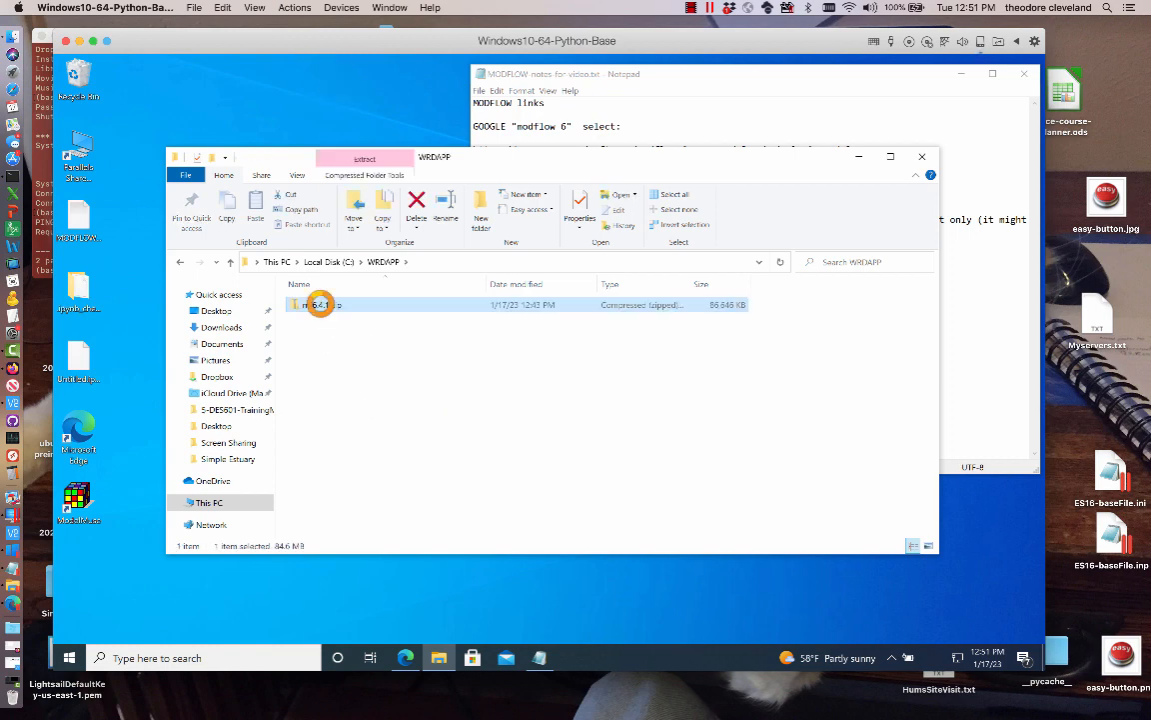
double_click(324, 312)
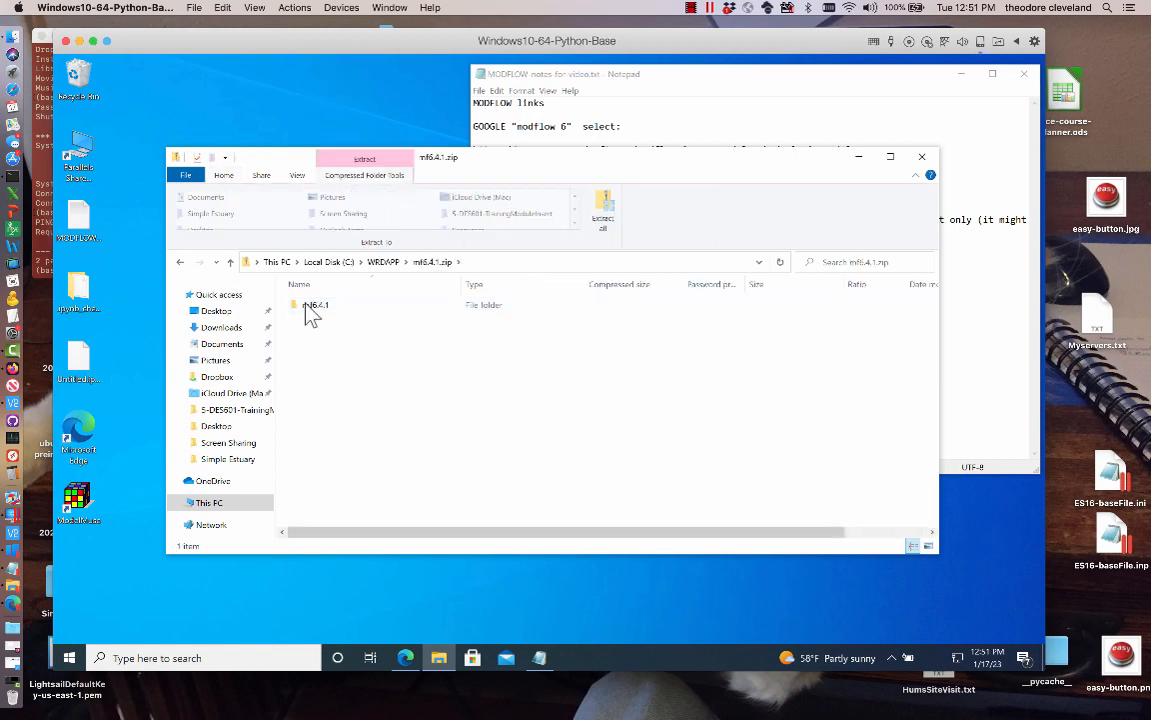
click(310, 305)
drag(312, 301, 390, 268)
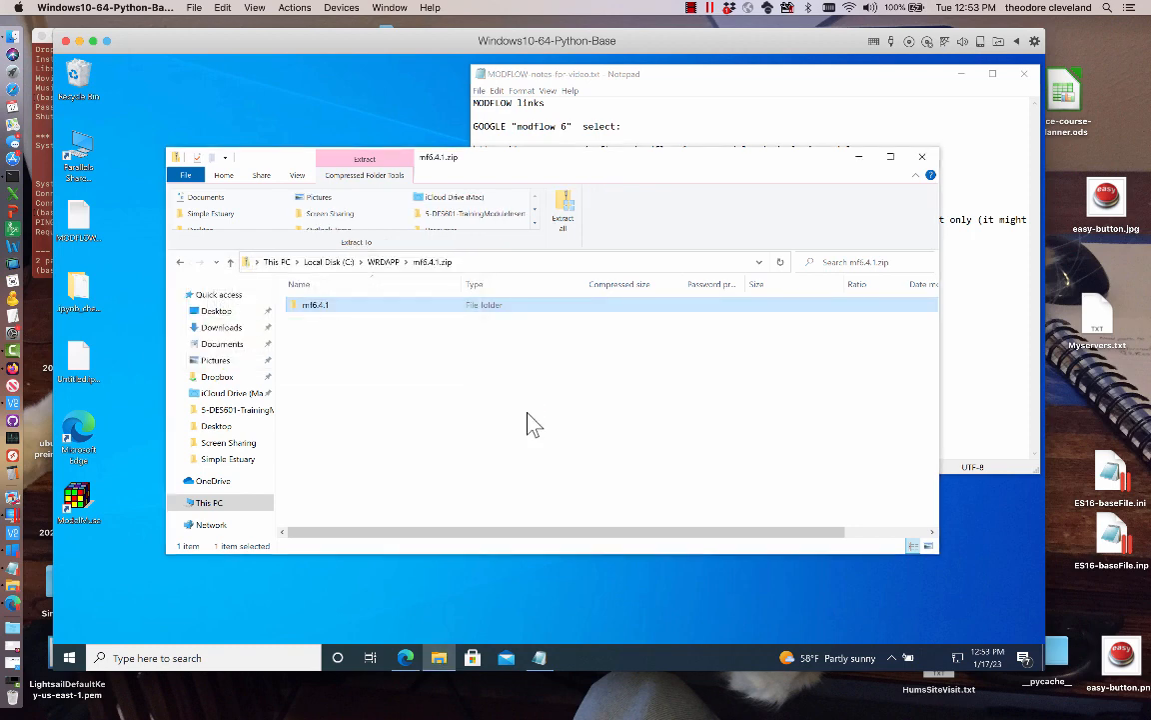
click(379, 263)
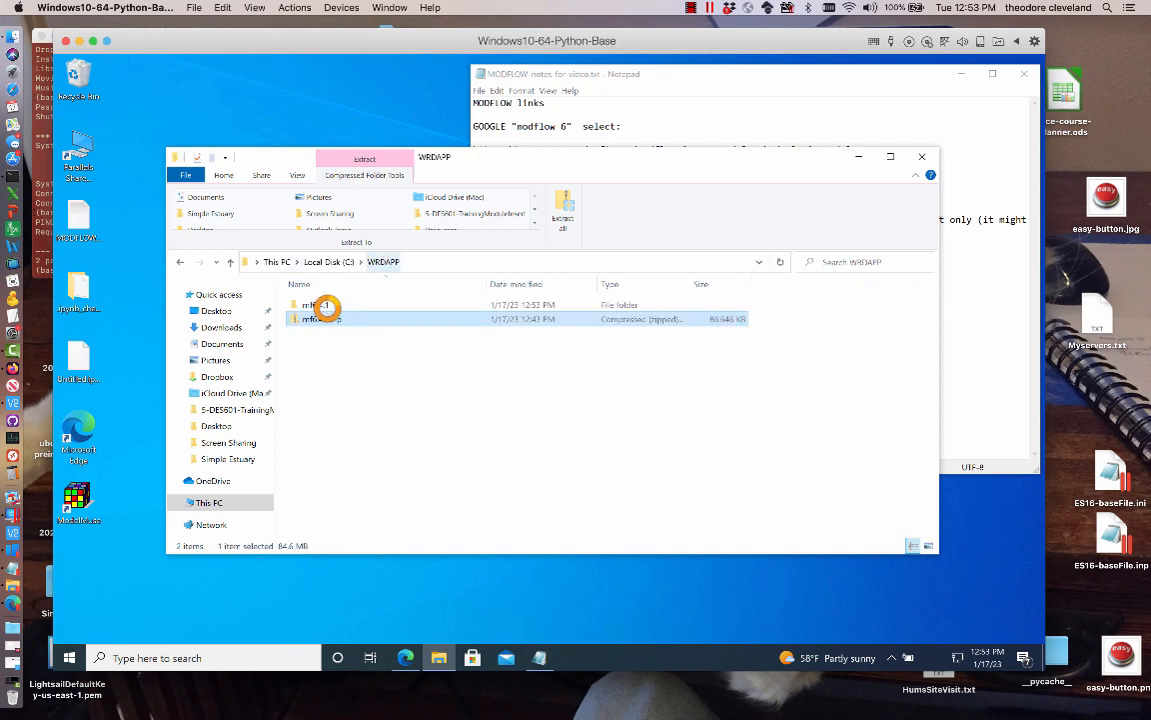
click(322, 304)
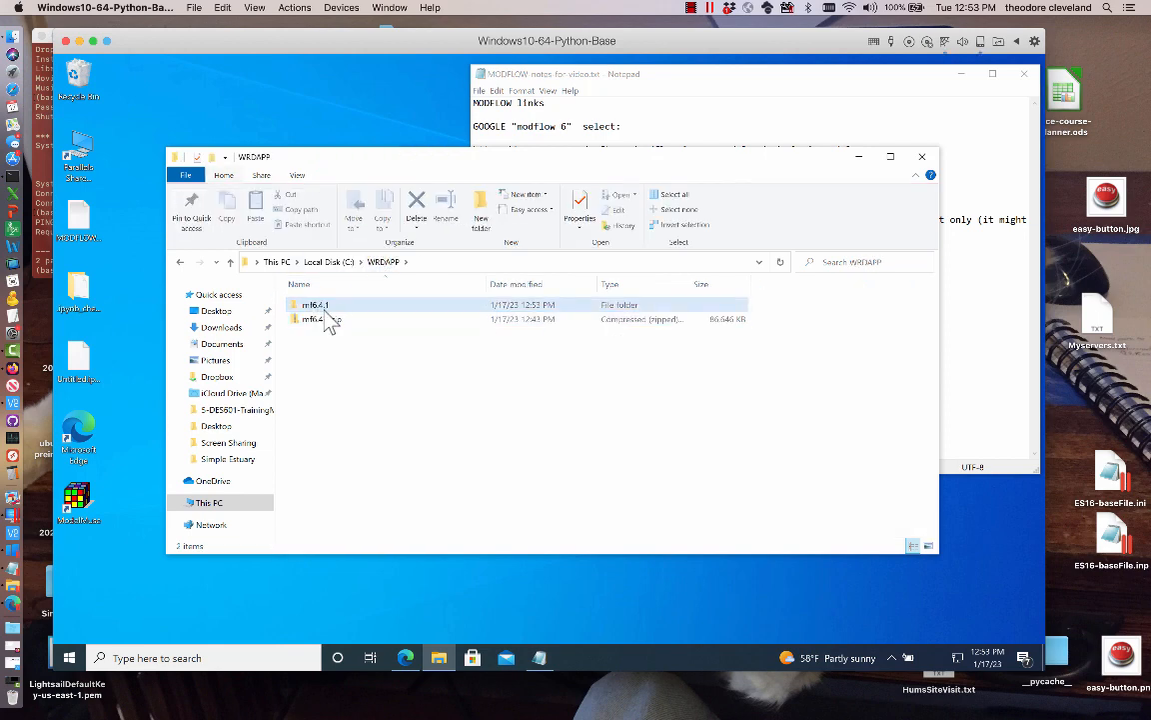
click(500, 415)
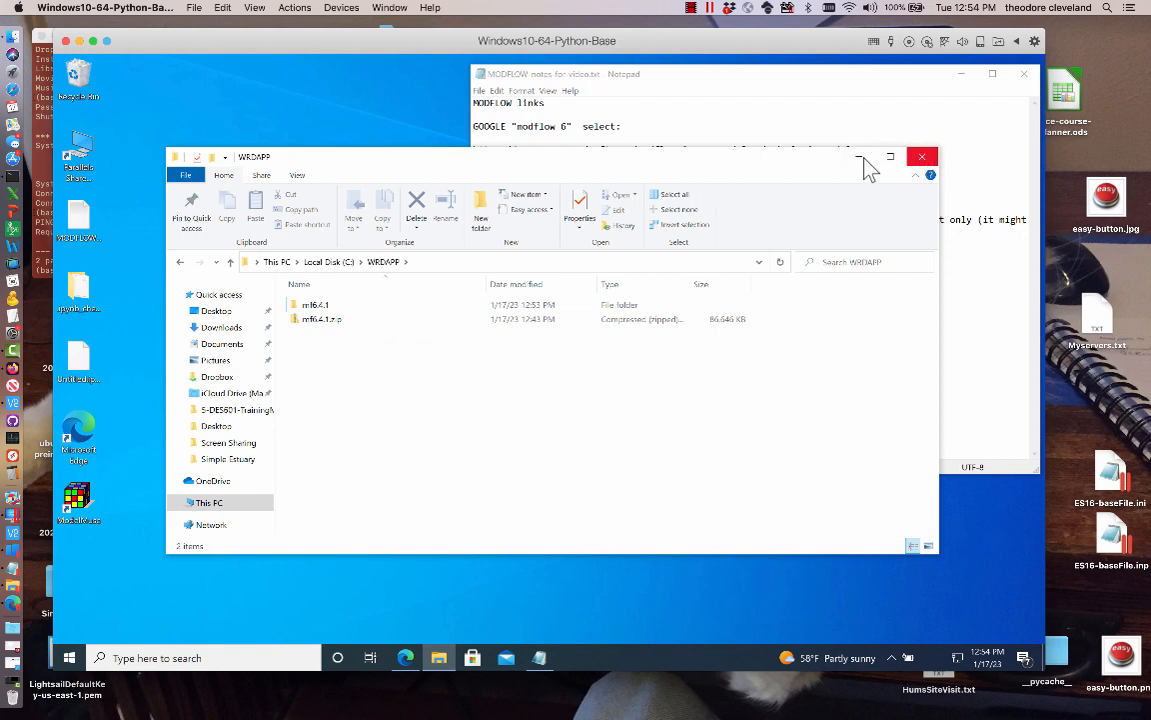
- Add the line "Install ModelMuse using installer (double click, accept defaults)" below the download paragraph in the MODFLOW notes file
click(851, 116)
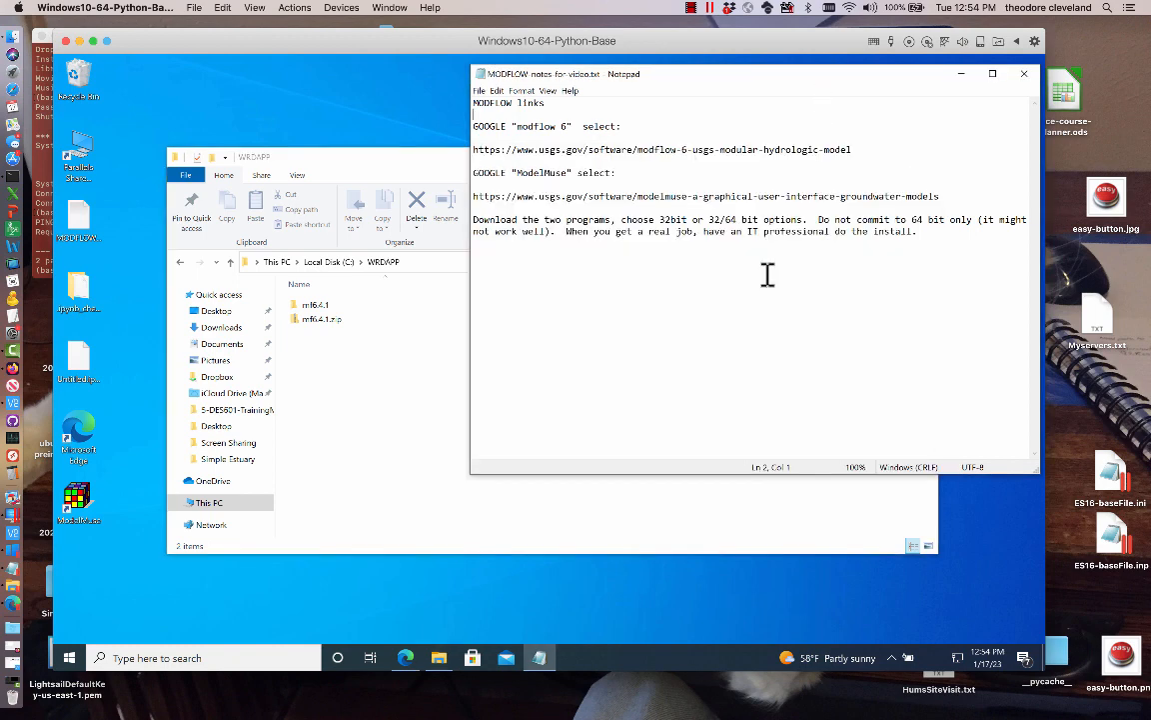
click(931, 233)
key(Return)
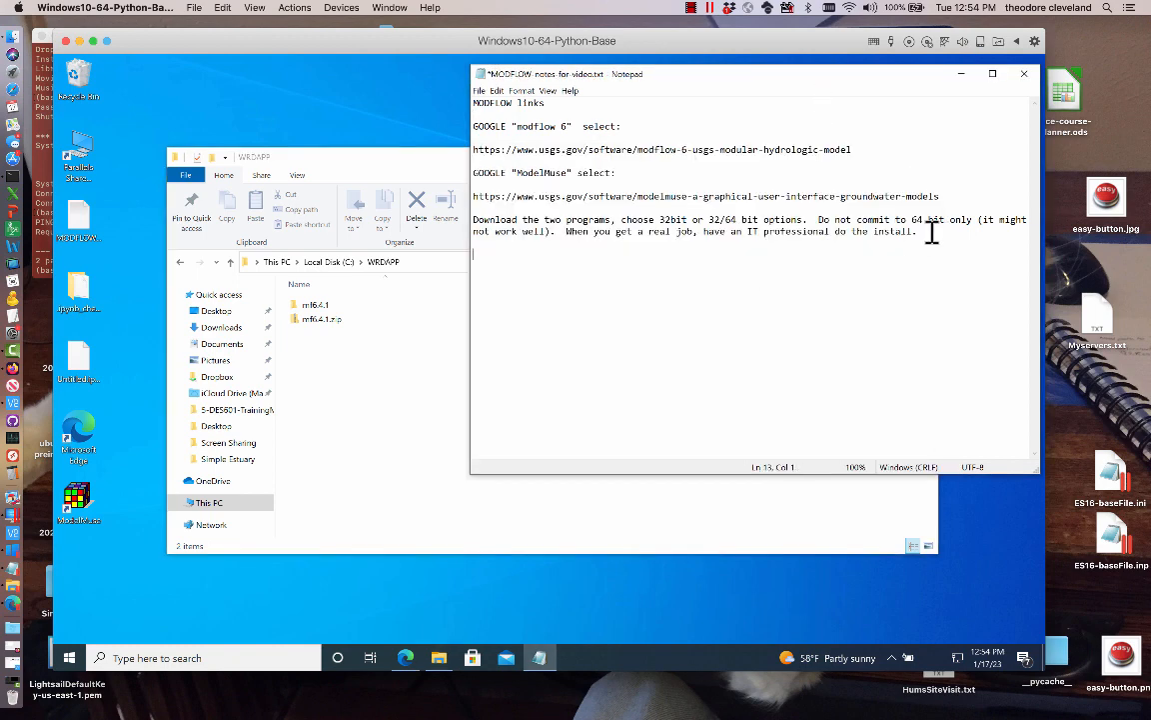
text(Insta)
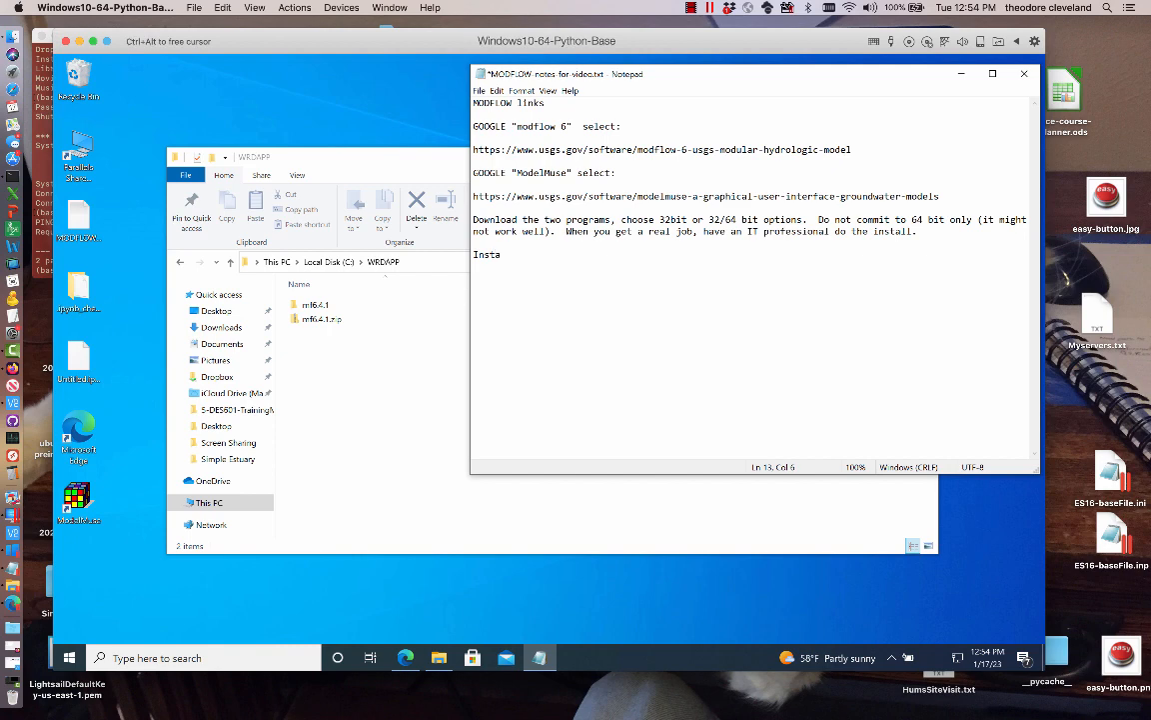
text(ll ModelMUse)
key(BackSpace)
key(BackSpace)
key(BackSpace)
key(BackSpace)
text(use using installer)
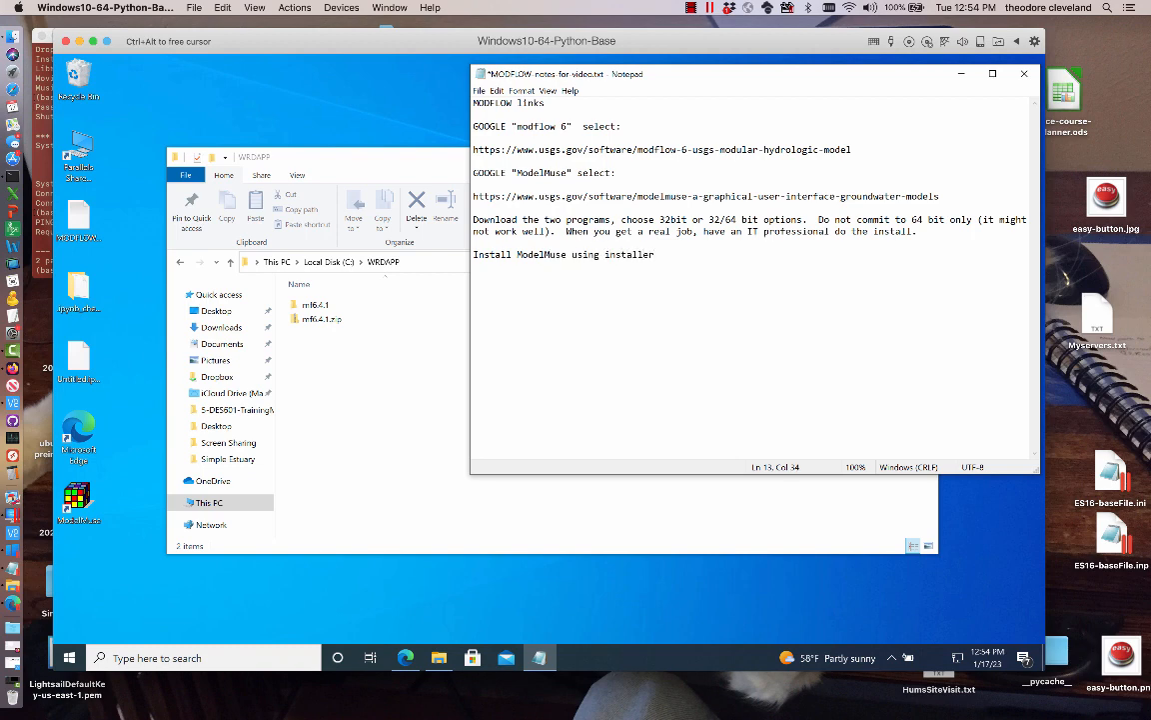
text( (double click, accept defau)
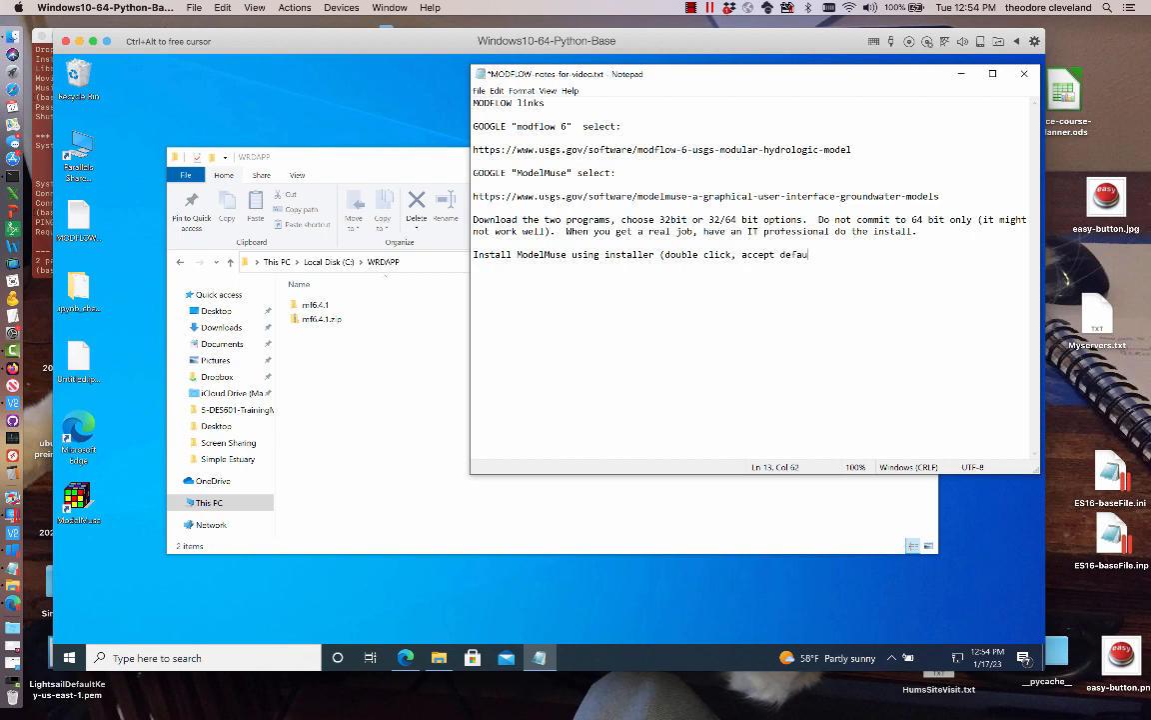
text(lts))
- Add the line "Move modflow package into C:/WRDAPP folder" at the end of the notes, separated by a blank line
key(Return)
key(Return)
text(Move modflow package into)
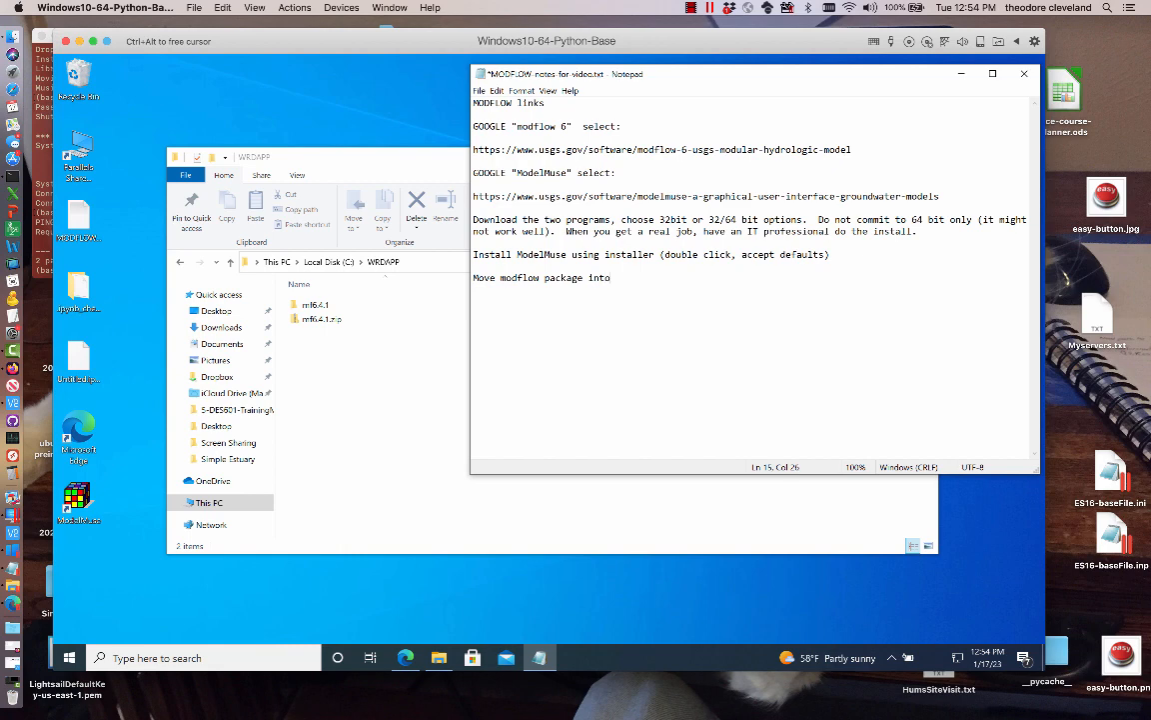
text( W)
text(RDAPP)
text( fol)
text(der)
text(C)
text(:)
text(/)
- Insert the line "Create C:/WRDAPP folder to house modflow binaries" above the Install ModelMuse line
click(932, 240)
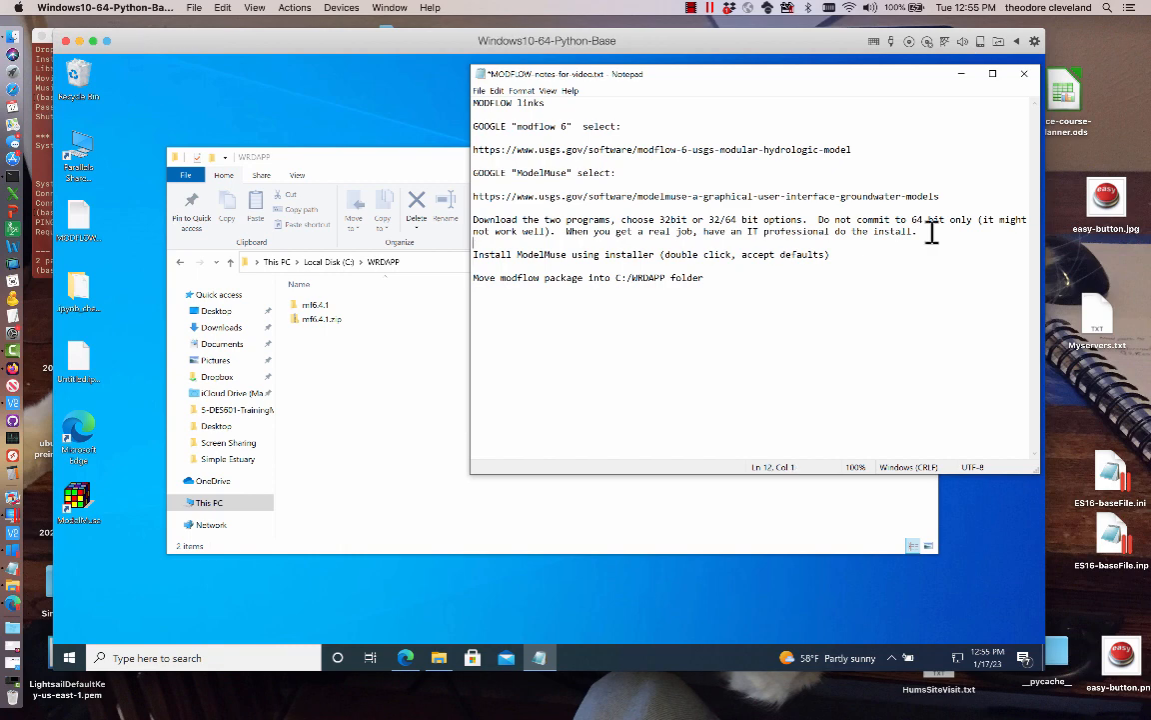
key(Return)
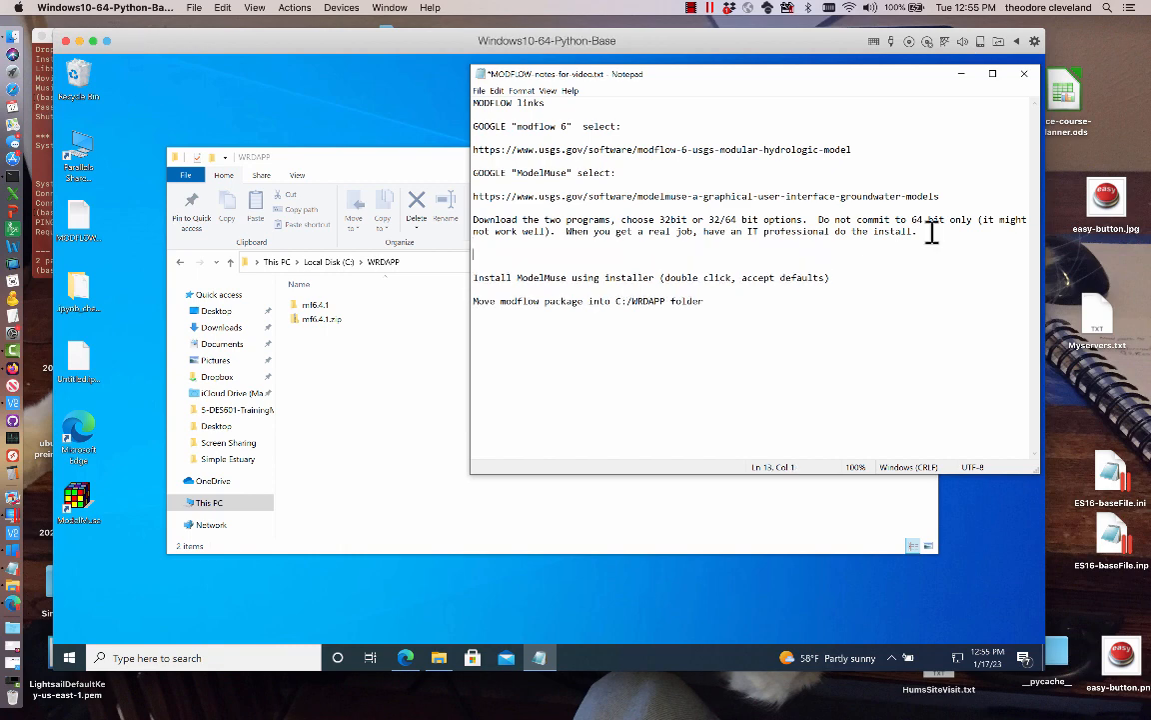
text(Create)
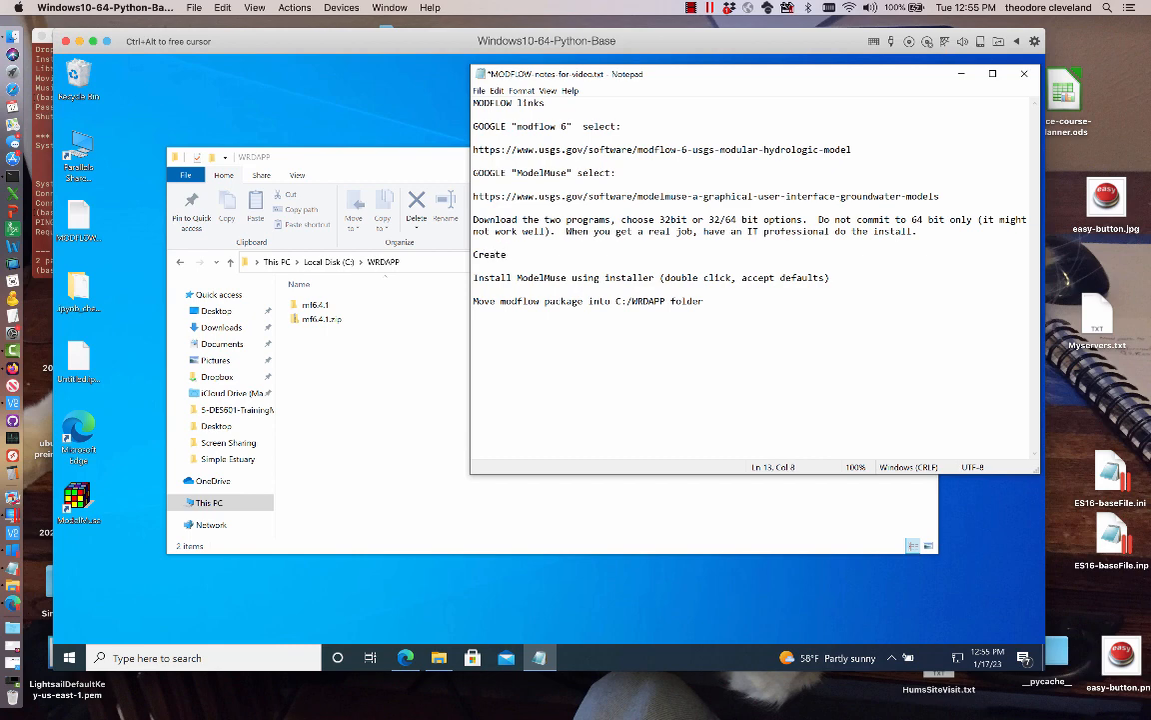
text( C:/WRDAPP folder to house )
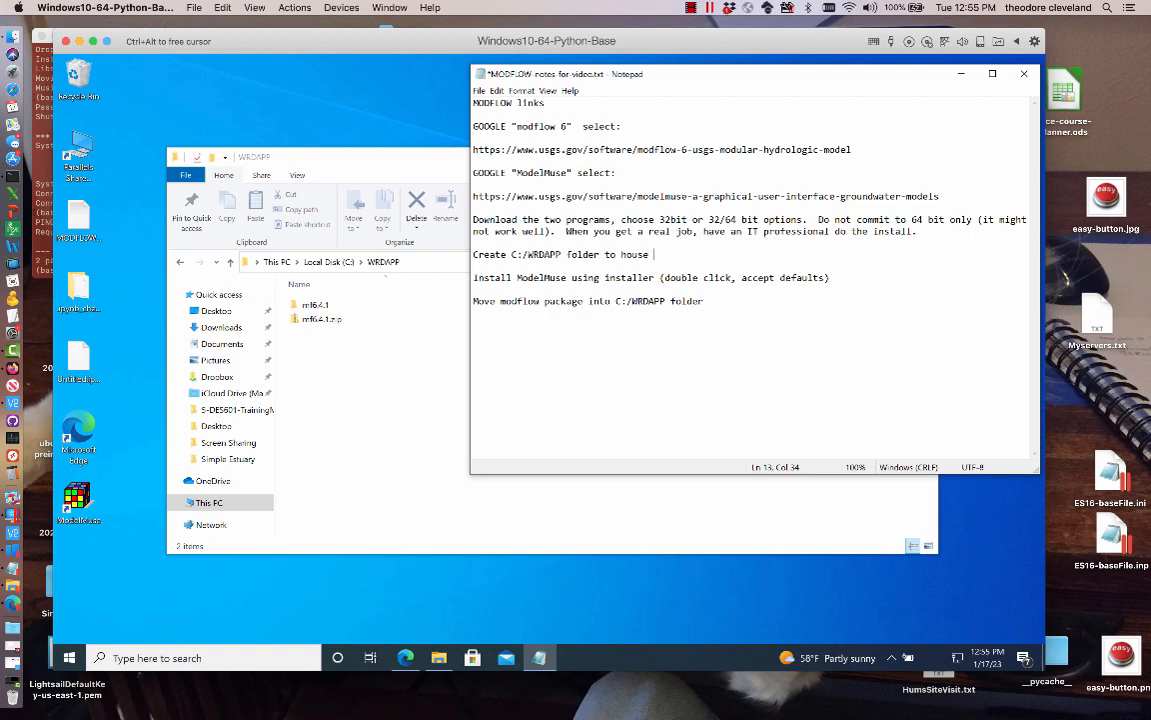
text(modflow binaries)
- Number the paragraph about downloading the two programs with "1." at its start
key(Up)
key(Up)
key(Up)
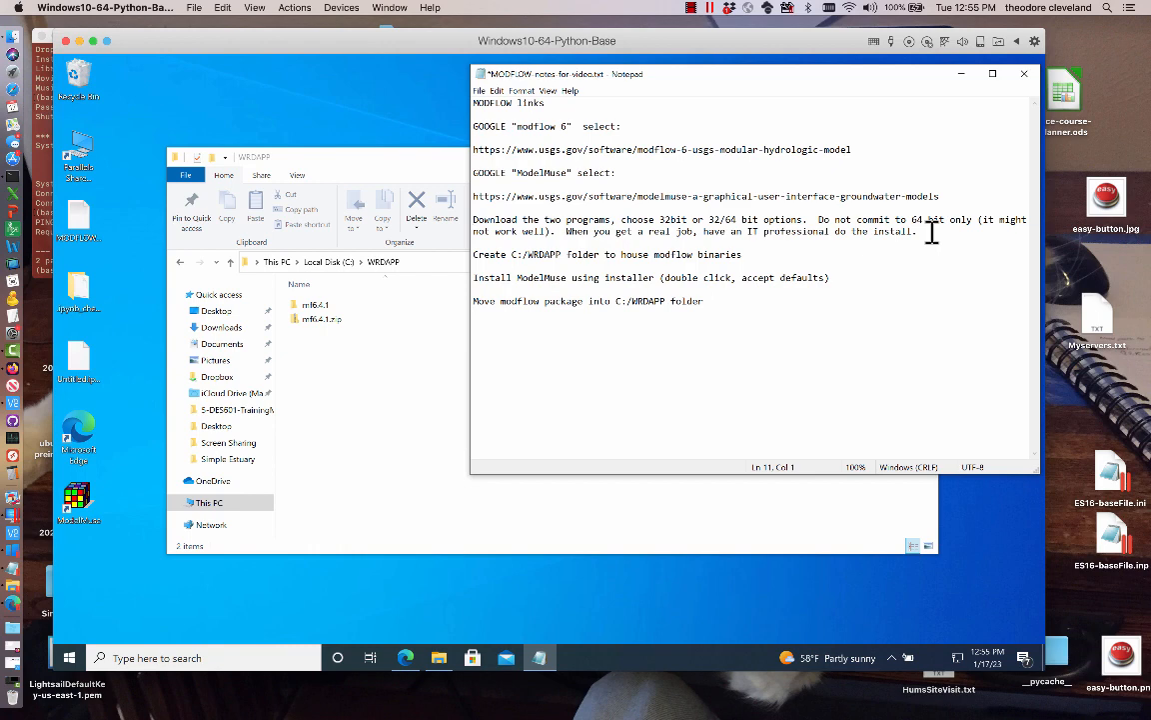
text(1>)
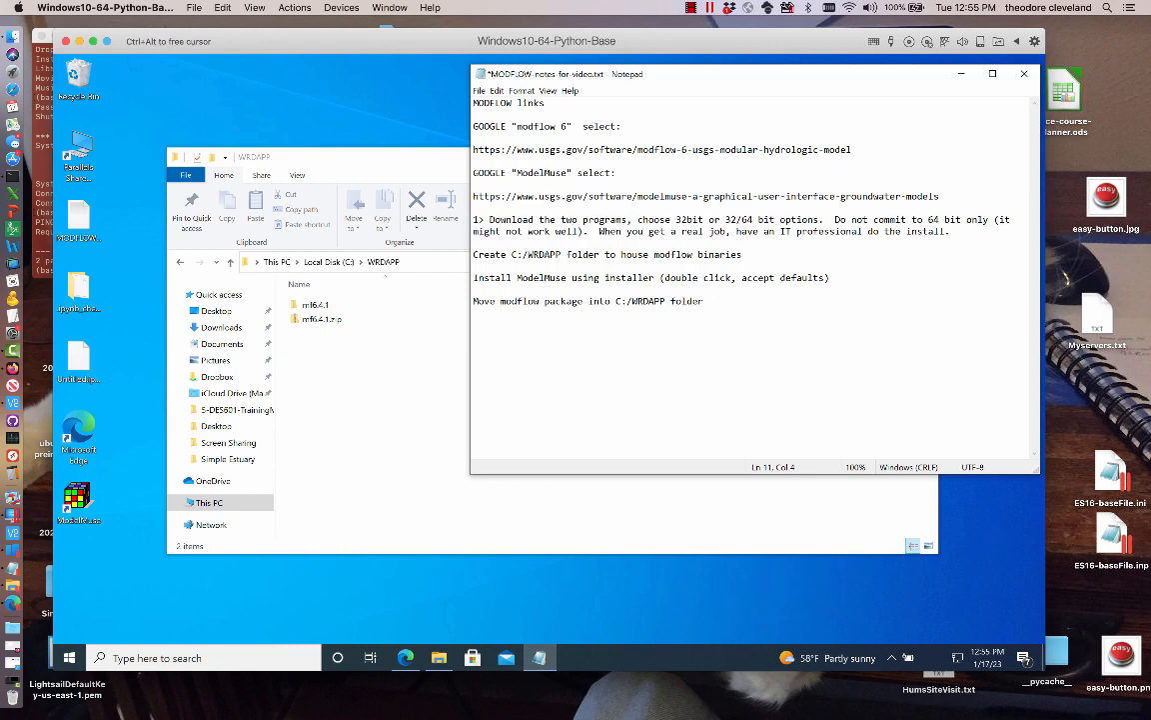
key(BackSpace)
key(BackSpace)
text(.)
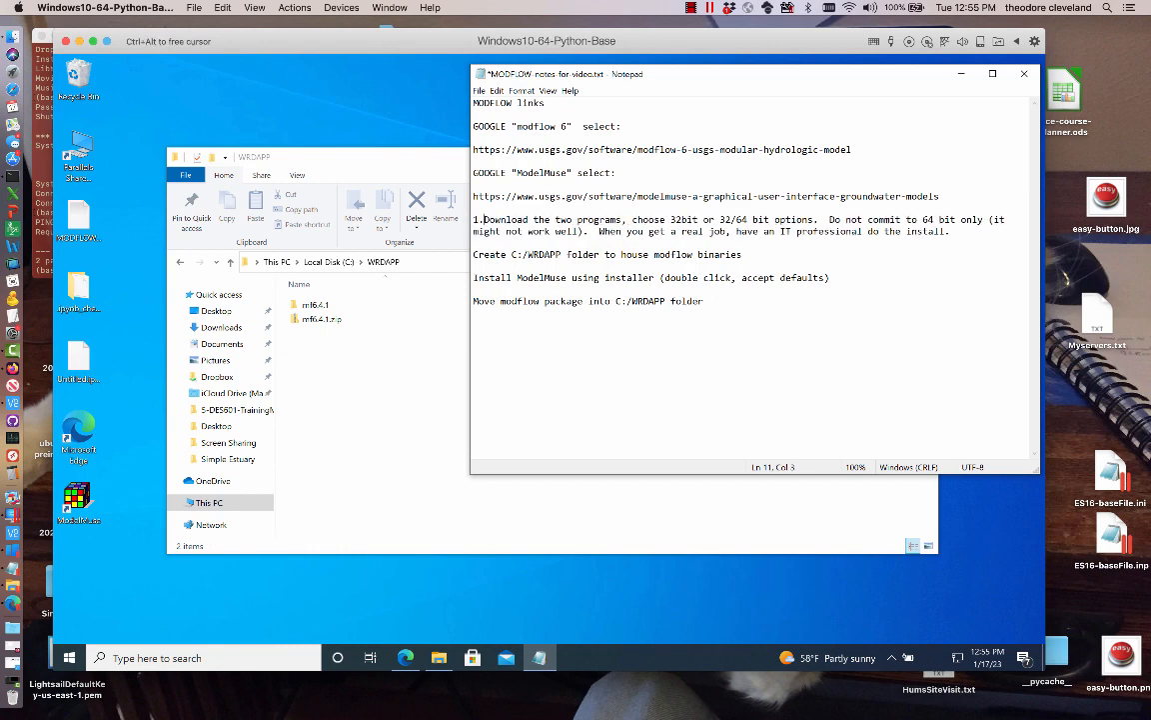
- Number the create folder, install ModelMuse and move modflow package lines as 2., 3. and 4
key(Down)
key(Down)
key(Down)
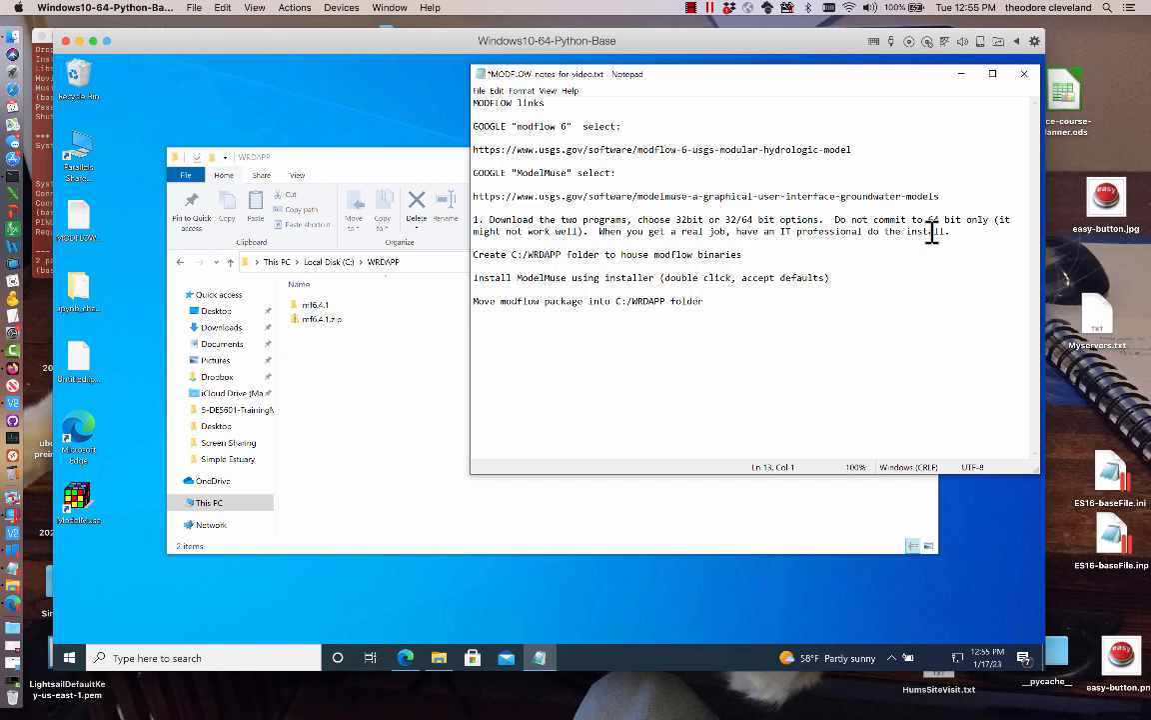
text(2.)
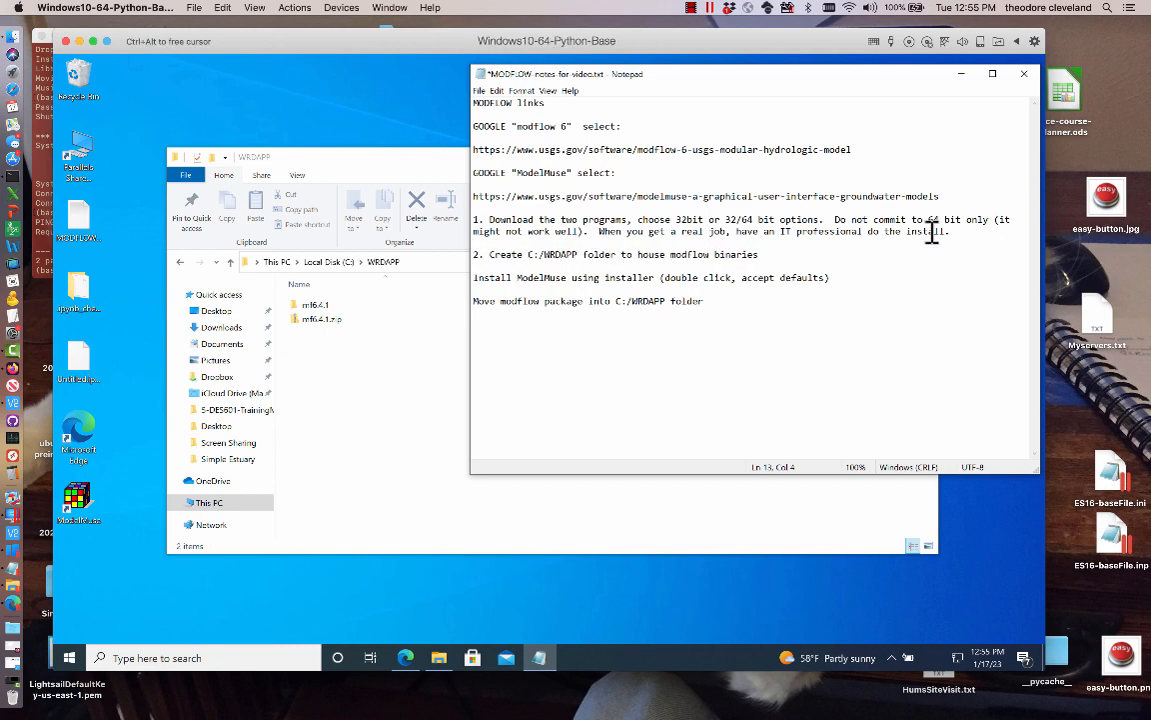
key(Down)
key(Down)
text(3.)
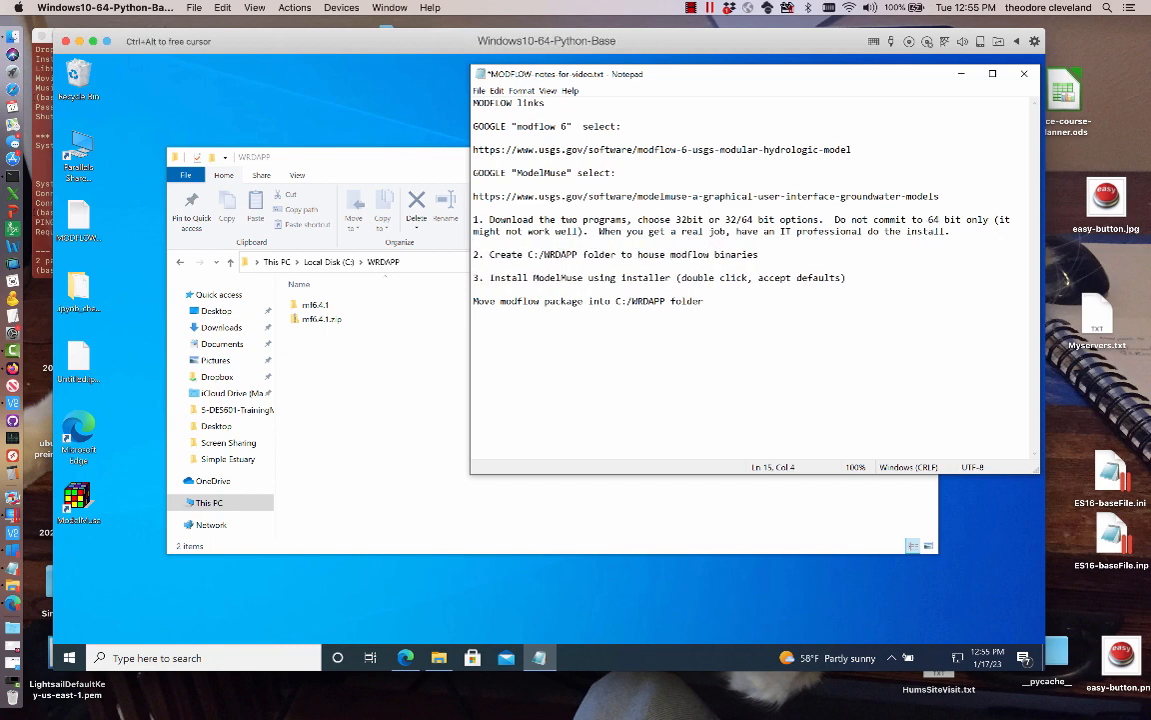
key(Down)
key(Down)
text(4.)
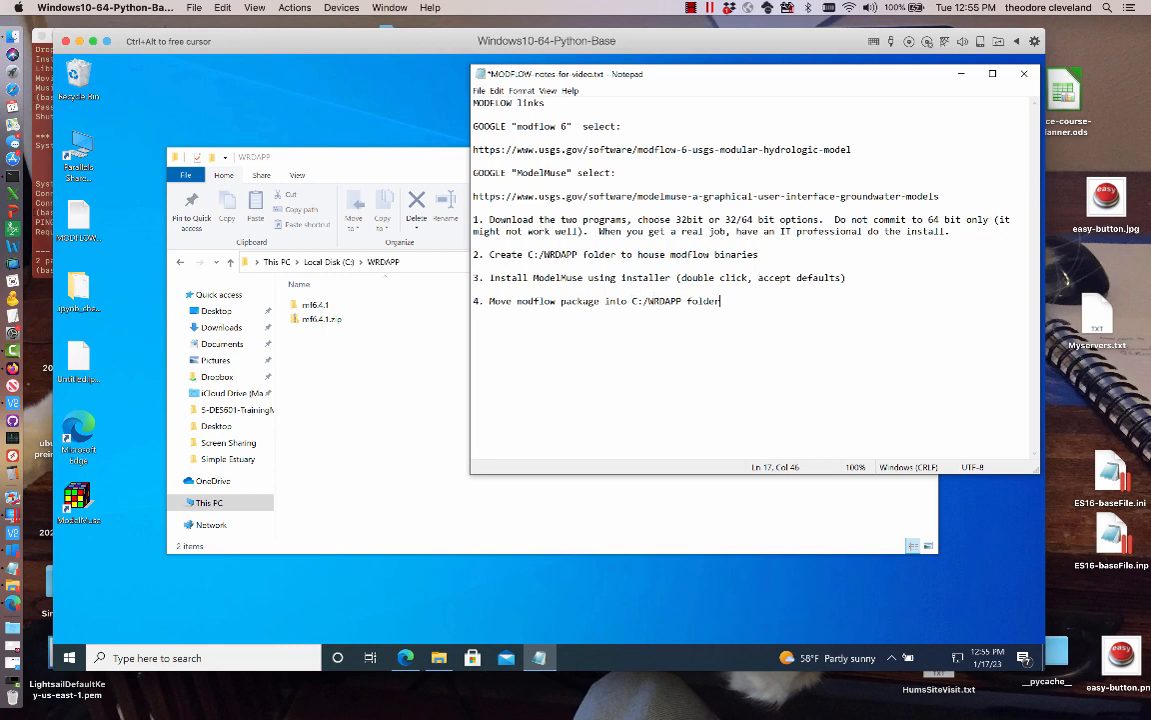
- Extend item 4 with ", extract package, put into folder root." and add the items "5. Start ModelMuse" and "6." below it
text(extract package, put into )
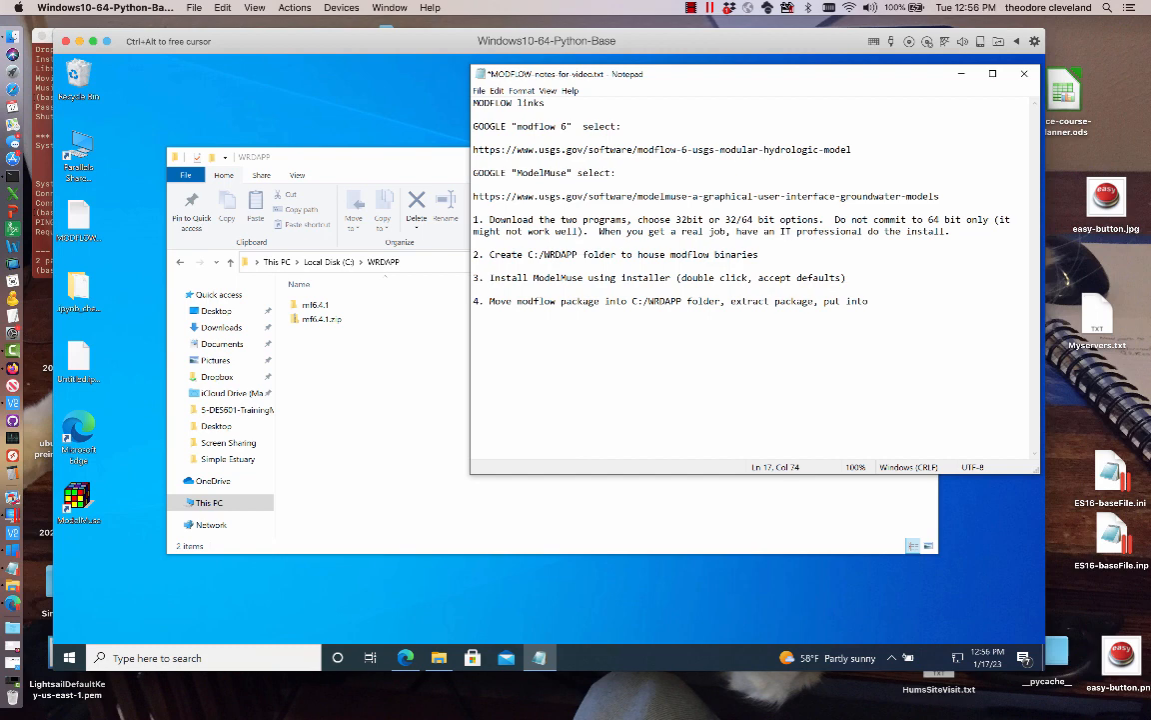
text(folder root.)
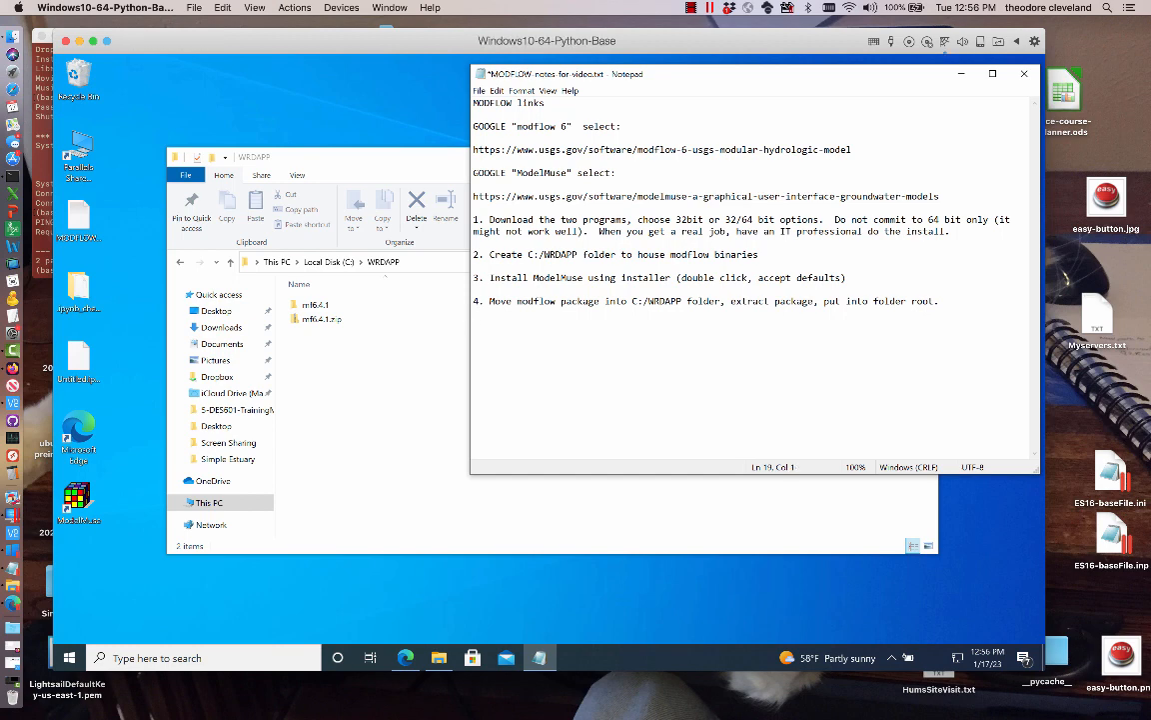
key(Return)
key(Return)
text(5. Sta)
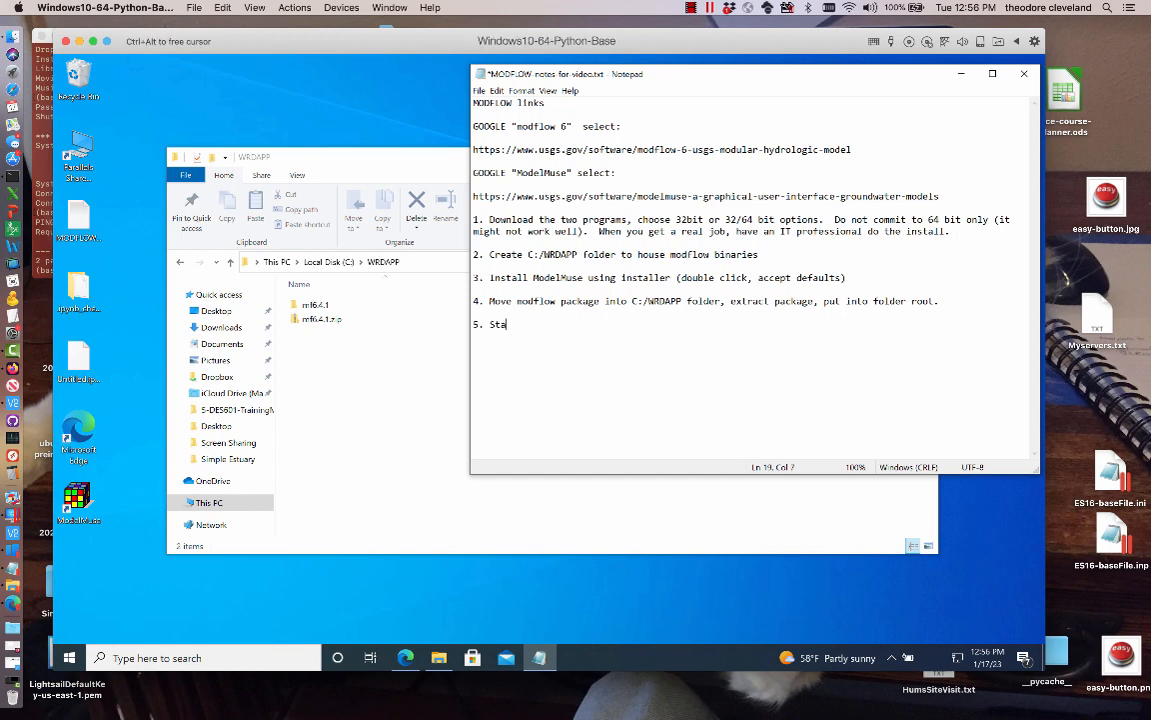
text(rt ModelMuse)
key(Return)
key(Return)
text(6.)
- Launch ModelMuse and add the sub-item "- create MODFLOW" under item 5 of the notes
double_click(78, 505)
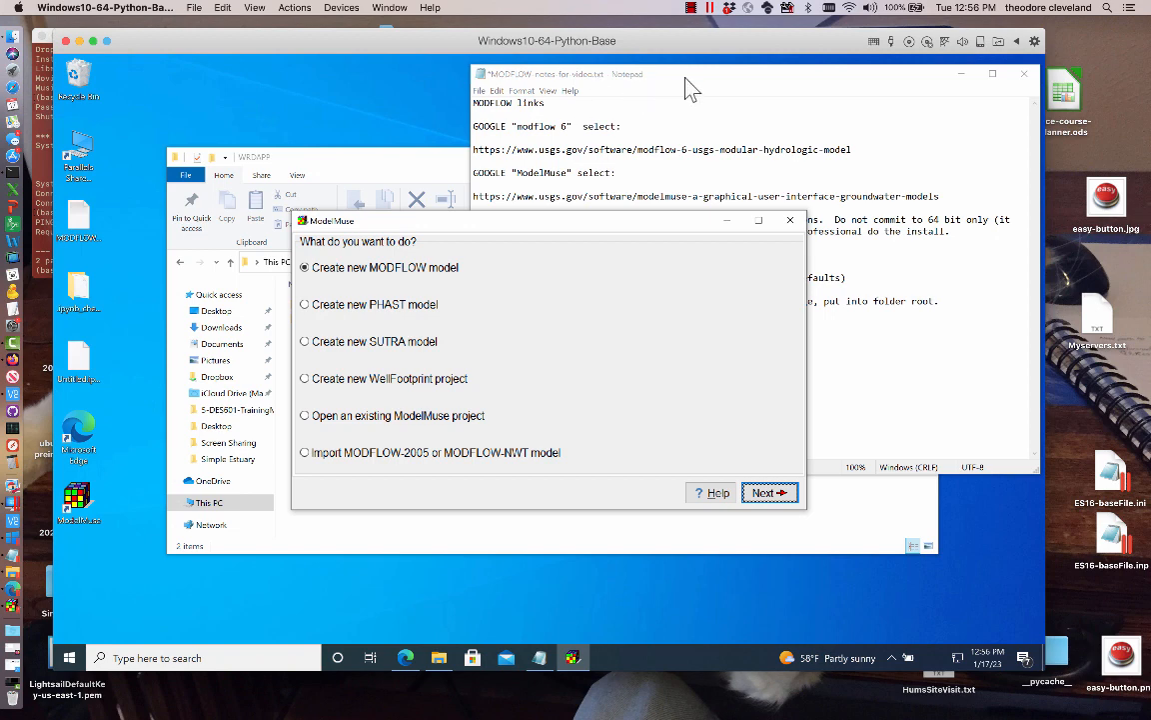
click(615, 69)
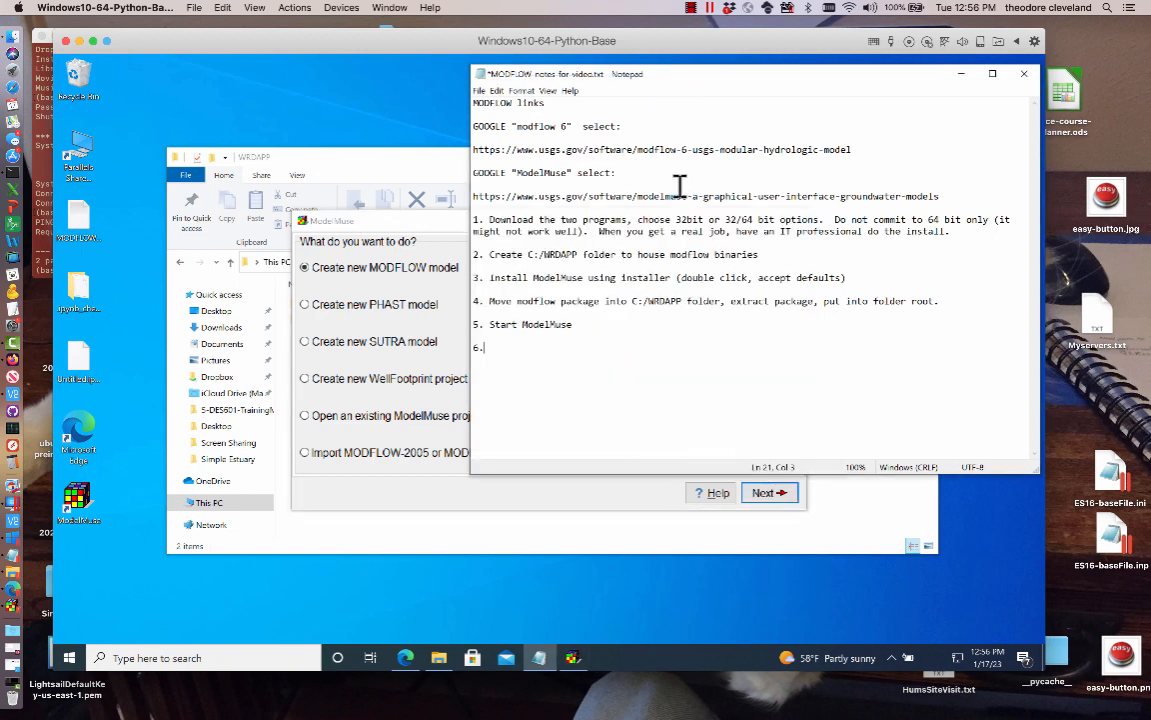
click(604, 326)
text(- create MODFLOW)
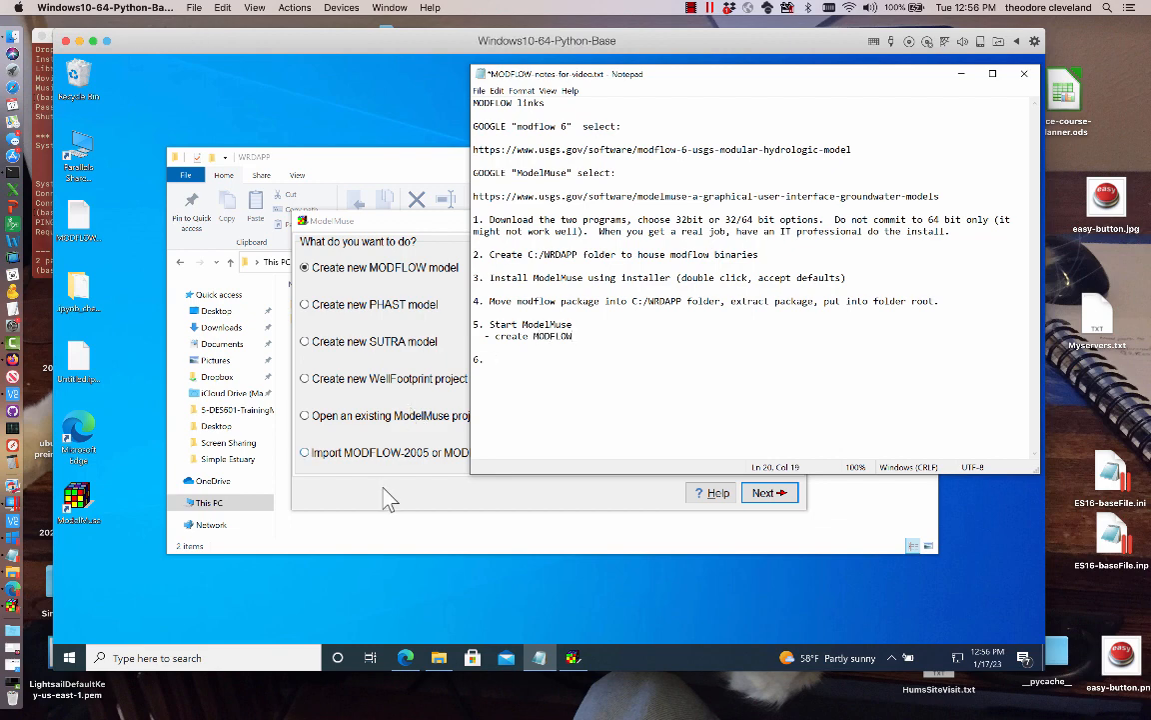
- Choose to create a new MODFLOW model in ModelMuse and continue to the initial grid settings
click(365, 265)
click(770, 493)
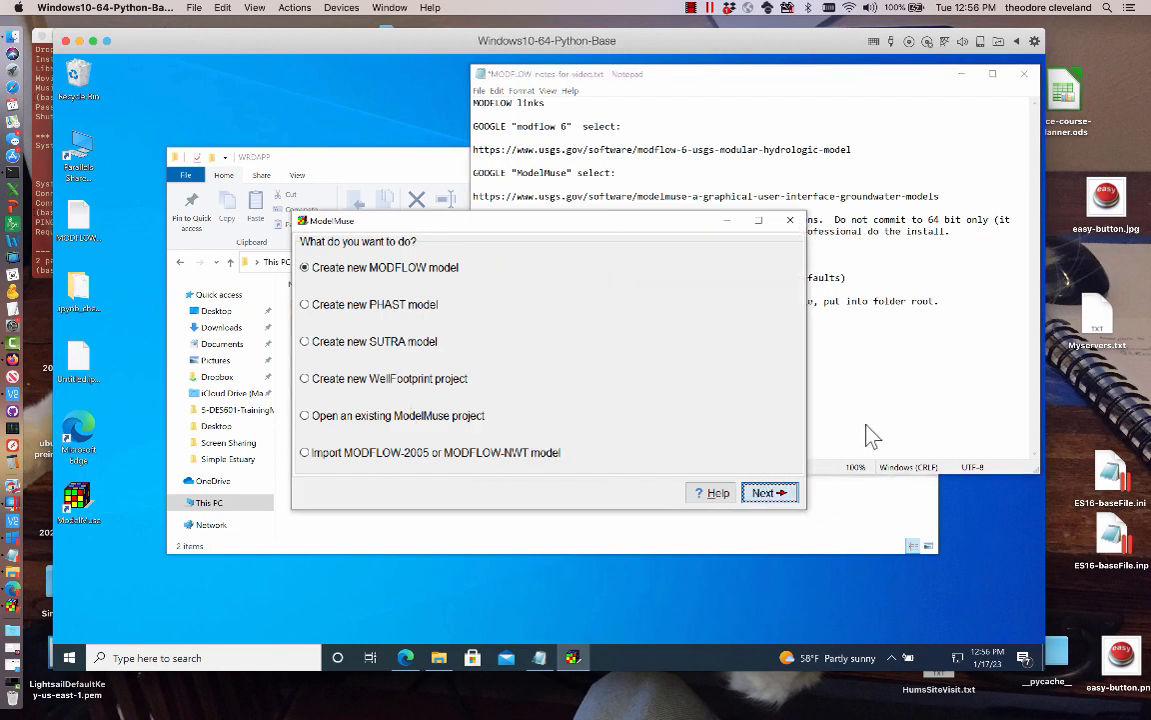
click(768, 495)
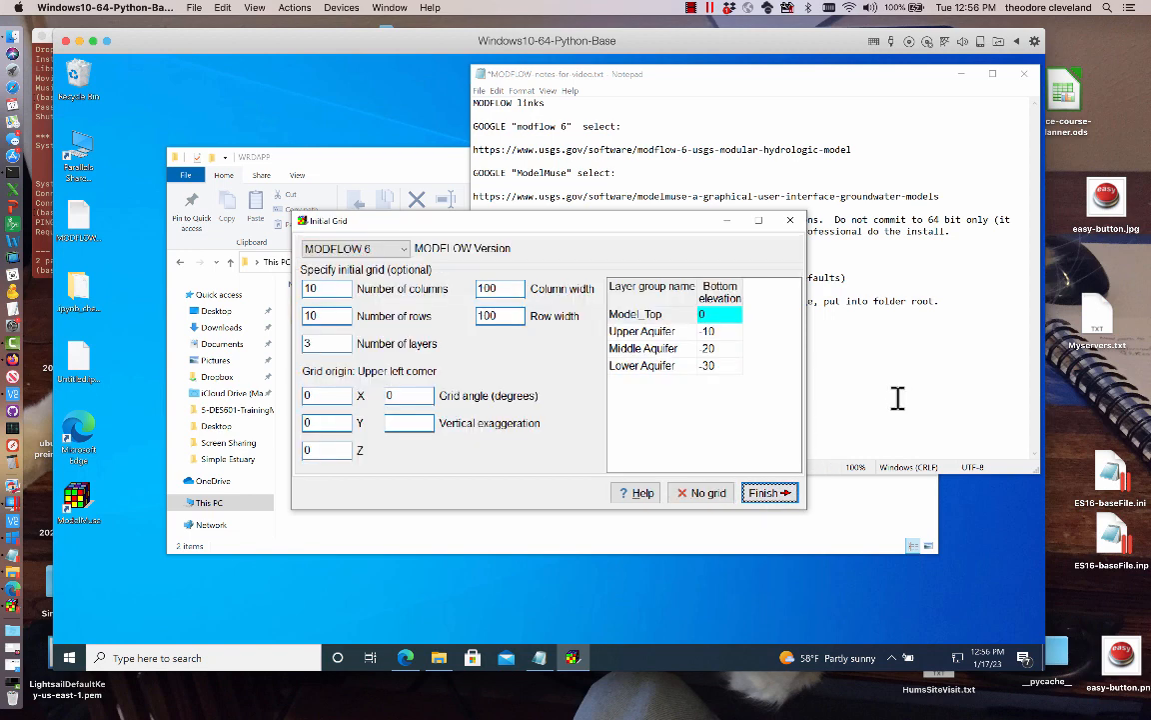
- Add two "next" sub-items under "- create MODFLOW" in the notes and finish the MODFLOW 6 initial grid with its default values
click(756, 373)
click(605, 340)
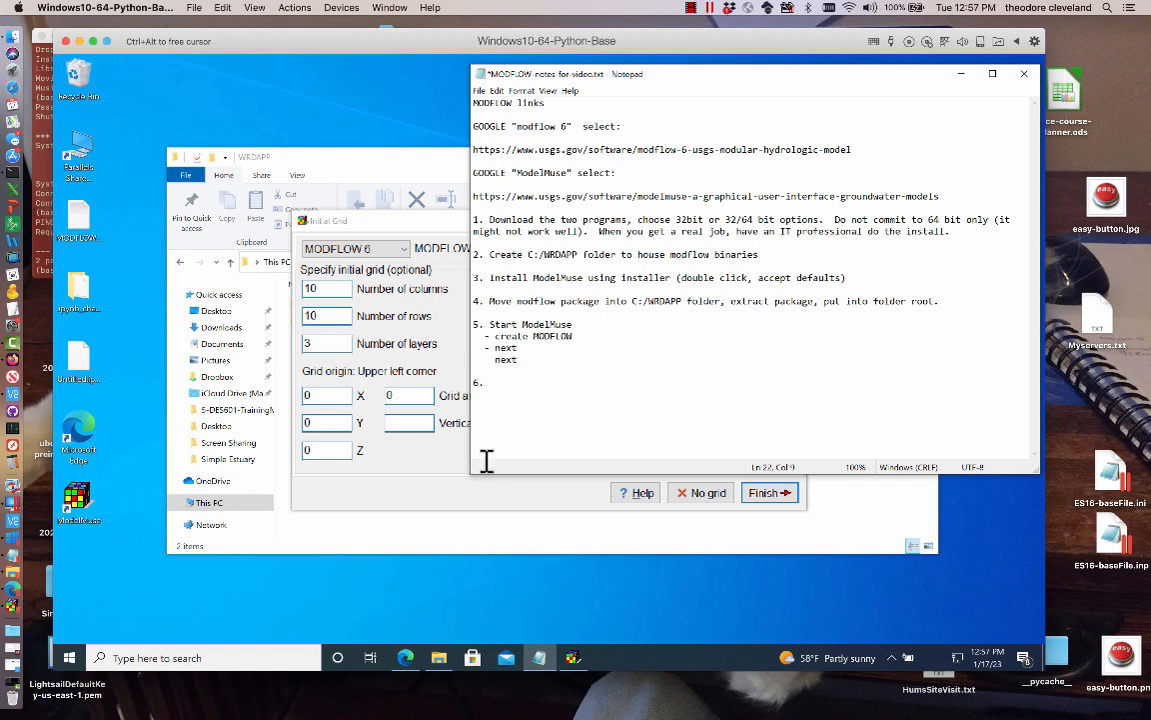
click(474, 490)
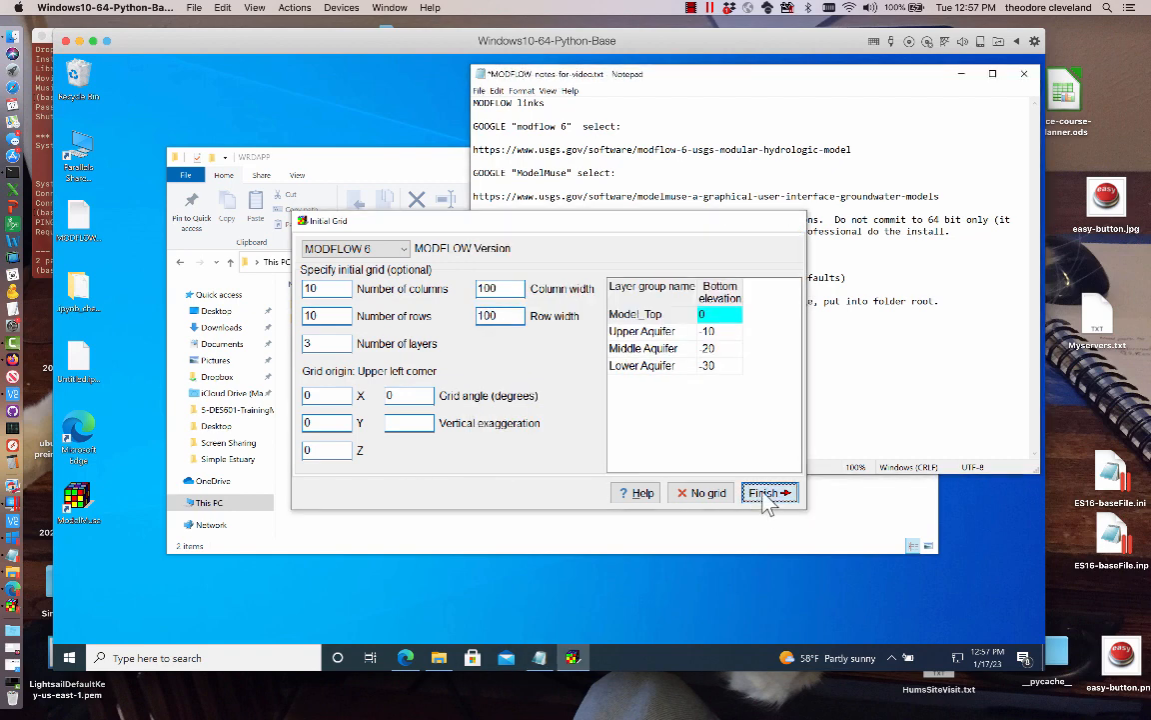
click(766, 494)
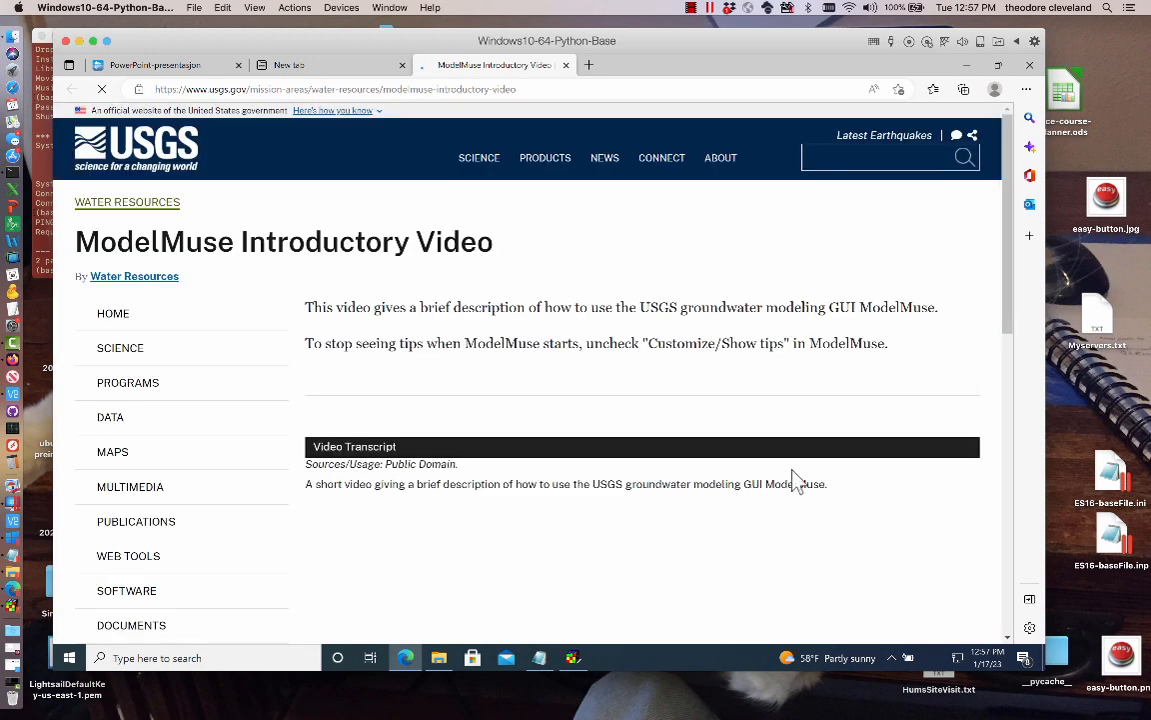
- Examine the ModelMuse Introductory Video page on the USGS site and close it
scroll(627, 342, down, 2)
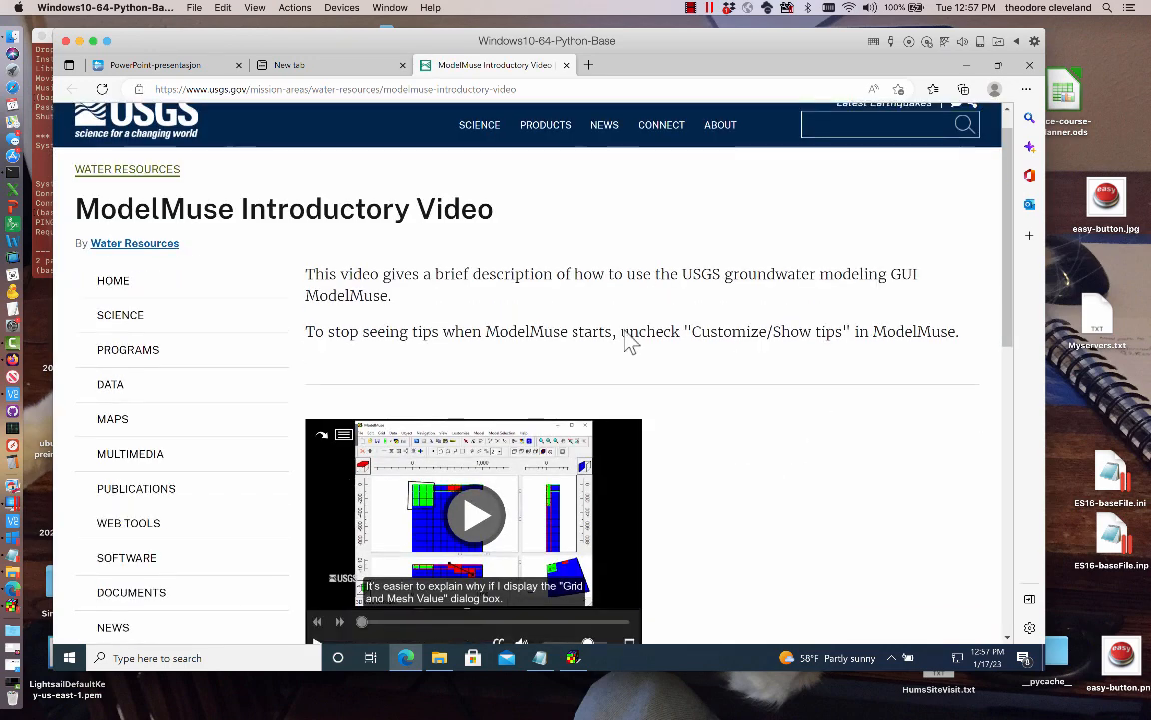
scroll(626, 332, down, 6)
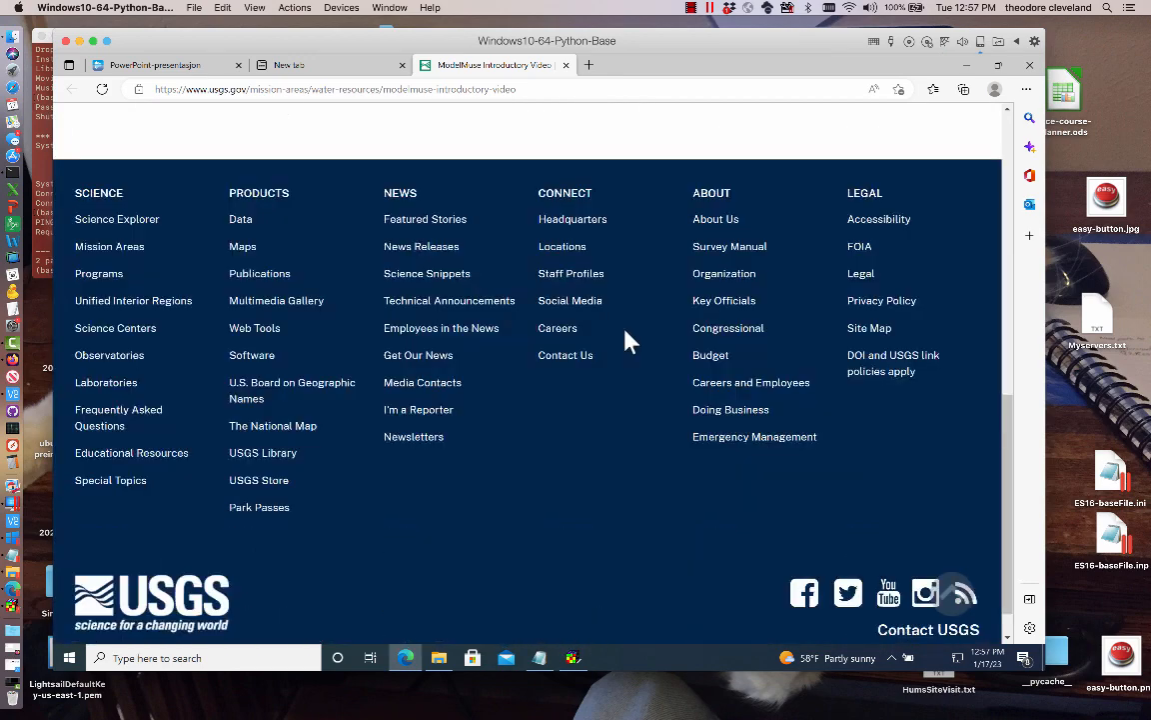
scroll(627, 331, up, 7)
scroll(636, 326, down, 1)
scroll(638, 334, down, 2)
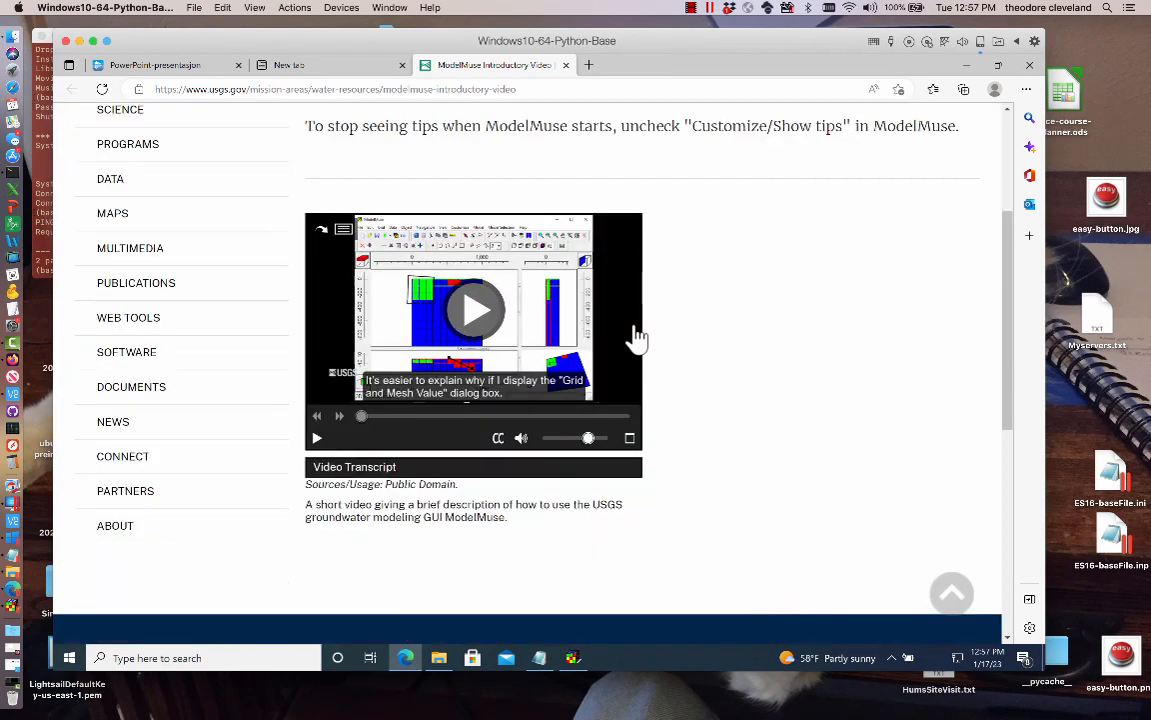
scroll(634, 332, up, 4)
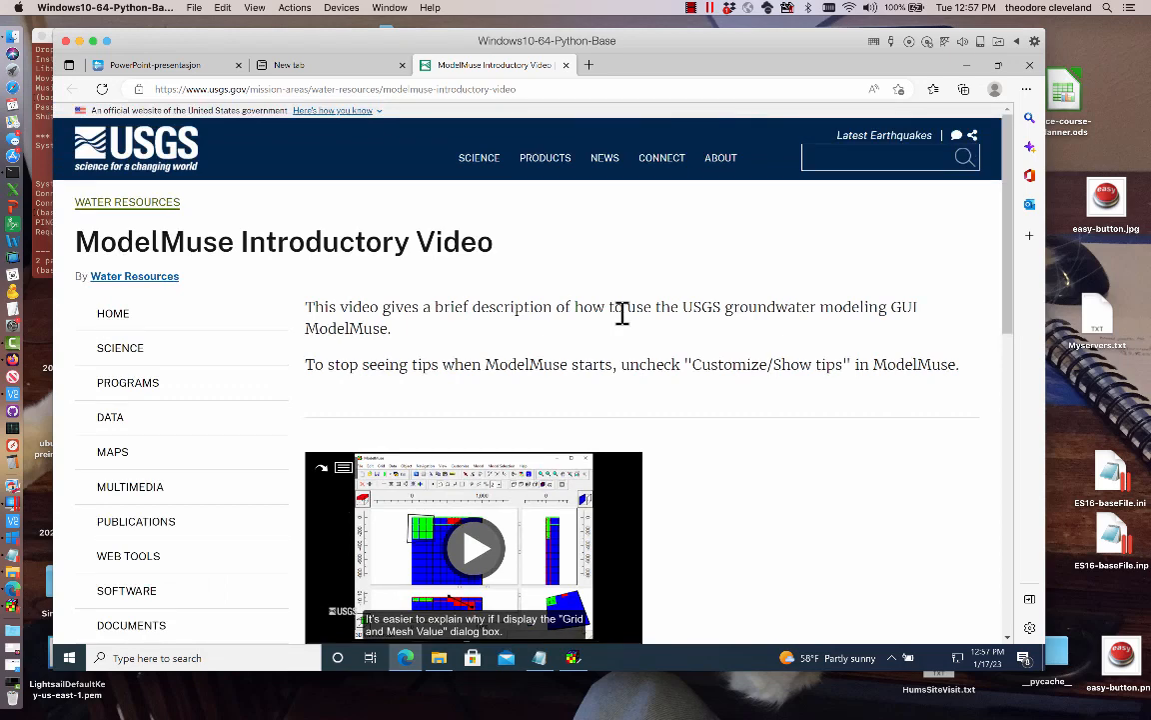
scroll(619, 311, down, 2)
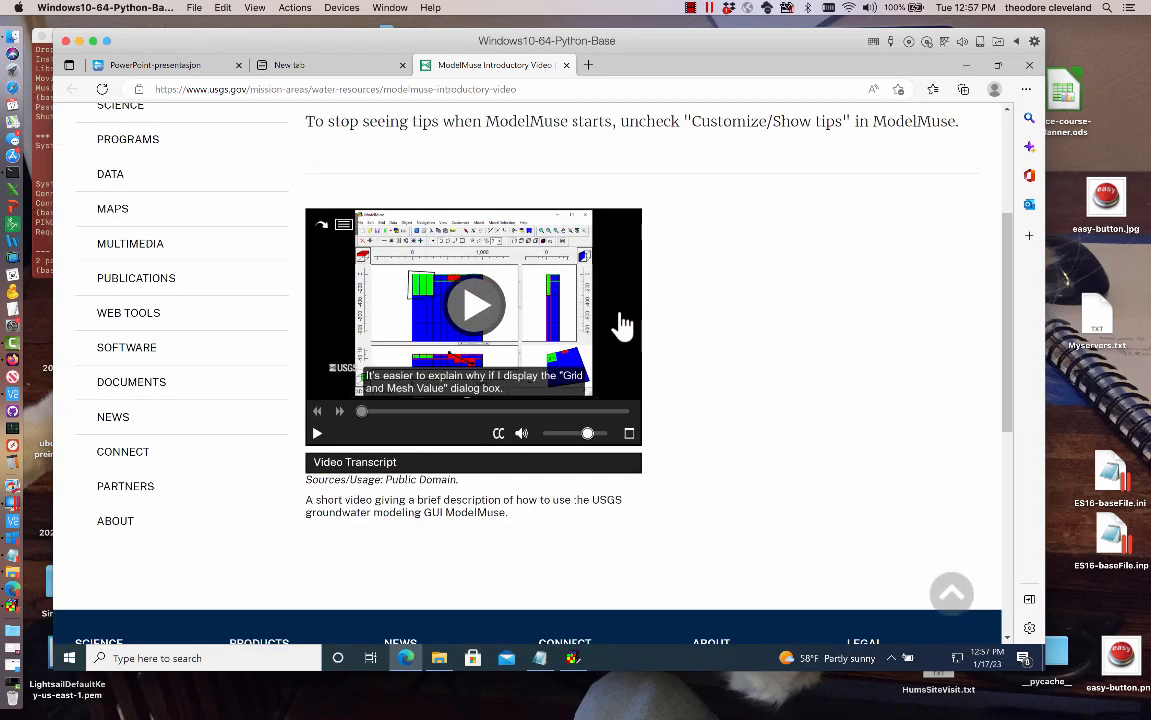
scroll(622, 325, up, 2)
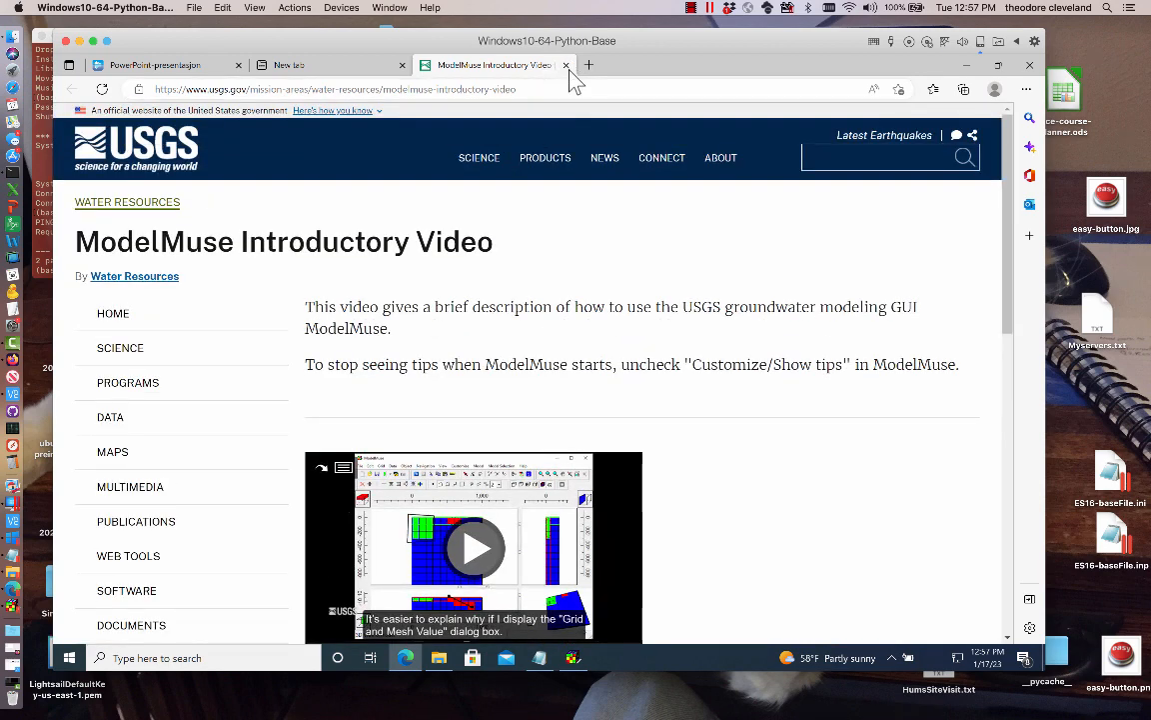
click(566, 65)
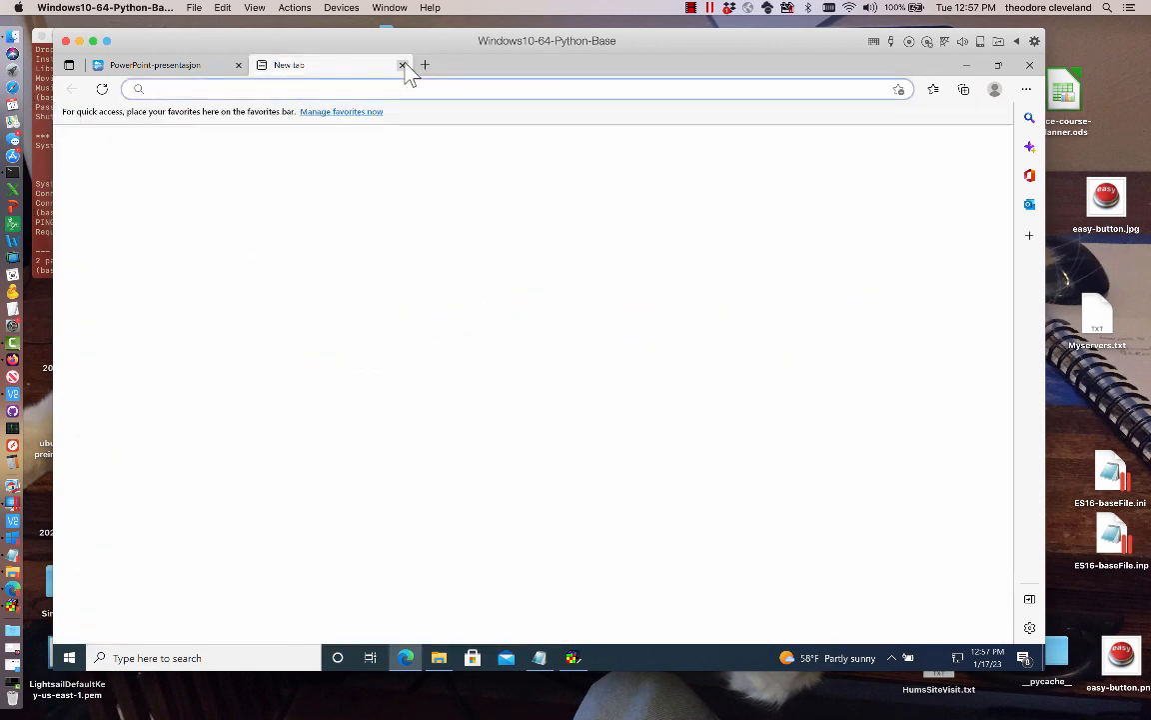
- Close the empty browser tab, minimize the browser and move the ModelMuse window to the upper part of the desktop
click(403, 66)
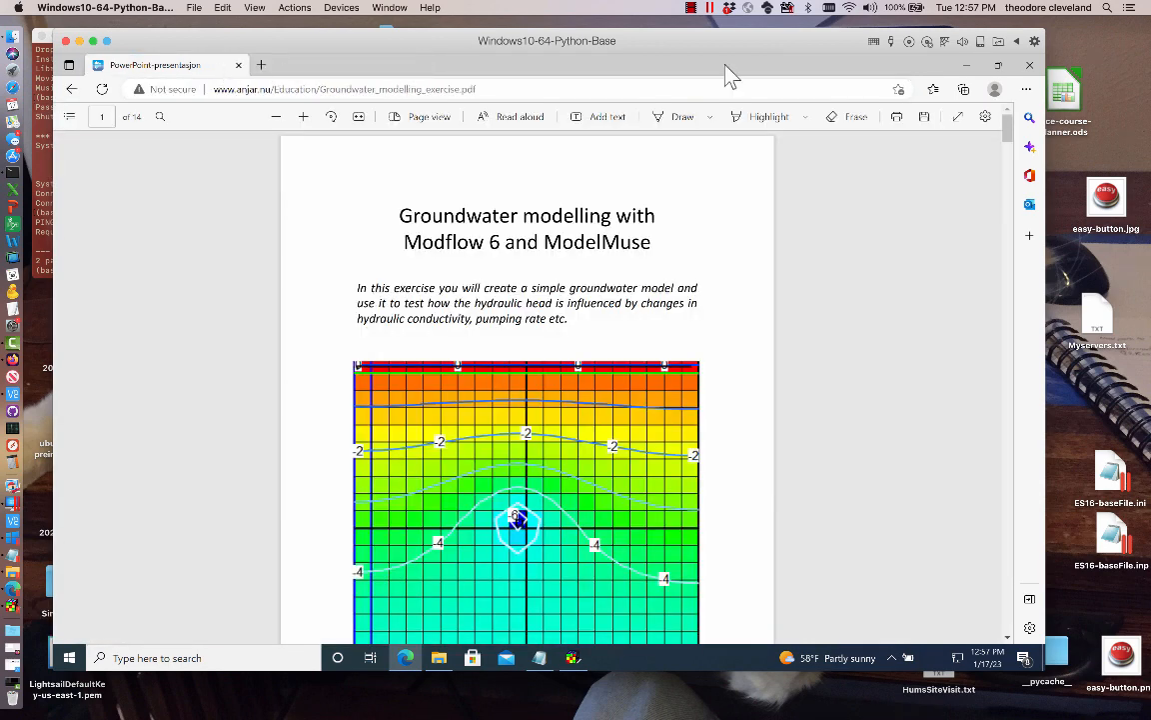
click(965, 66)
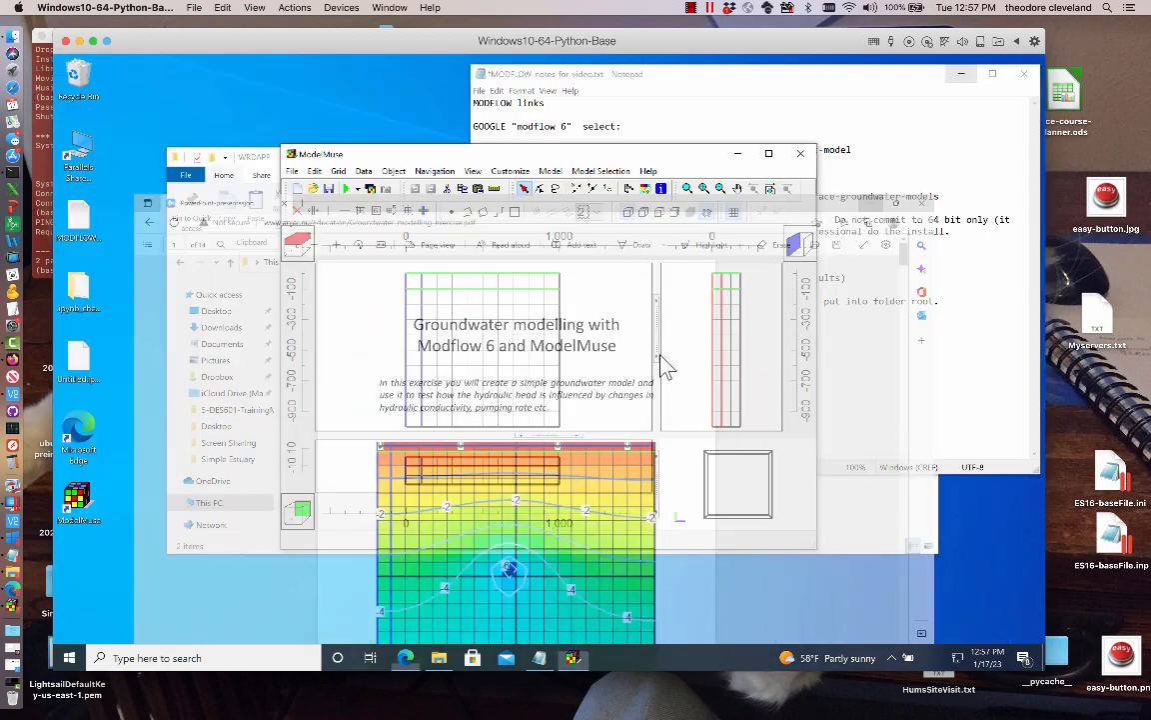
drag(708, 157, 536, 87)
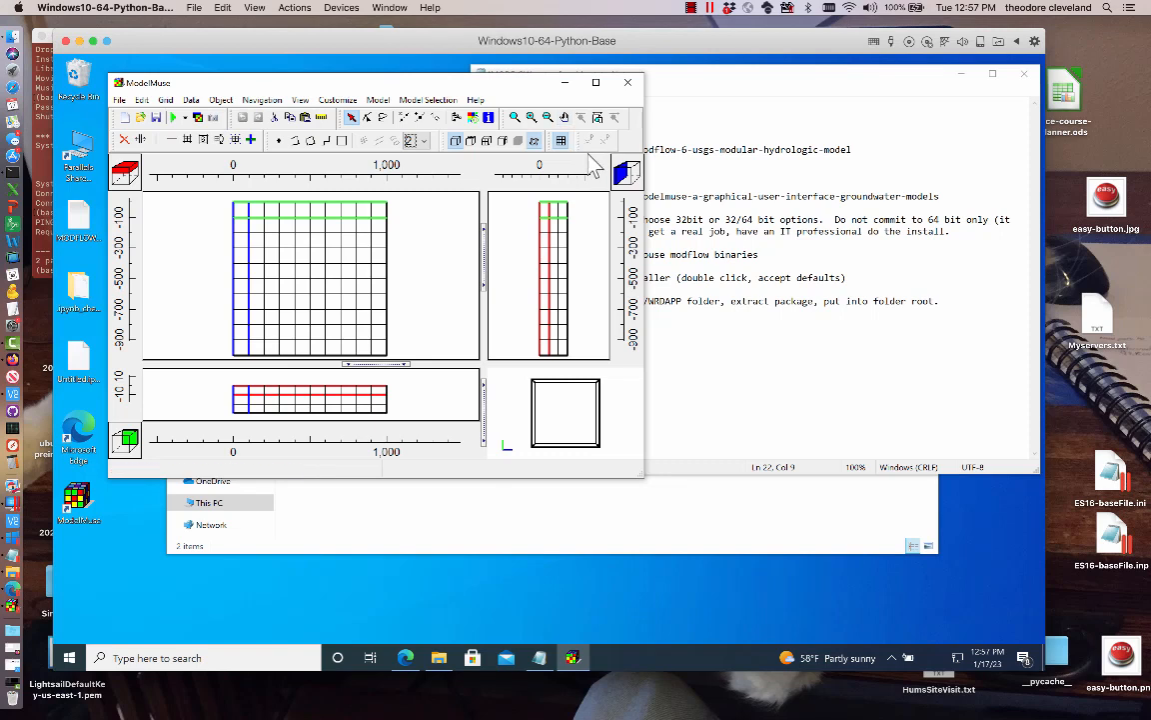
- Begin item 6 in the notes and add the sub-item "- Model/MODFLOW/" at the end of item 5
click(379, 100)
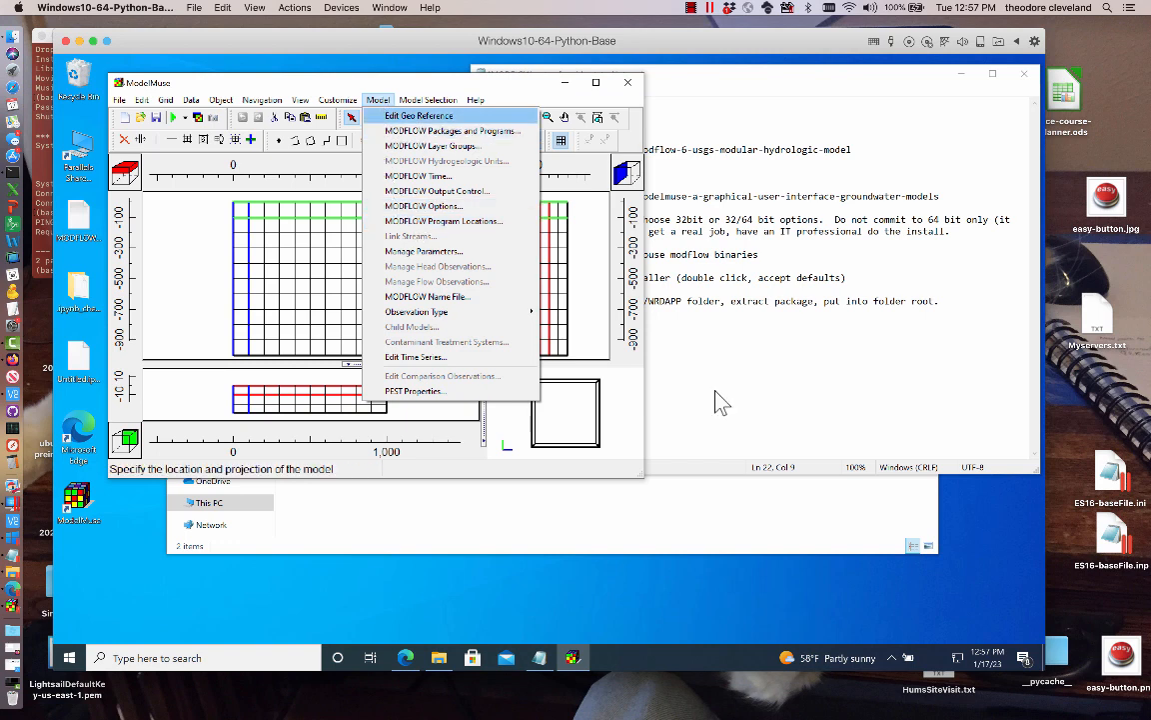
click(742, 382)
text(6.)
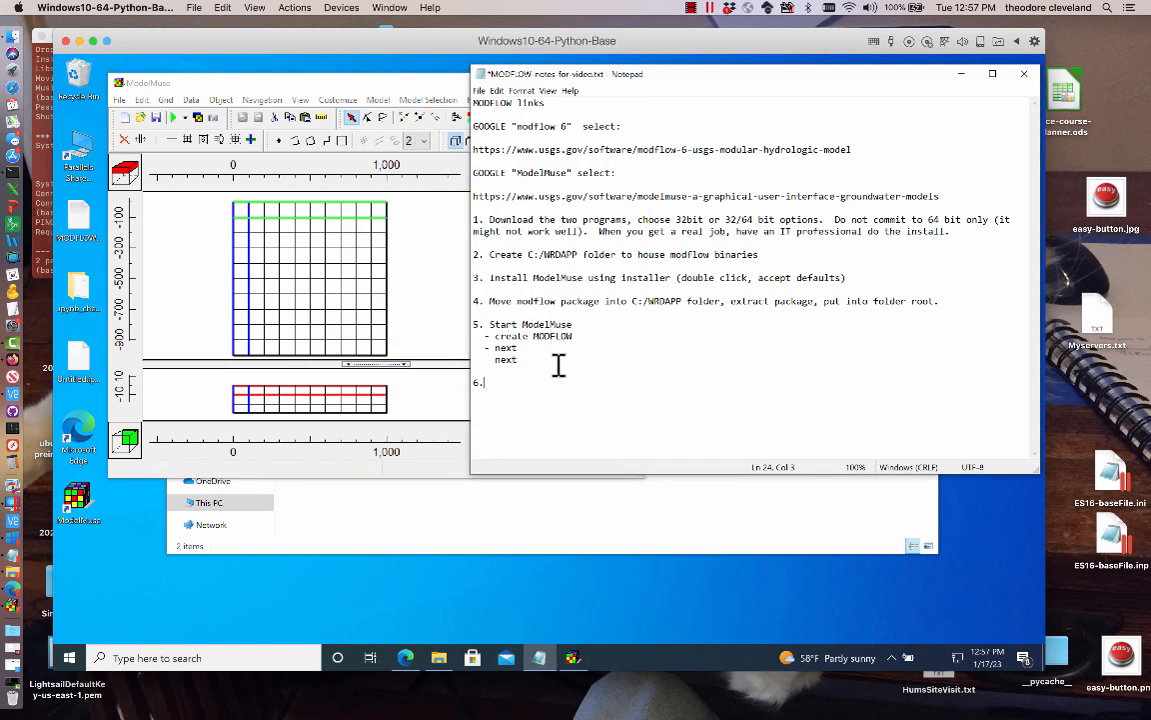
click(557, 362)
key(Return)
text(Model/MODFLOW/)
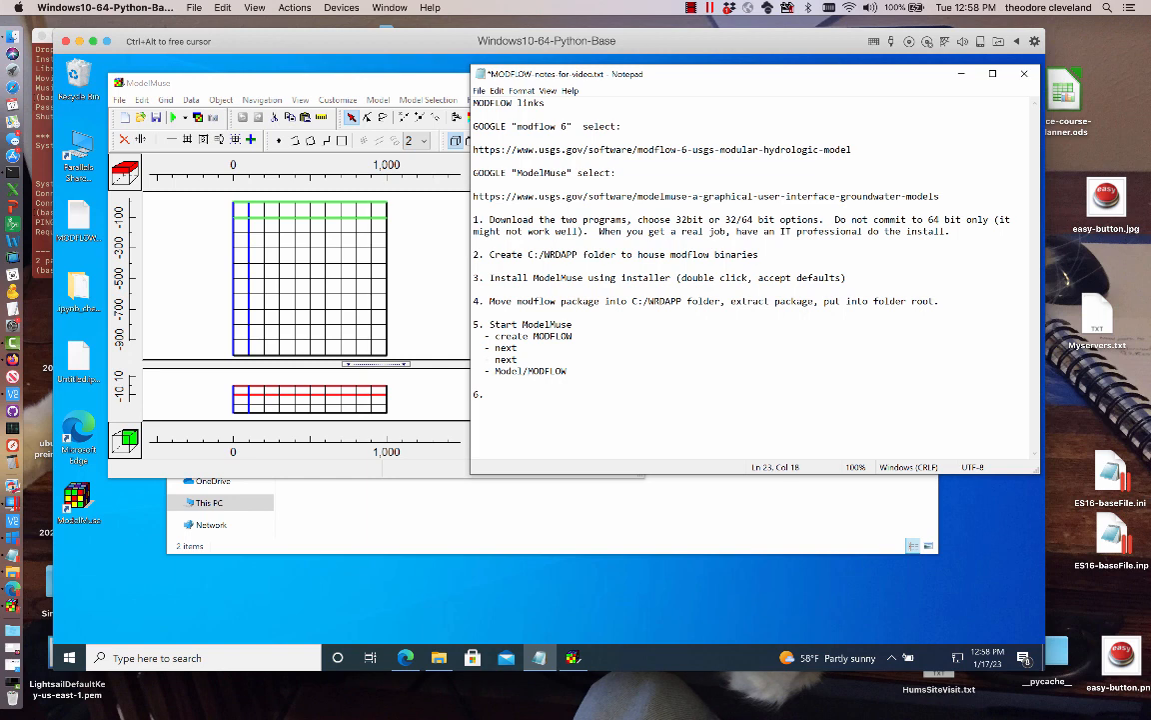
- Check the command name in ModelMuse and complete the last sub-item of item 5 as "Model/MODFLOW Program Locations"
click(415, 83)
click(378, 100)
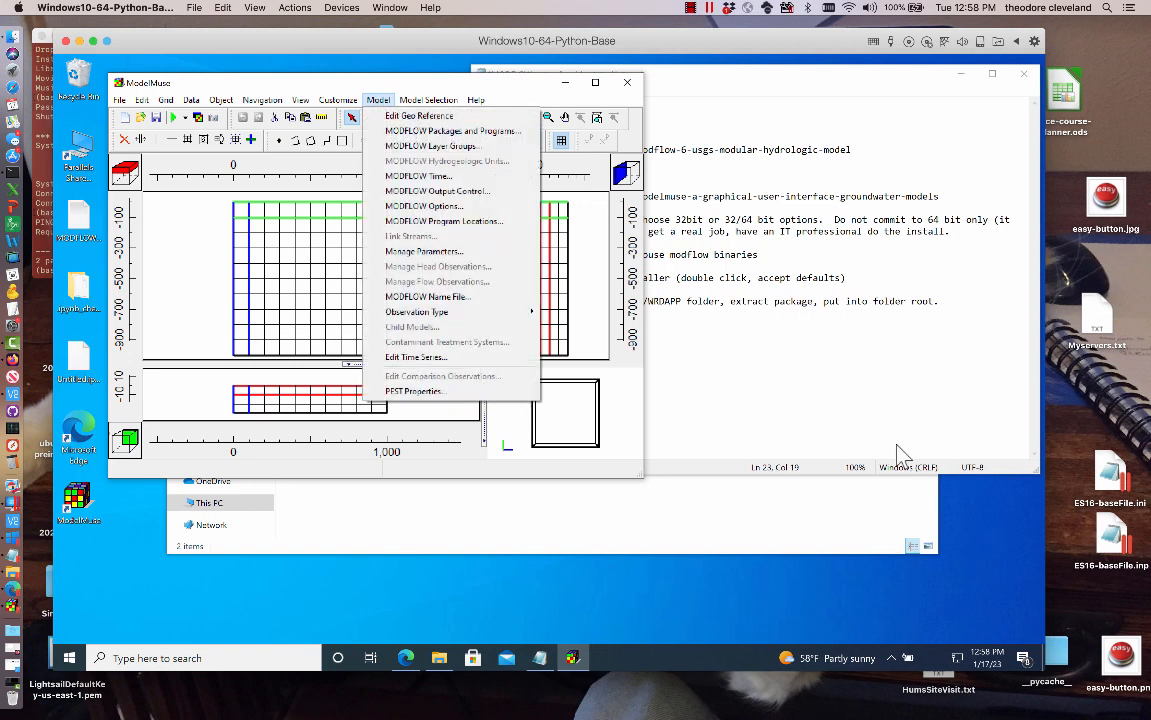
click(843, 381)
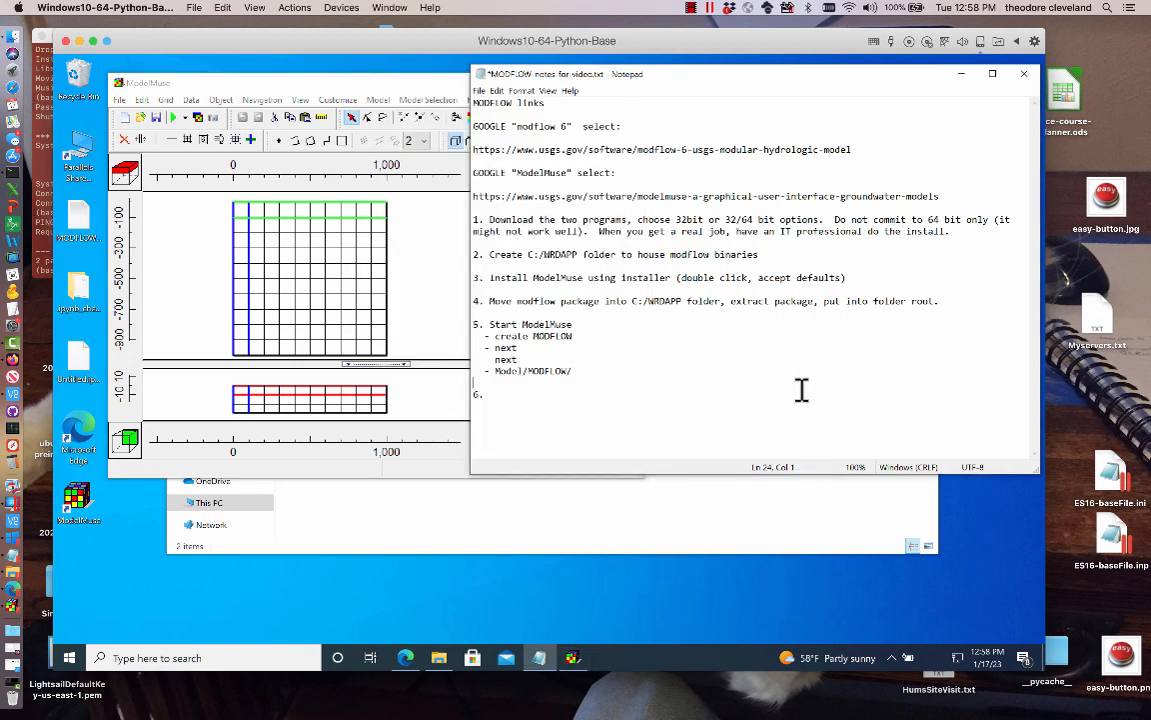
click(591, 374)
text(Program Locations)
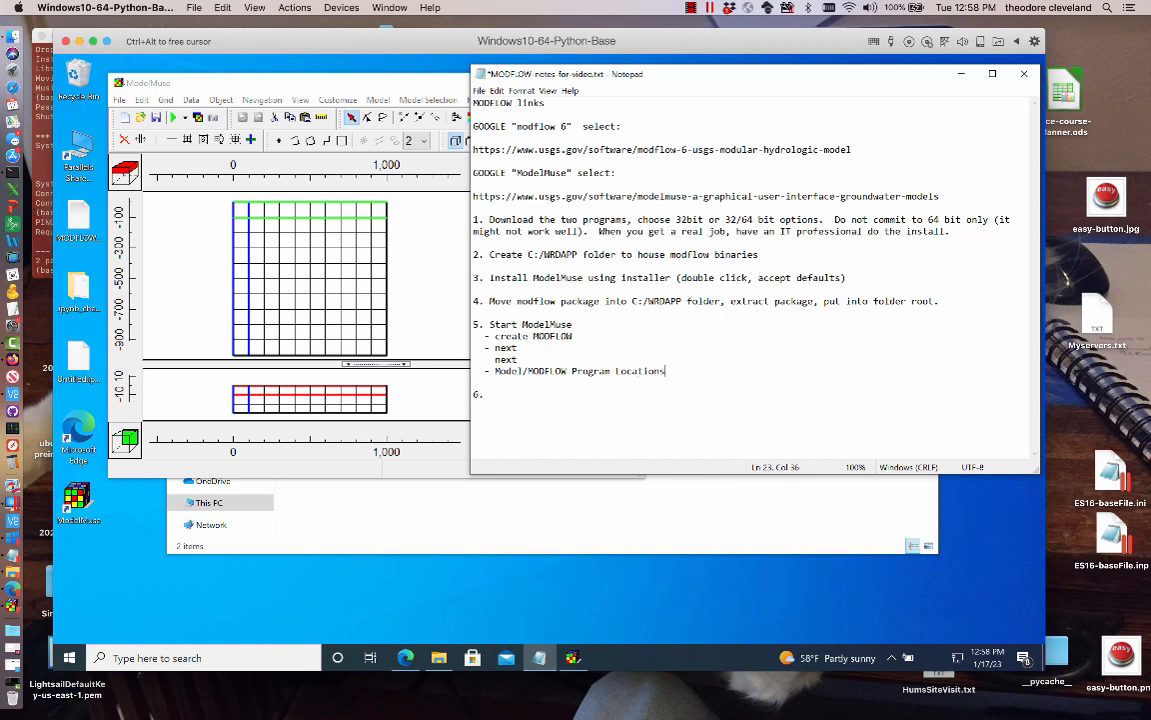
- Examine the executable paths set for Modflow 6 and Modflow 2005 in ModelMuse's MODFLOW Program Locations
click(402, 125)
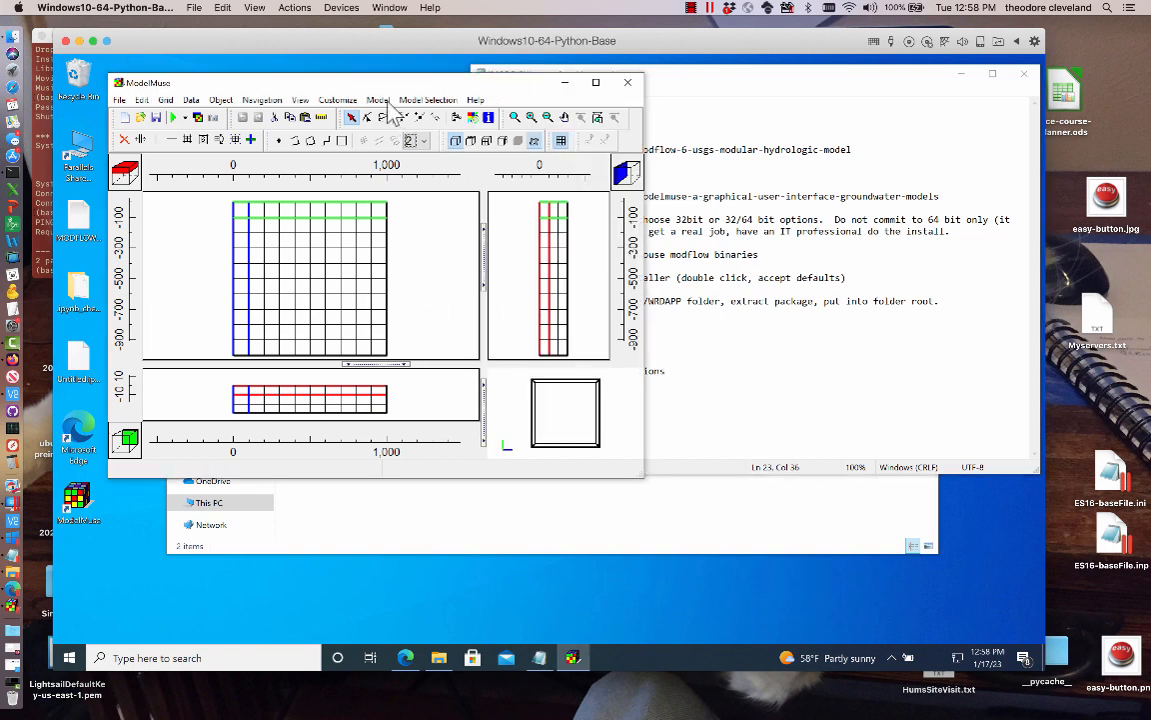
click(377, 100)
click(403, 222)
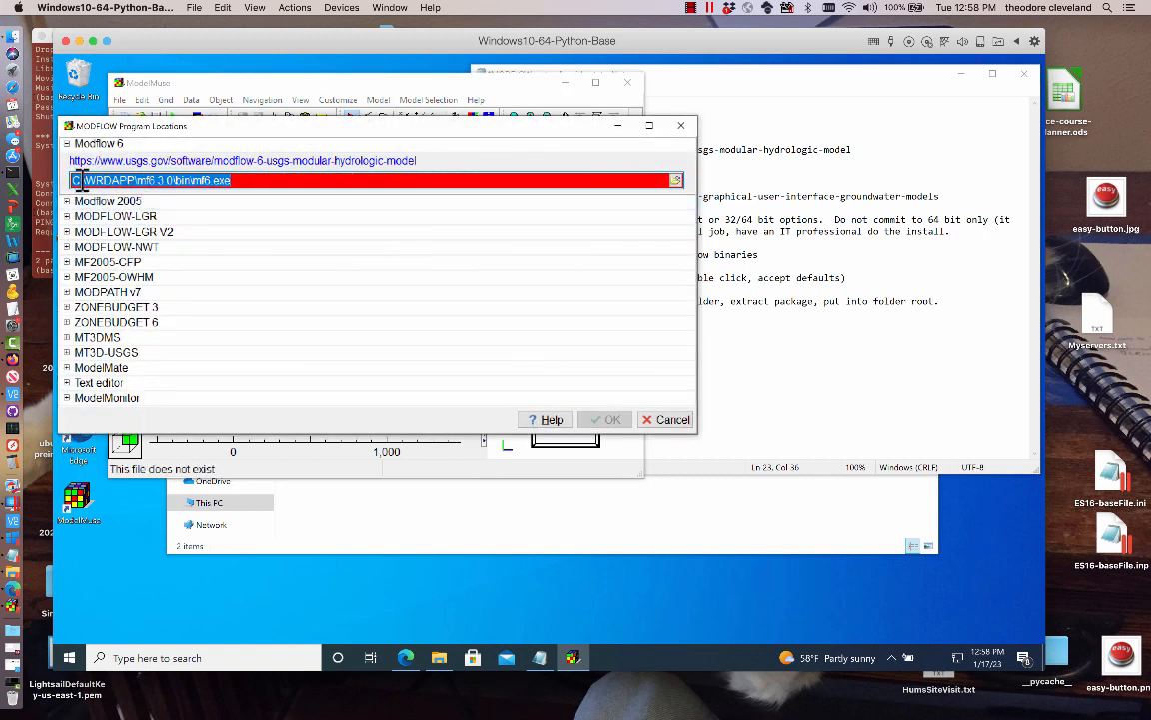
click(155, 180)
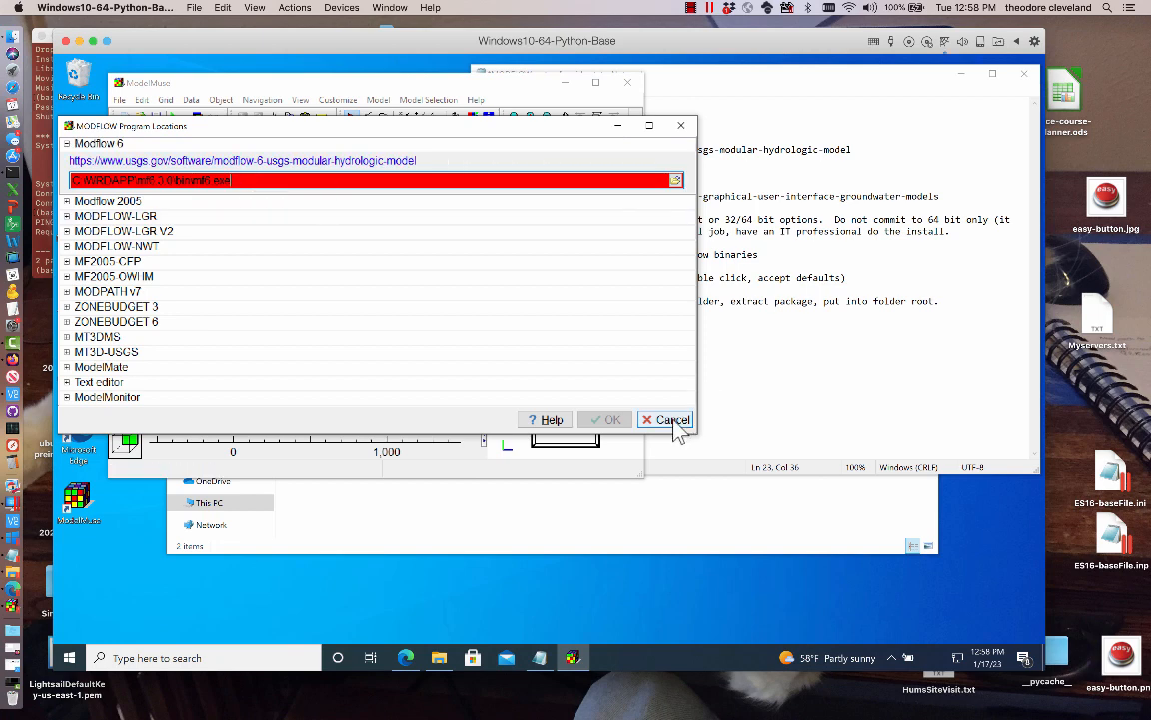
double_click(130, 201)
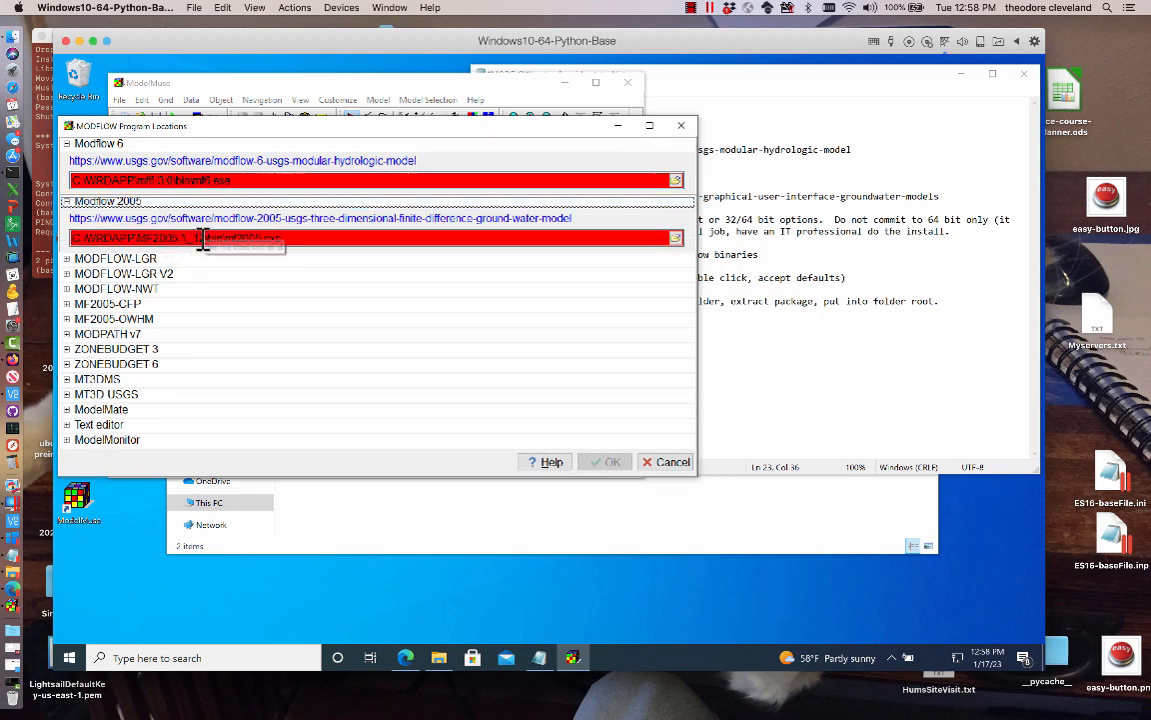
click(203, 238)
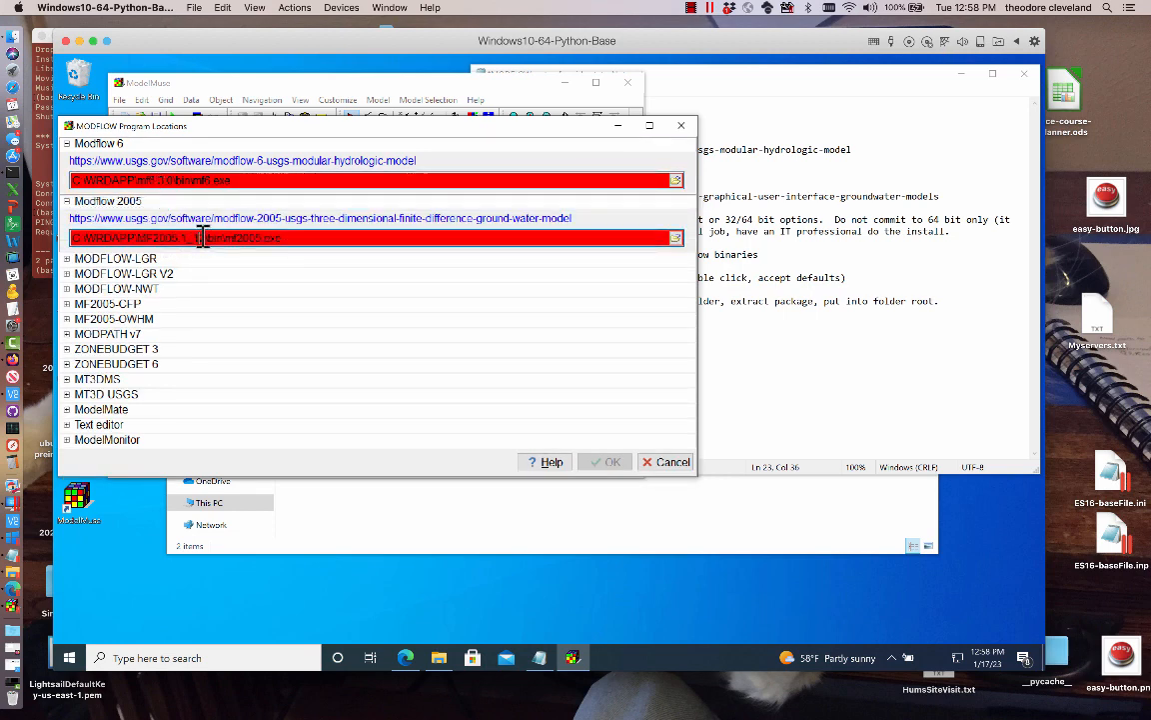
double_click(156, 143)
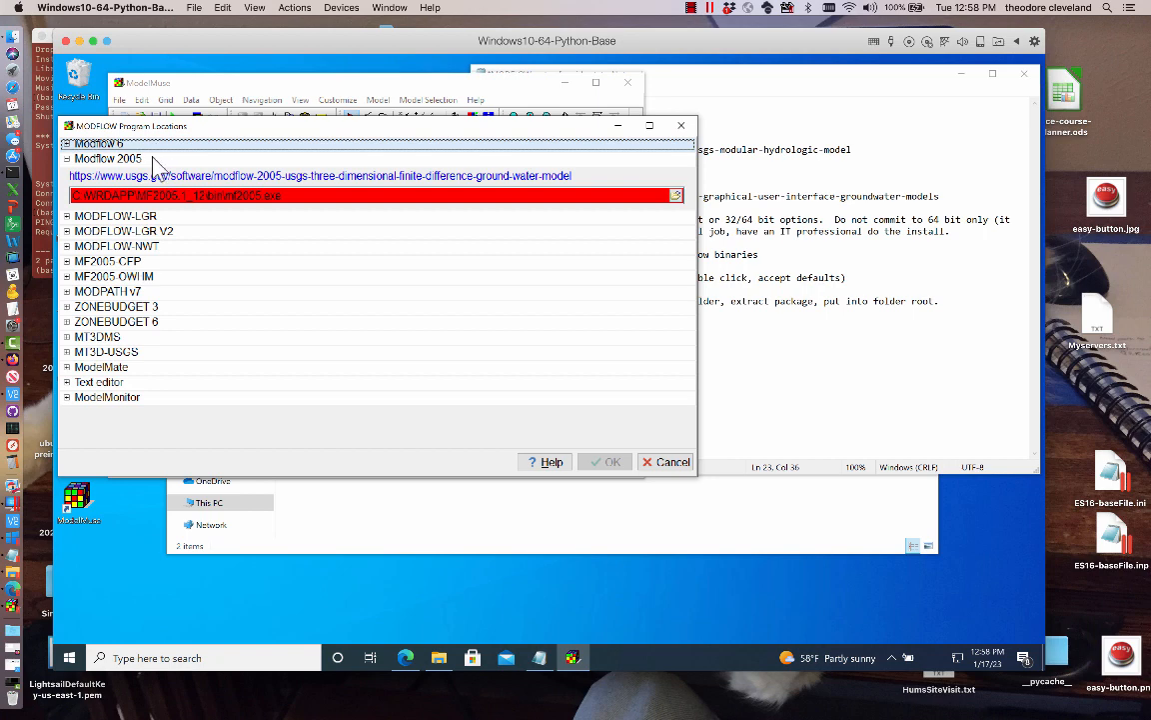
click(66, 144)
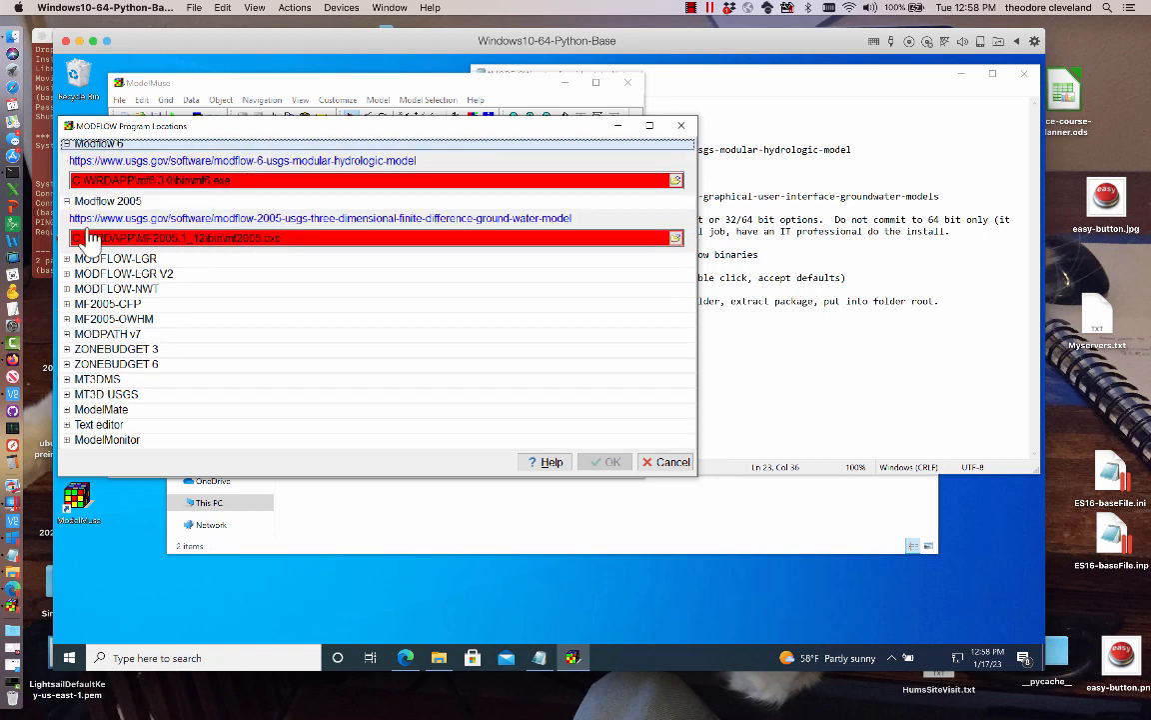
click(66, 201)
click(261, 180)
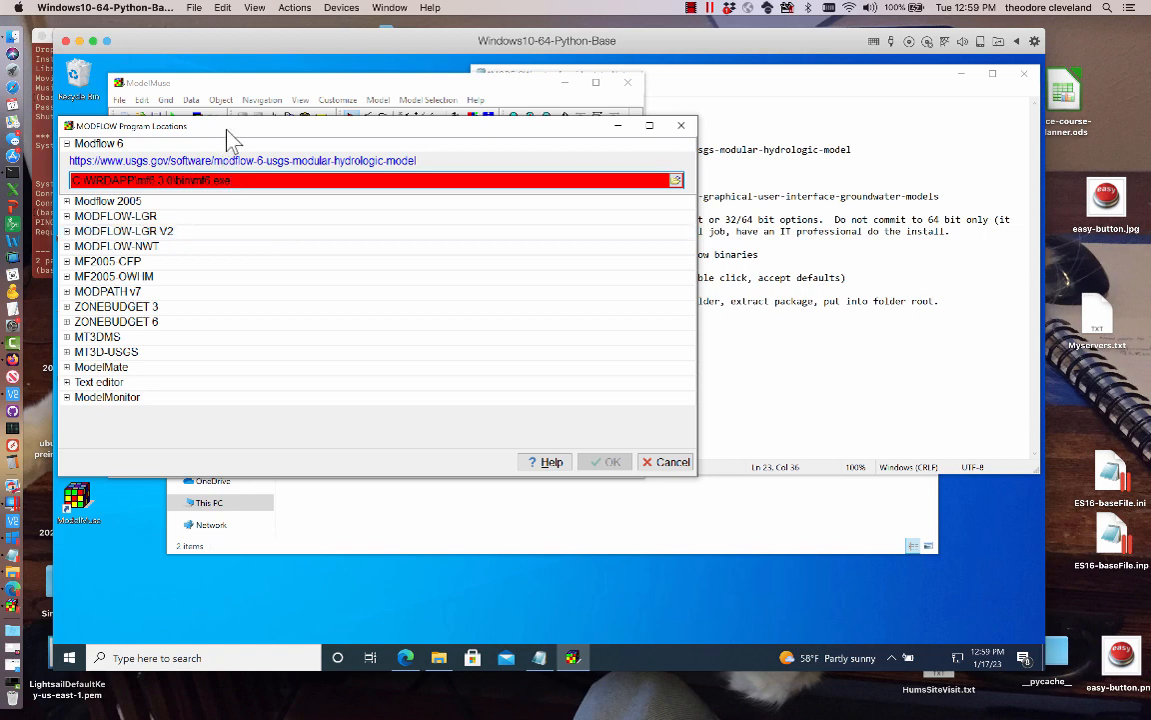
- Cancel the program locations dialog and open the mf6.4.1 folder in C:\WRDAPP to check the installed version
drag(231, 135, 447, 211)
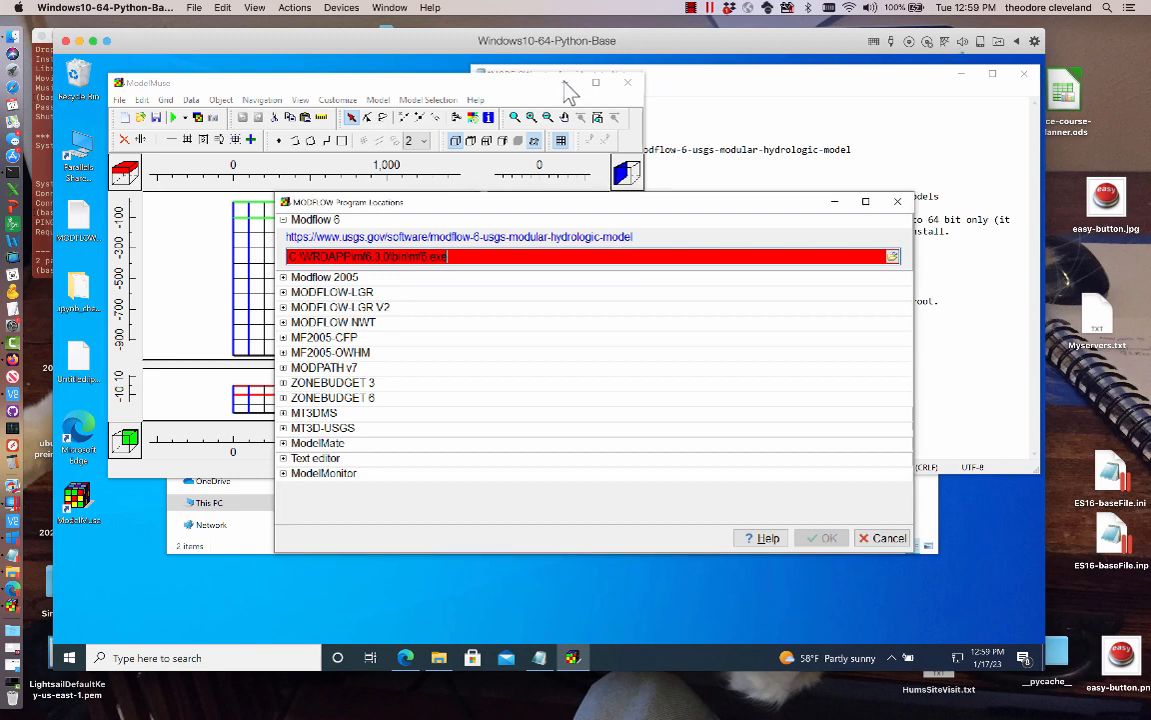
click(231, 561)
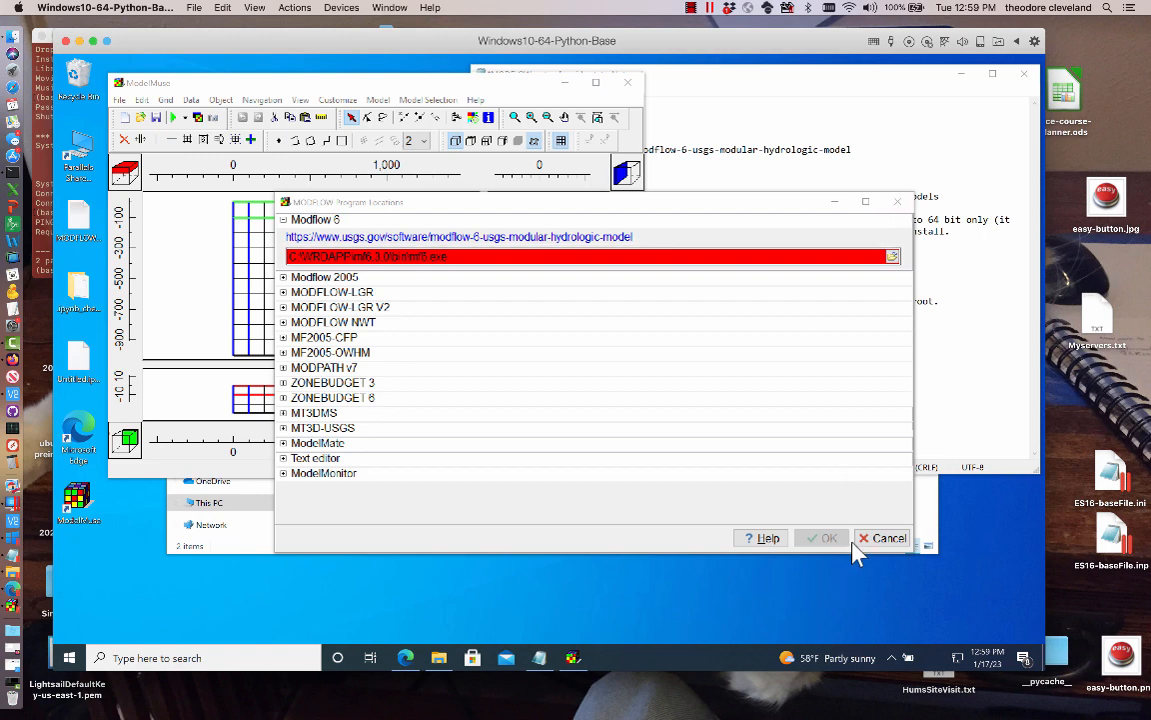
click(885, 539)
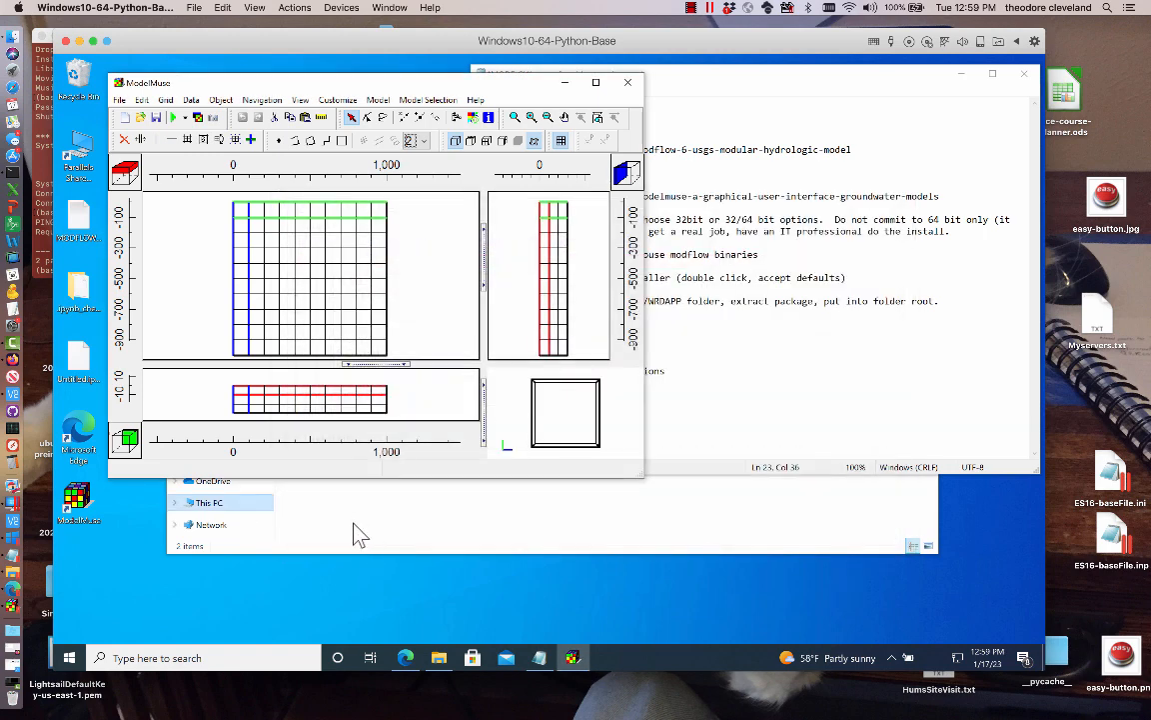
click(358, 535)
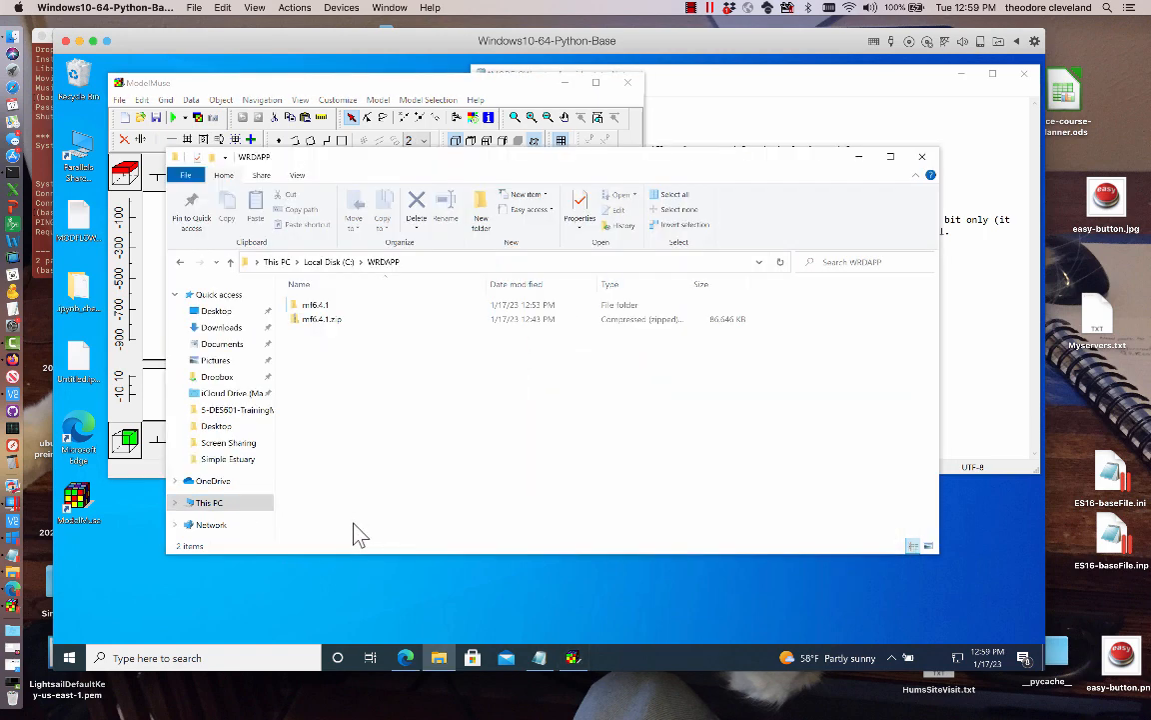
double_click(306, 301)
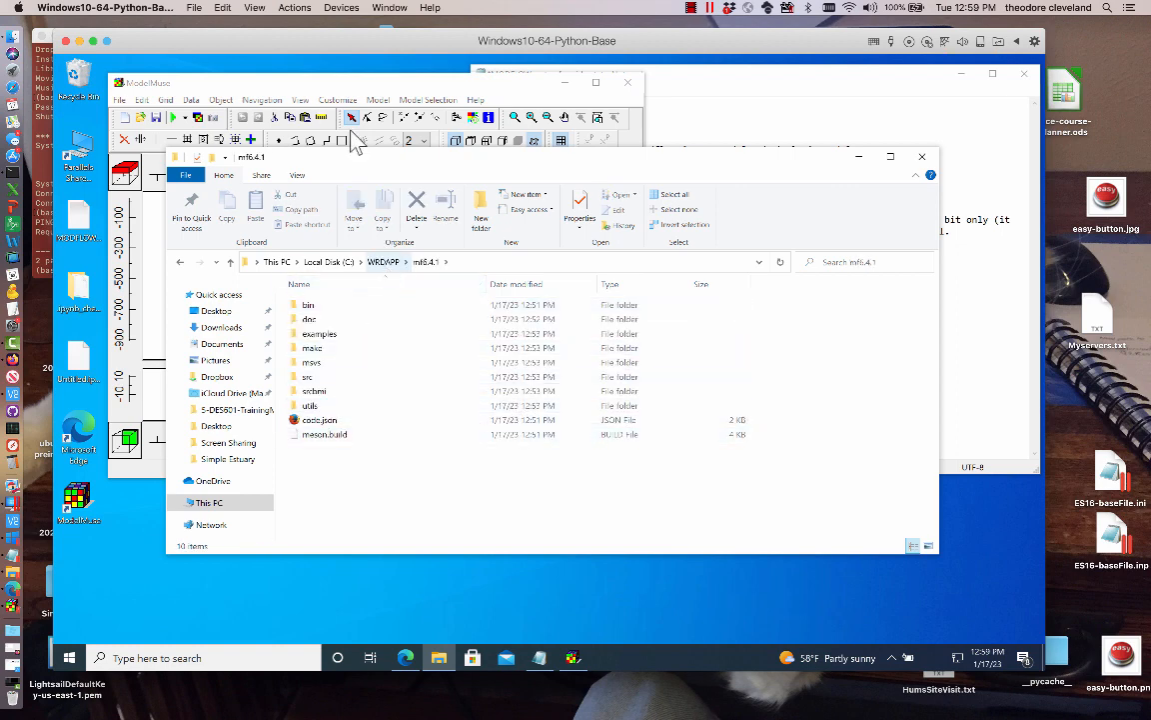
- Set the Modflow 6 program location in ModelMuse to C:\WRDAPP\mf6.4.1\bin\mf6.exe and accept it
click(326, 82)
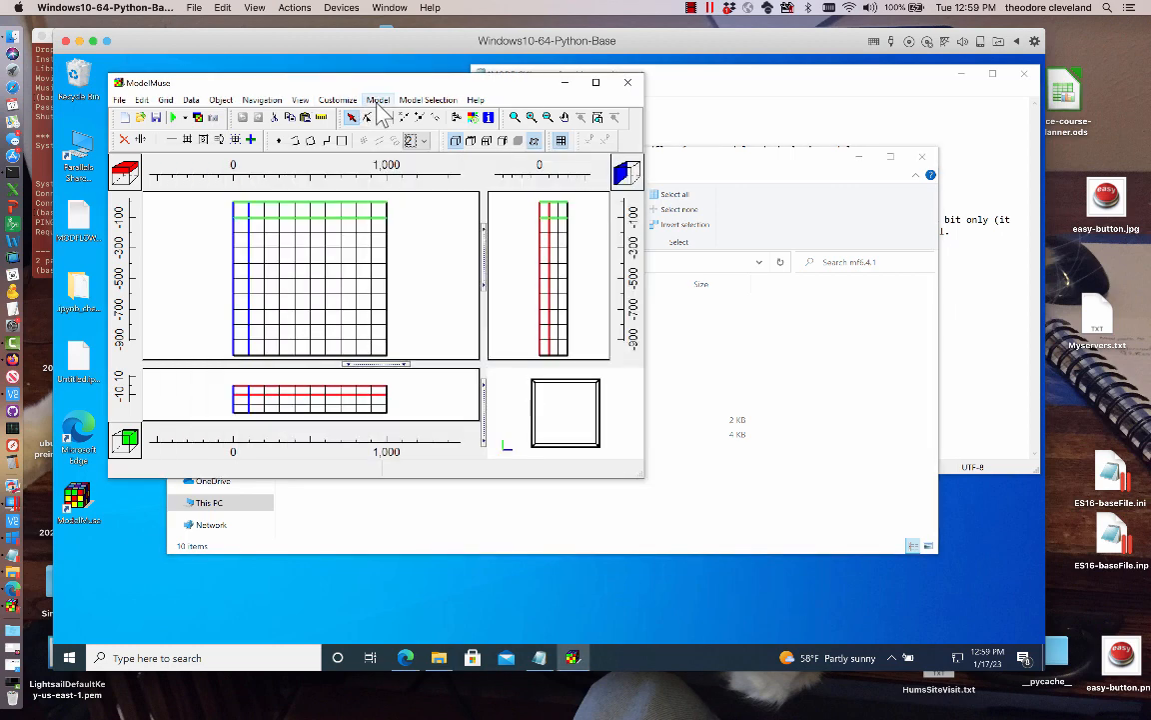
click(379, 101)
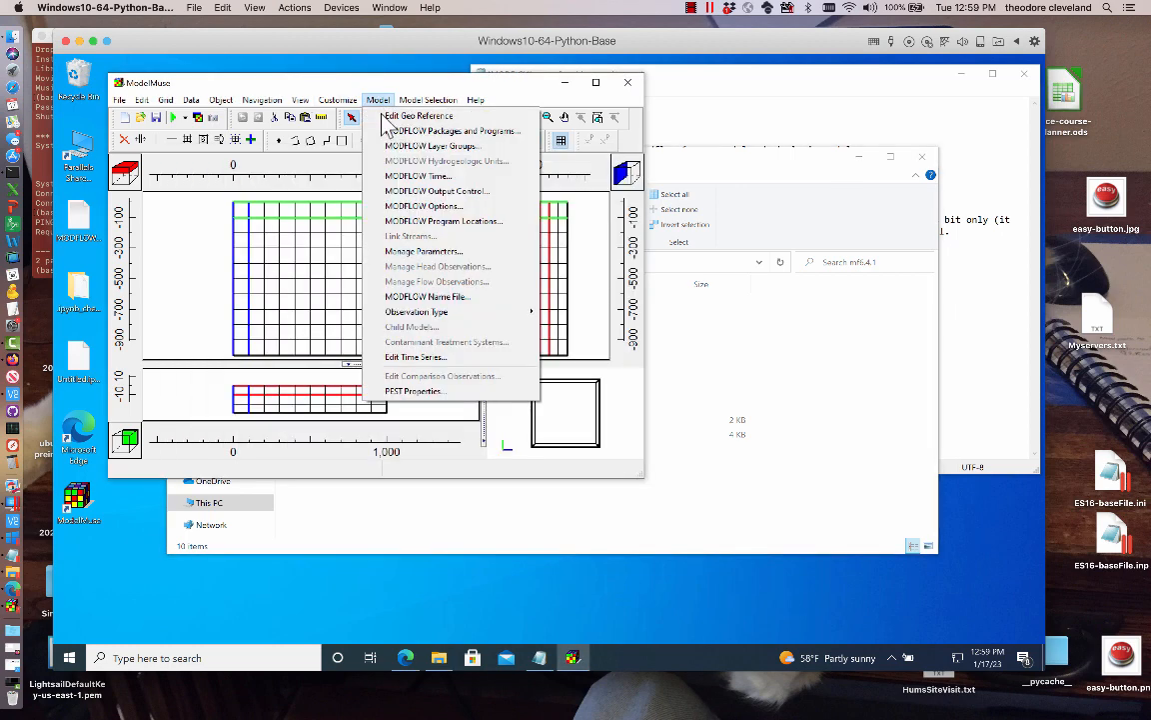
click(395, 222)
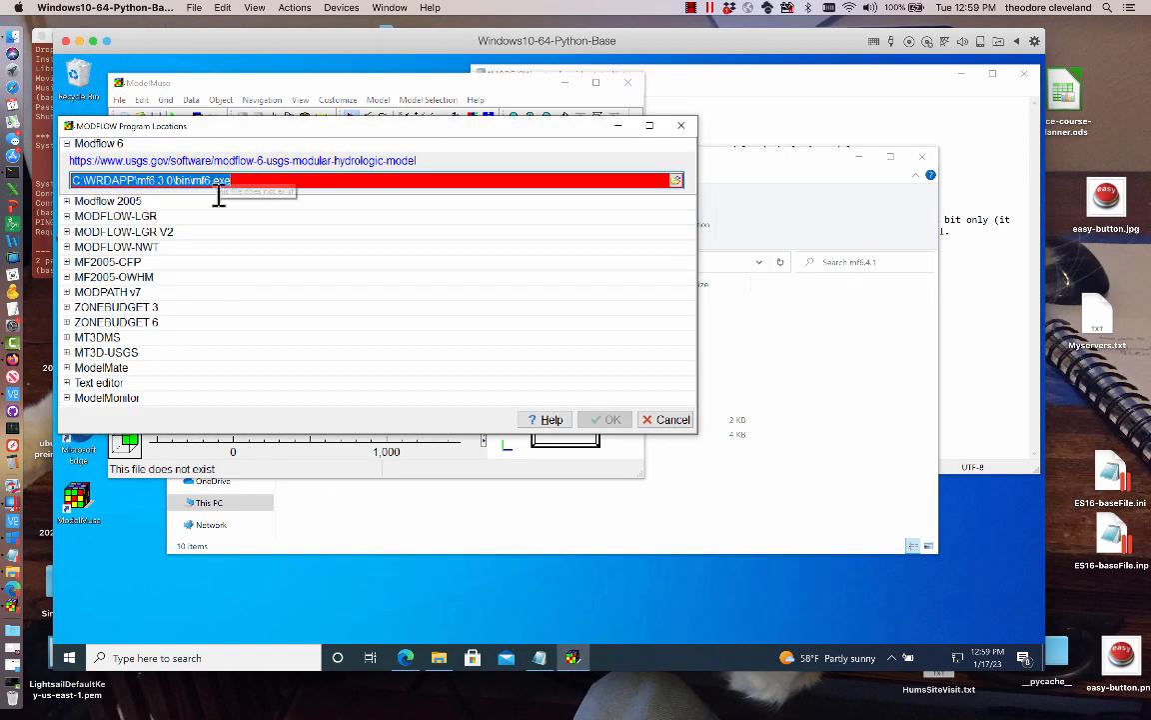
click(210, 182)
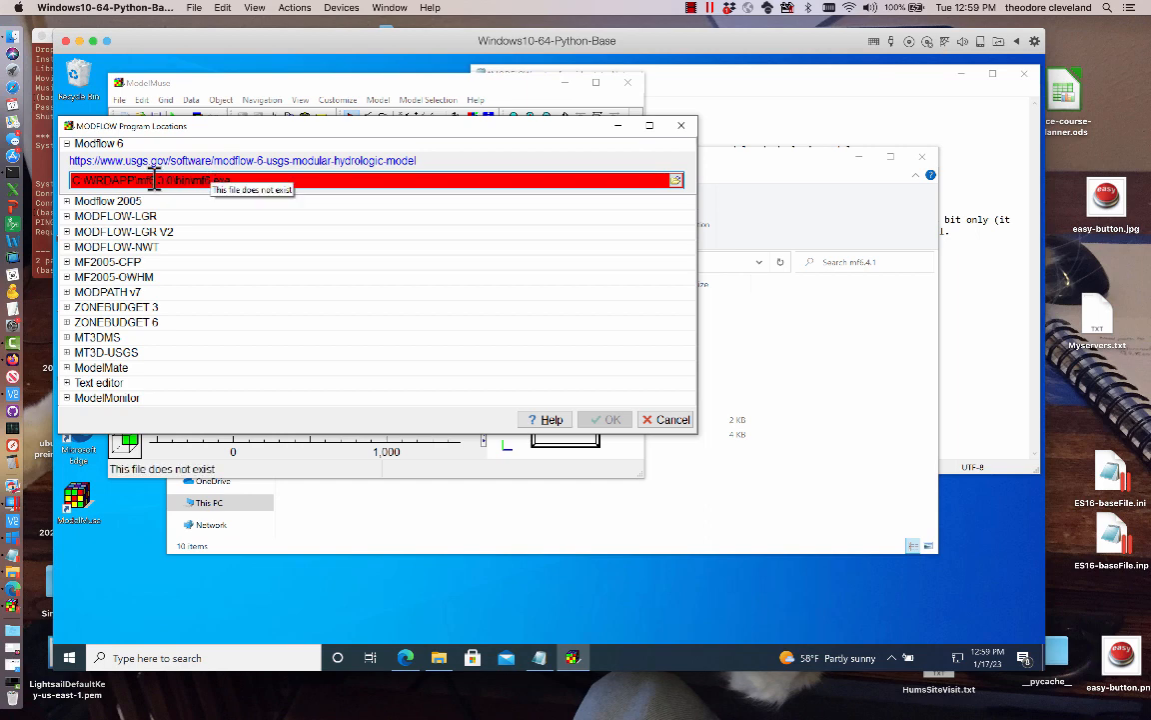
drag(157, 180, 164, 180)
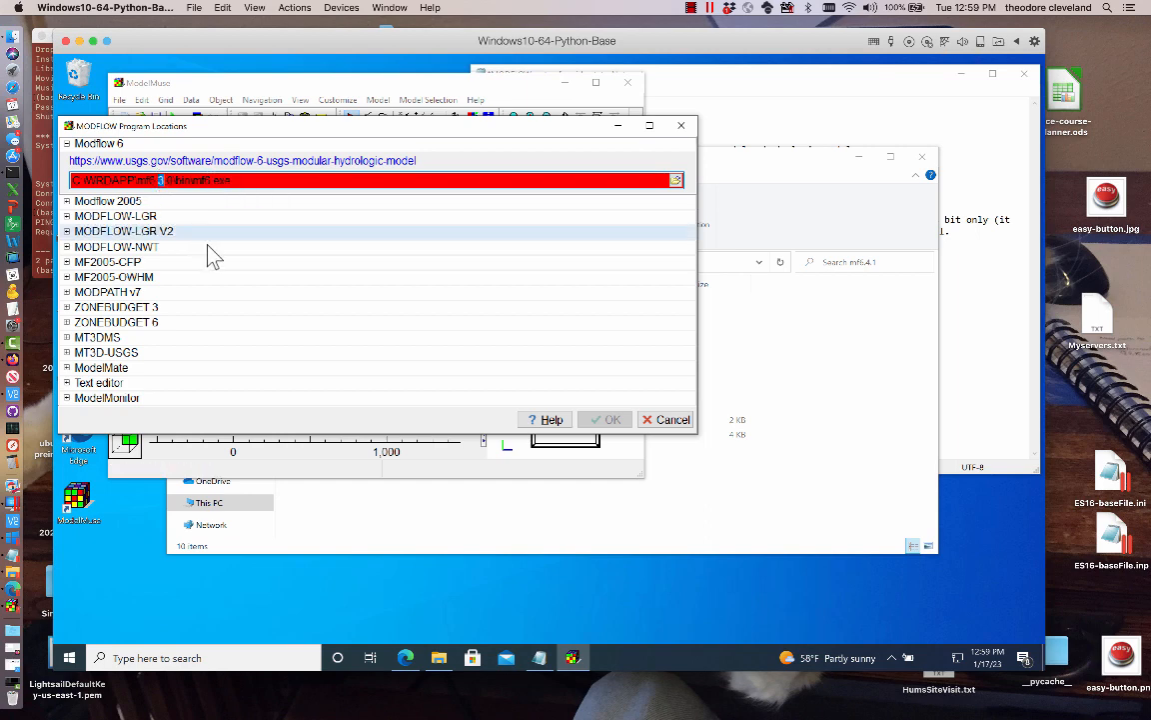
text(4.)
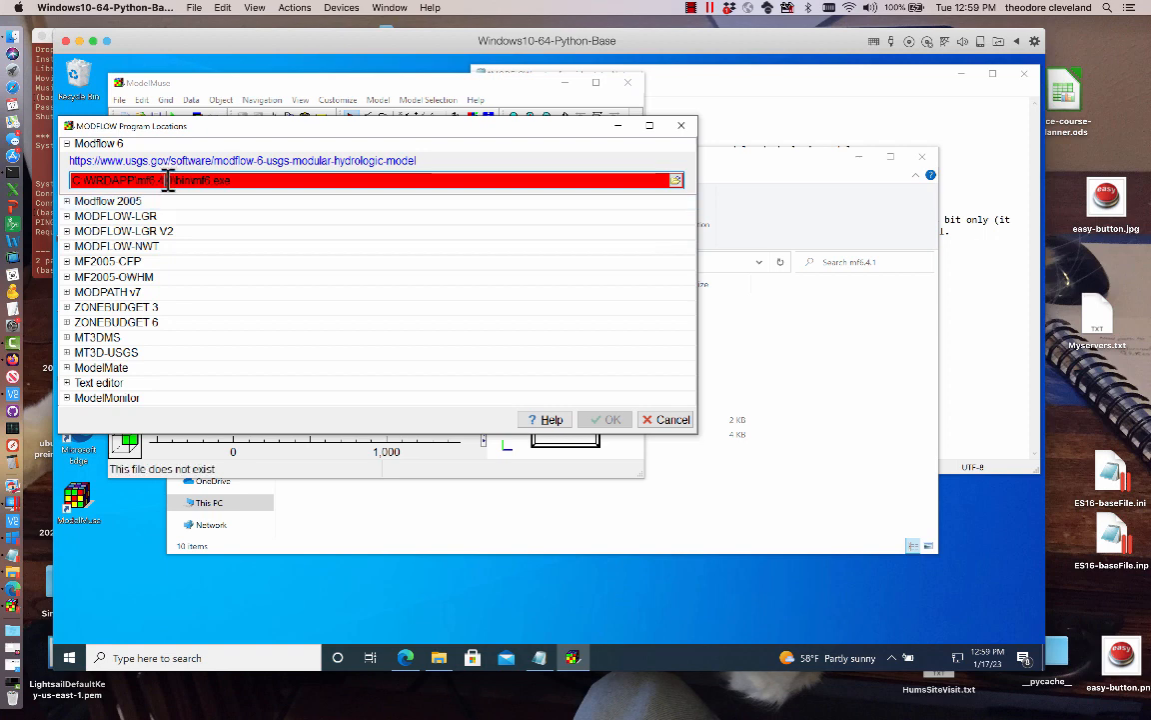
text(1)
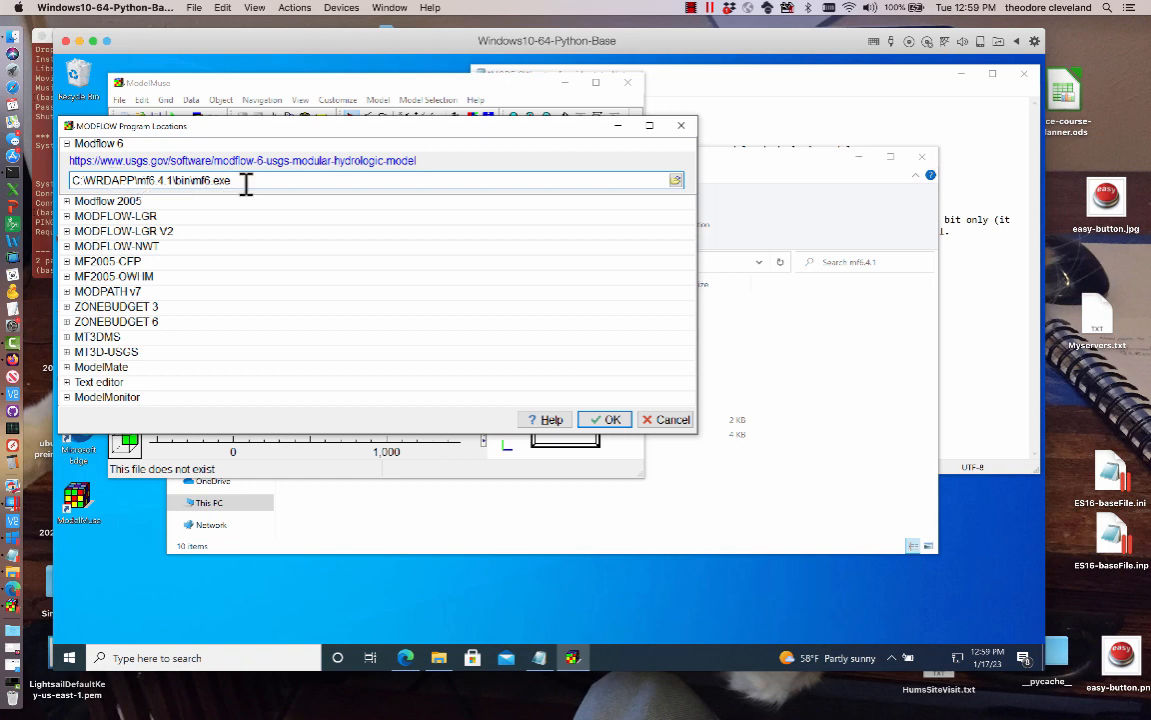
click(608, 420)
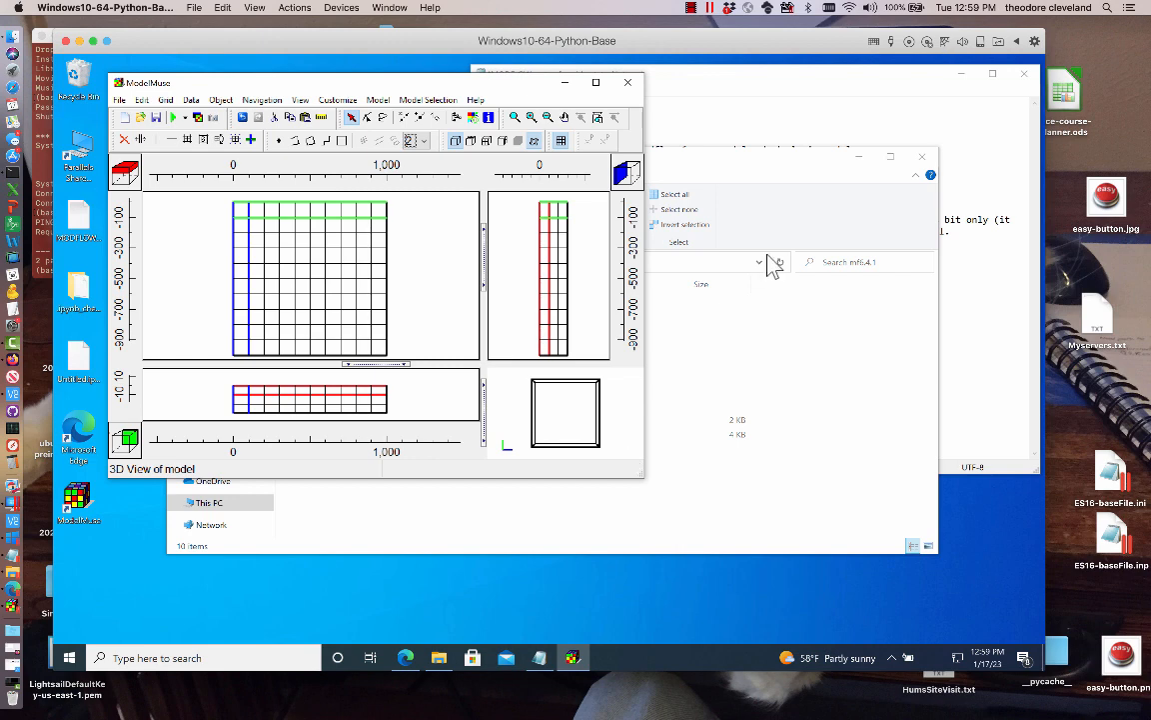
- Cancel saving the model file and close ModelMuse without saving the changes
click(627, 82)
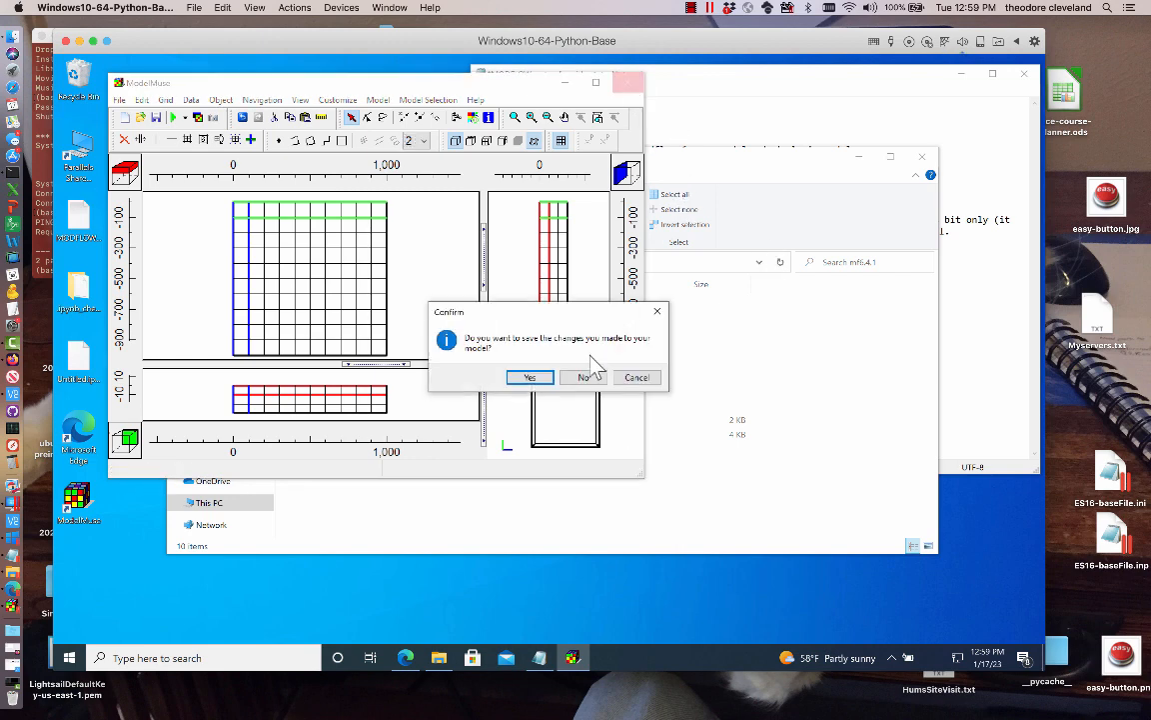
click(531, 377)
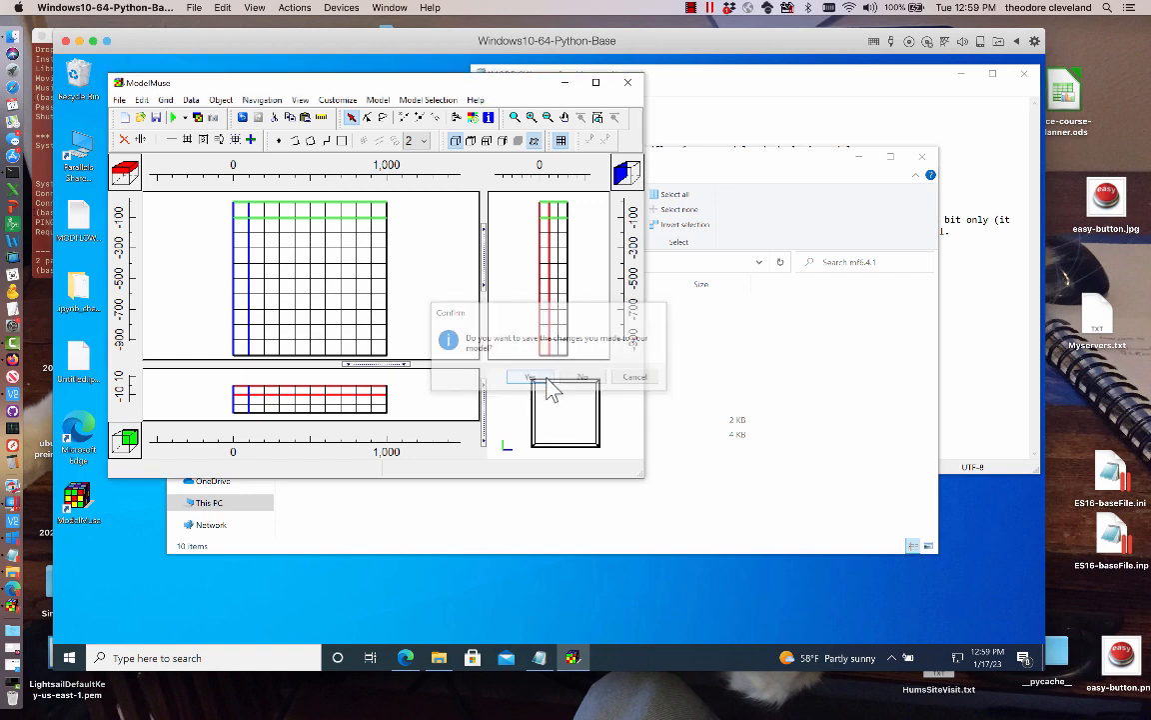
click(710, 422)
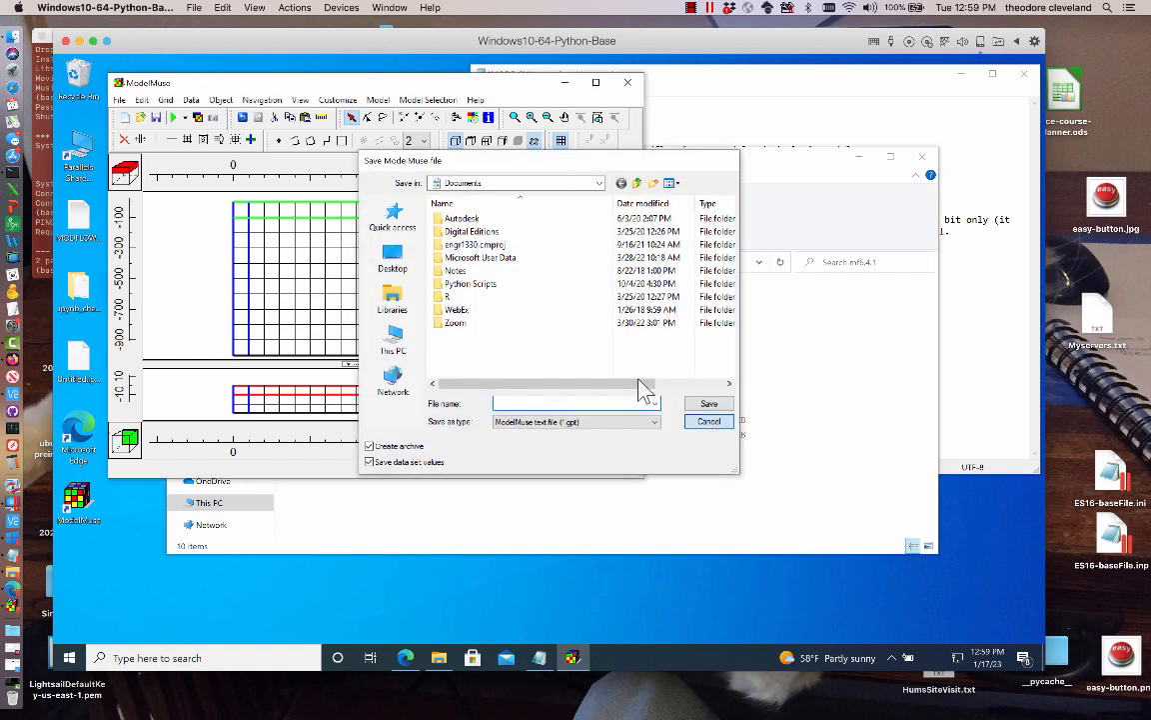
click(628, 82)
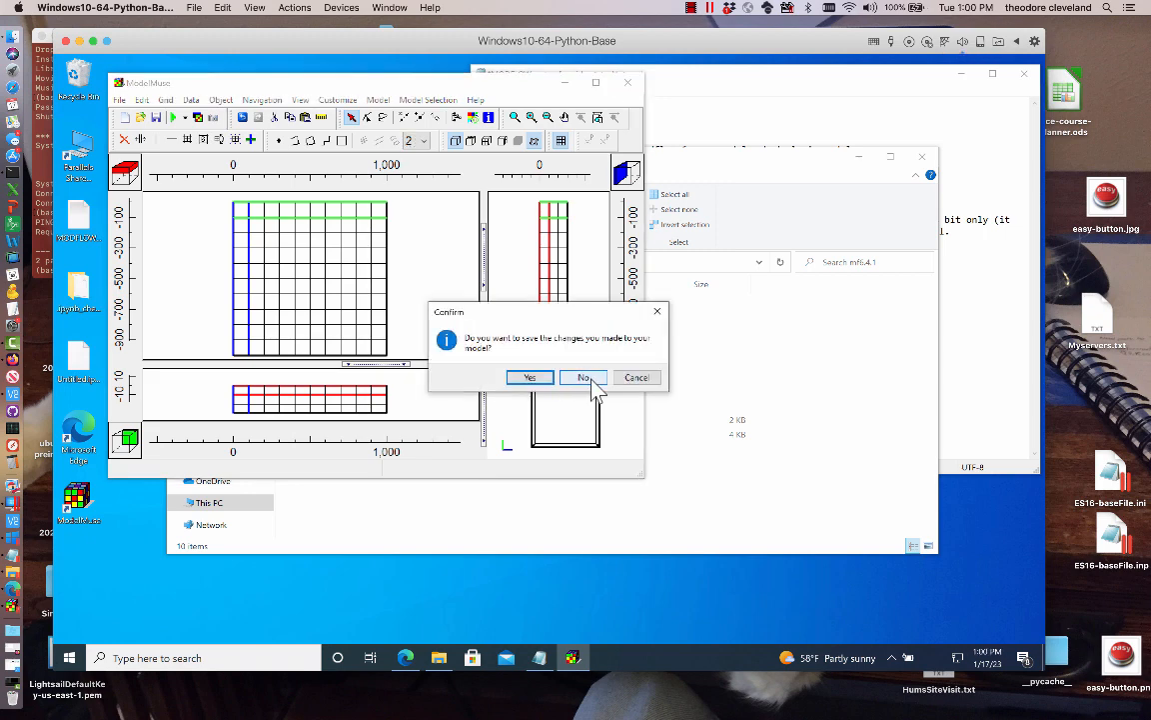
click(586, 378)
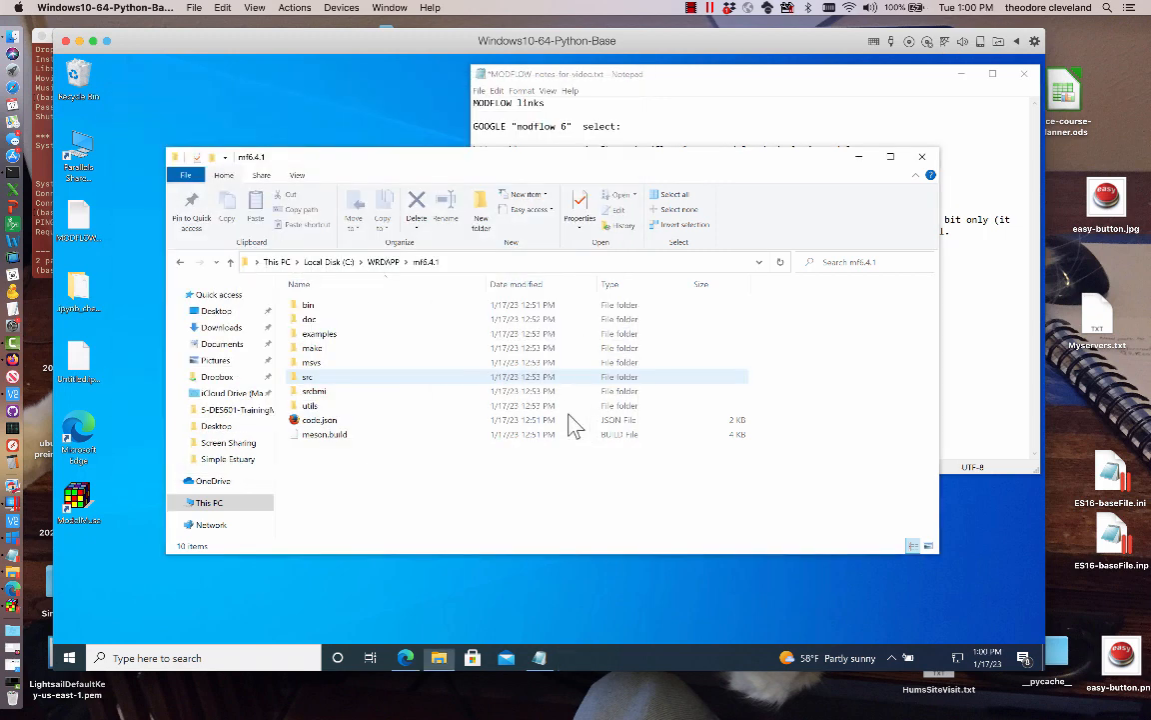
- Start ModelMuse and create a new MODFLOW model with the default description and initial grid
double_click(80, 505)
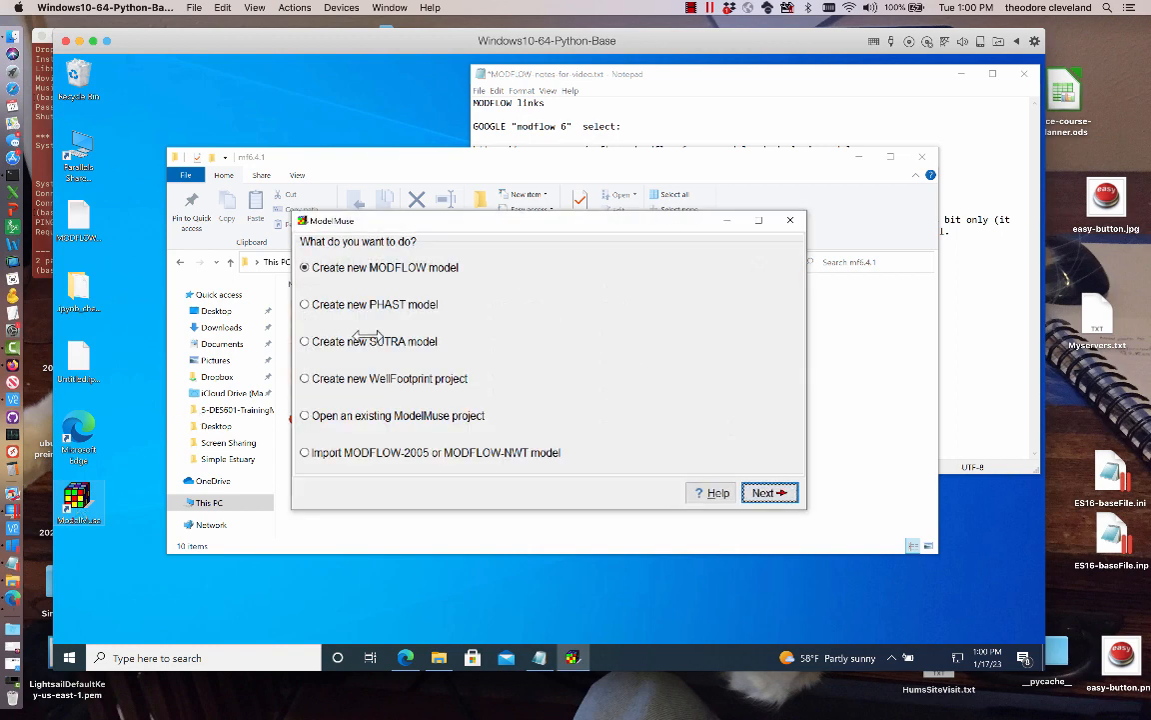
click(765, 494)
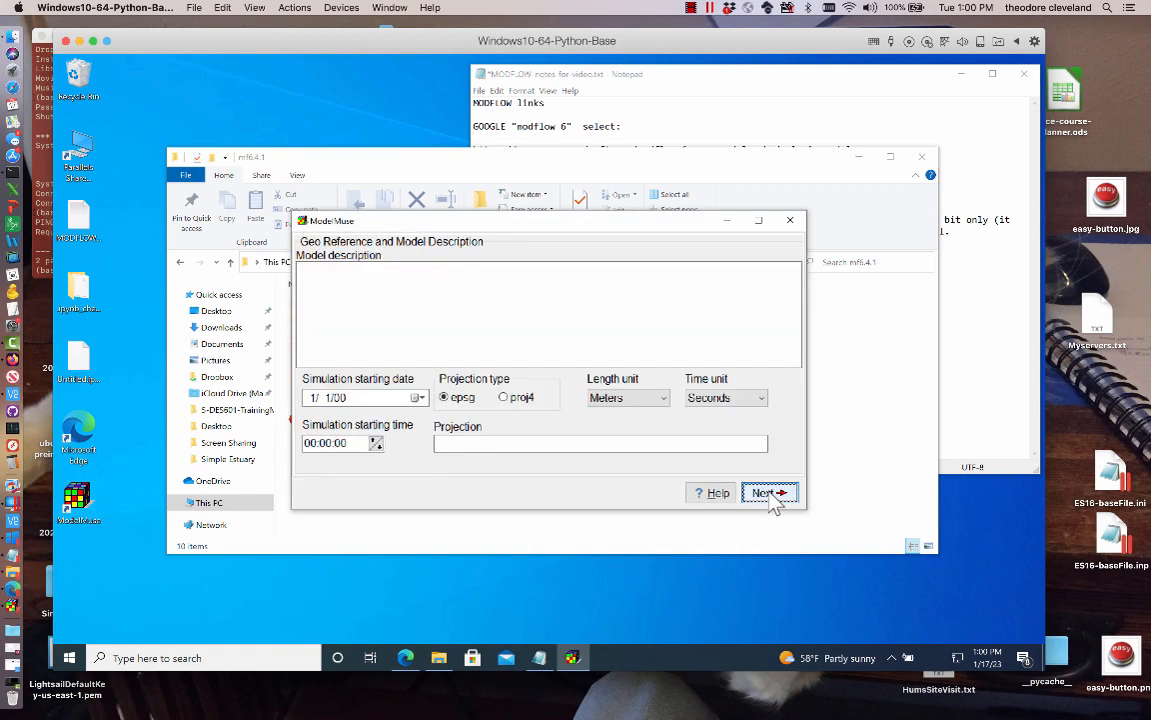
click(770, 494)
click(770, 493)
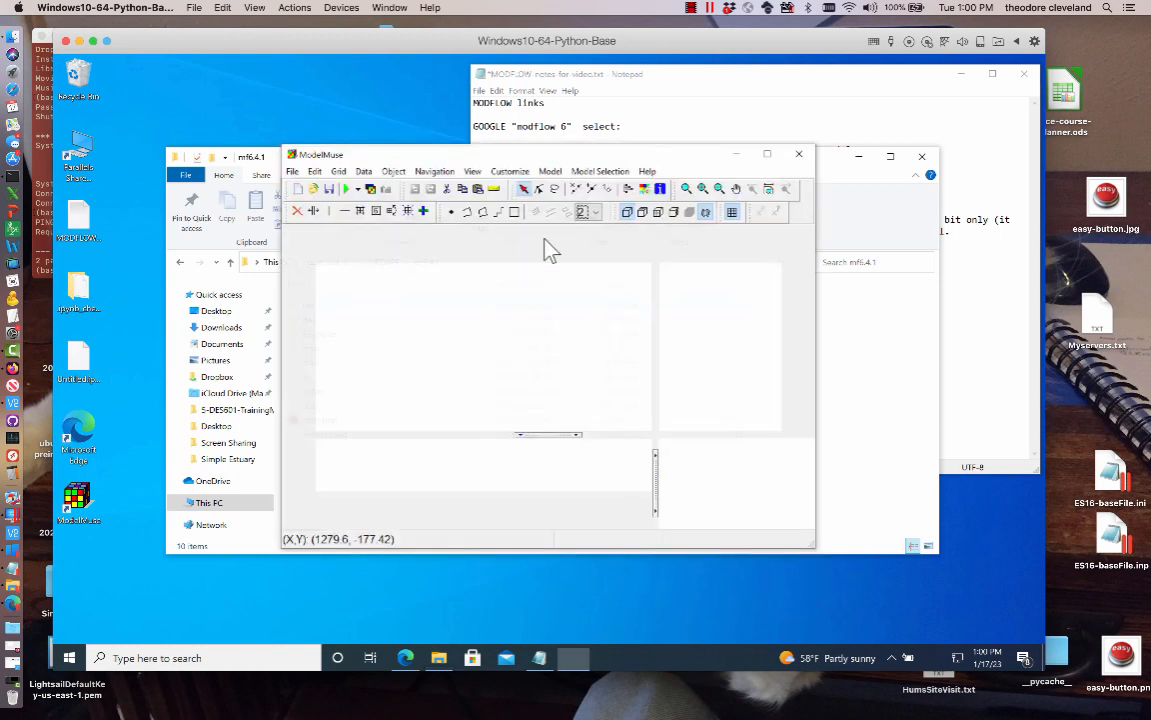
- Check the Modflow 6 executable path in MODFLOW Program Locations and close the dialog without changes
click(558, 174)
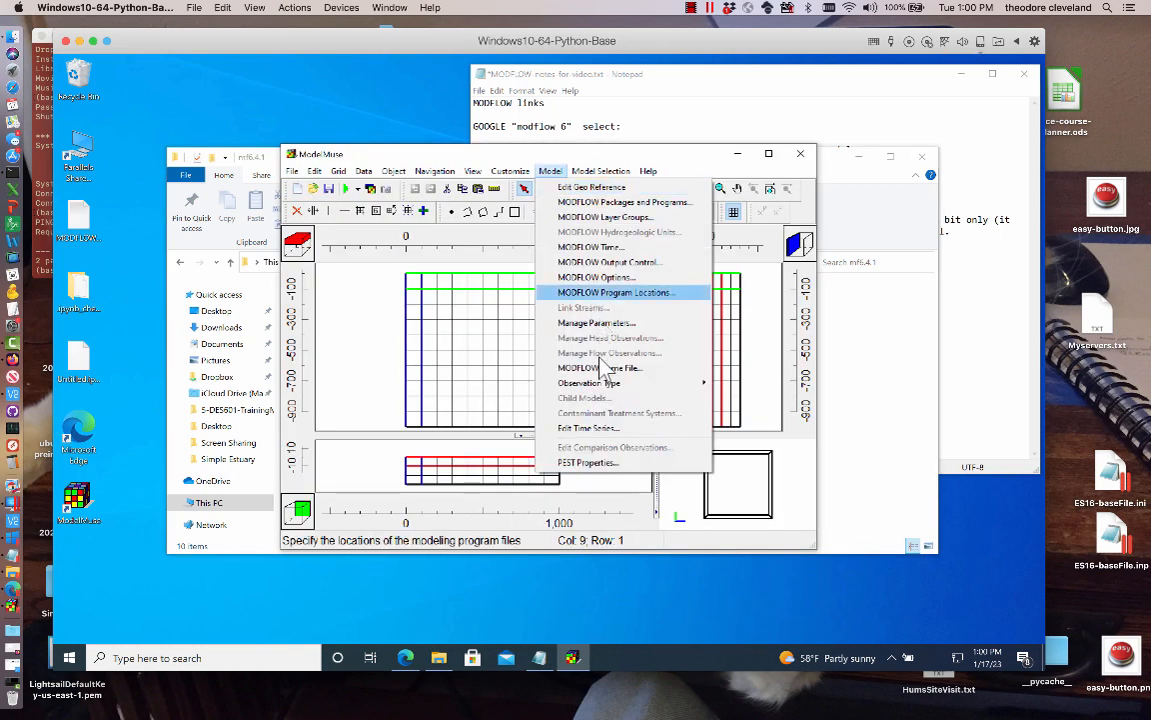
click(600, 294)
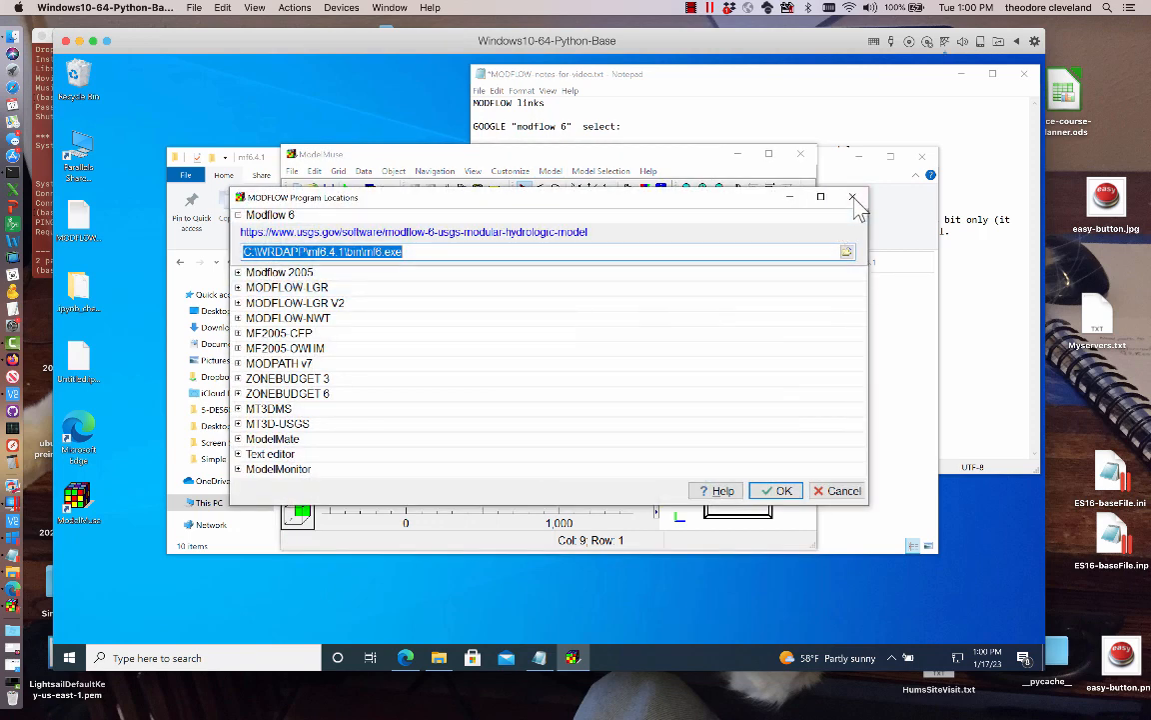
click(852, 198)
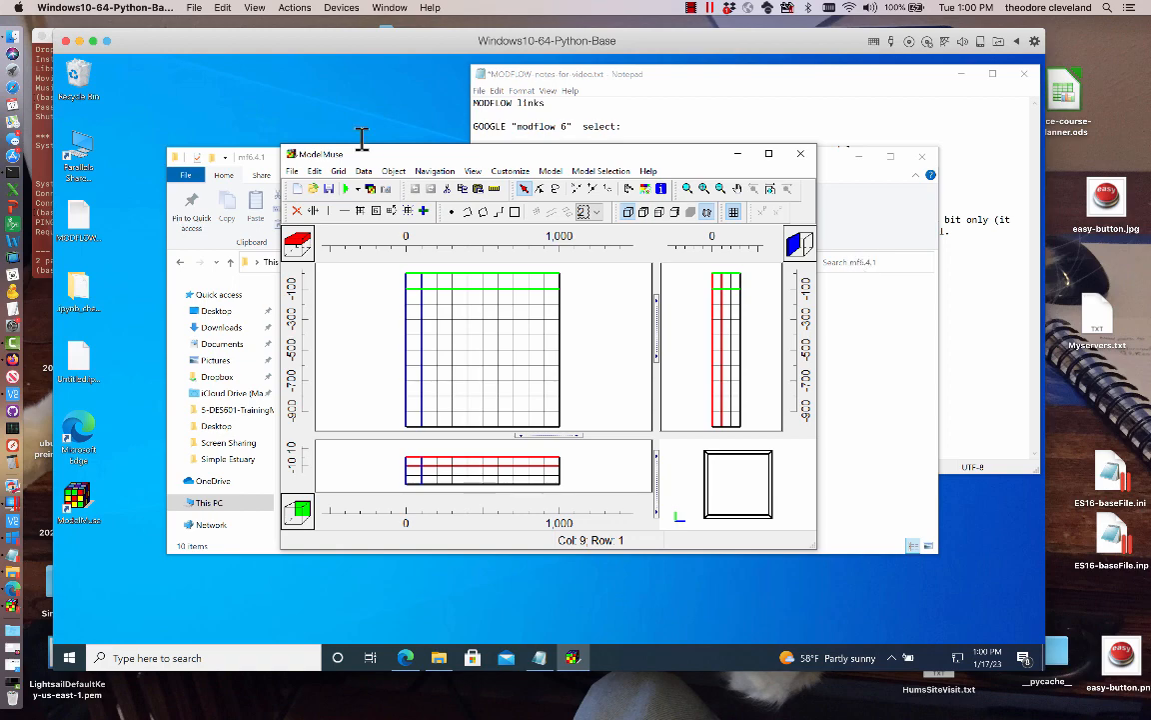
- Add the line "- set the directory path (may need to edit names a bit)" at the end of item 5 in the Notepad notes
drag(506, 154, 342, 109)
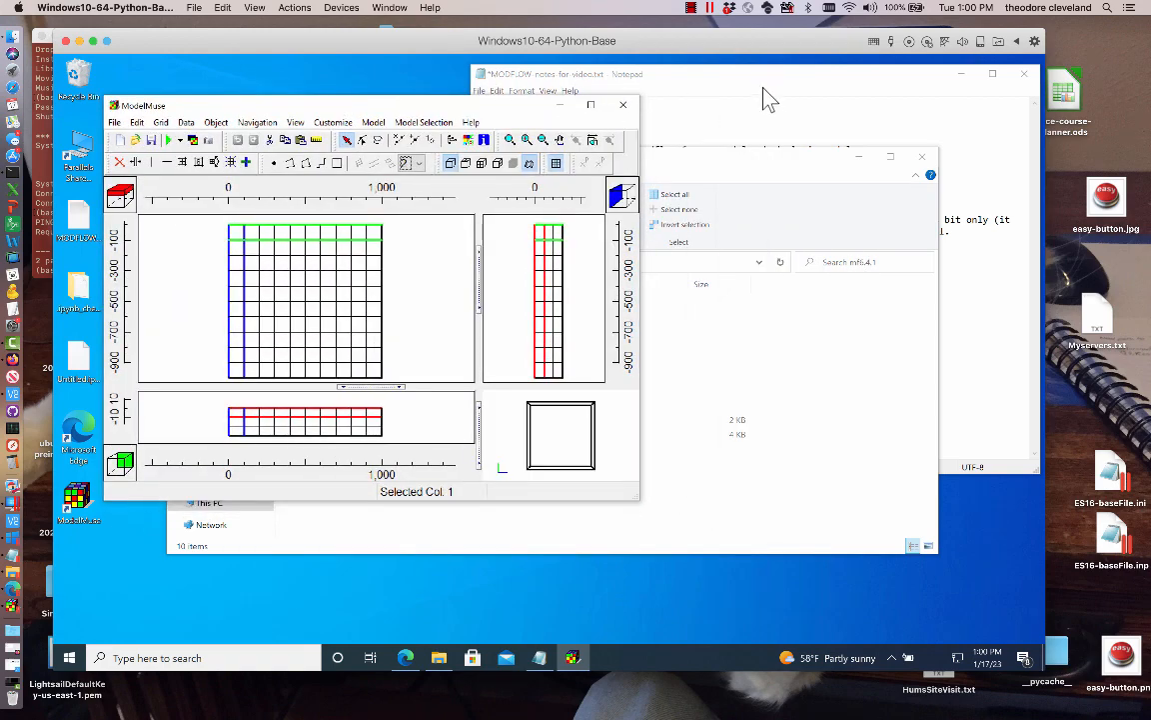
click(758, 106)
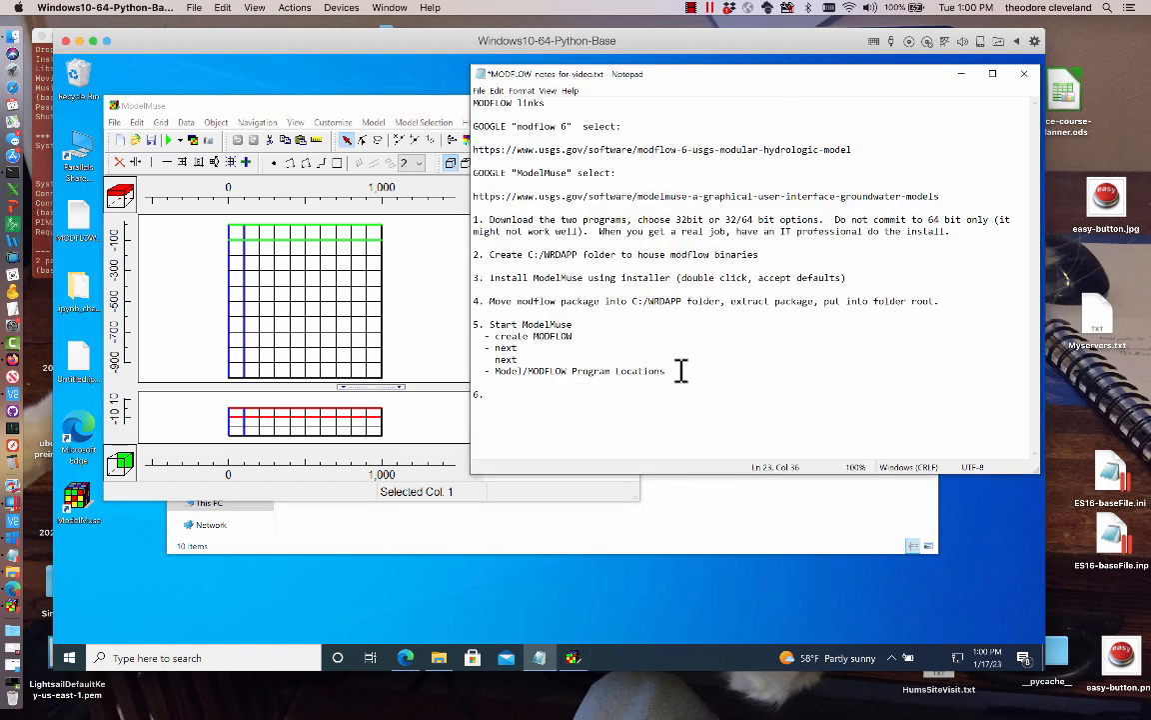
key(Return)
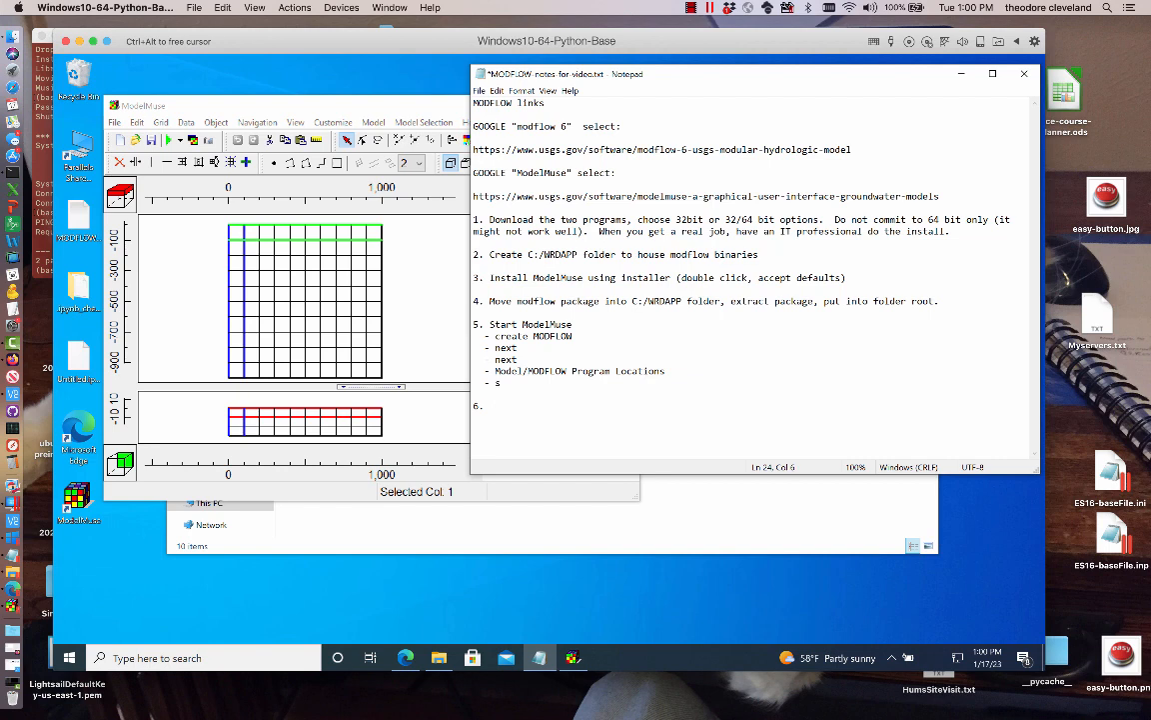
text(- set the directory path (may need to edit names a bit)
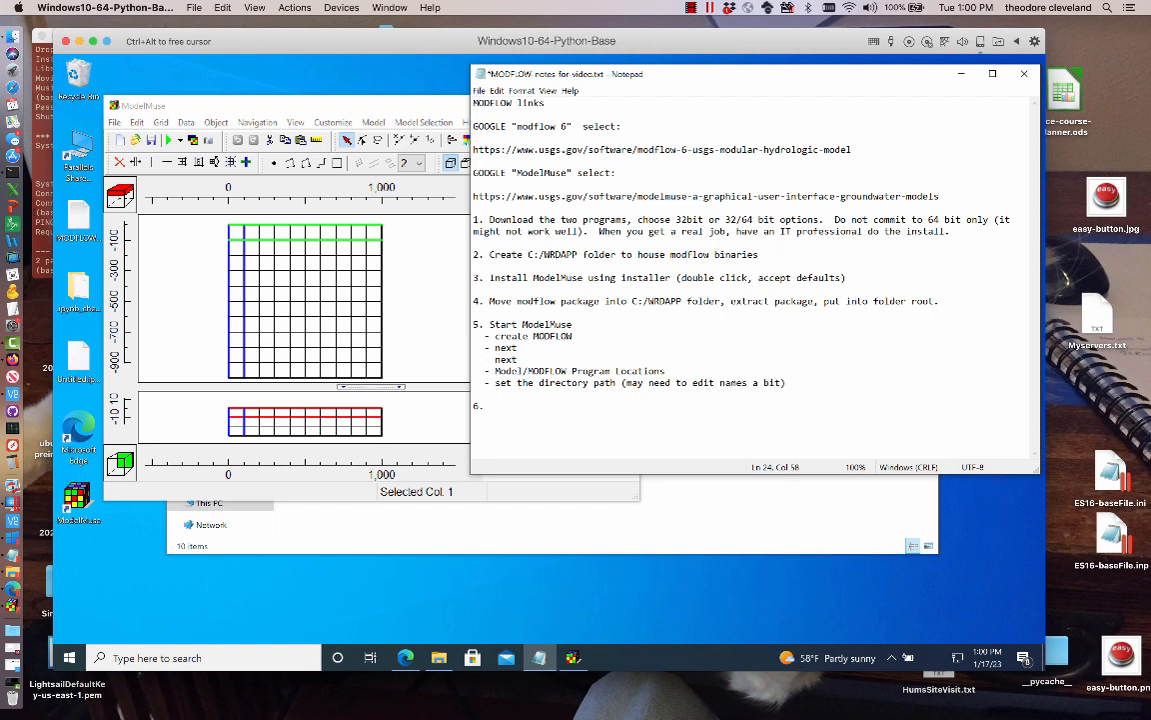
- Fill in item 6 of the notes with "Restart ModelMuse and run tutorial."
key(Down)
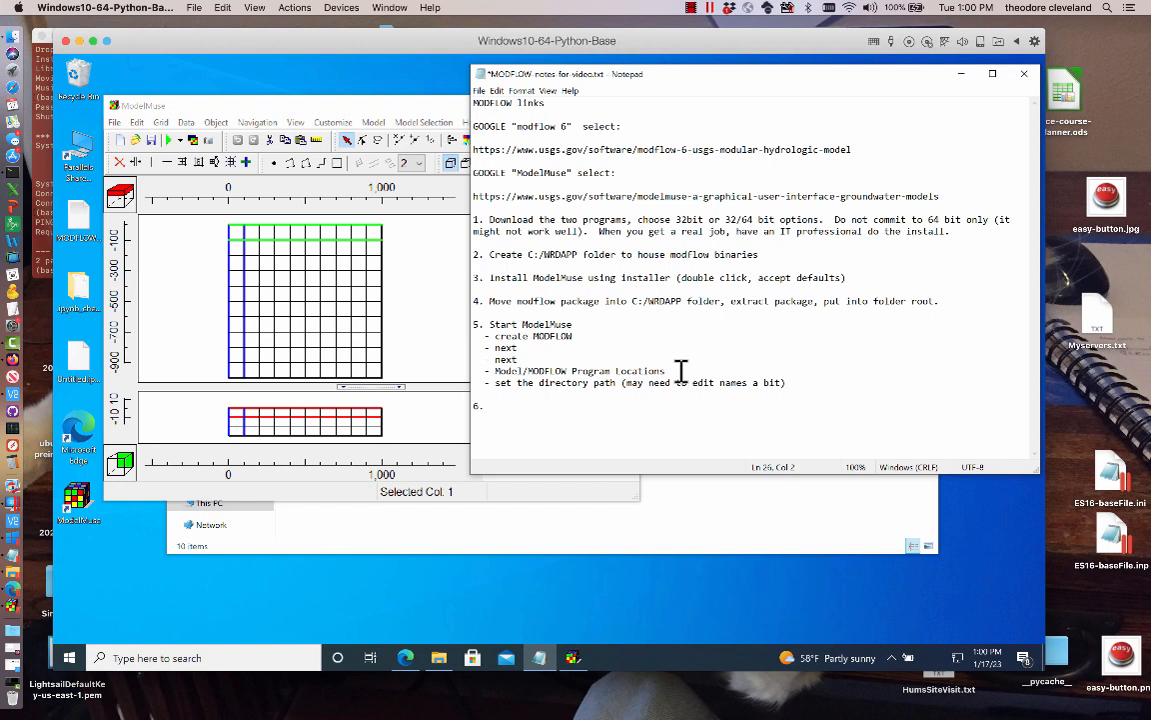
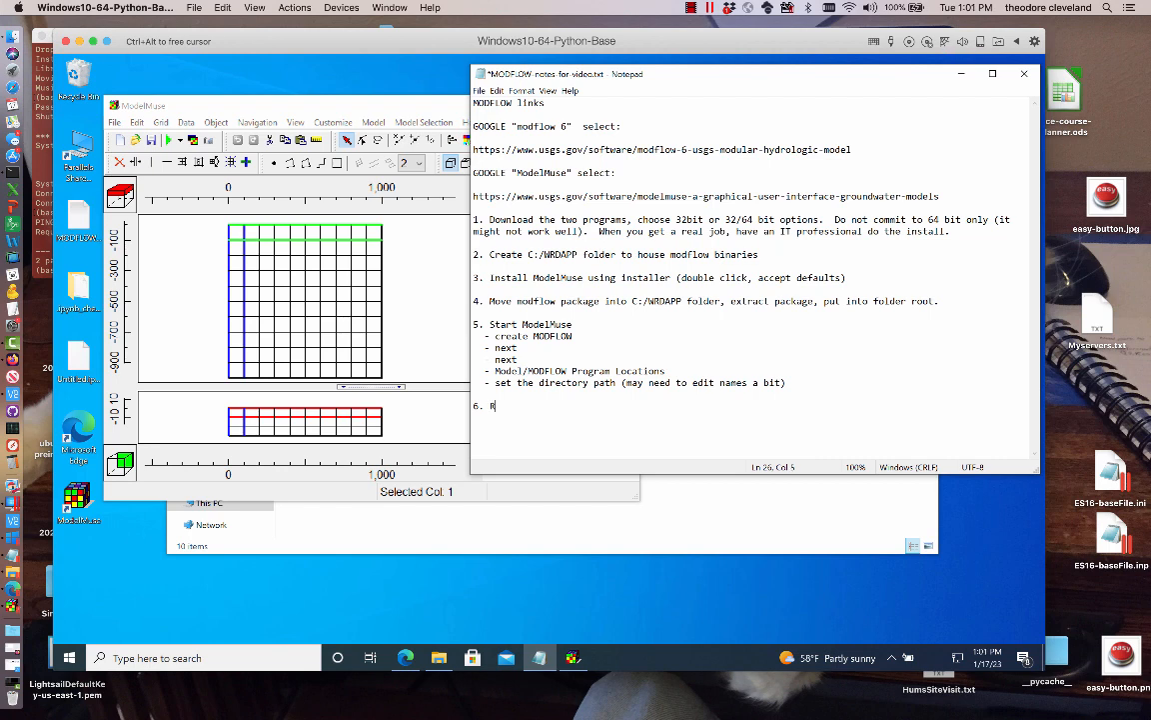
text(art ModelMUs)
key(BackSpace)
key(BackSpace)
text(use and run tutorial.)
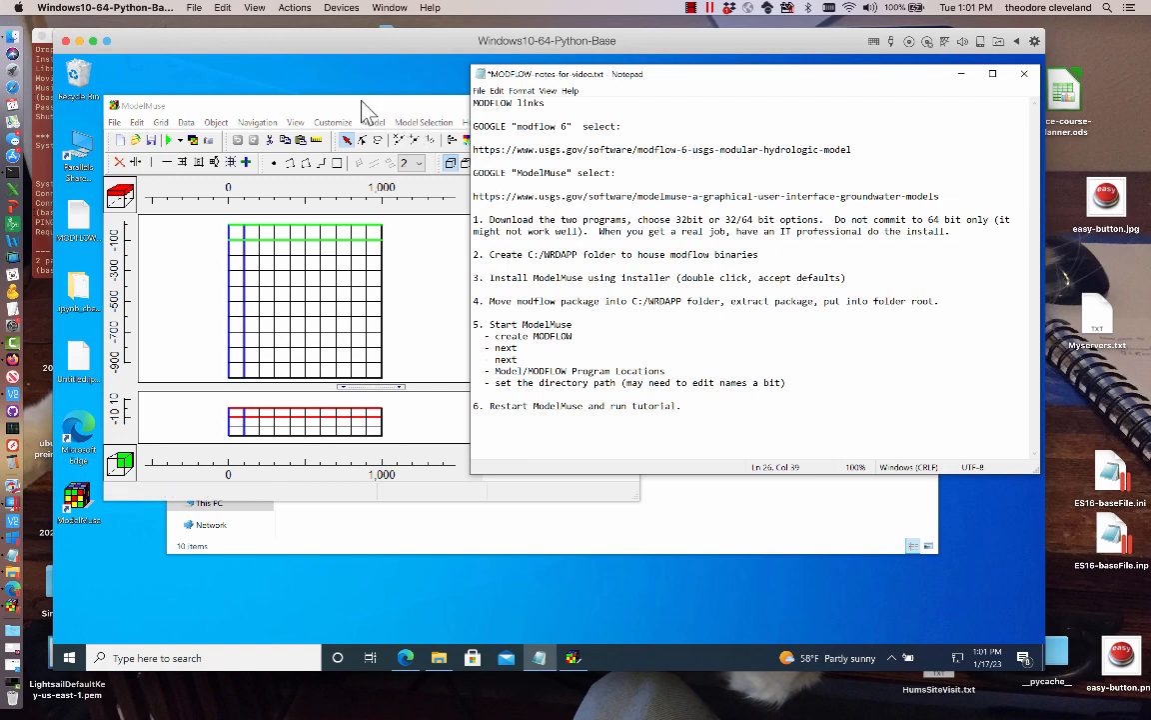
- Switch to Edge, place the groundwater modelling exercise PDF beside ModelMuse, and go to its Initial Grid settings on page 2
drag(362, 105, 332, 90)
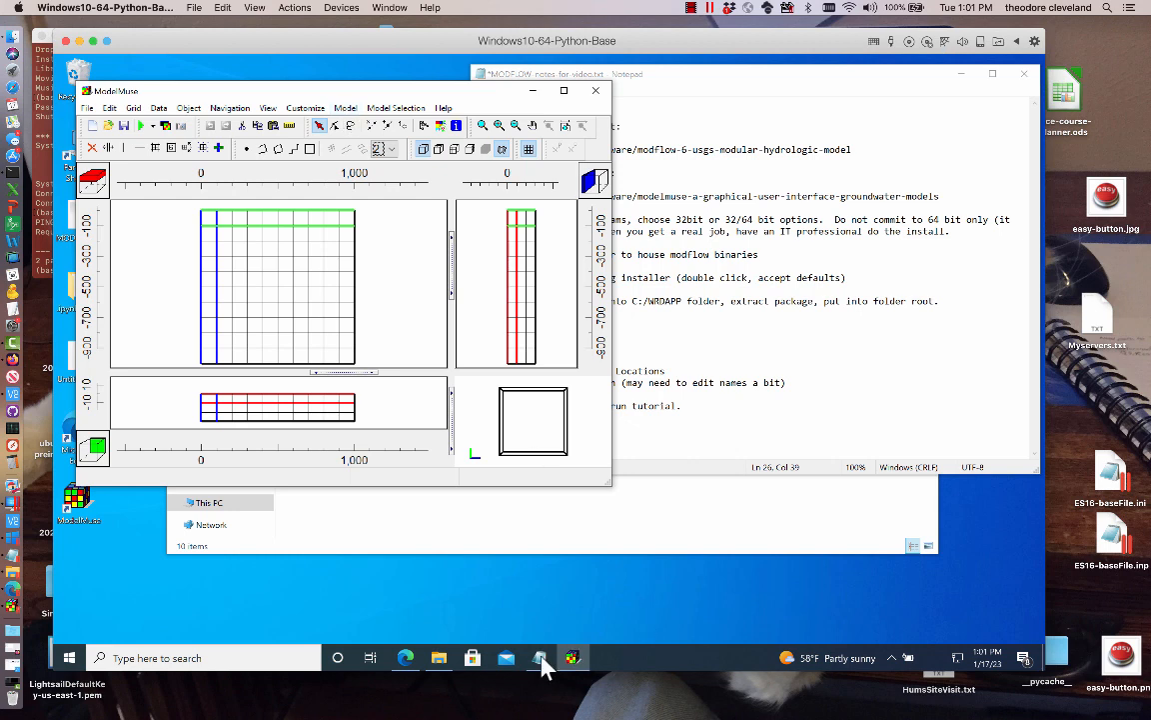
click(407, 662)
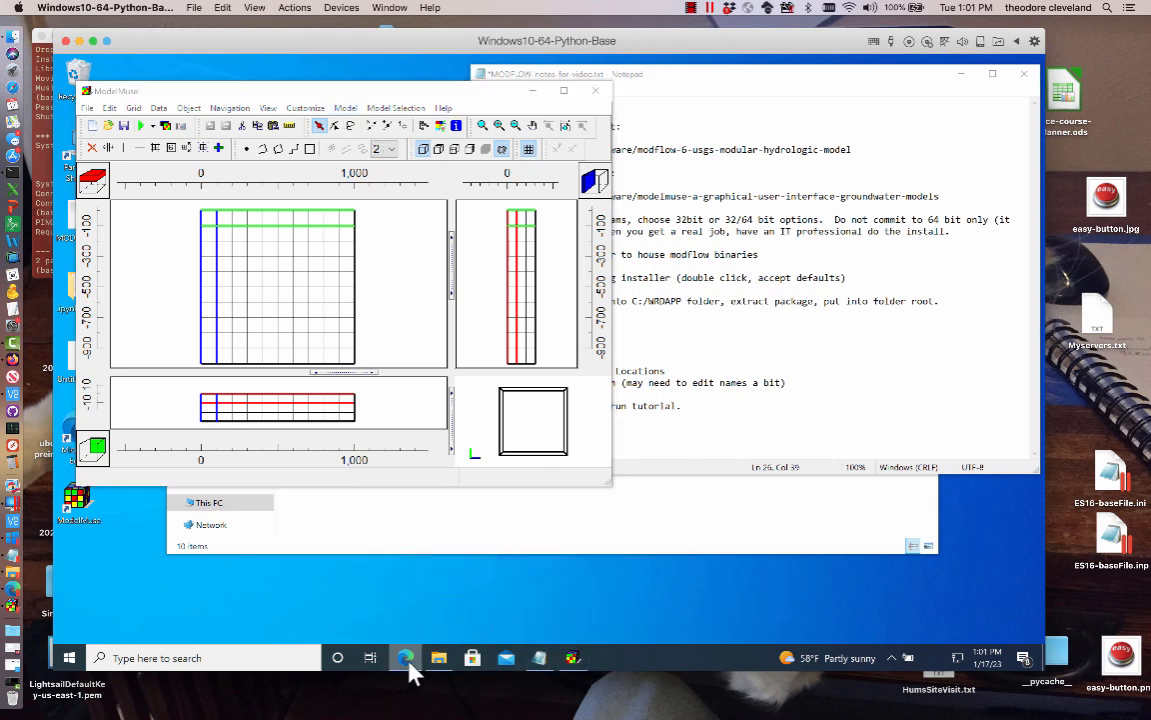
click(997, 66)
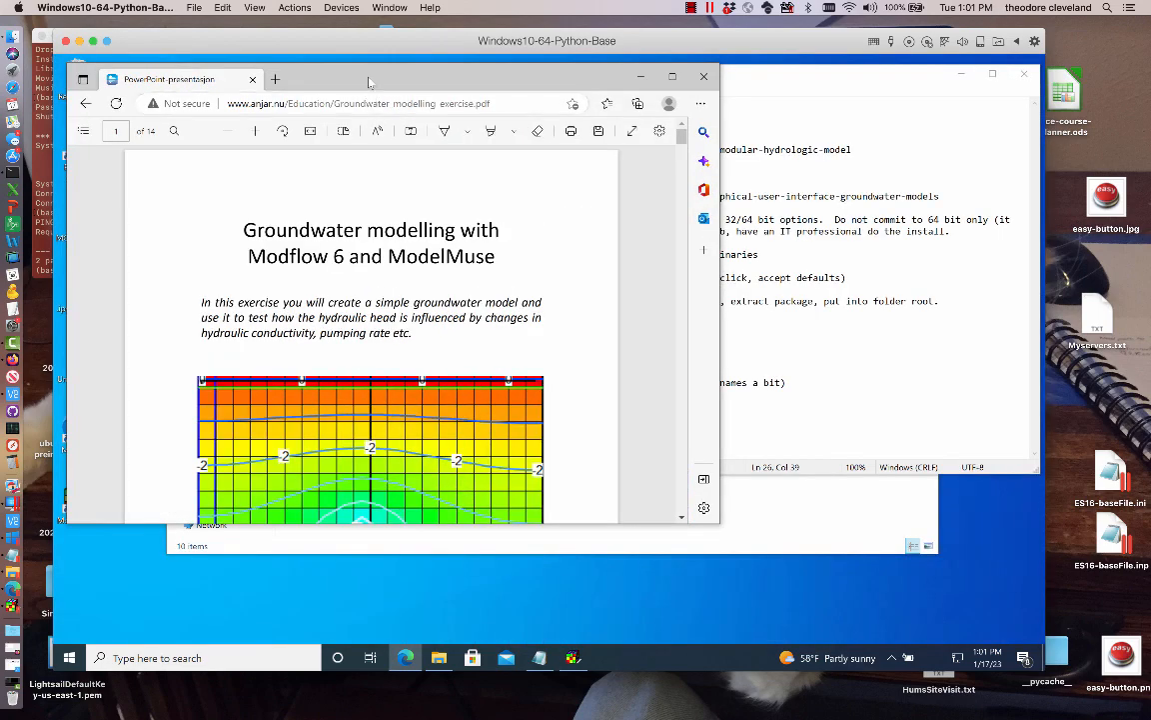
drag(369, 82, 805, 68)
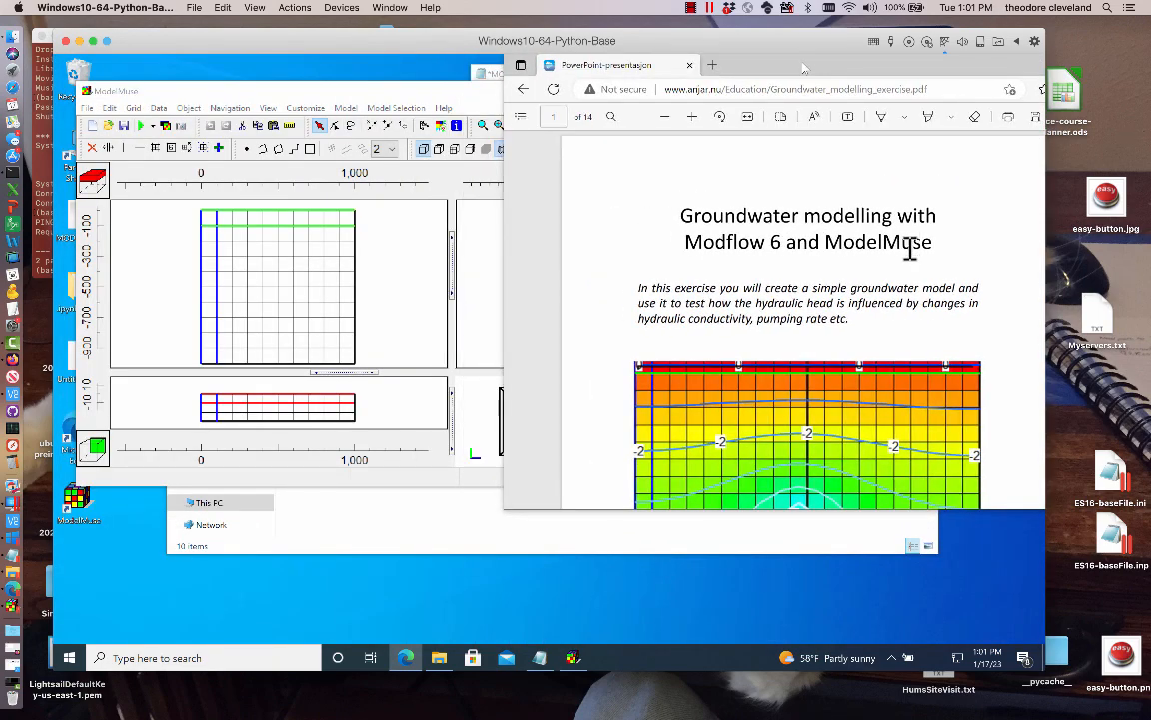
scroll(911, 250, down, 10)
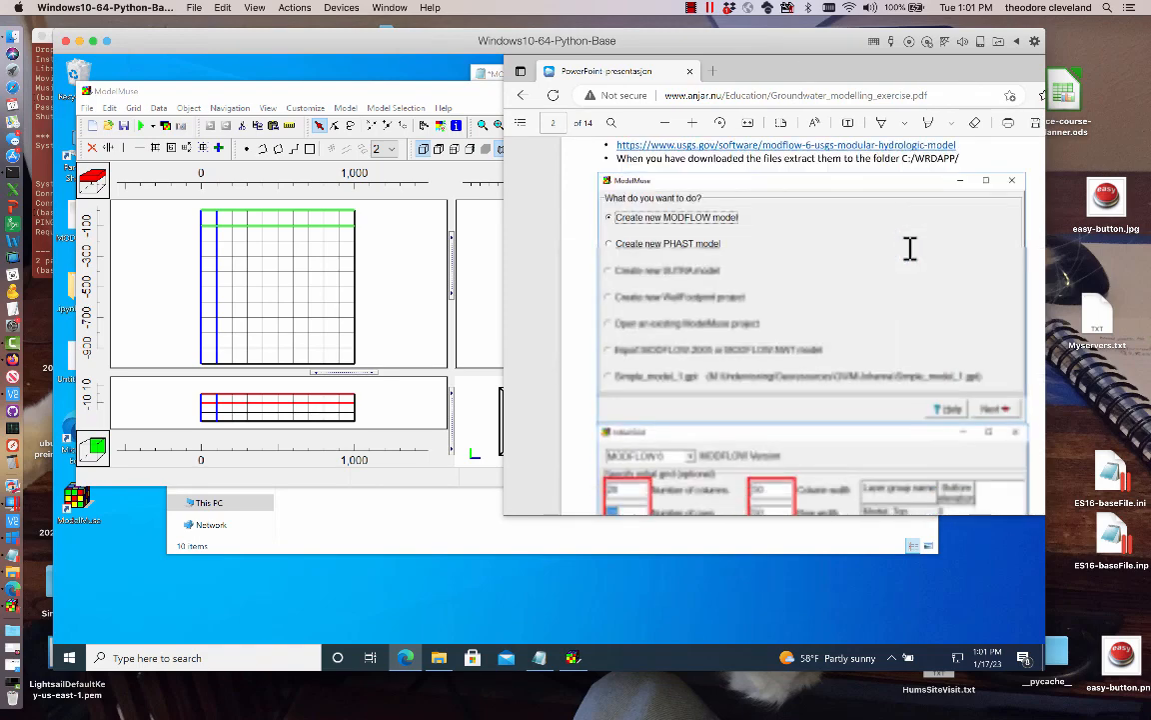
scroll(911, 249, down, 1)
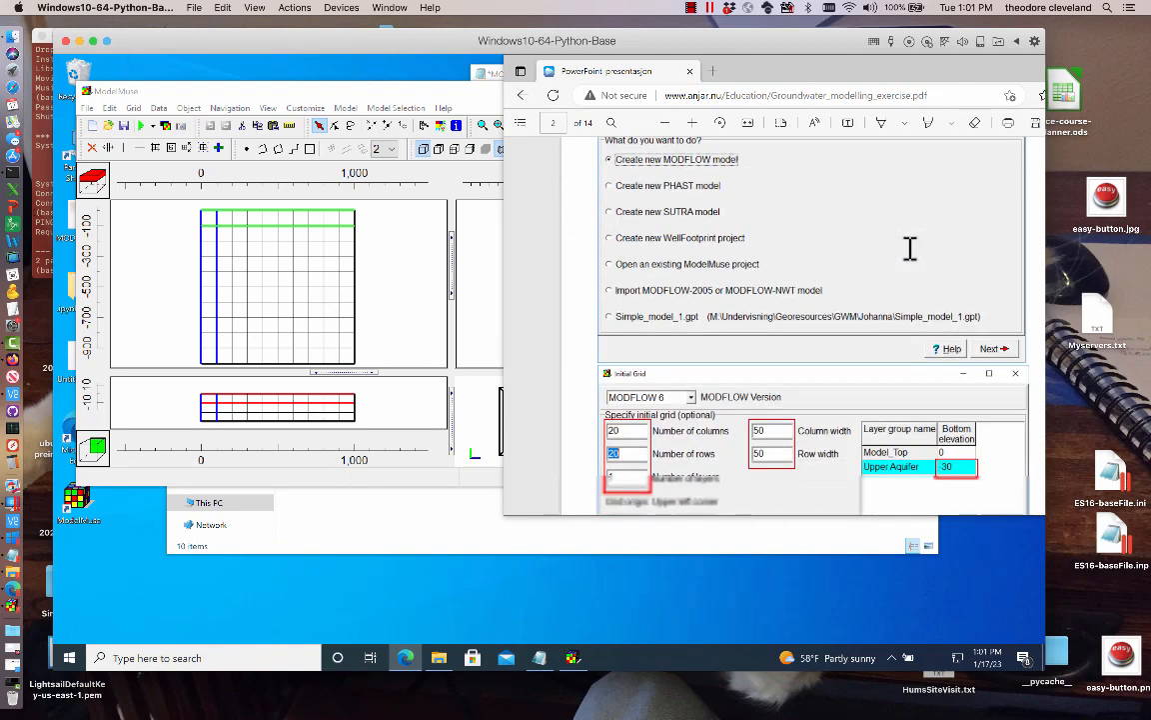
scroll(911, 250, up, 1)
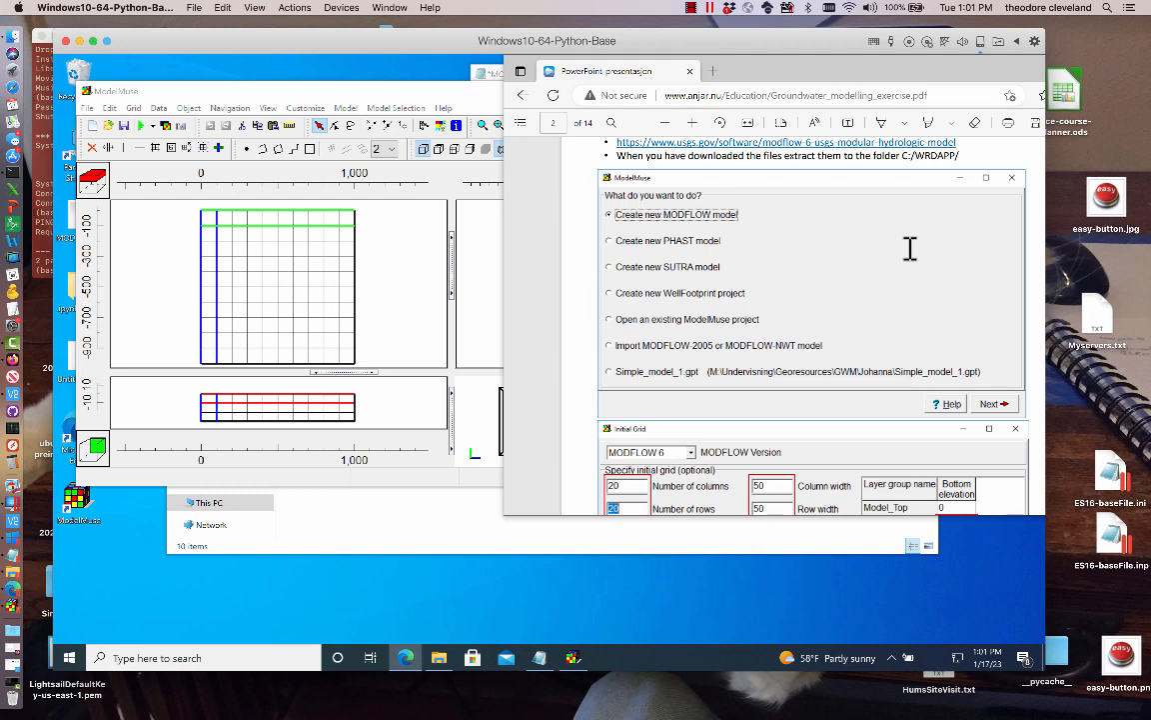
scroll(910, 250, down, 4)
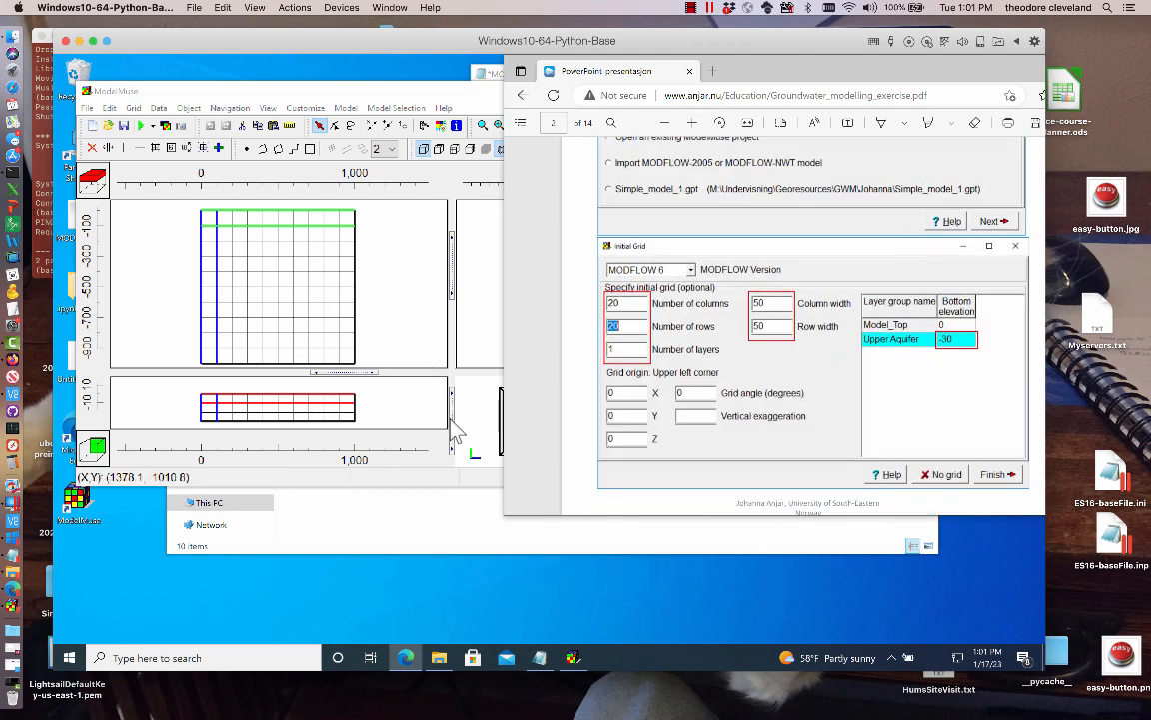
- Start a new MODFLOW model in ModelMuse without saving the current one, keeping the default geo reference and model description
click(493, 347)
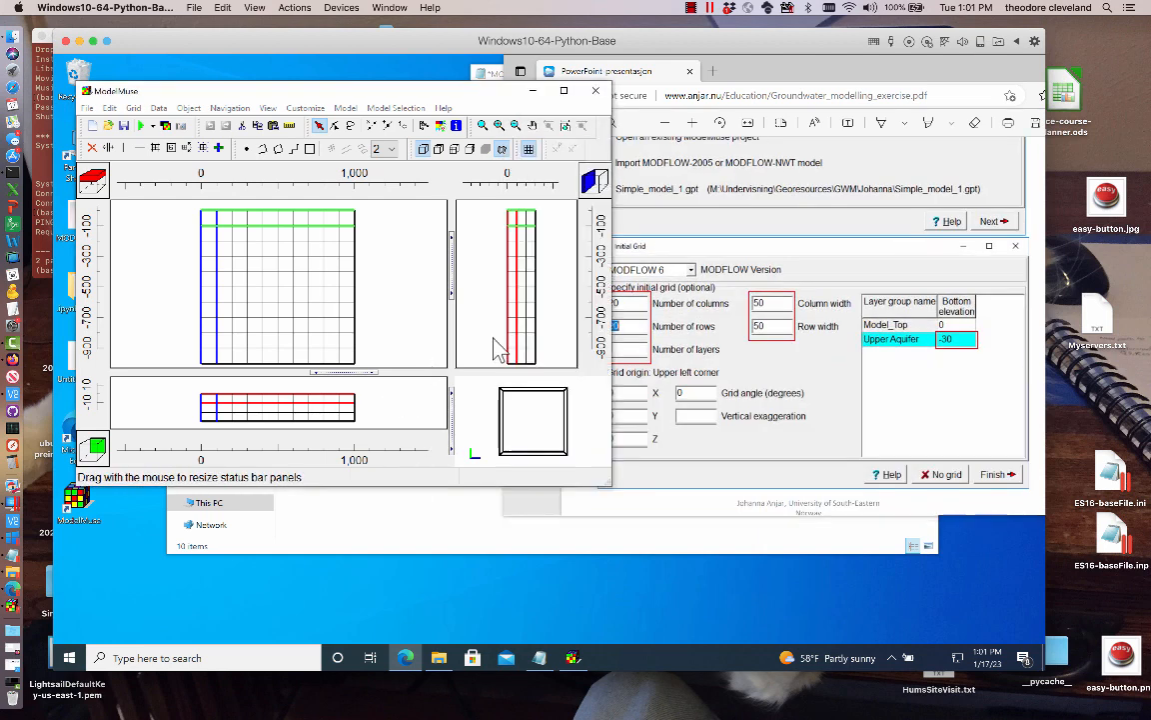
click(89, 110)
mouse_move(120, 124)
click(222, 123)
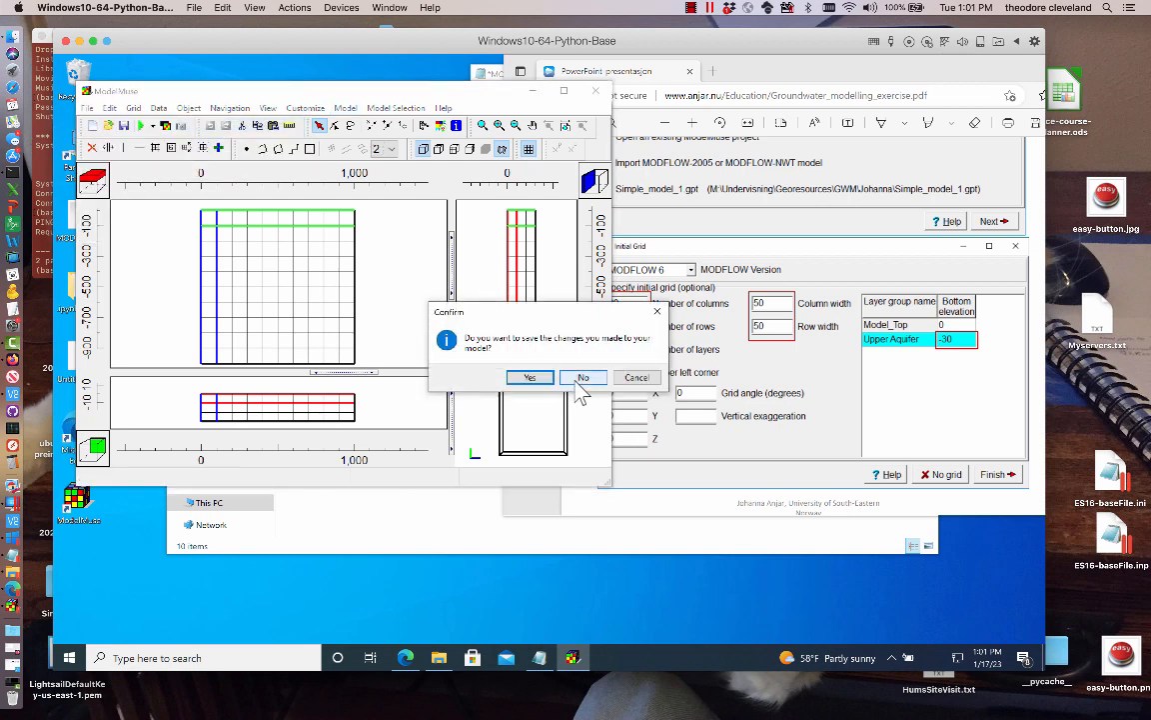
click(579, 379)
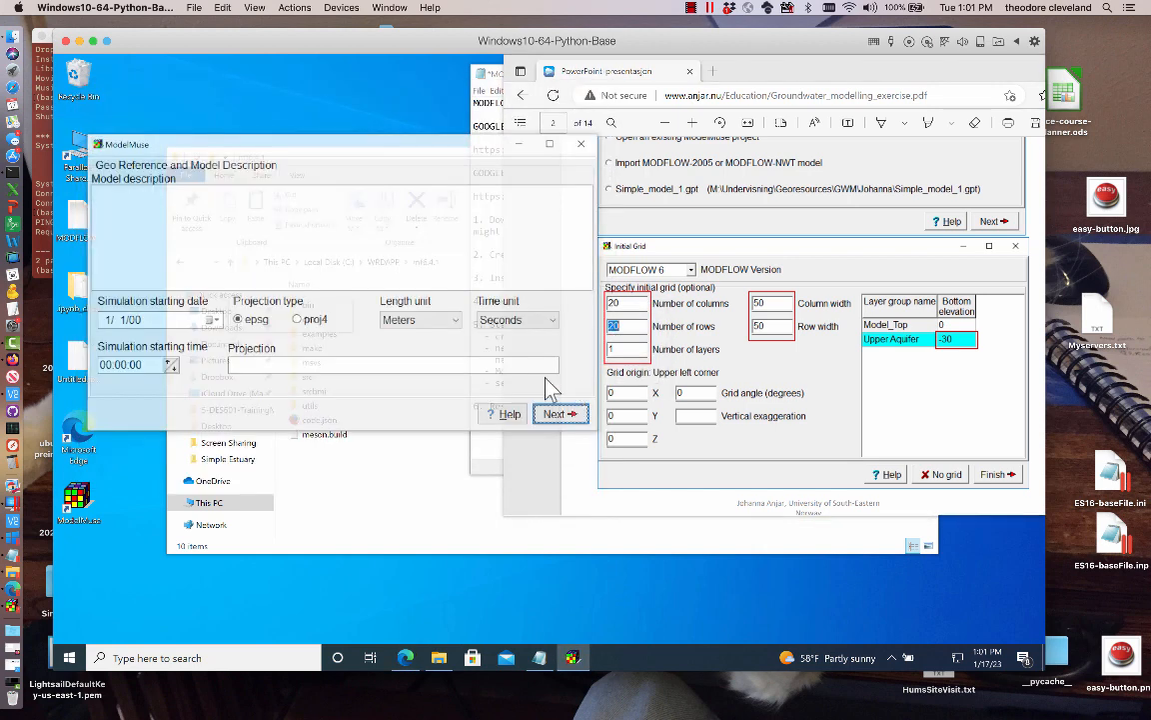
click(561, 413)
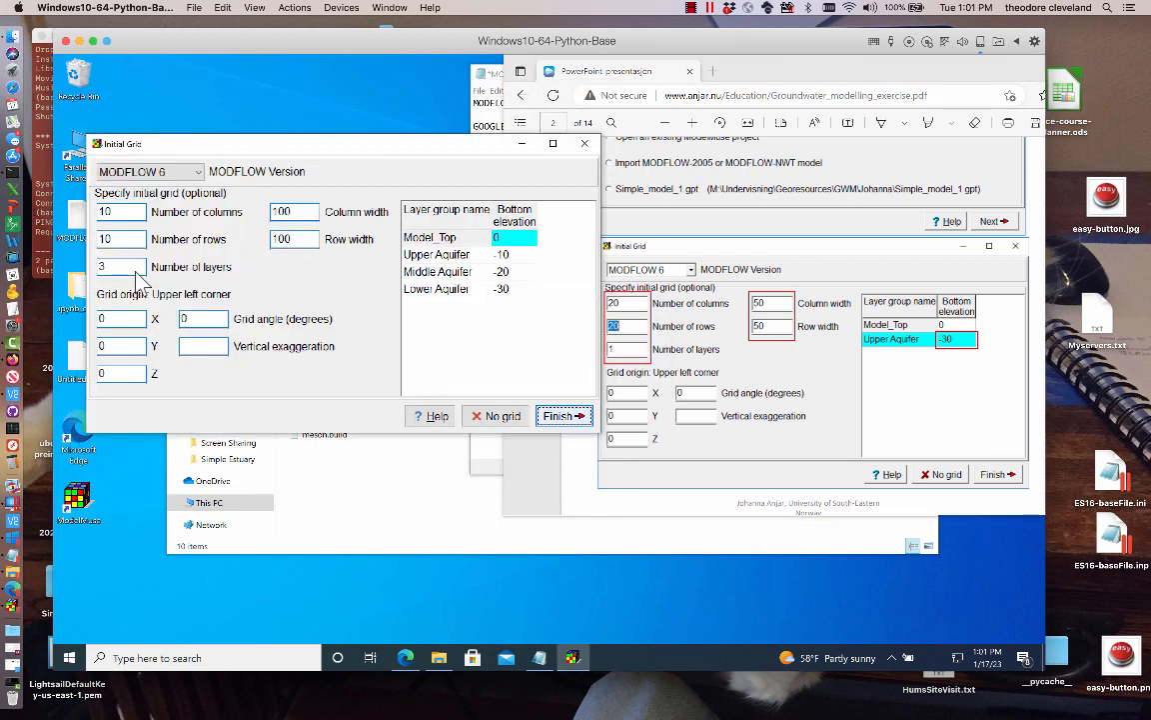
- Set the initial grid to 20 columns, 20 rows and 1 layer
double_click(120, 212)
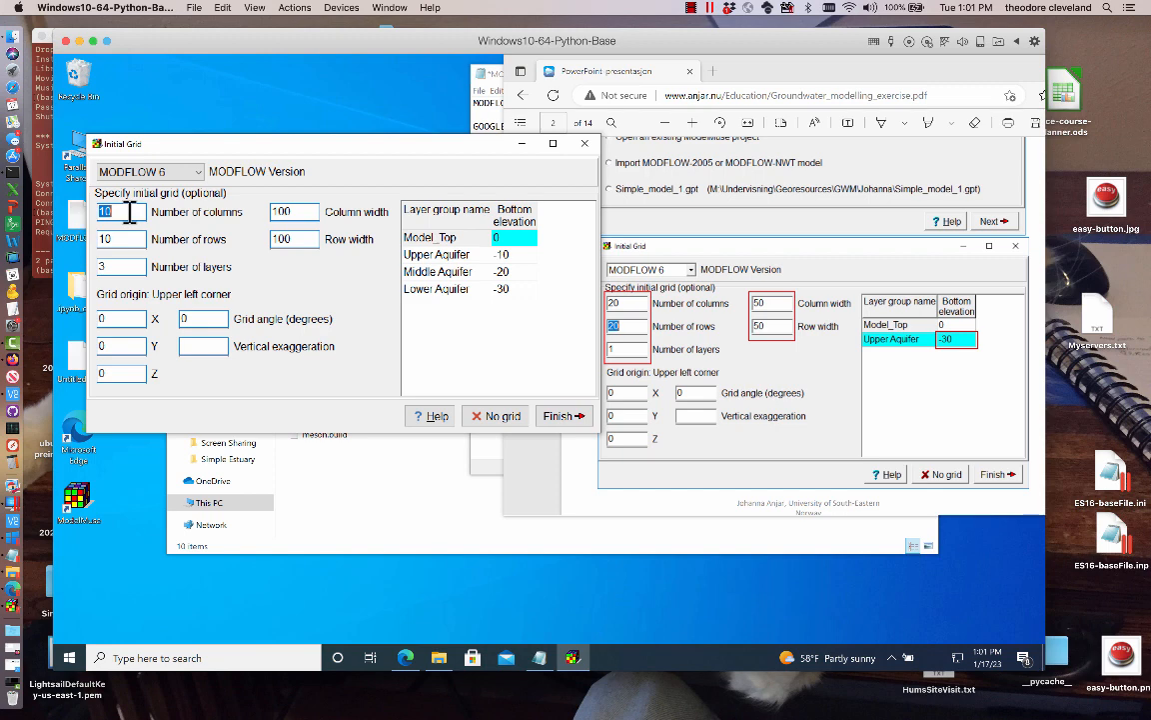
text(20)
key(Tab)
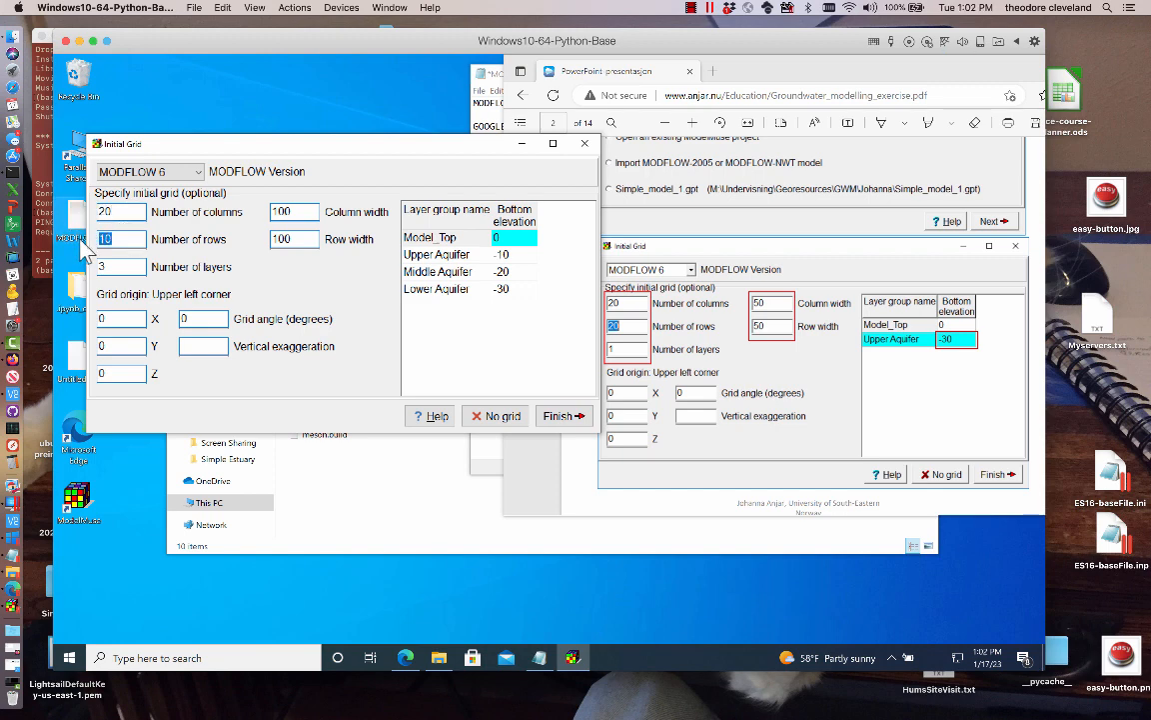
text(20)
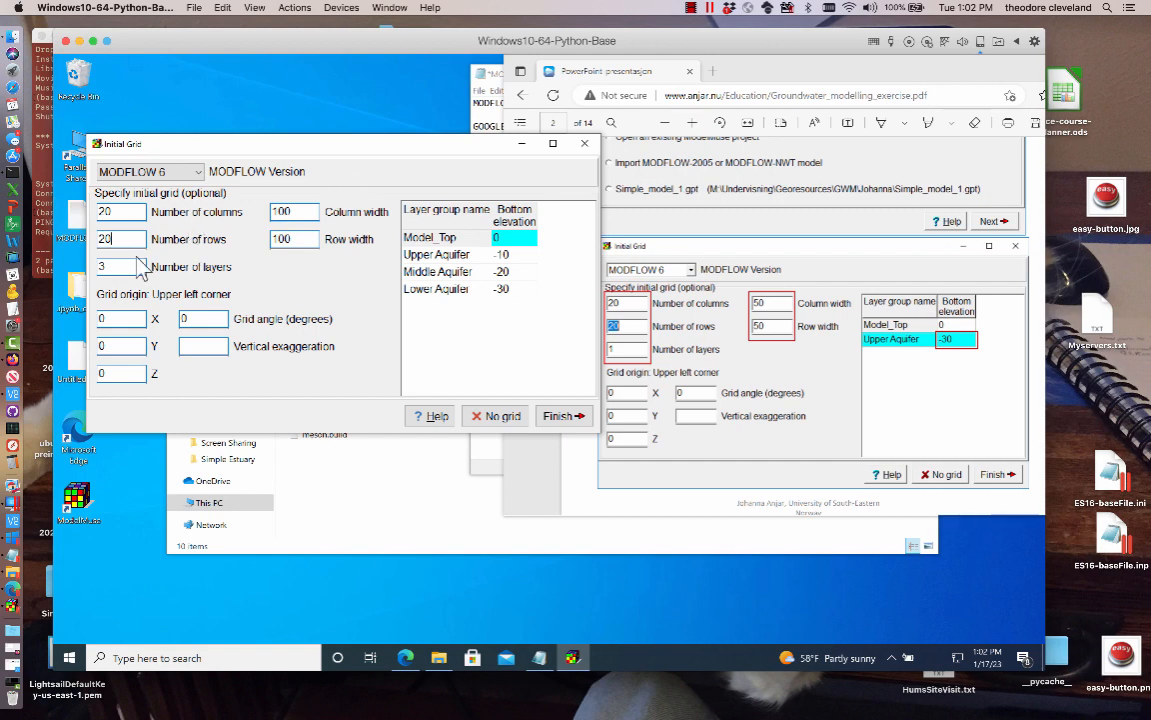
double_click(118, 264)
text(1)
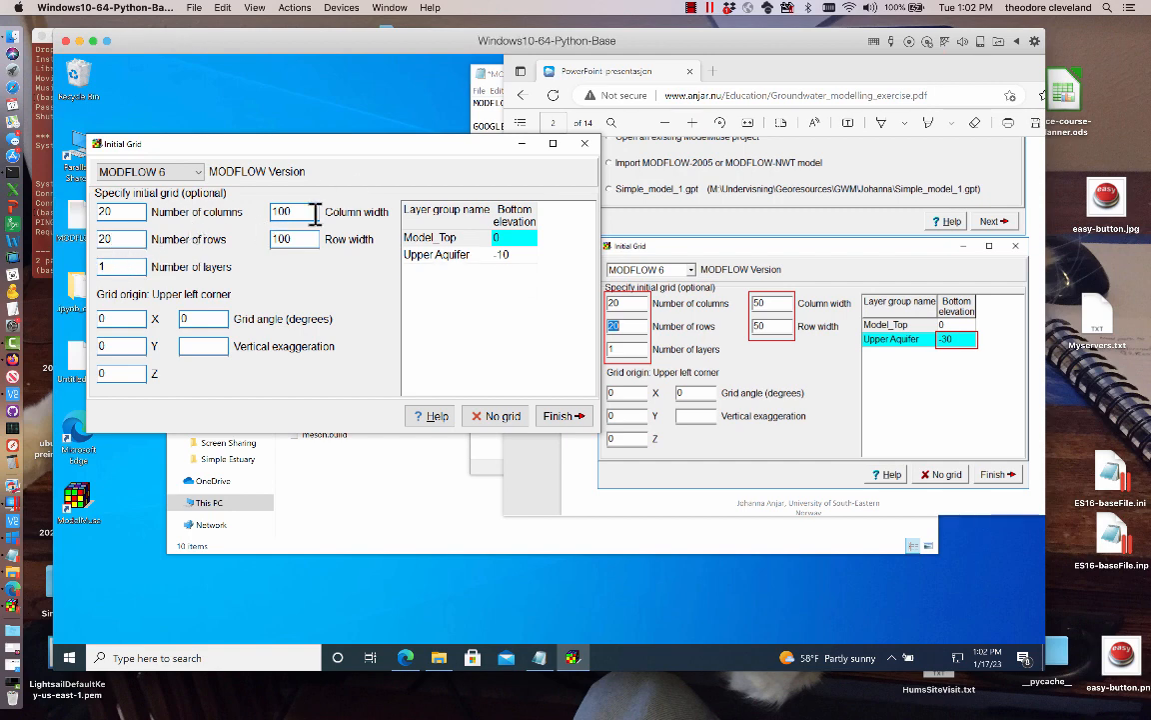
- Set both the column width and the row width of the initial grid to 50
double_click(312, 213)
text(50)
double_click(304, 239)
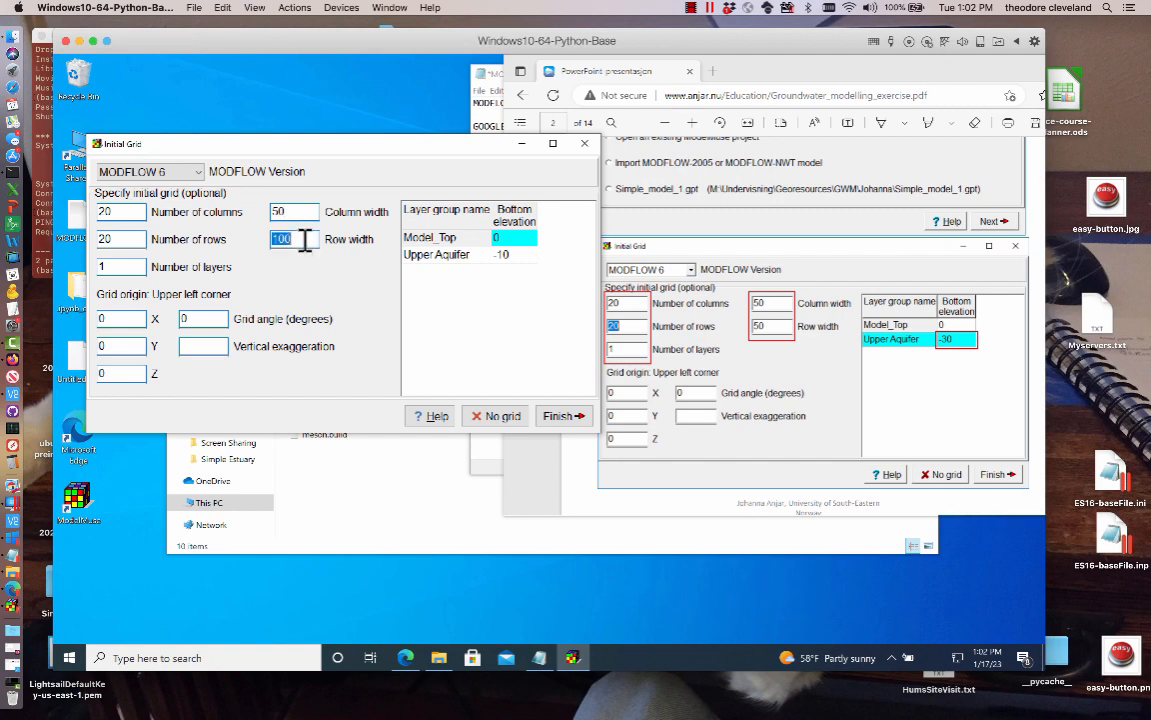
text(50)
- Set the Upper Aquifer bottom elevation to -30 and finish creating the grid
click(522, 255)
click(522, 255)
text(-30)
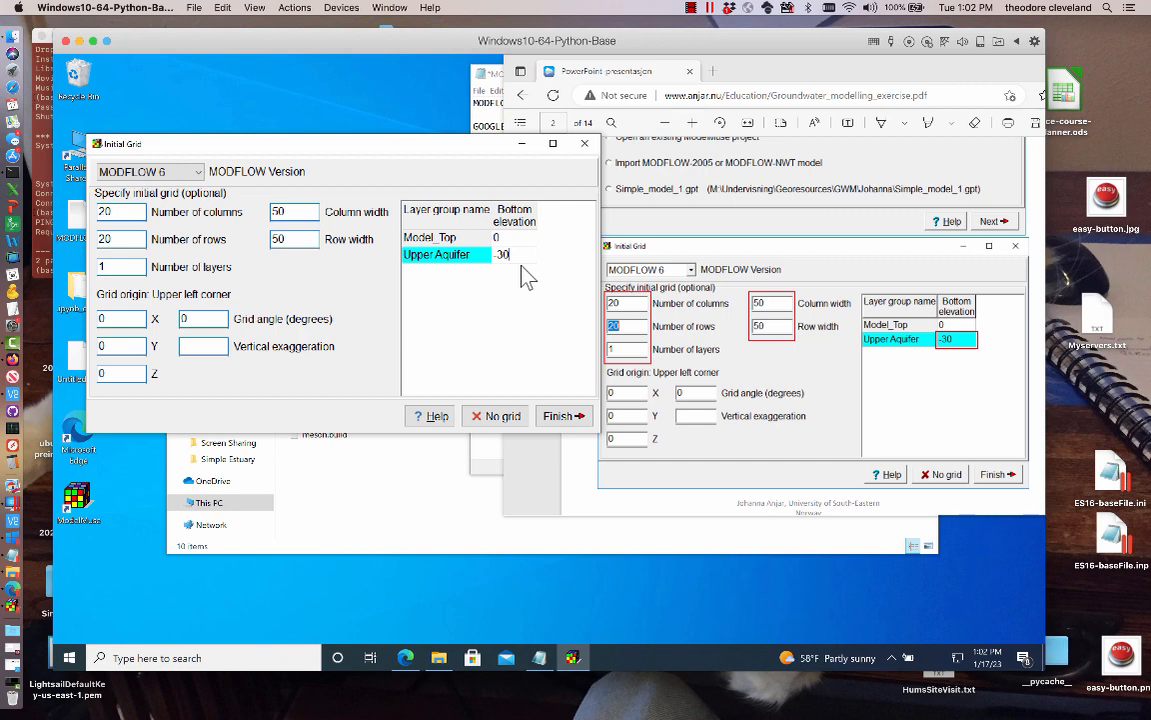
click(526, 278)
click(561, 418)
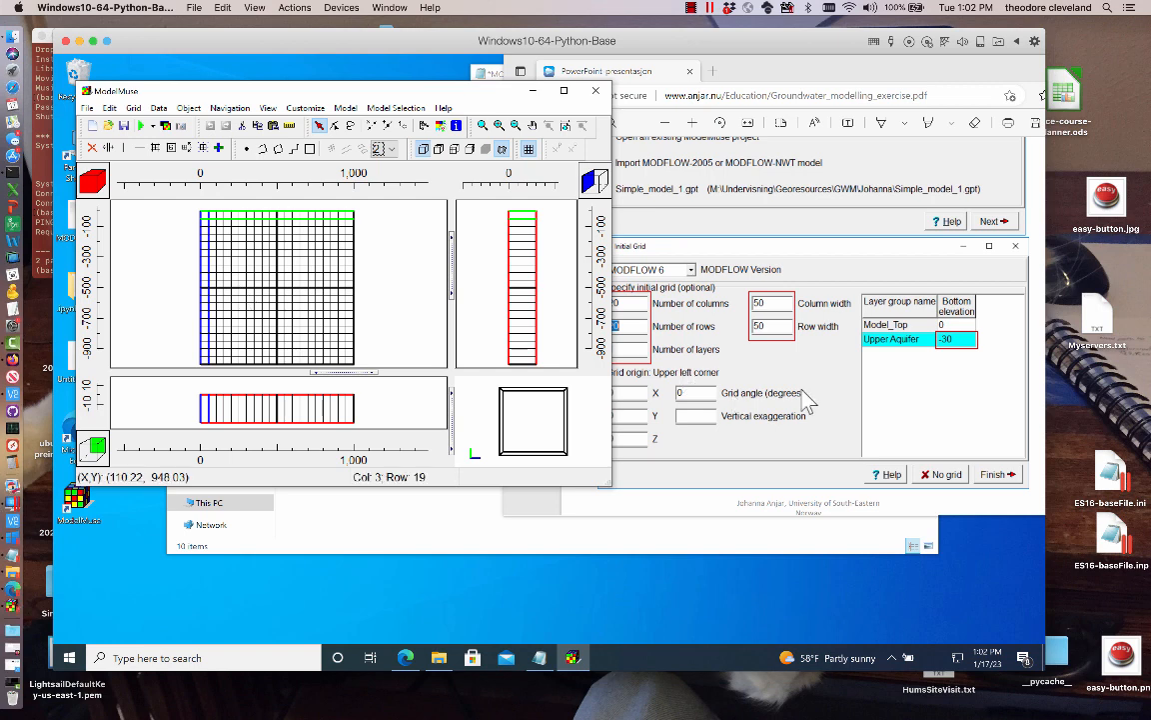
- Read the MODFLOW Time instructions on page 3 of the exercise PDF in Edge
click(701, 440)
scroll(709, 445, down, 1)
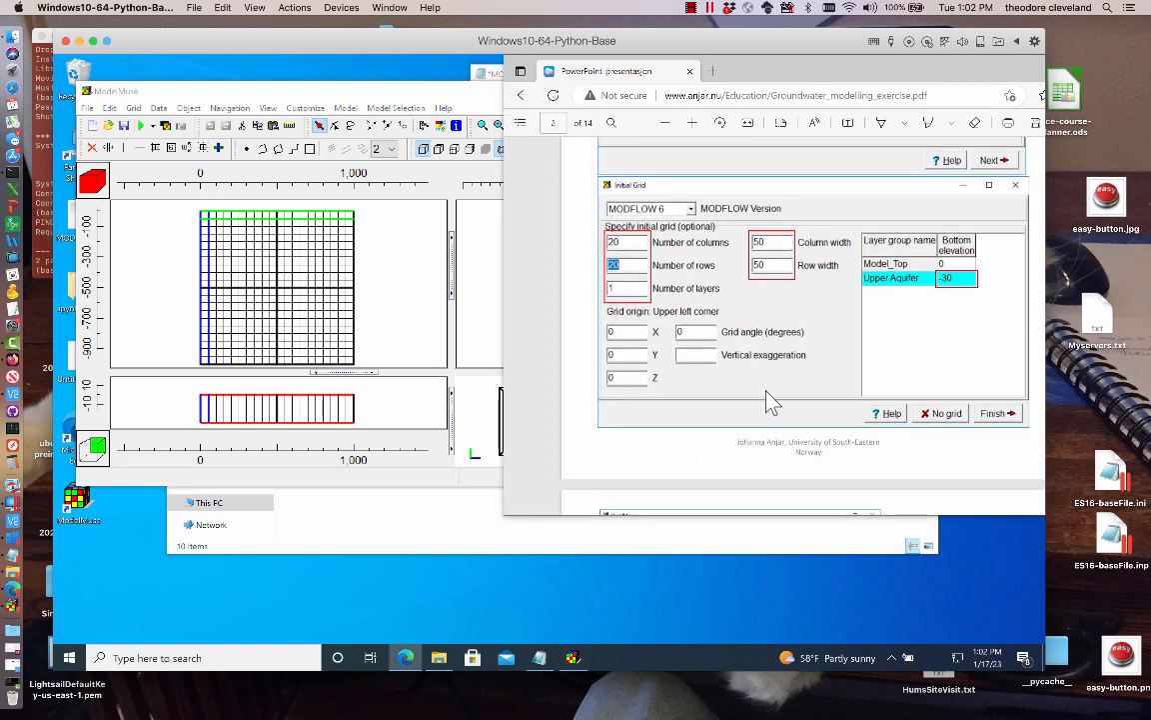
scroll(766, 401, down, 5)
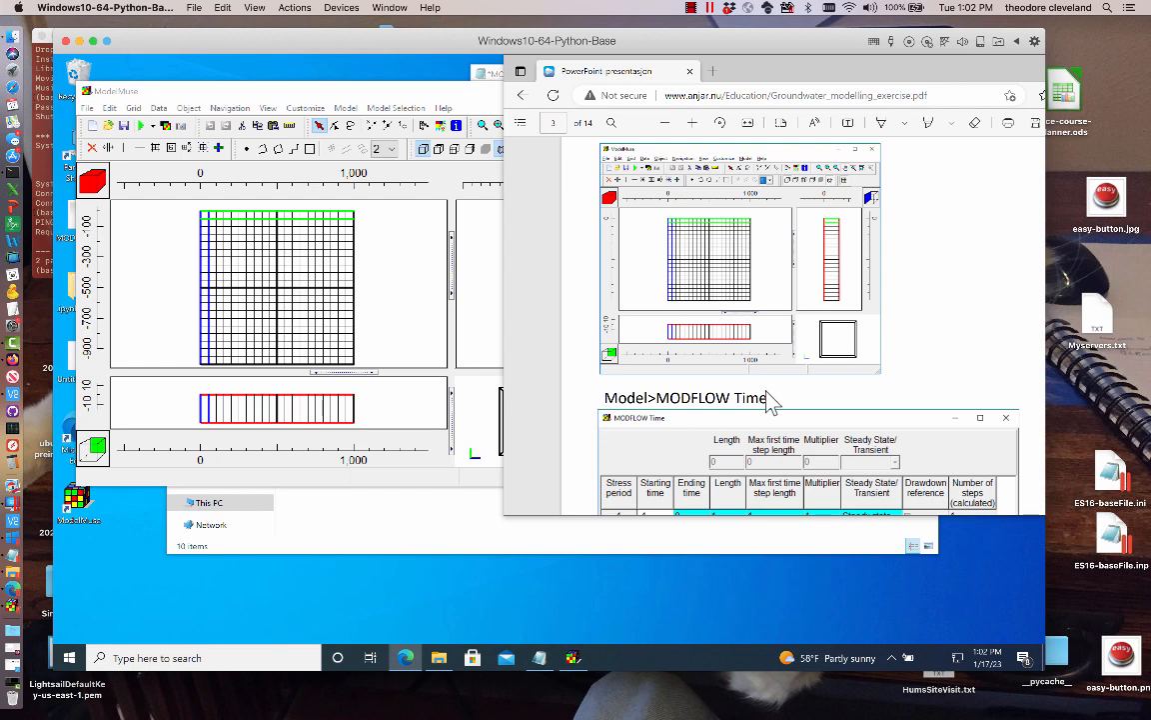
scroll(770, 400, down, 5)
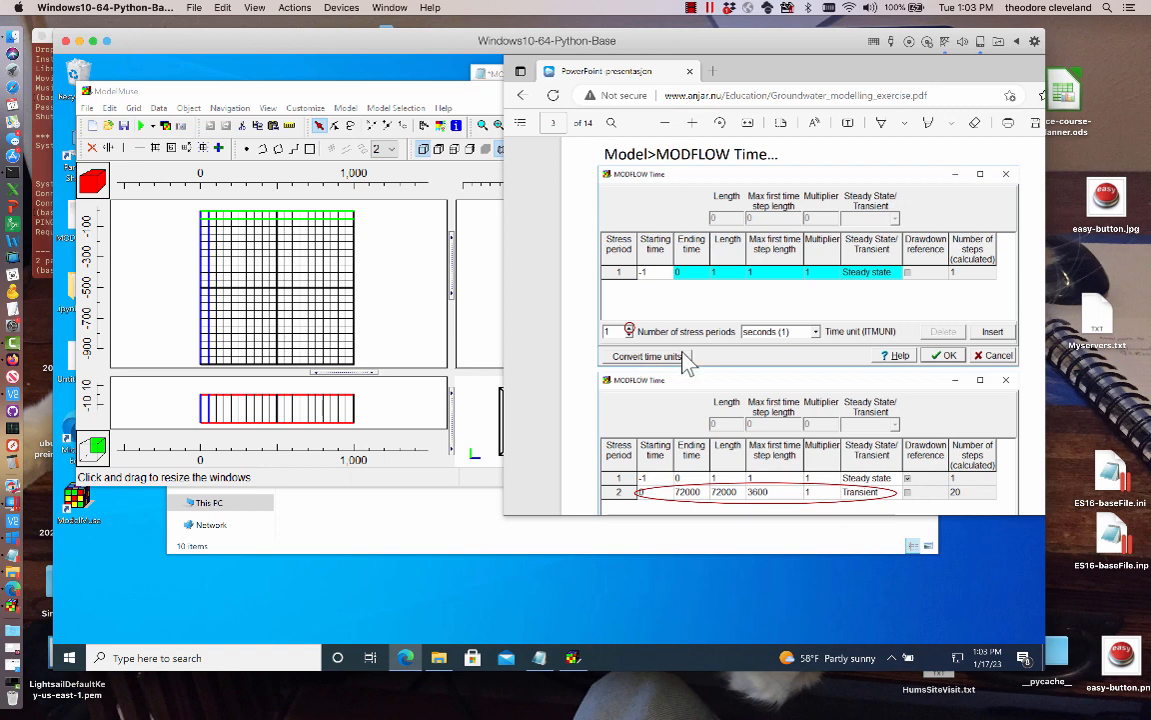
- Open the MODFLOW Time settings and increase the number of stress periods to 2
scroll(689, 358, down, 2)
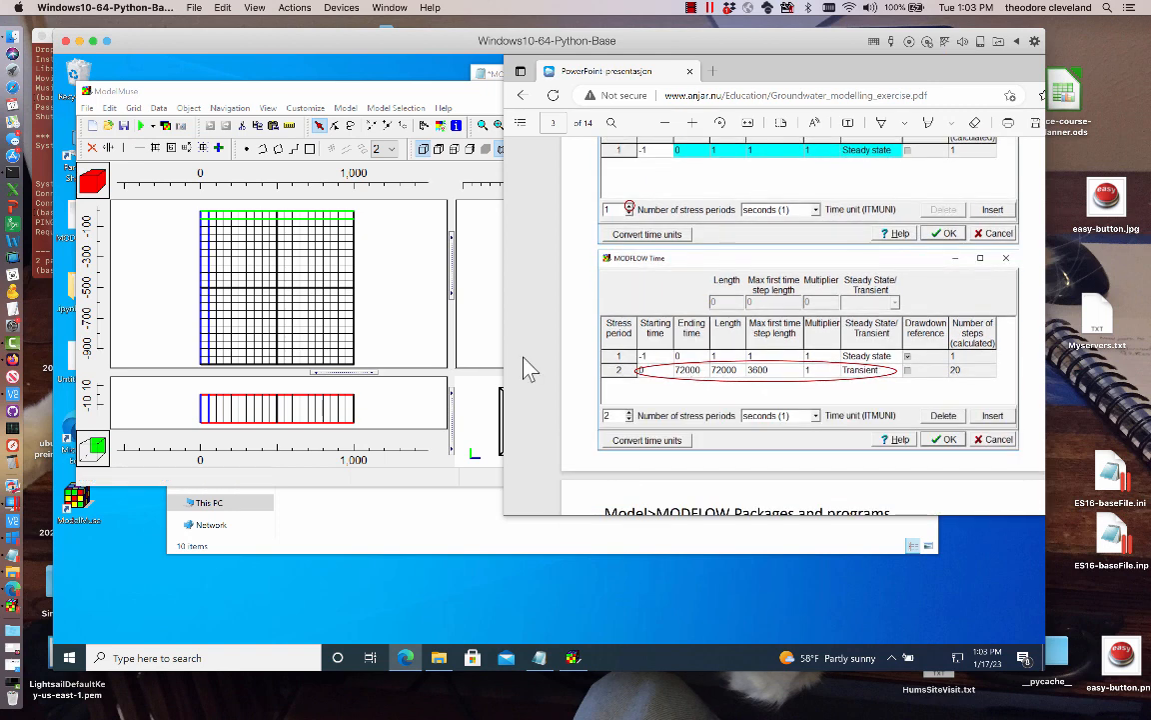
click(437, 280)
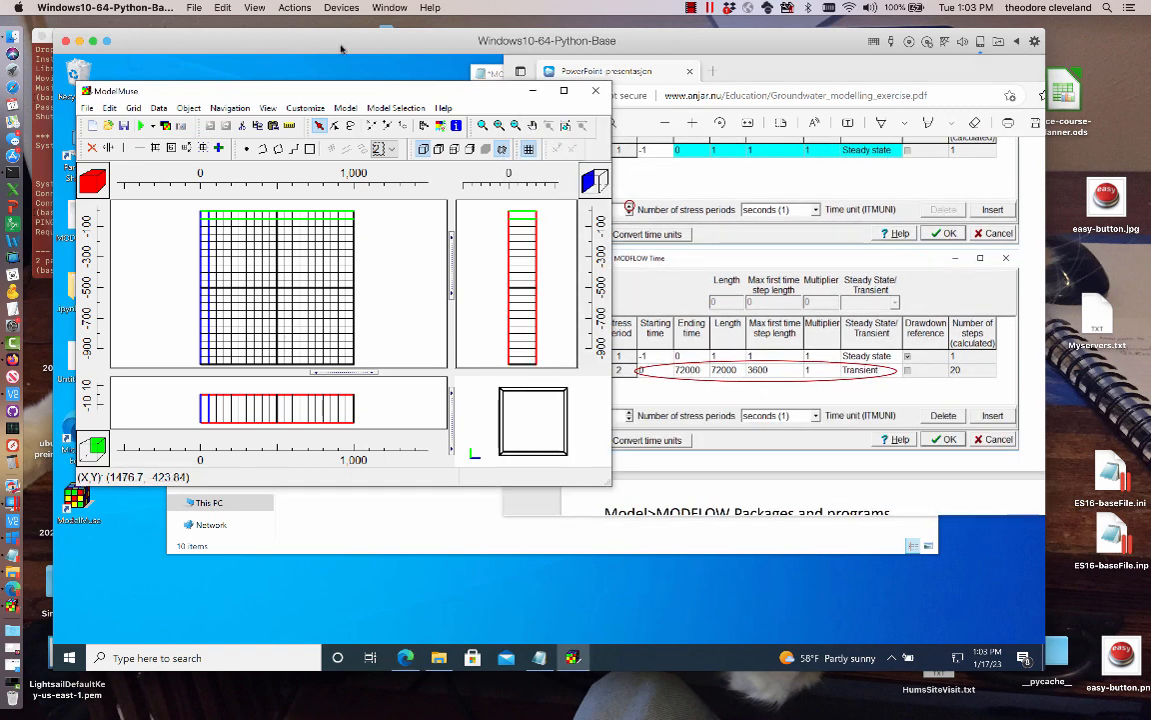
click(346, 108)
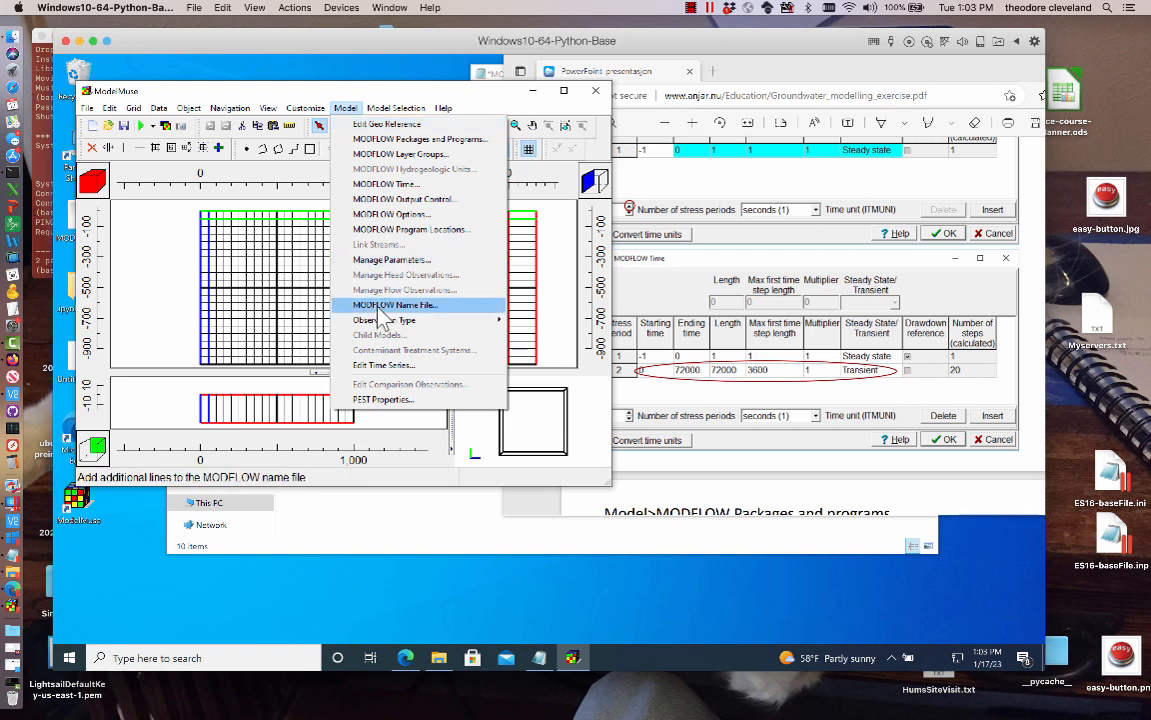
click(397, 186)
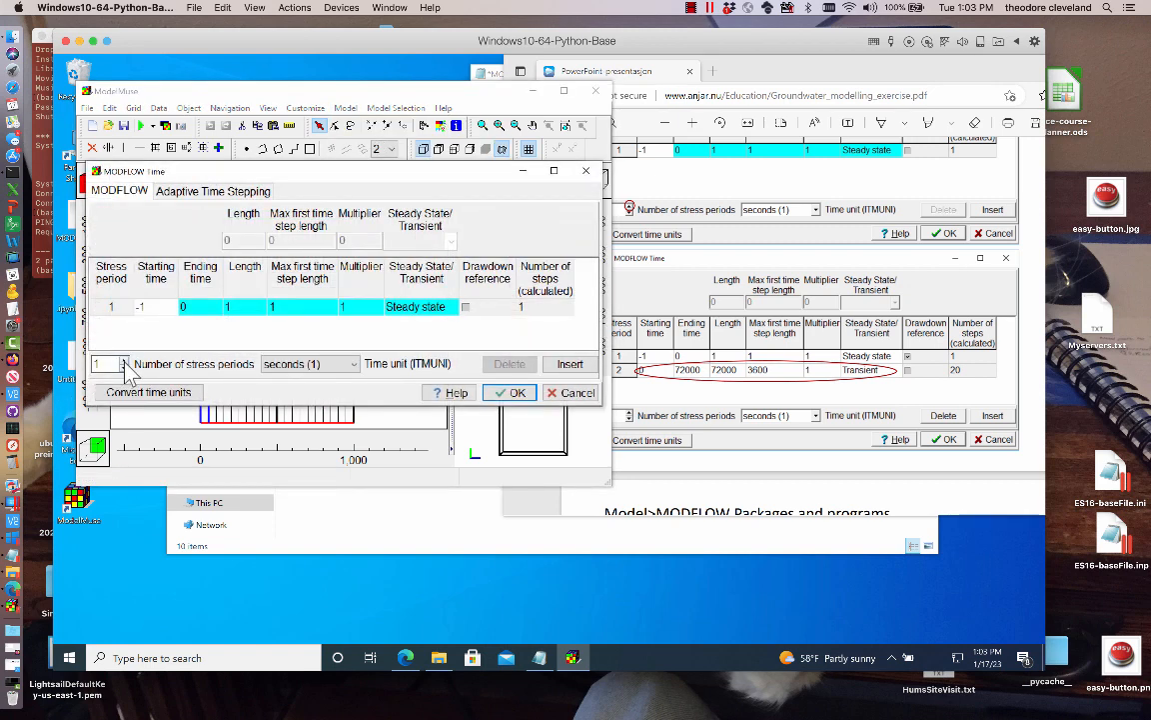
click(122, 360)
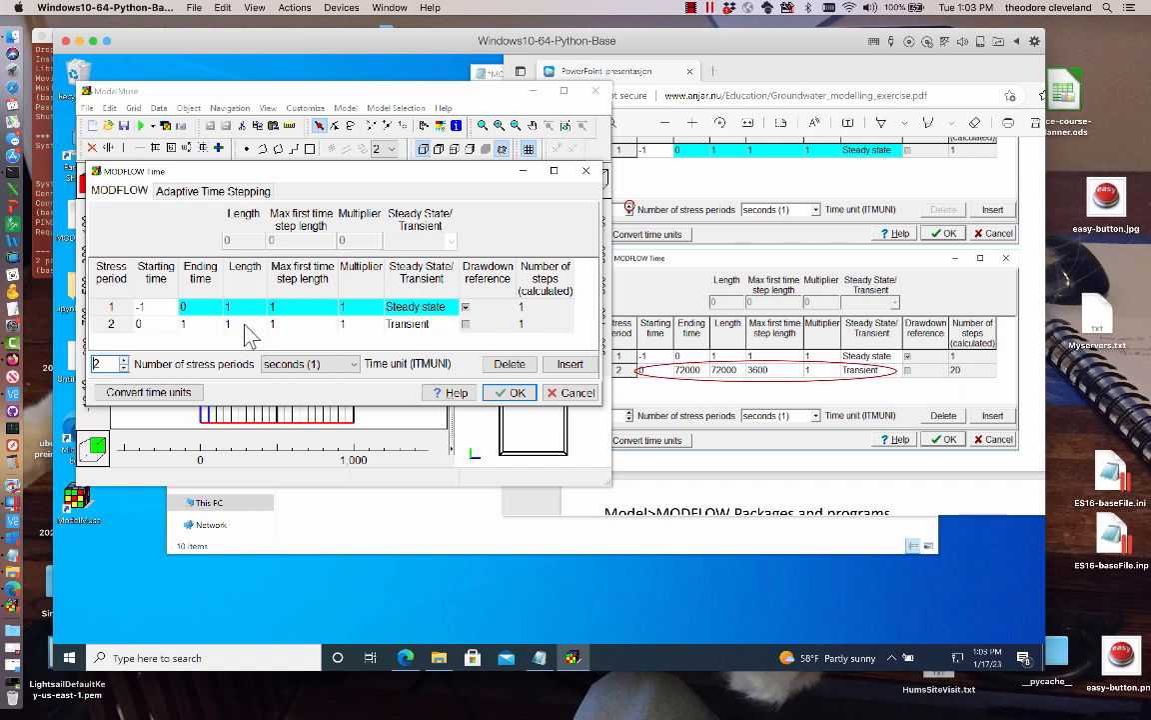
- Set stress period 2 to an ending time of 72000 and a max first time step length of 3600, and accept the time settings
click(209, 323)
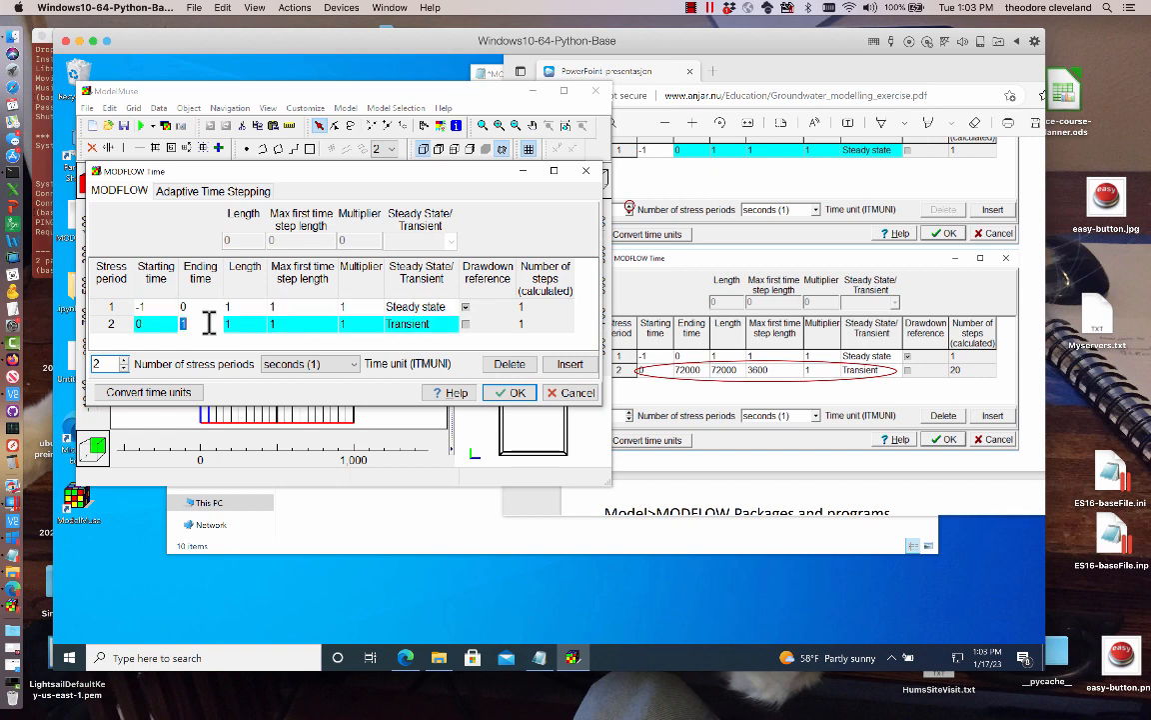
text(72000)
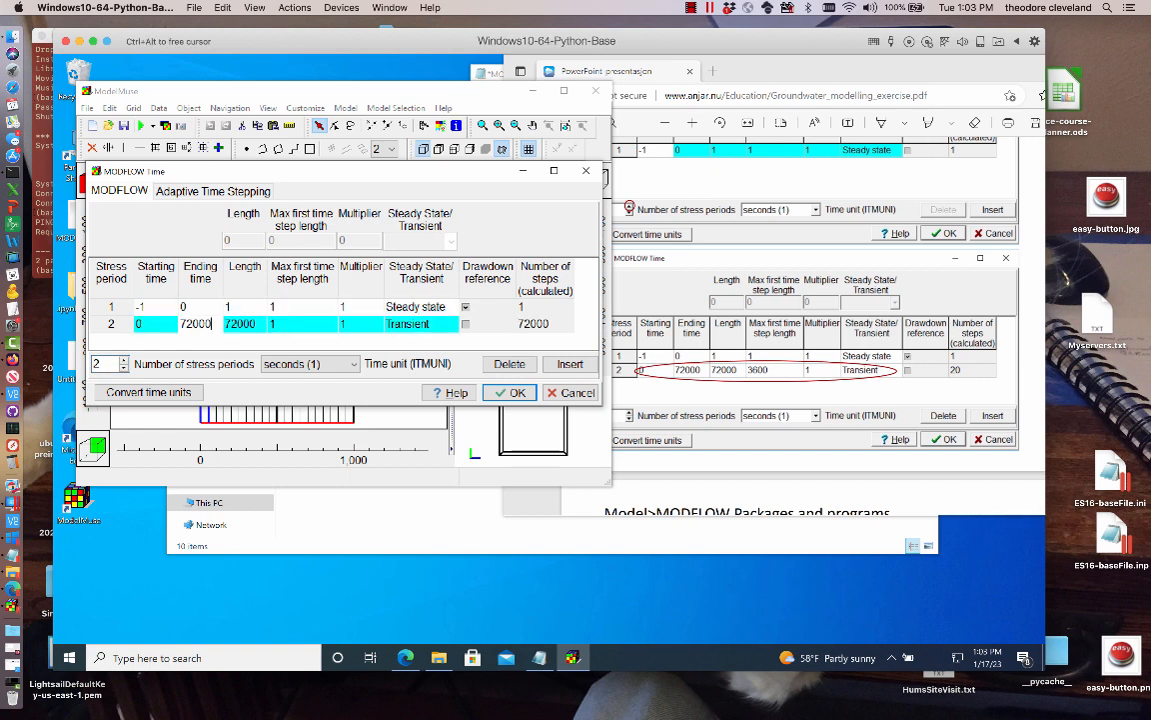
key(Tab)
key(Tab)
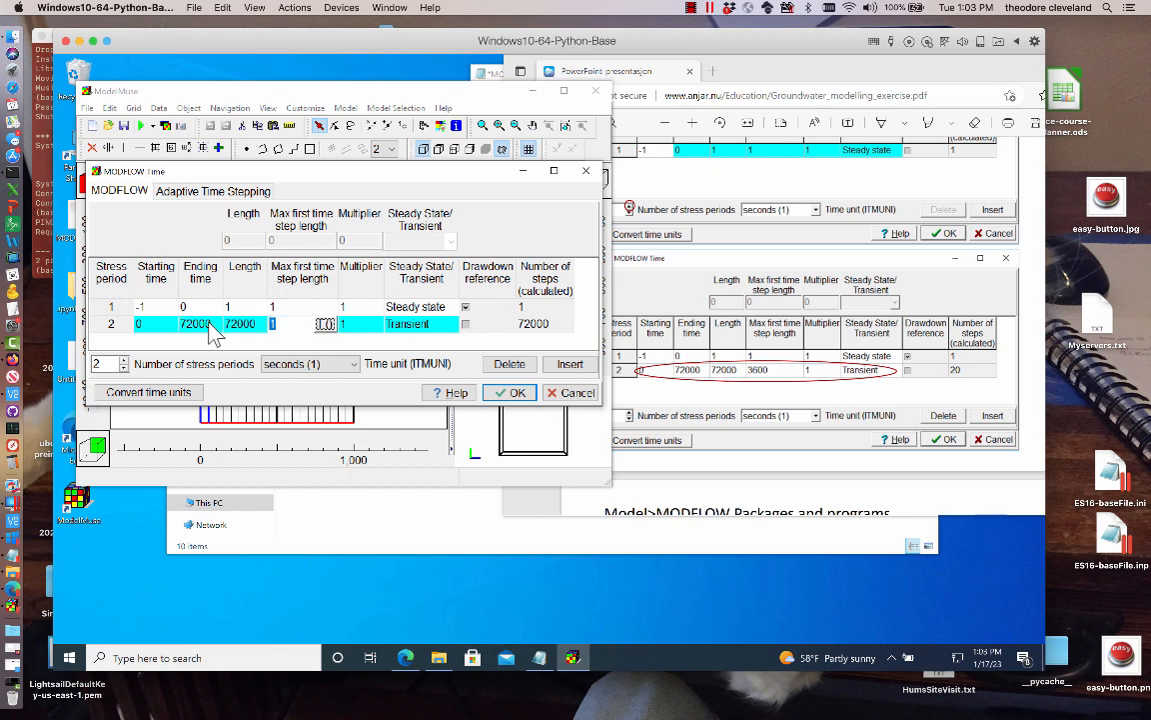
text(3600)
key(Tab)
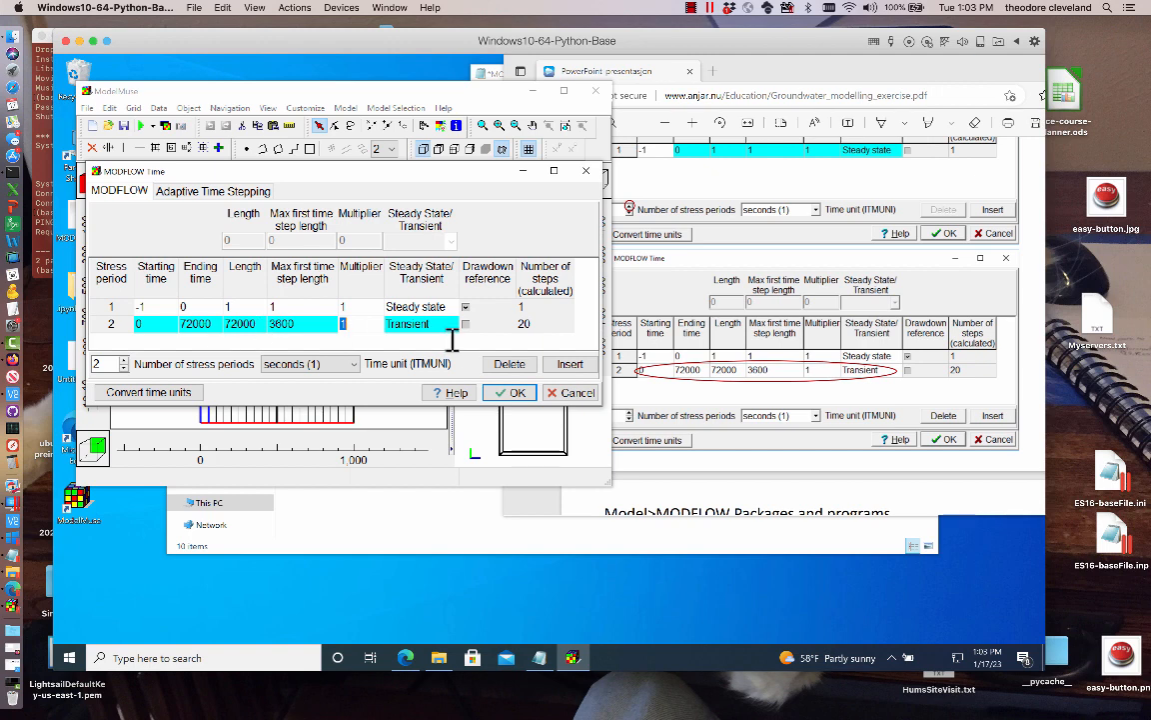
click(518, 393)
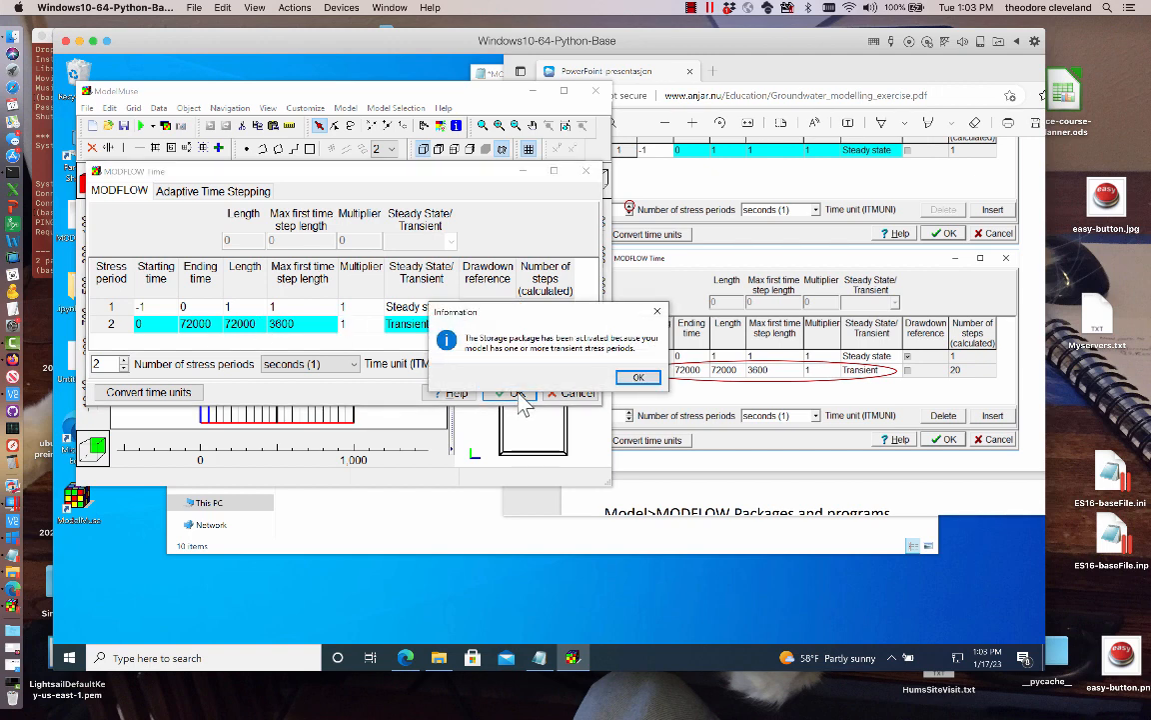
click(637, 377)
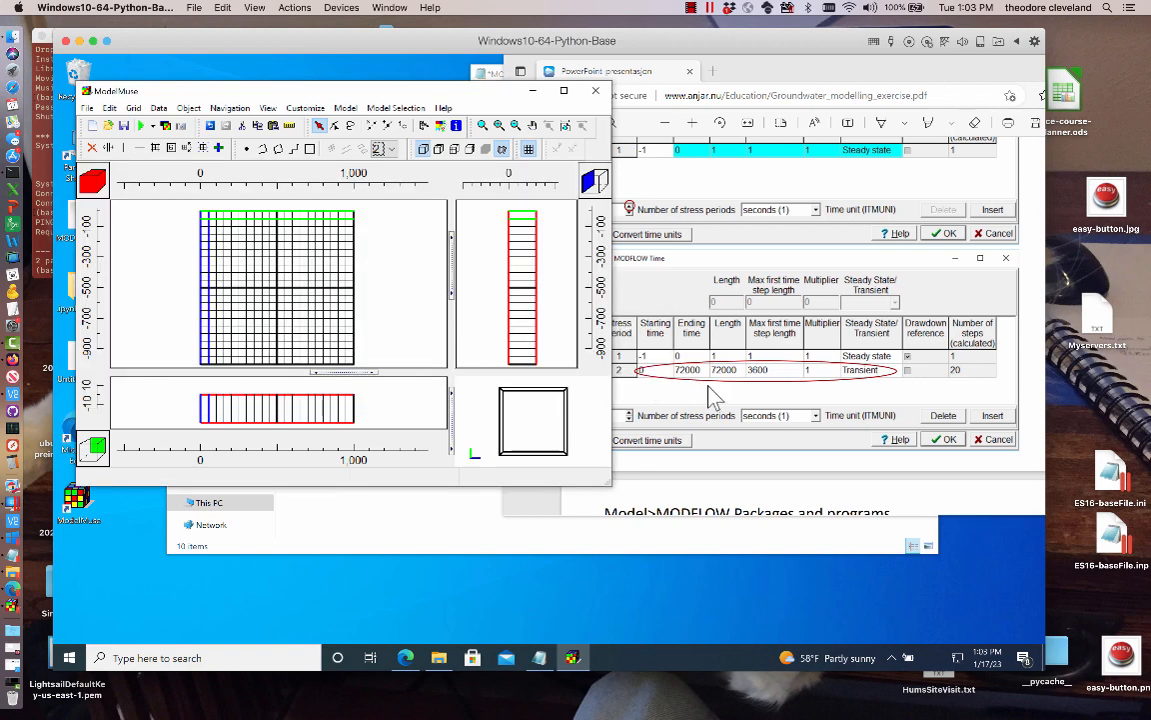
- Consult the packages instructions on page 4 of the exercise PDF and open ModelMuse's MODFLOW Packages and Programs settings
scroll(712, 403, down, 5)
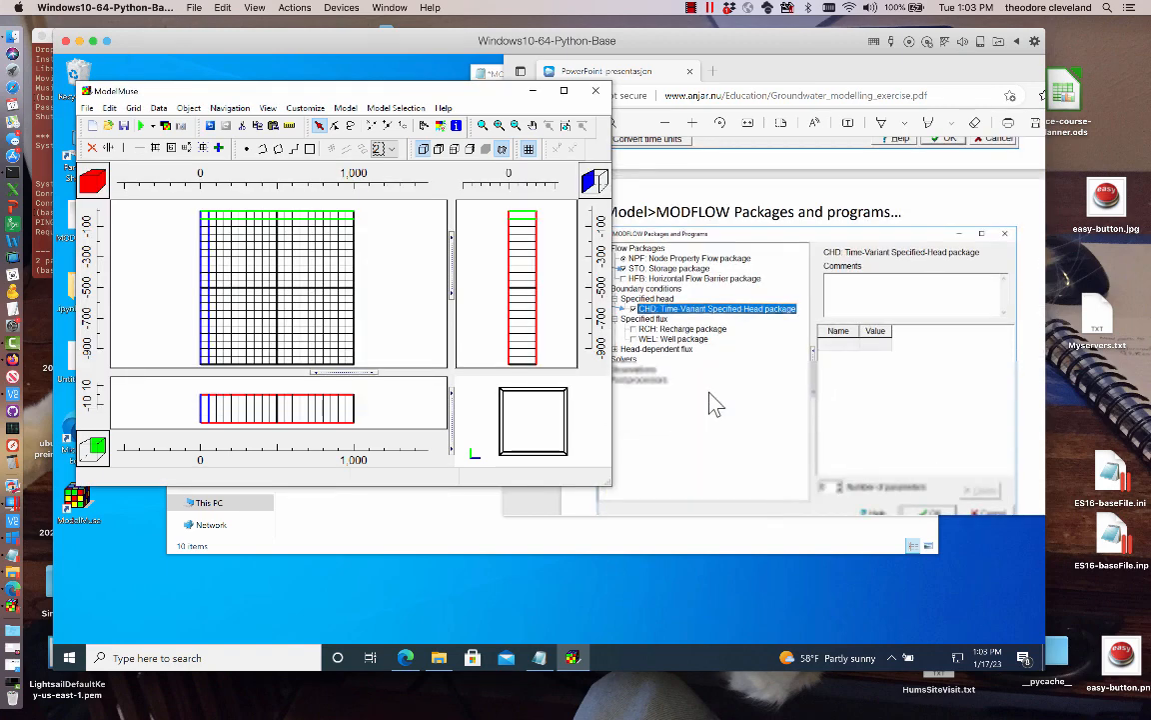
scroll(713, 403, down, 2)
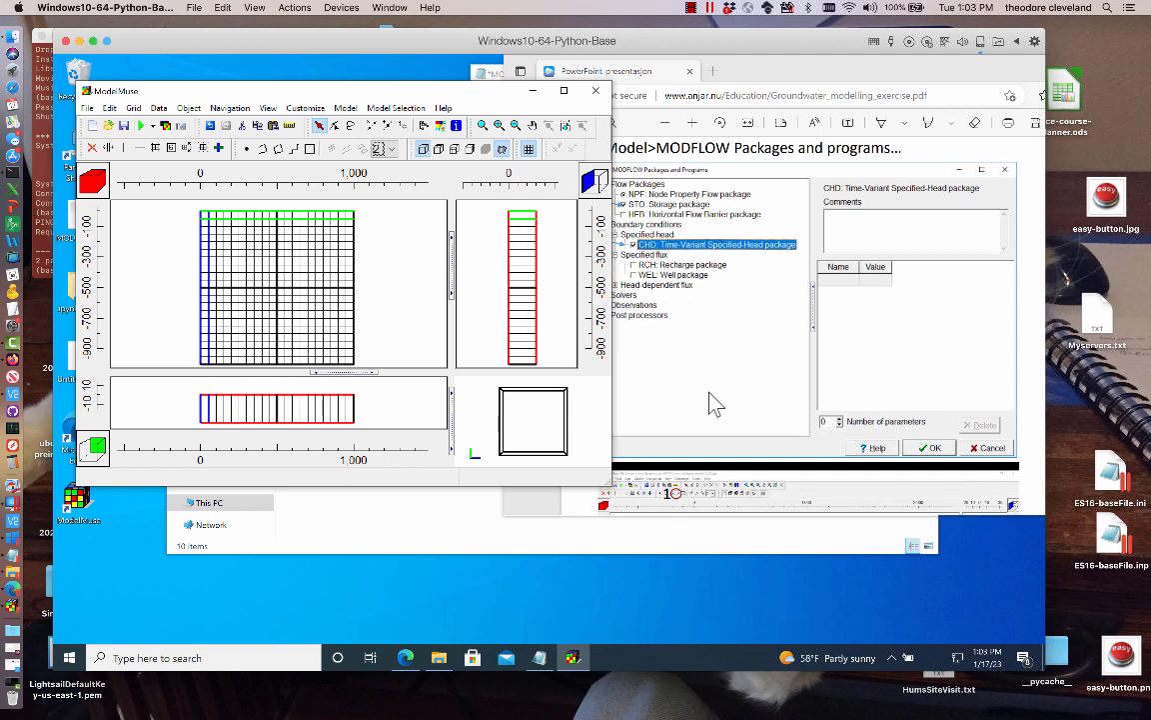
click(714, 404)
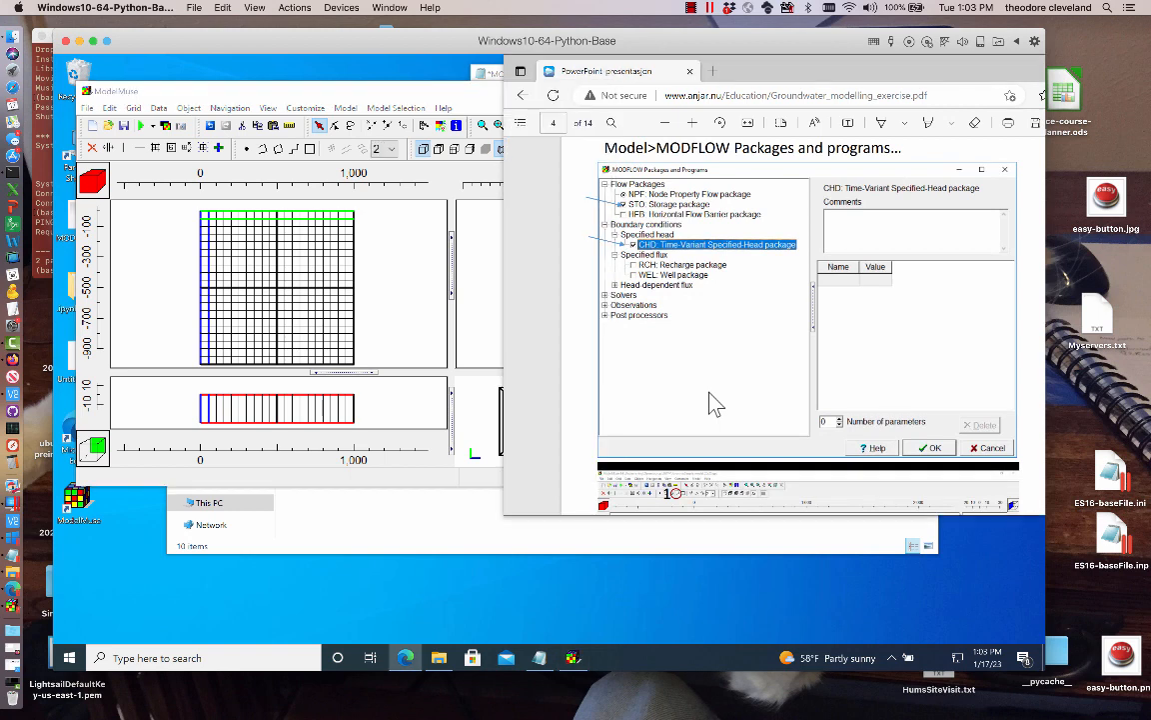
click(381, 486)
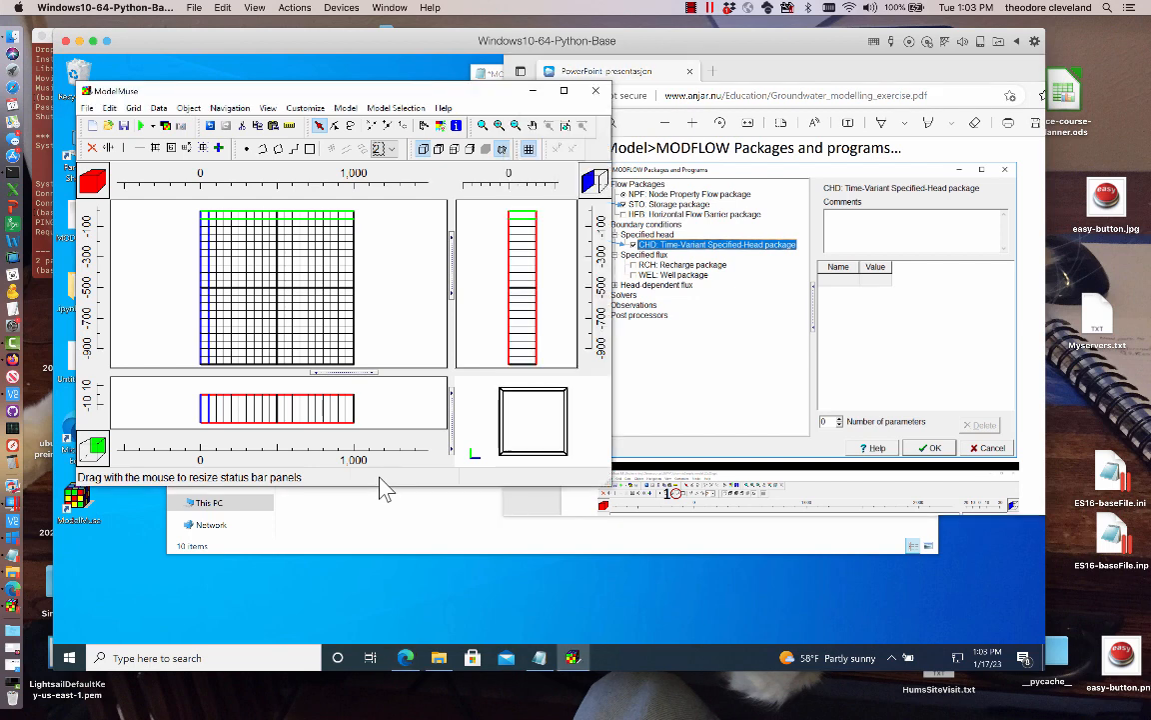
click(345, 109)
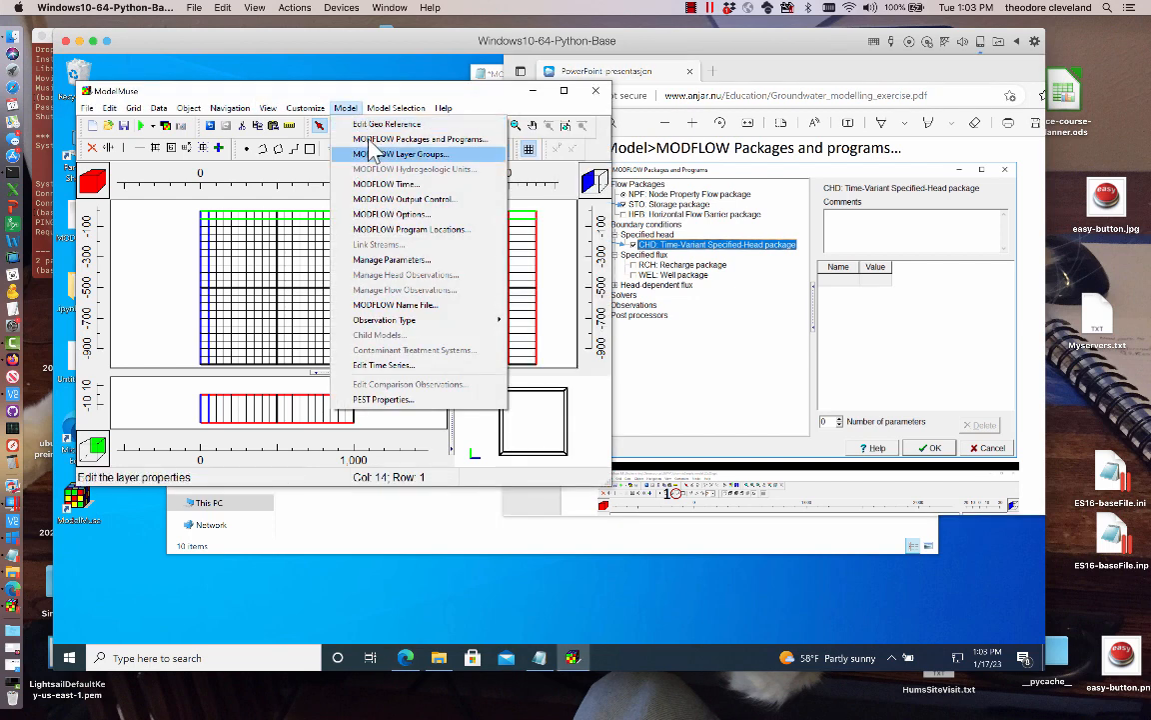
click(370, 142)
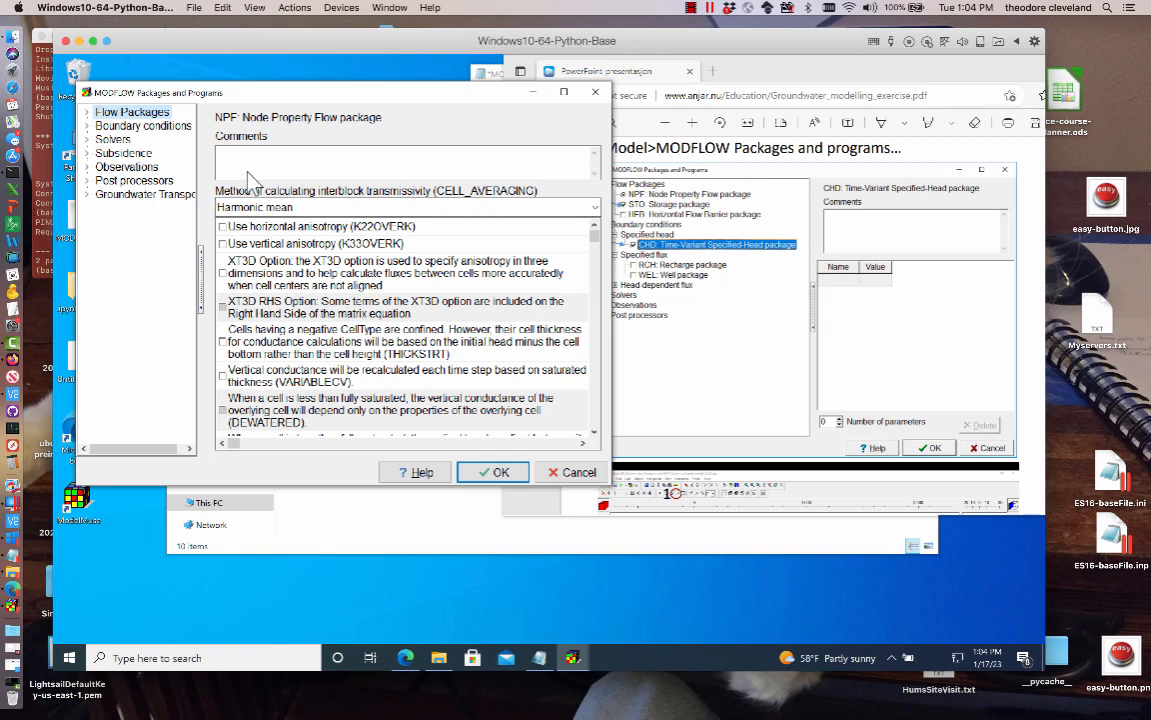
- Activate the CHD: Time-Variant Specified-Head package under the specified-head boundary conditions and accept the package selection
click(87, 112)
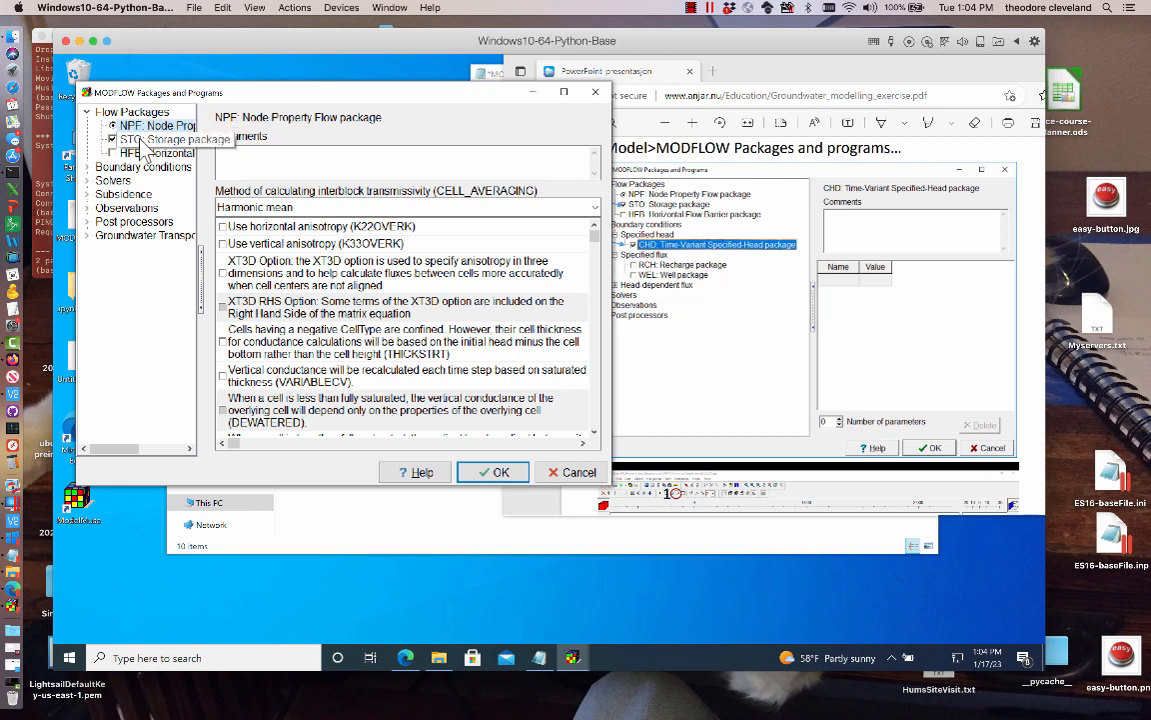
click(87, 167)
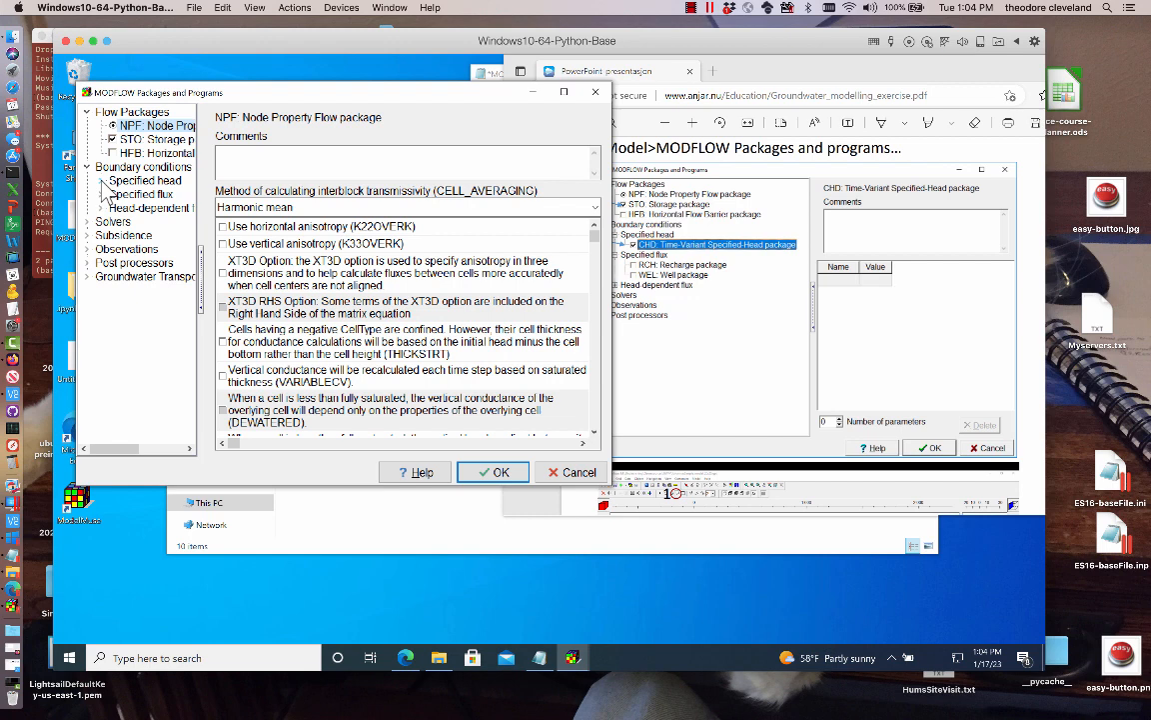
click(101, 182)
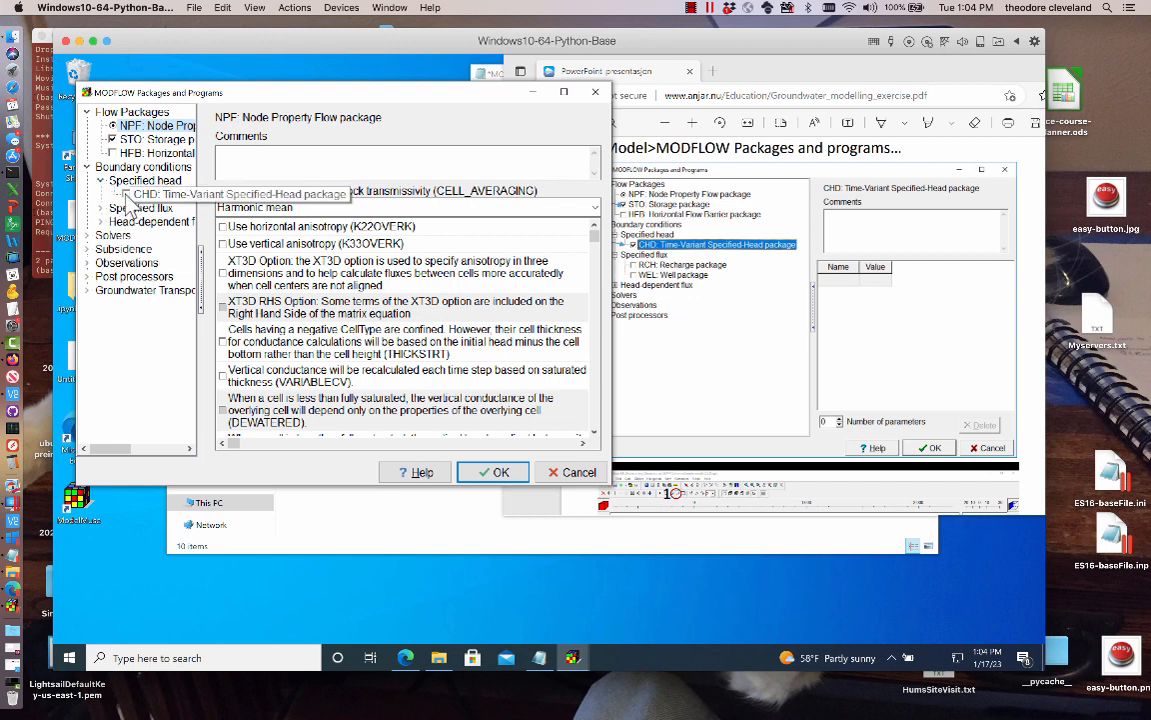
click(130, 195)
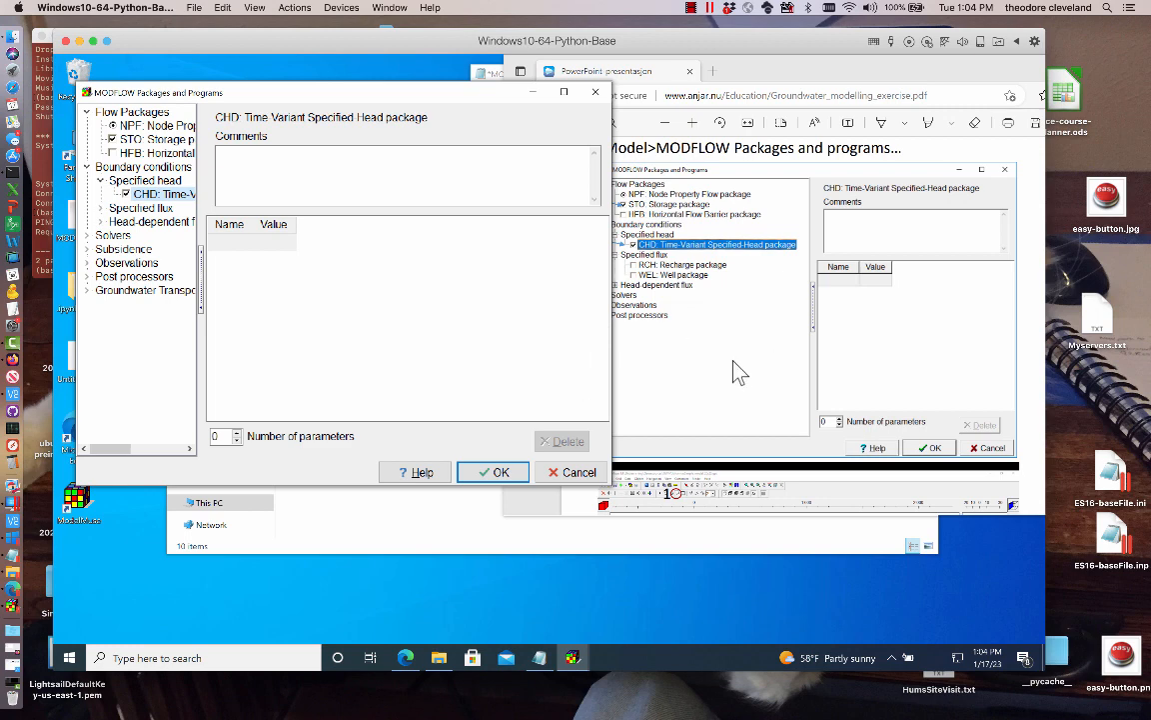
scroll(738, 372, down, 5)
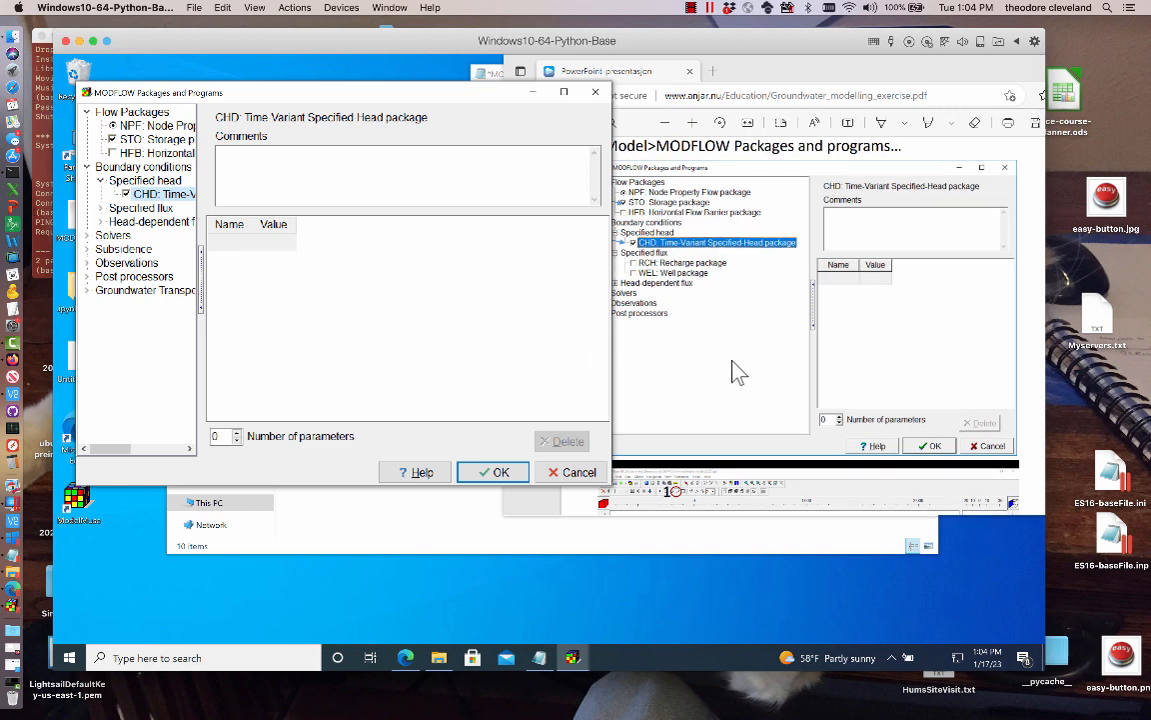
scroll(738, 372, up, 4)
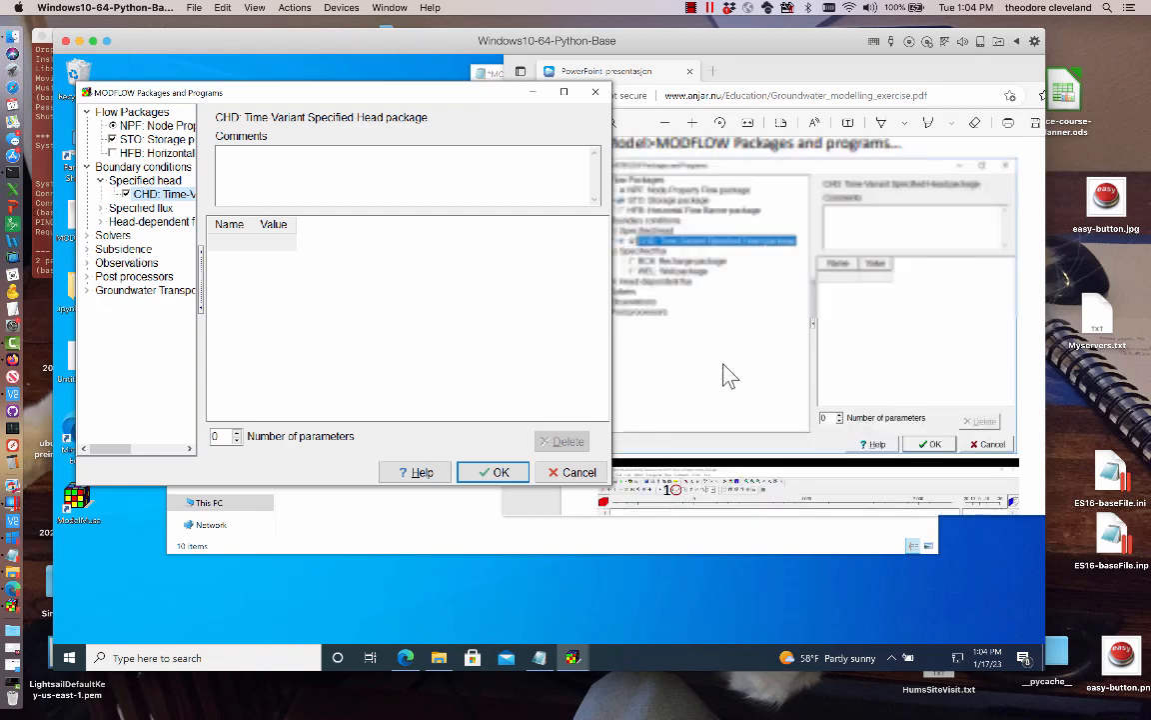
click(727, 377)
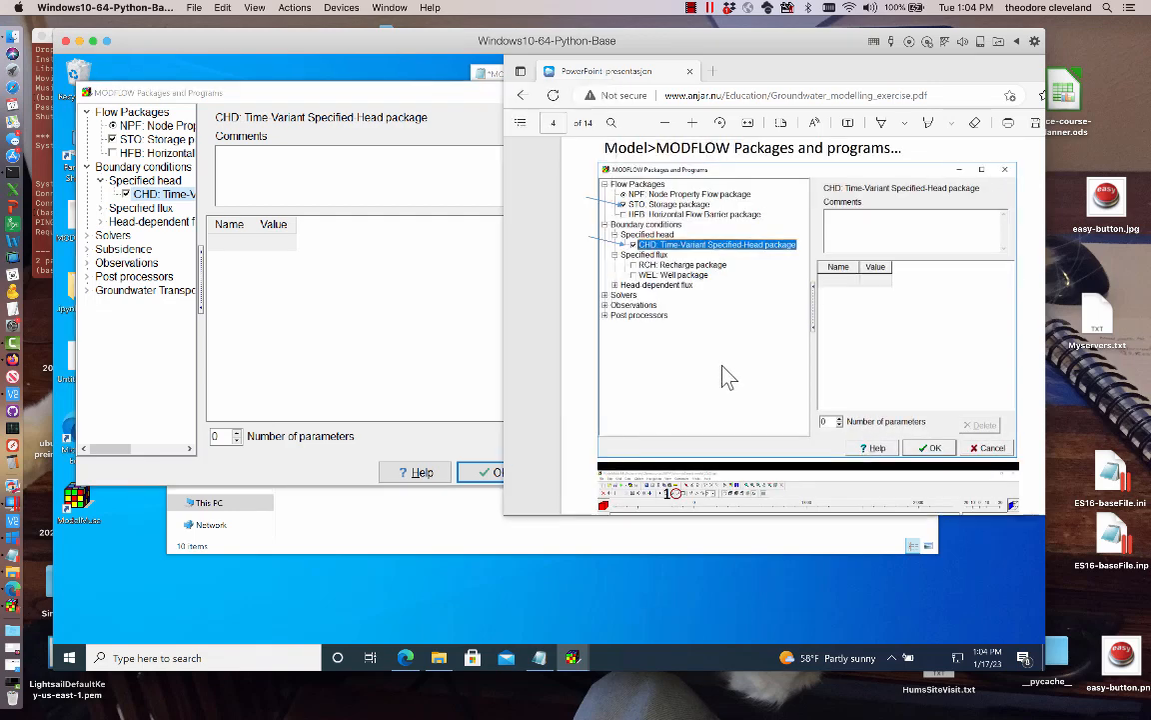
click(483, 476)
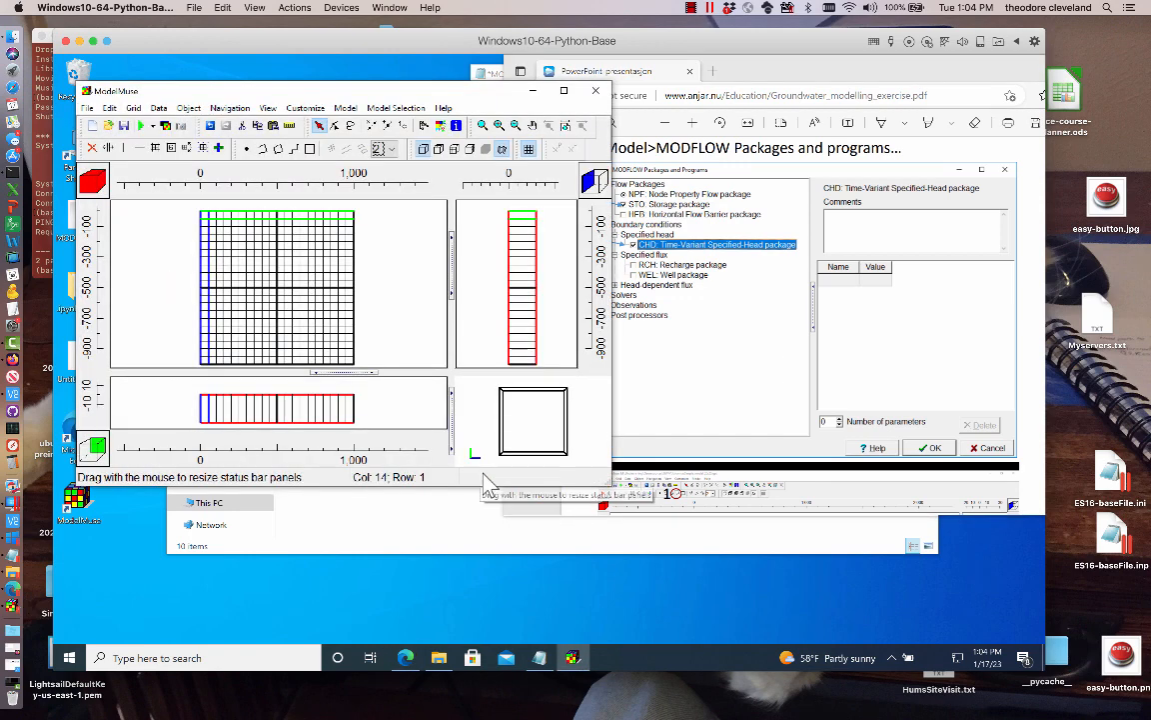
- Draw a straight-line object about 954 long through the top row of the grid, from the first to the last column
scroll(778, 366, down, 5)
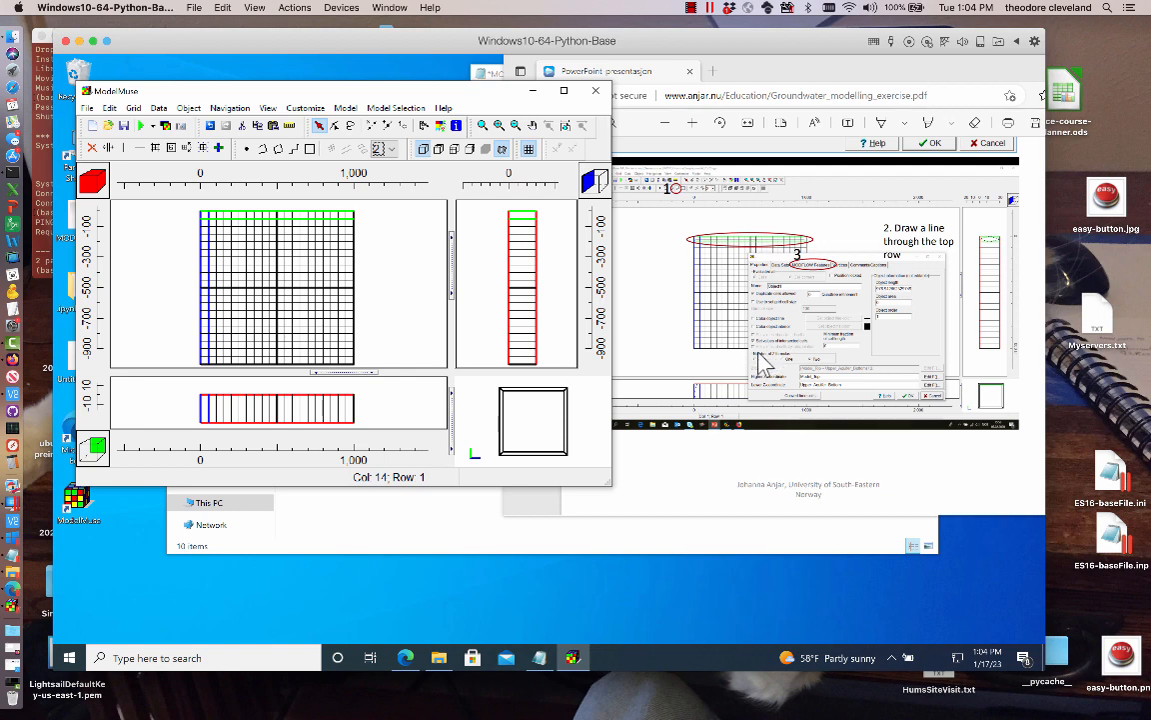
click(295, 149)
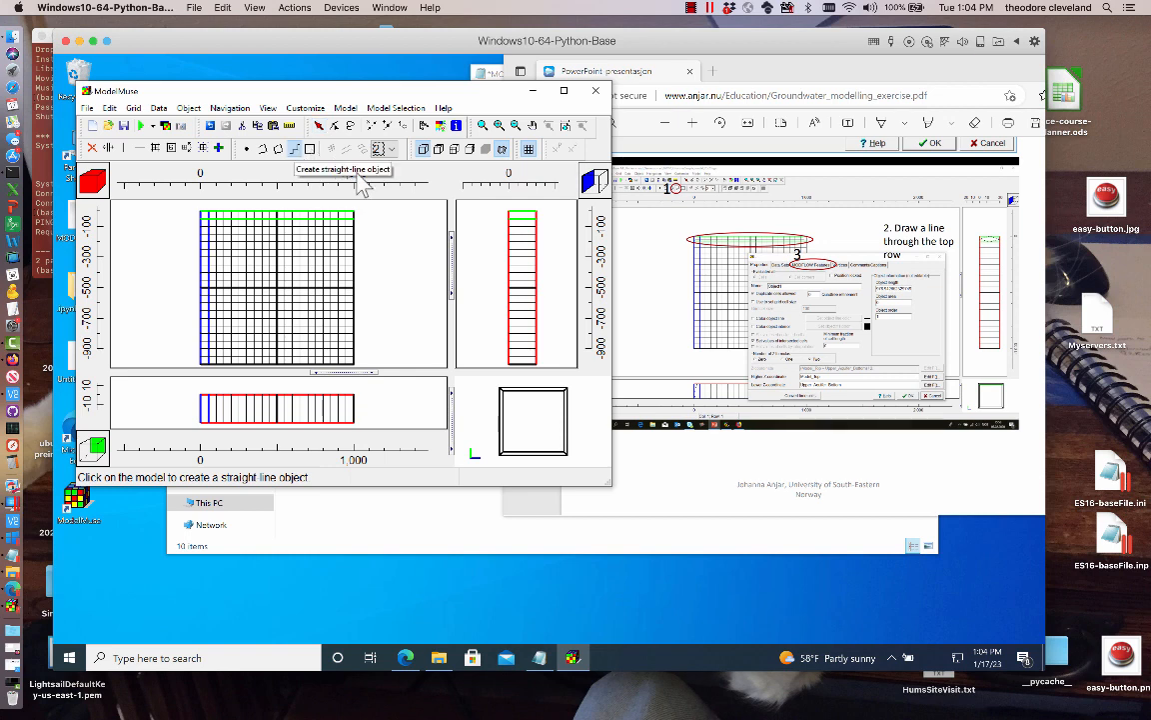
click(205, 216)
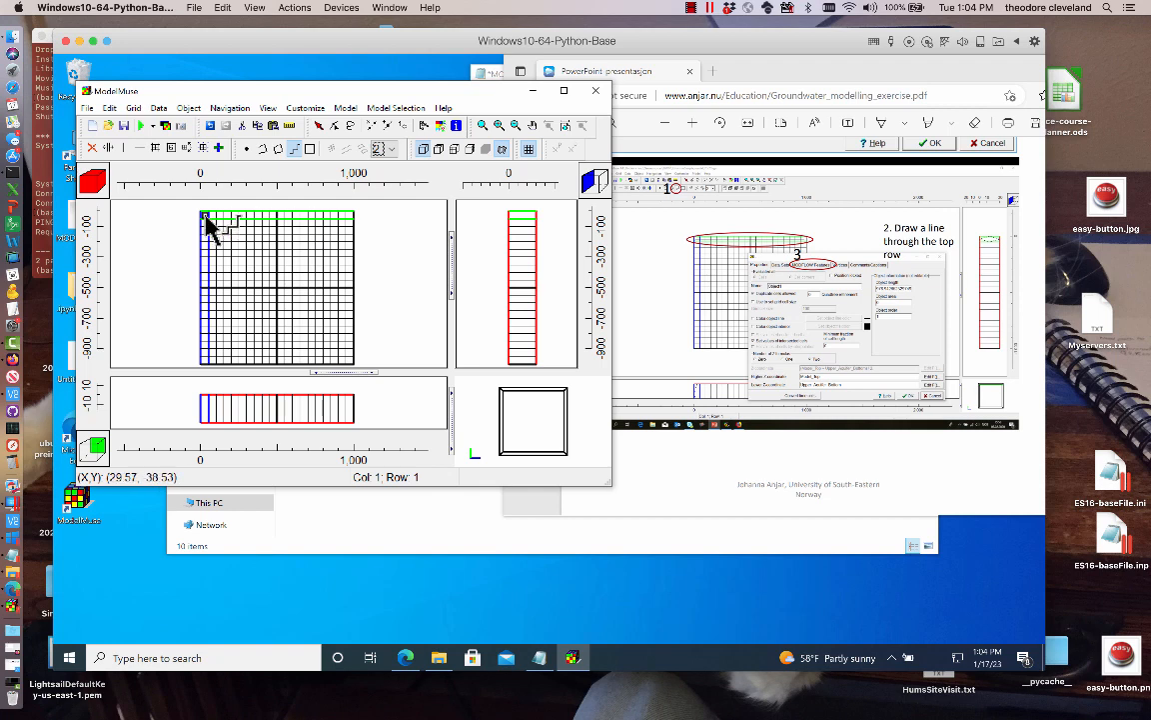
double_click(349, 215)
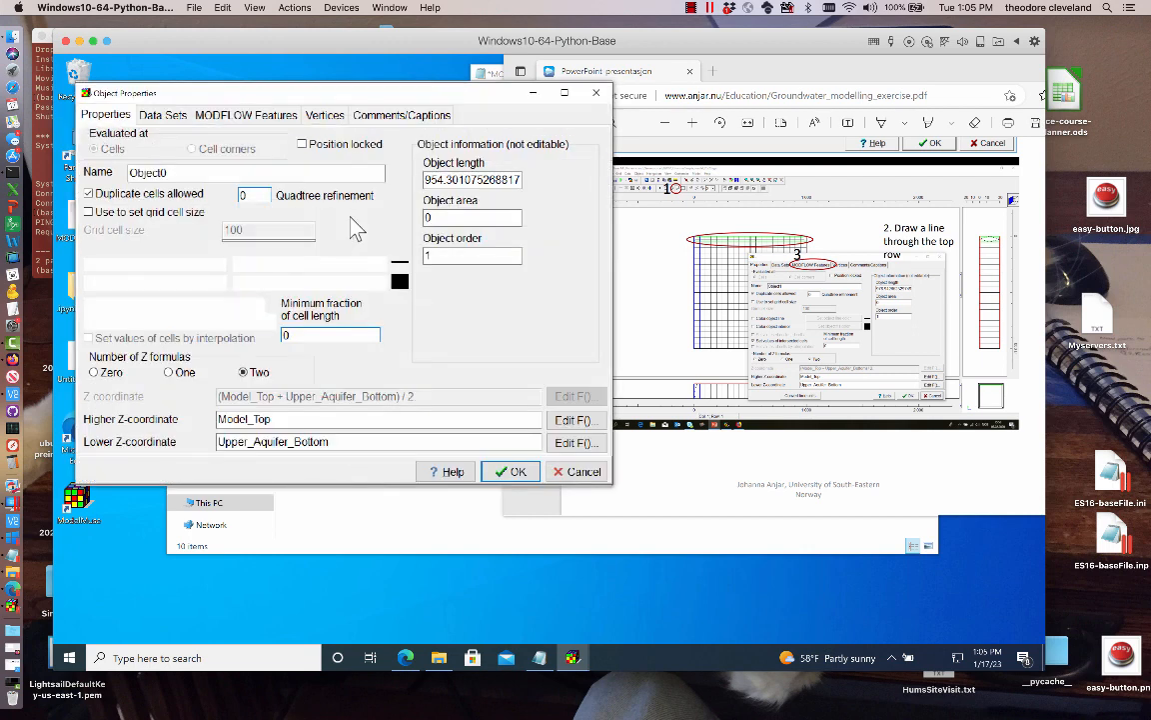
- Enable the CHD: Time-Variant Specified-Head package in the MODFLOW features of the top-row line object
click(261, 122)
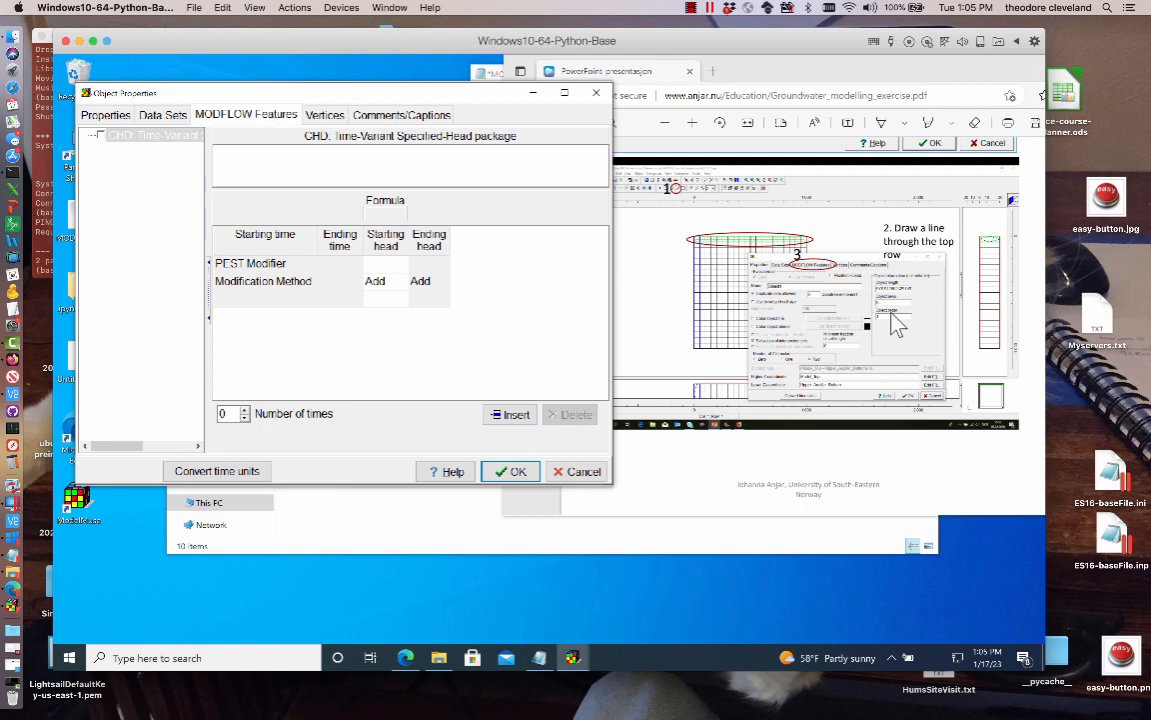
scroll(897, 322, down, 3)
scroll(897, 290, down, 2)
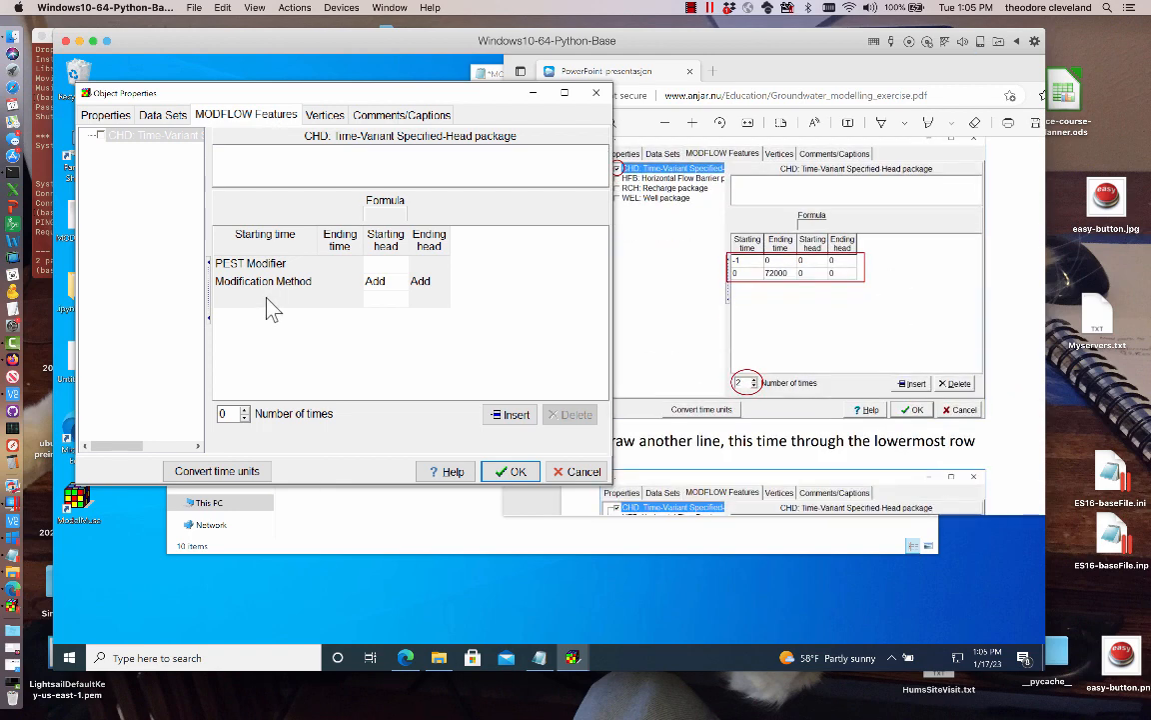
click(100, 135)
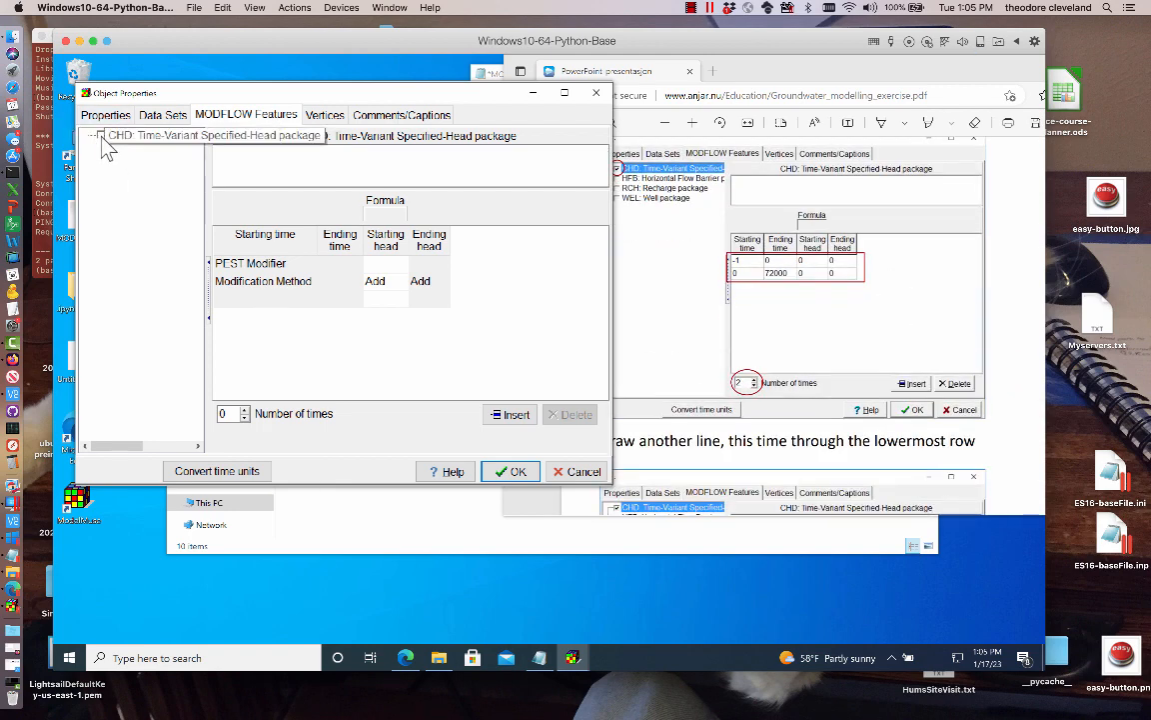
- Set the line's first specified-head entry to a starting time of -1 and a starting head of 0
click(242, 297)
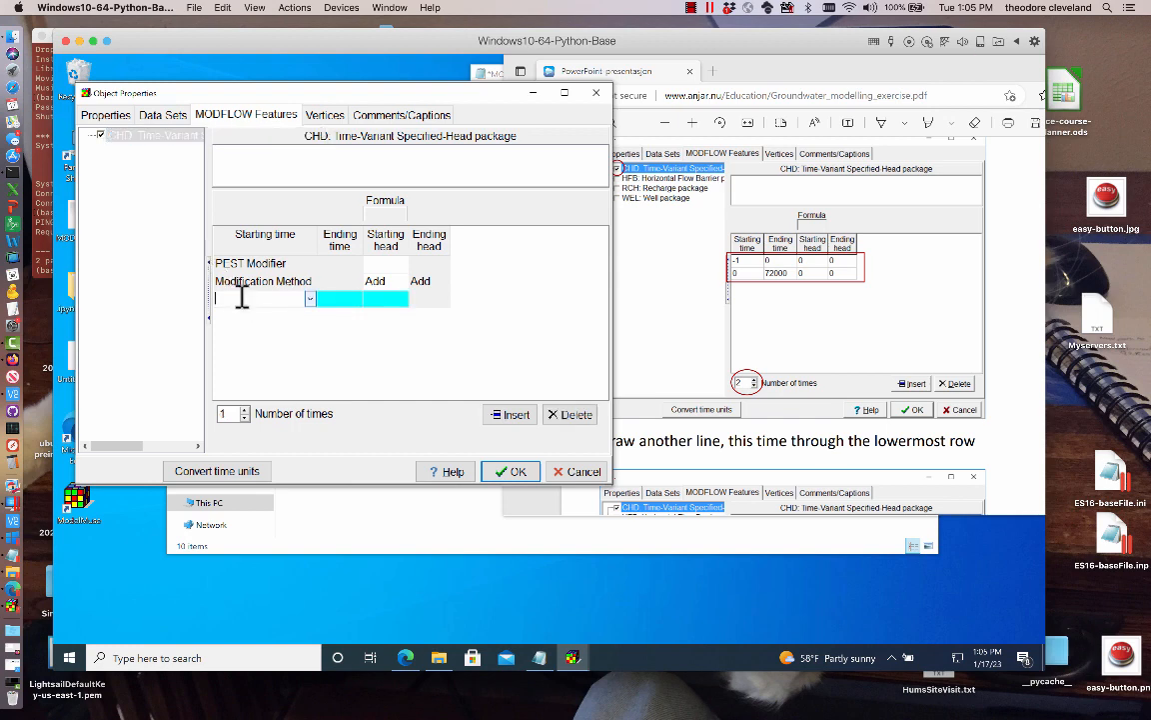
text(1)
key(Tab)
key(Tab)
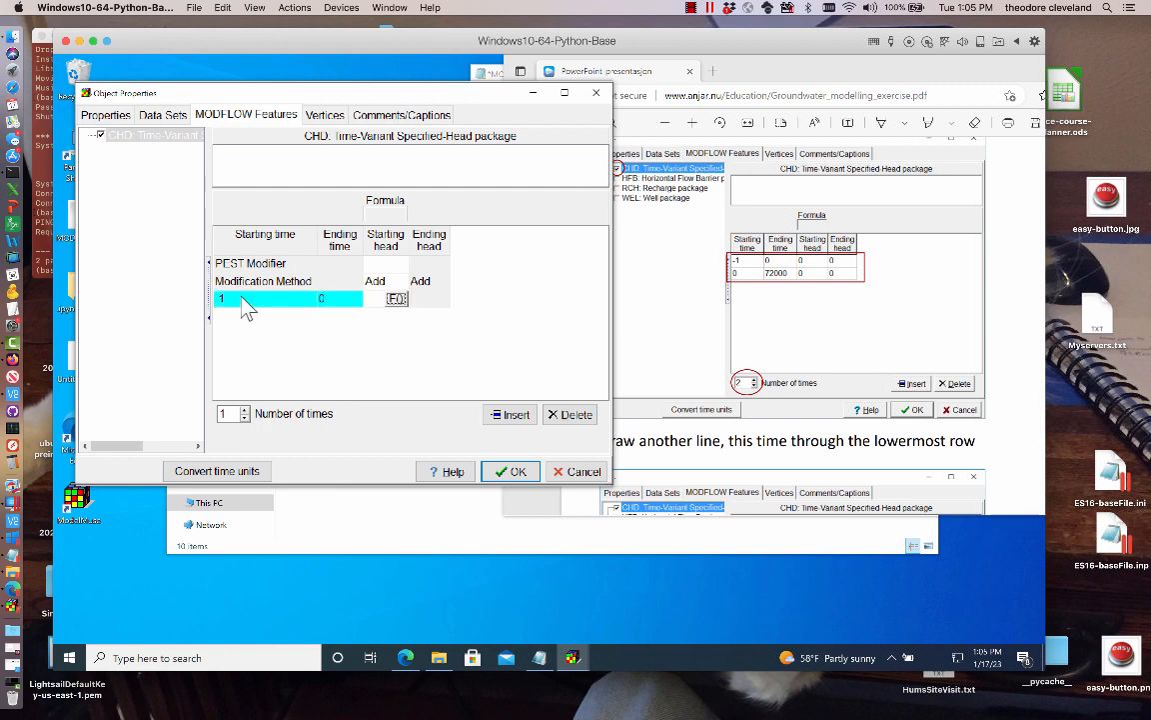
text(0)
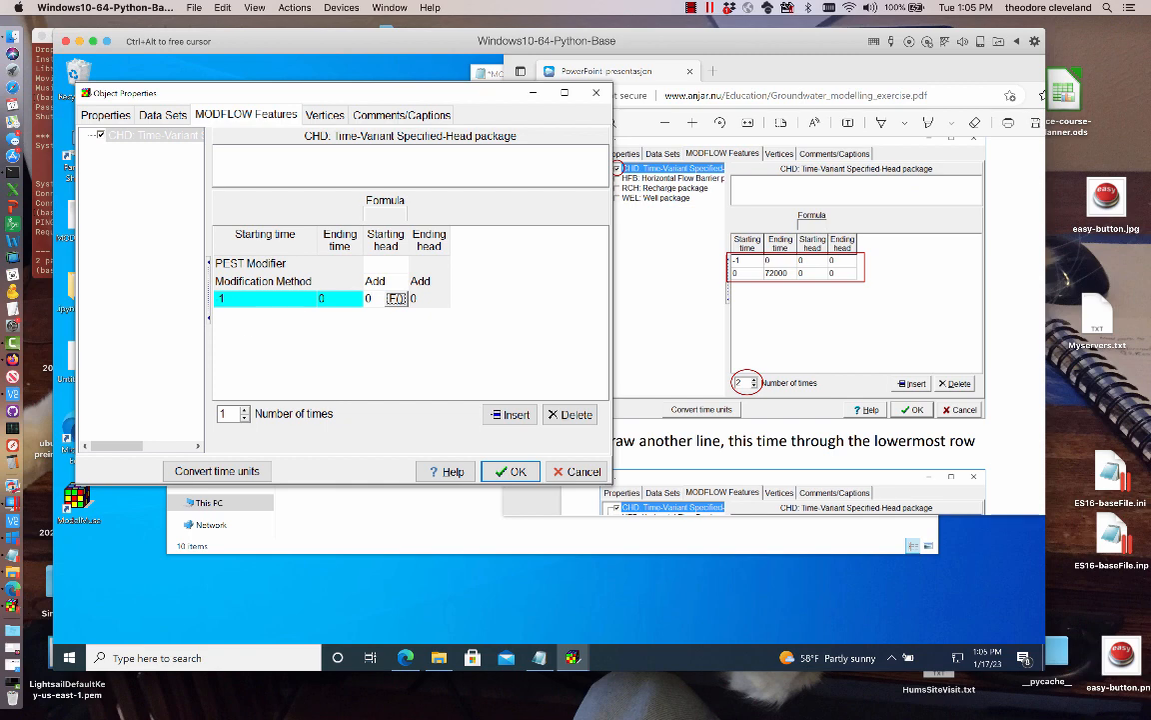
- Add a second specified-head entry to the top-row line from time 0 to 72000 with head 0, and accept the object properties
click(244, 410)
click(260, 315)
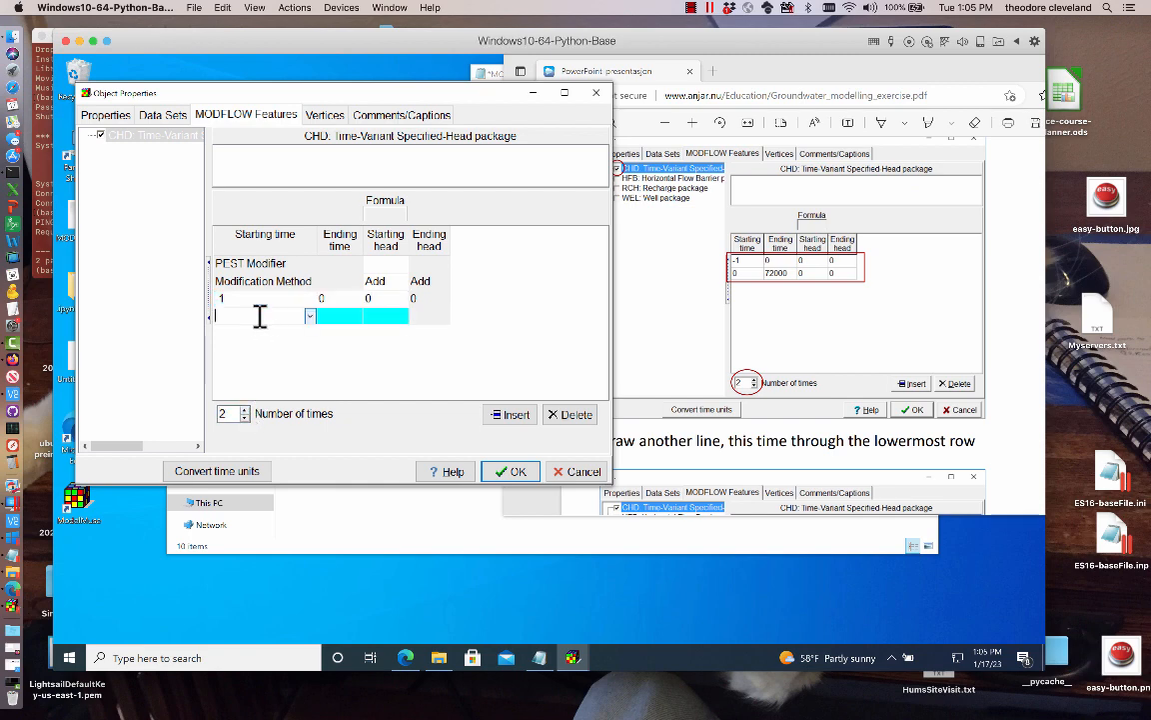
text(0)
key(Tab)
key(Tab)
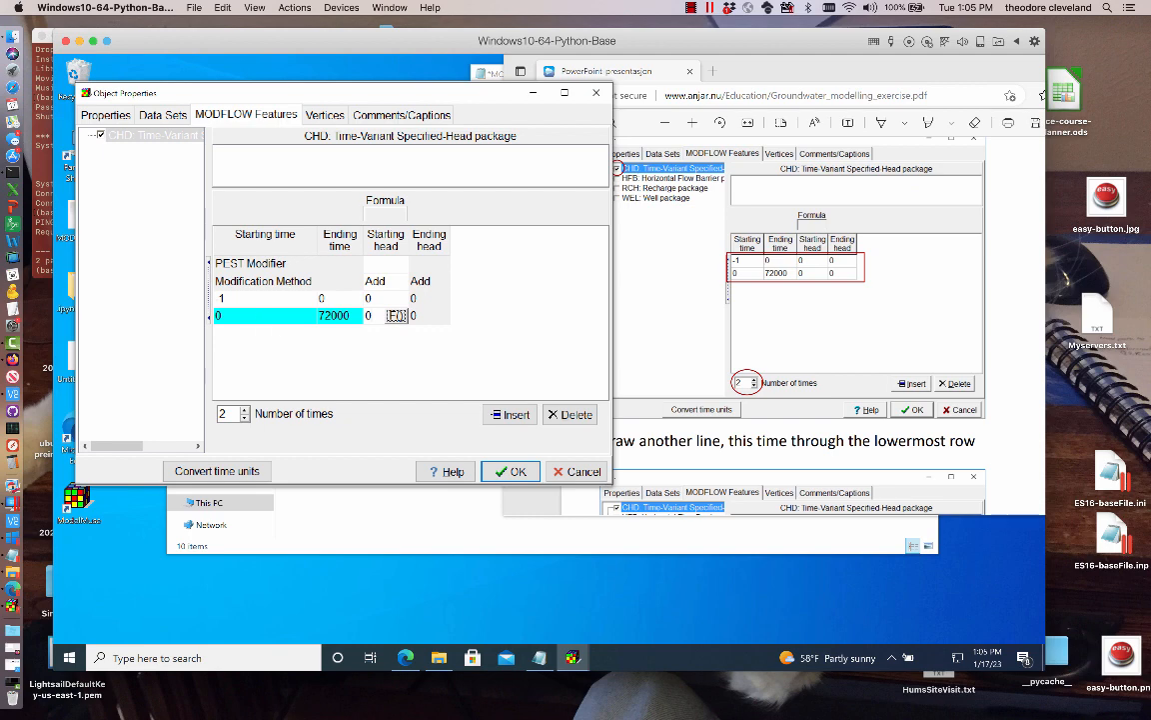
text(0)
key(BackSpace)
click(518, 473)
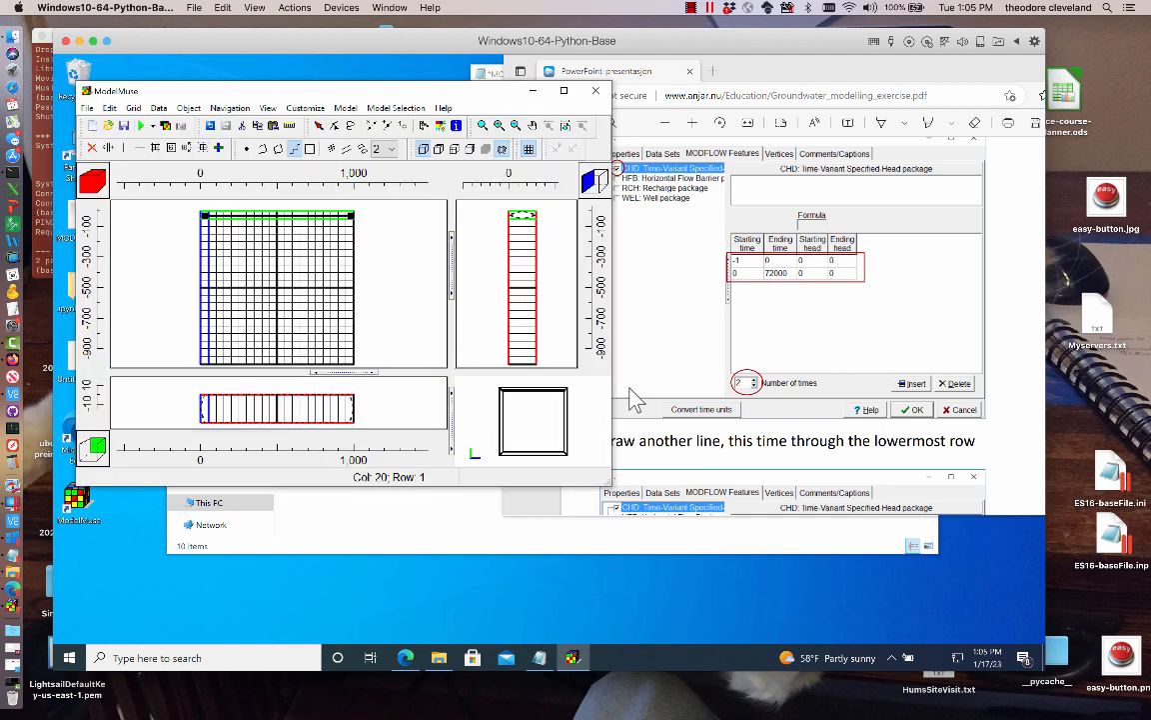
- Draw a straight-line object about 1035 long through the lowermost row of the grid, from the first to the last column
click(205, 360)
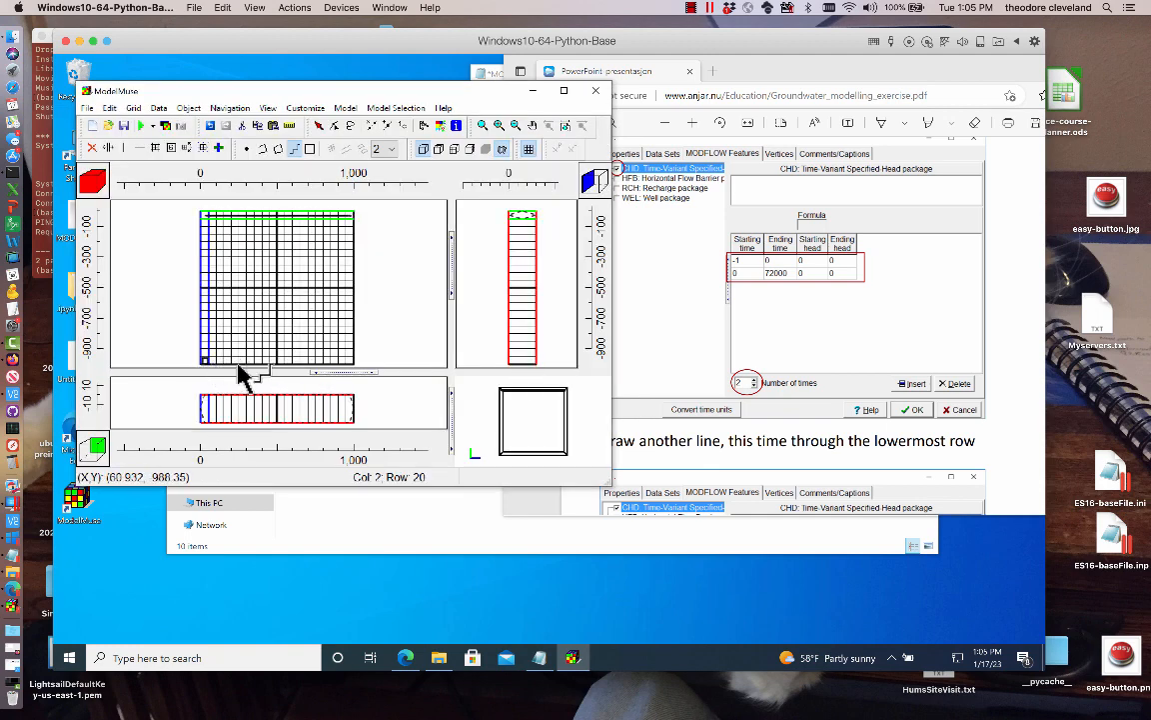
double_click(350, 366)
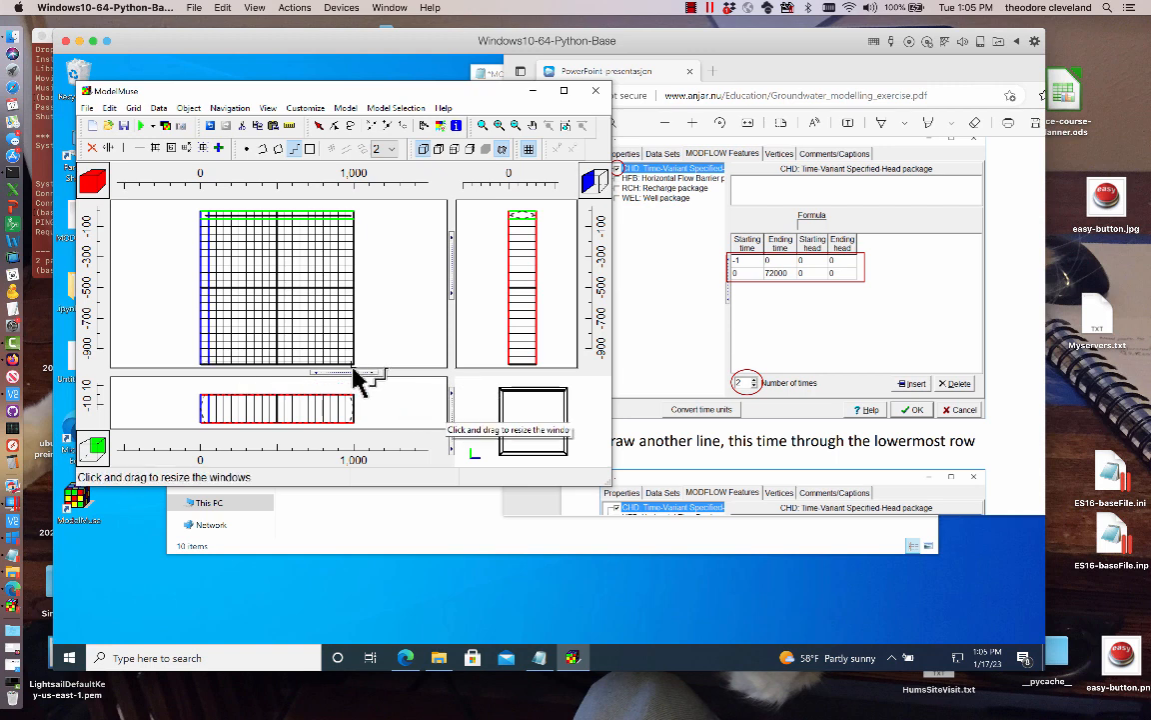
double_click(353, 368)
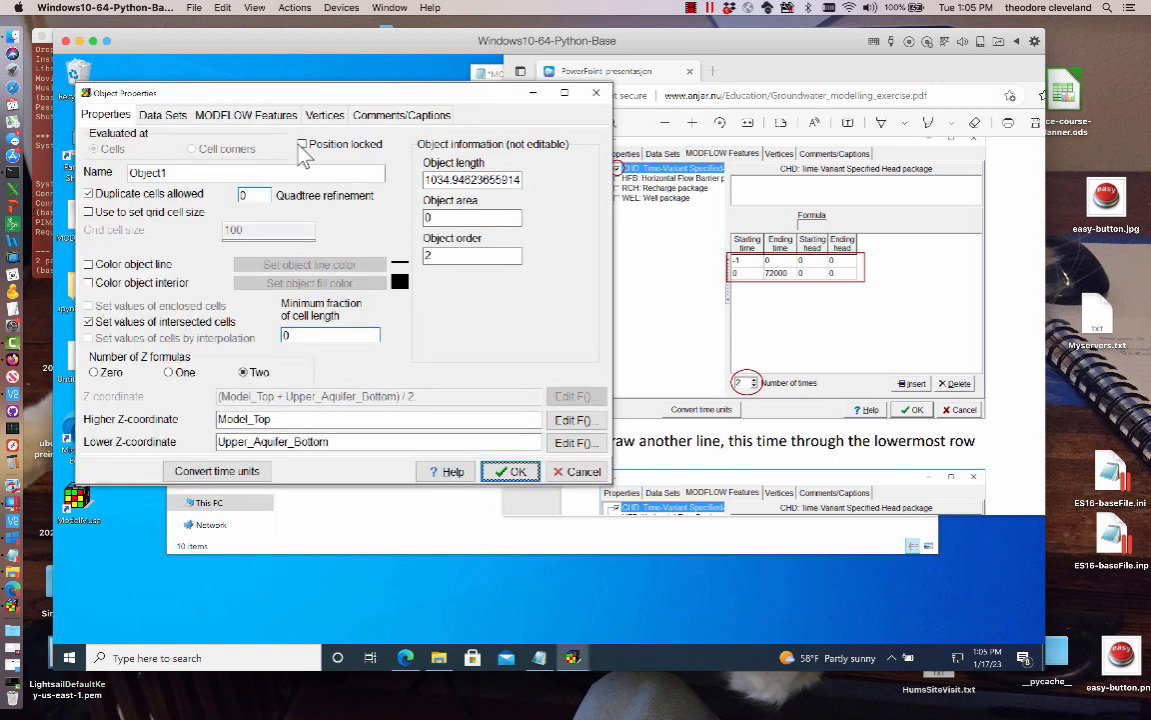
- Enable the CHD: Time-Variant Specified-Head package for the bottom-row line and set its number of times to 2
click(240, 114)
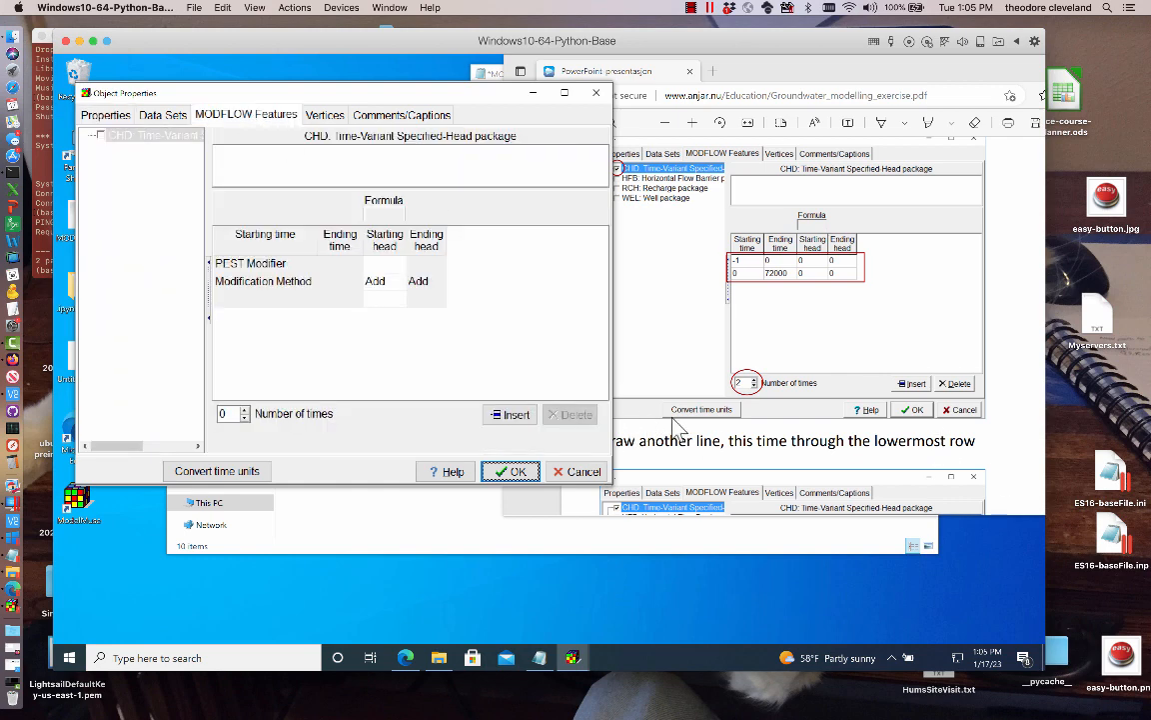
scroll(650, 410, down, 5)
scroll(674, 428, up, 3)
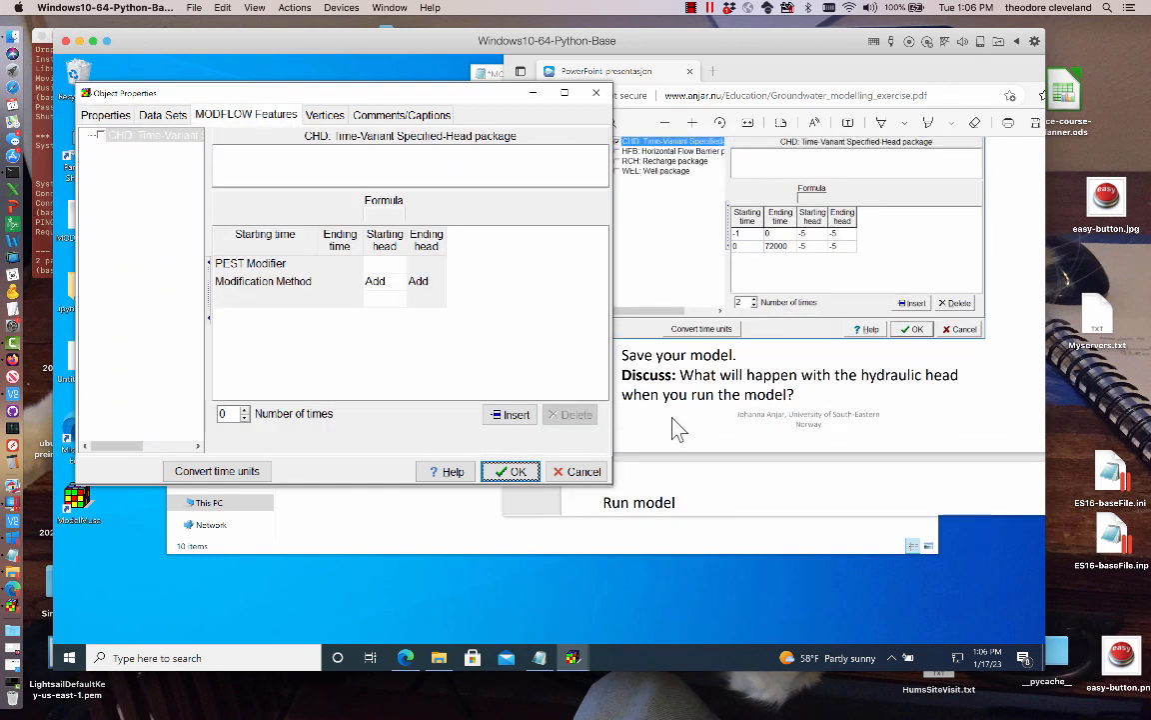
click(101, 136)
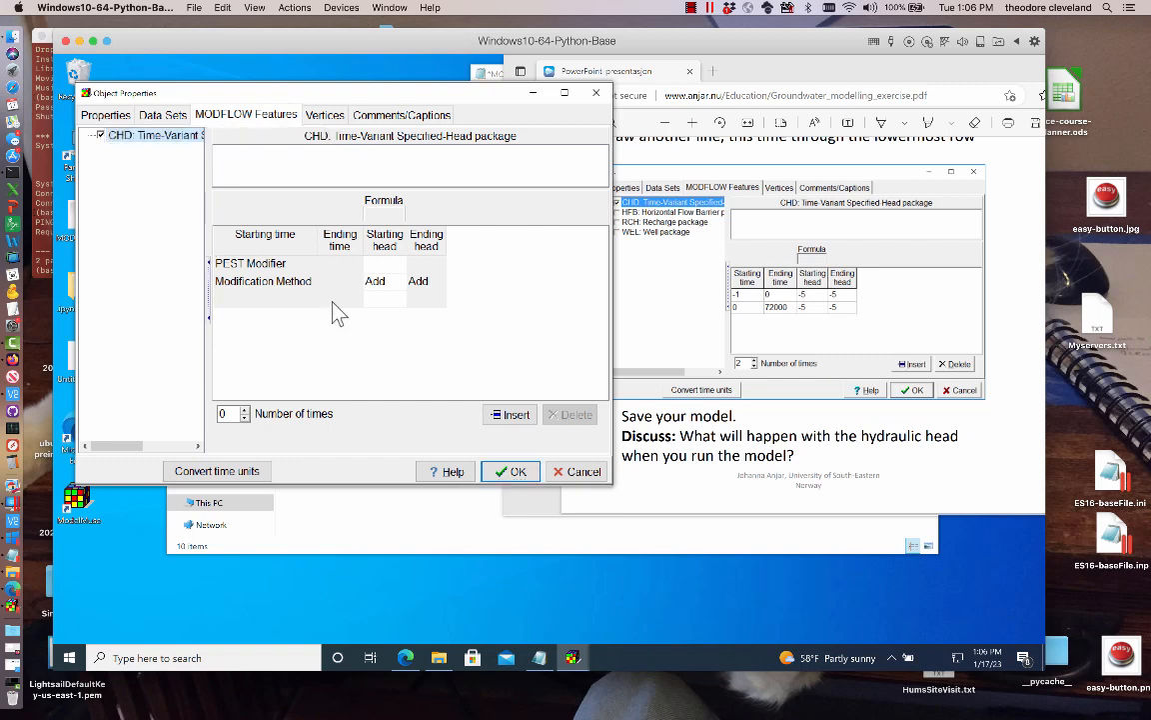
click(285, 298)
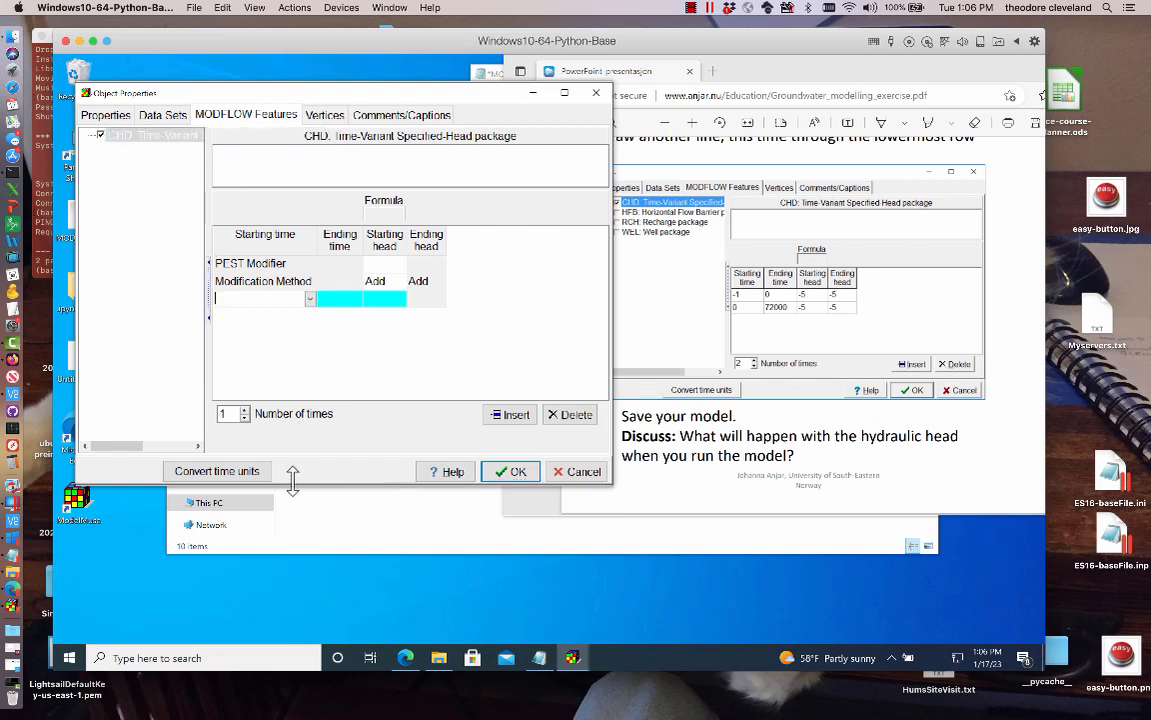
click(245, 410)
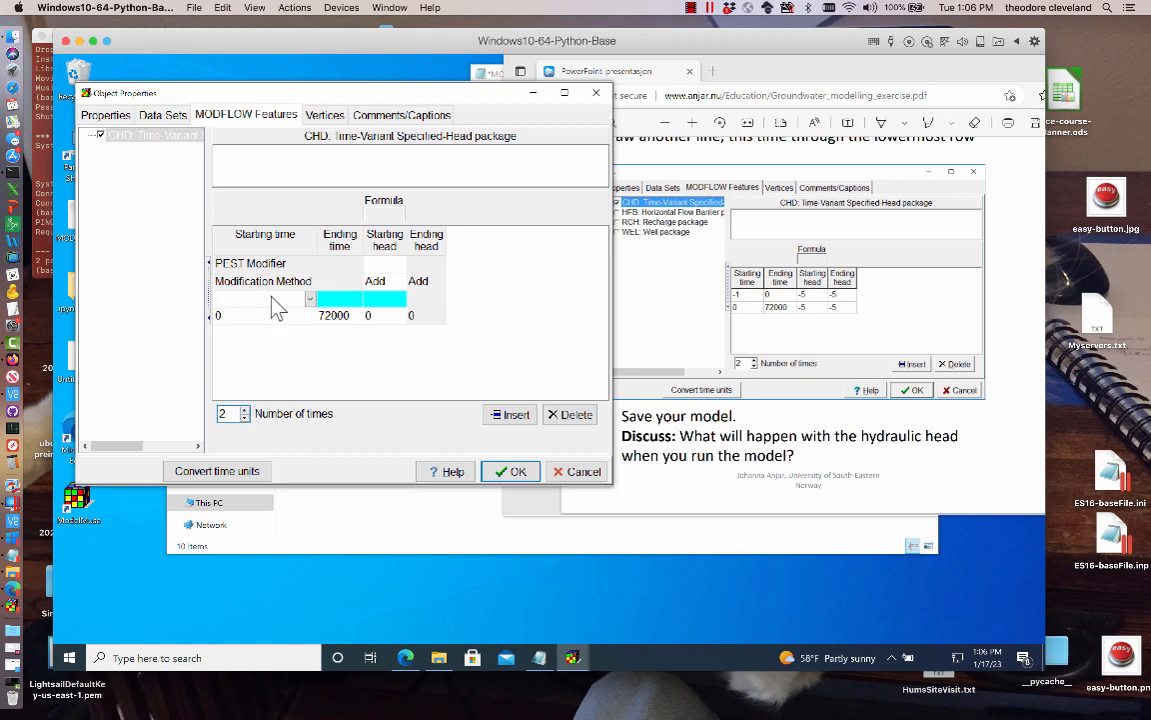
- Set the bottom-row line's first entry to times -1 to 0, give both entries a starting head of -5, and accept
text(0)
key(BackSpace)
text(1)
key(Tab)
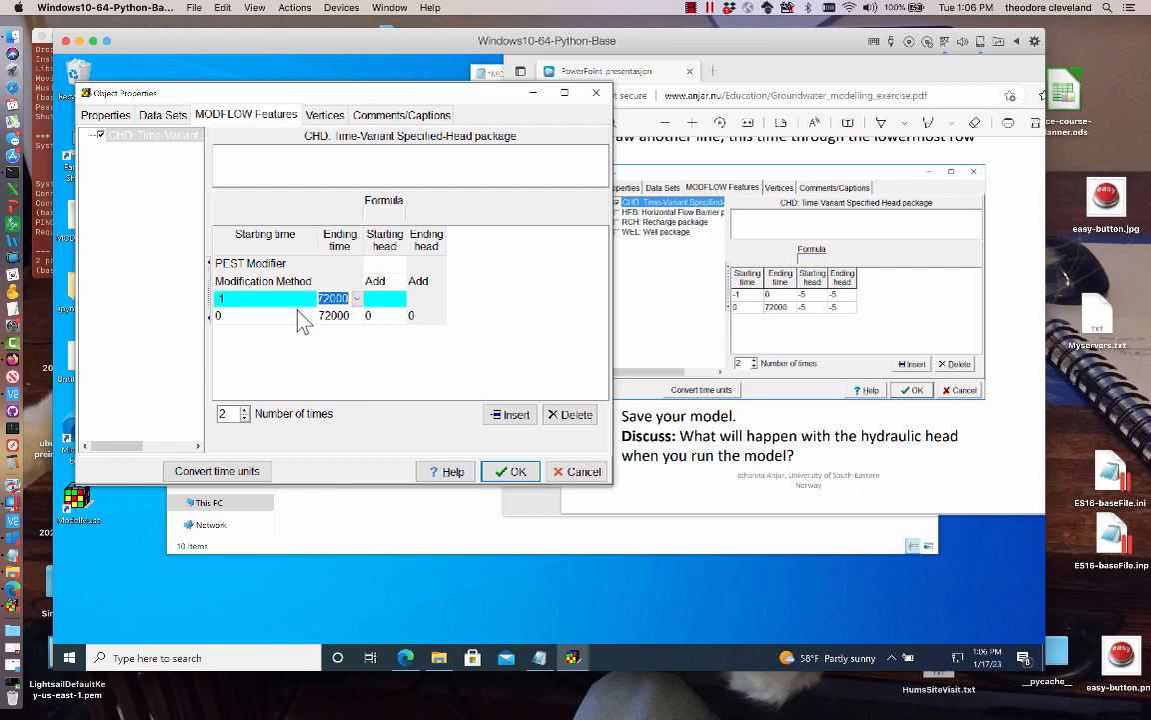
key(BackSpace)
text(0)
key(Tab)
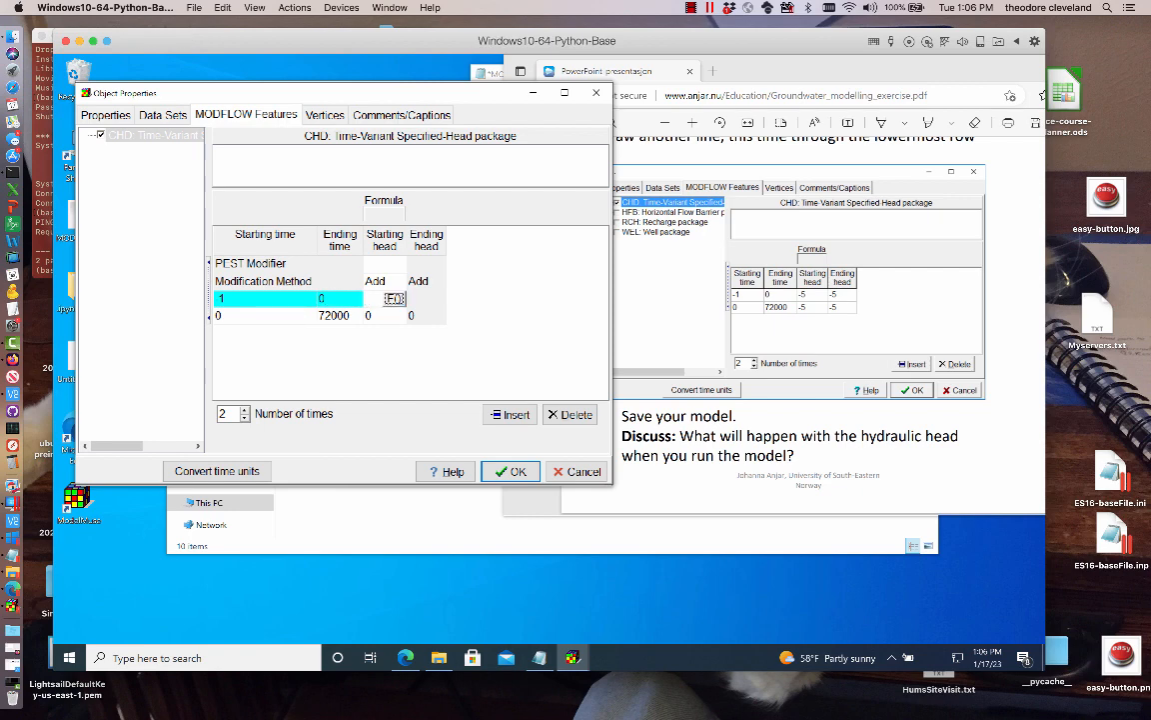
text(5)
key(Down)
text(-5)
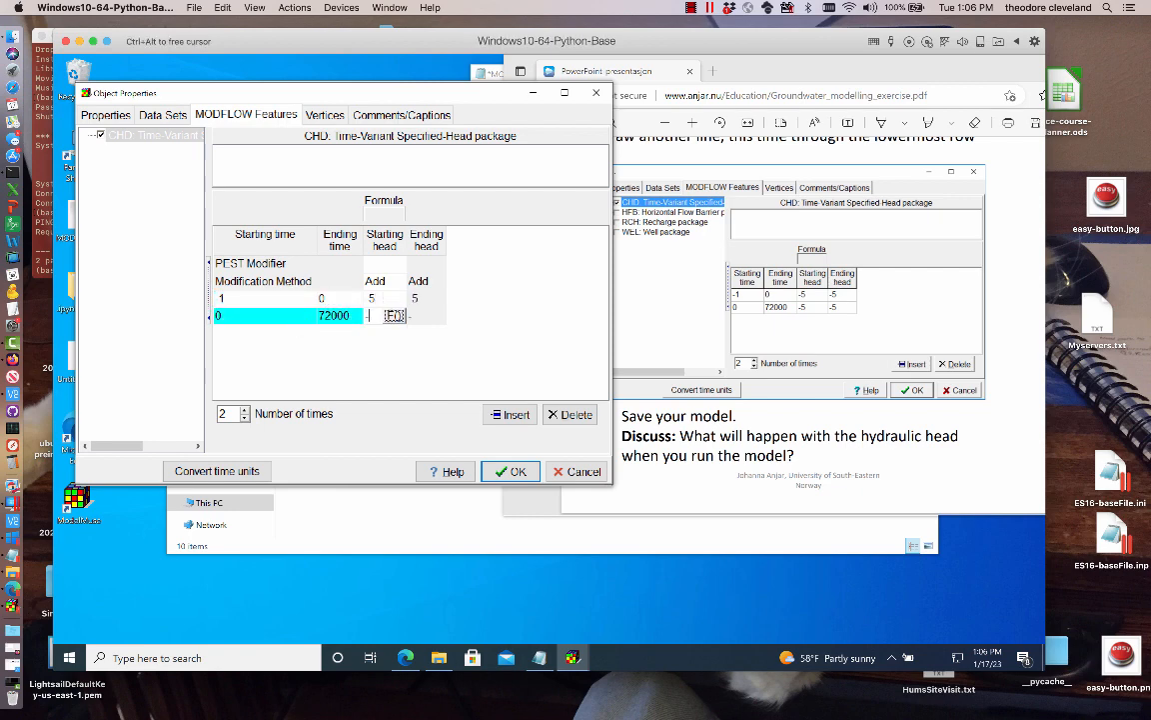
click(502, 472)
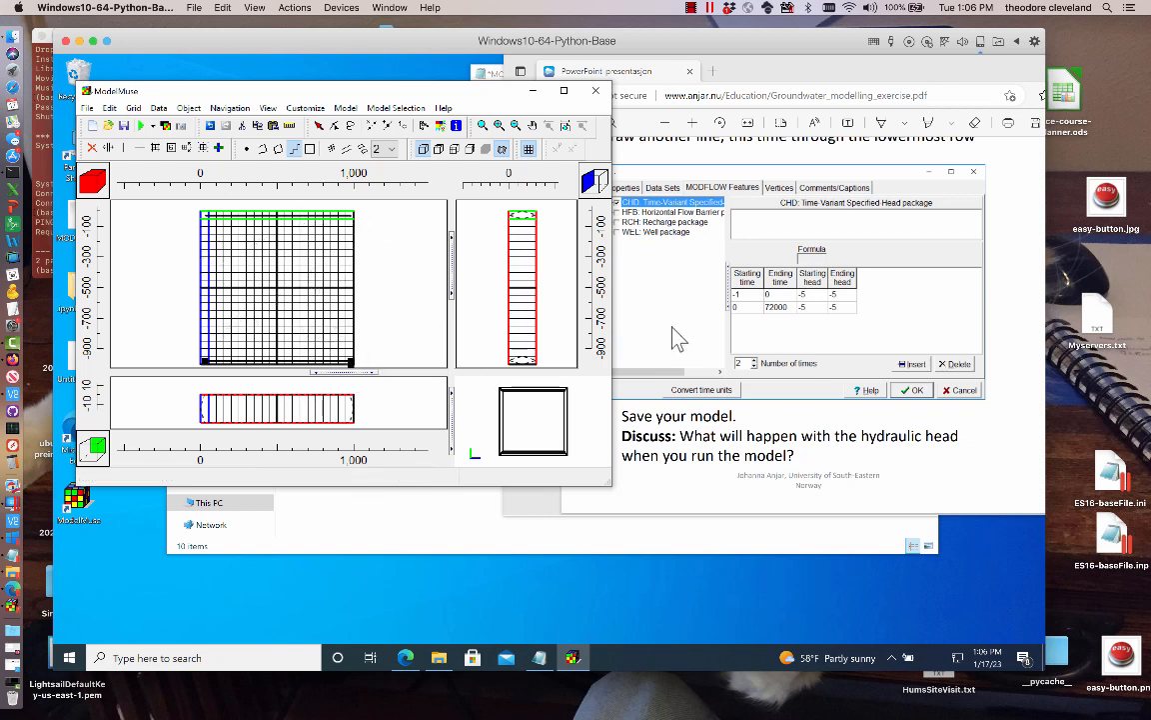
- Read the tutorial's instructions on saving the model and running it with a good file name
scroll(699, 400, down, 1)
click(694, 400)
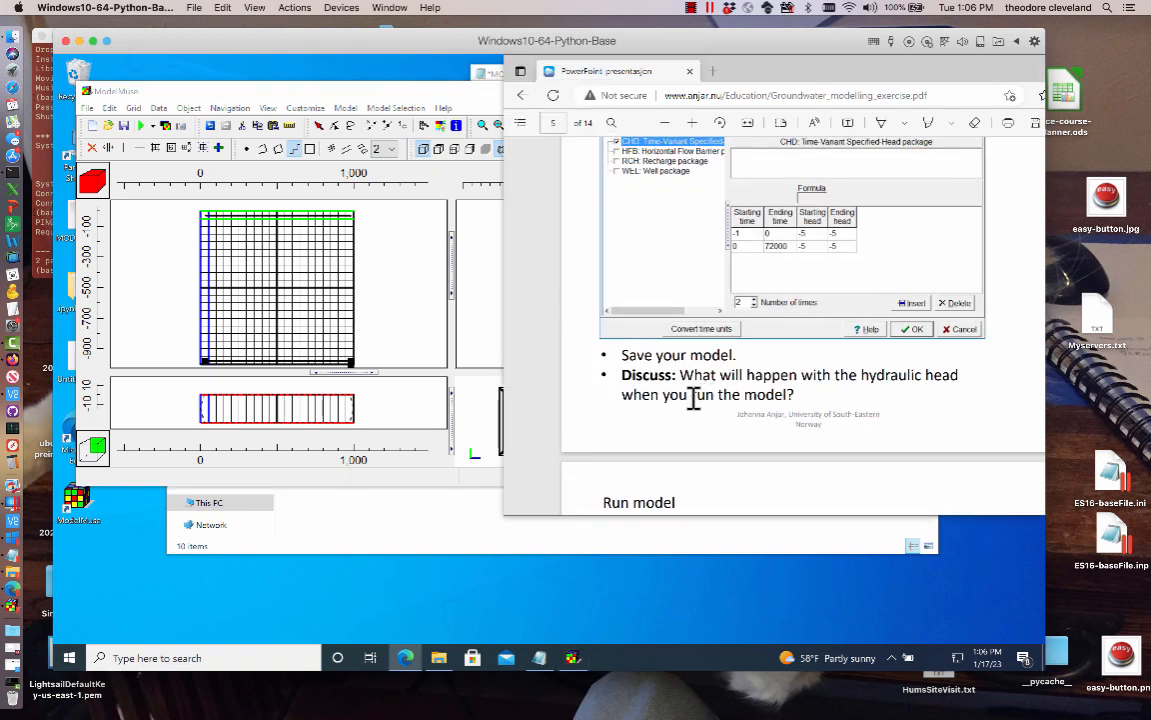
scroll(693, 398, down, 3)
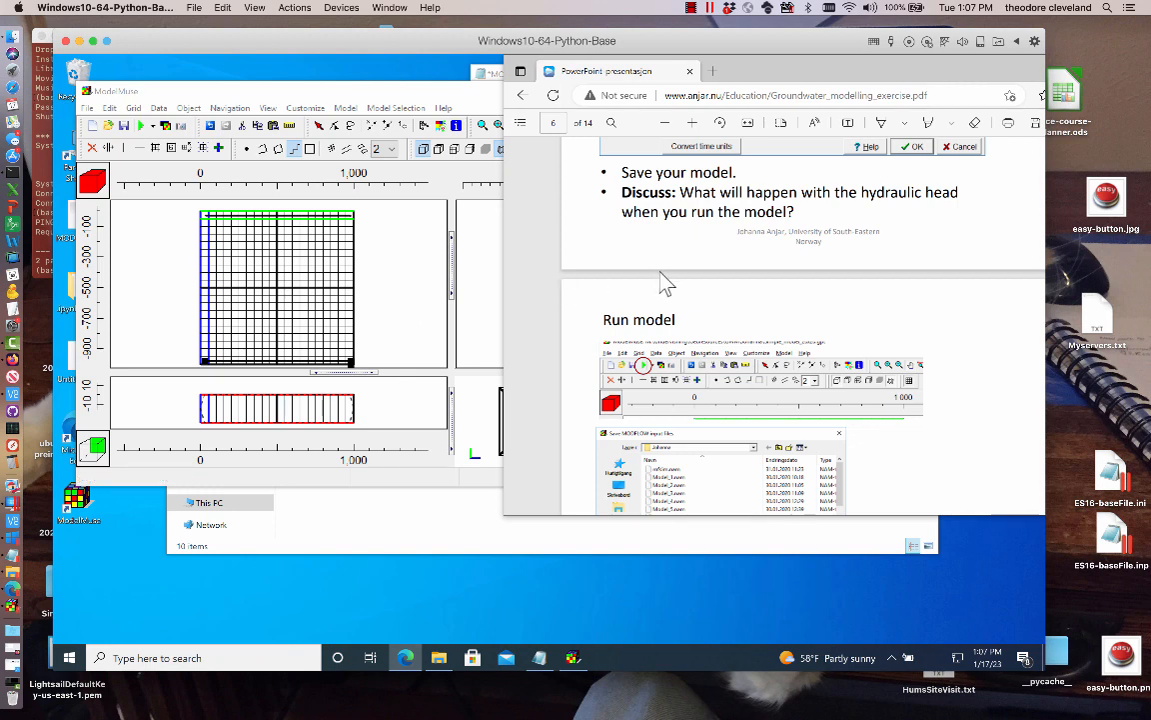
scroll(667, 284, down, 3)
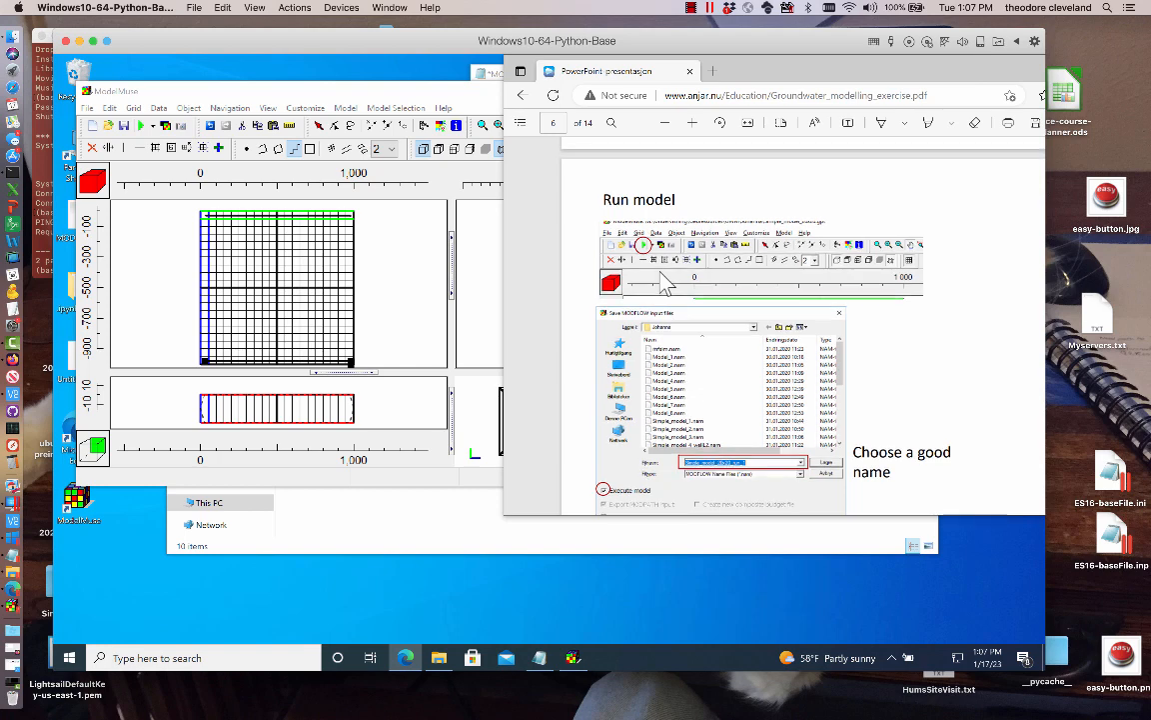
scroll(667, 283, up, 5)
scroll(667, 284, down, 3)
scroll(663, 284, down, 2)
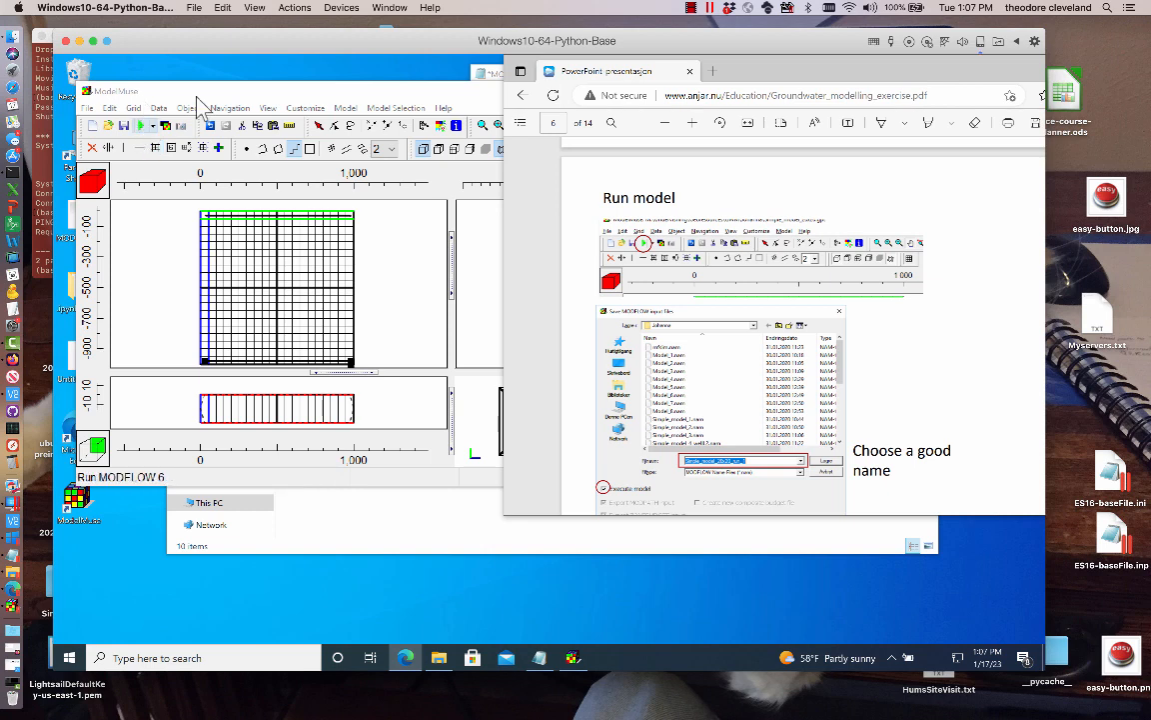
click(345, 111)
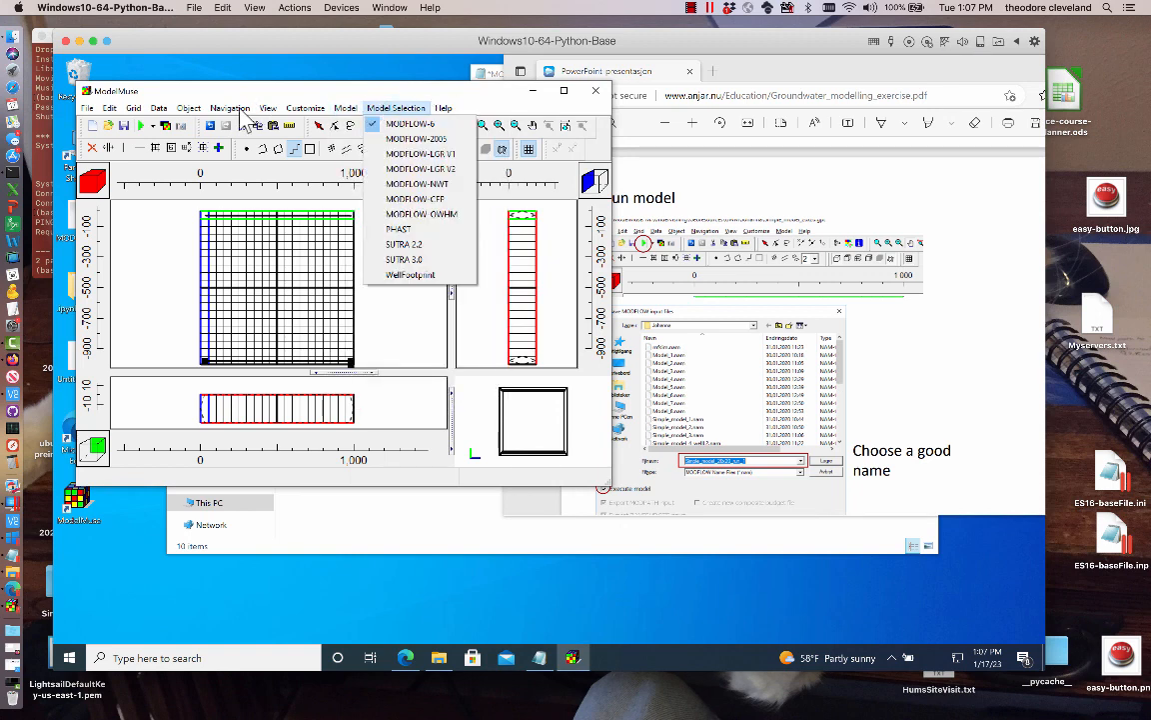
mouse_move(240, 118)
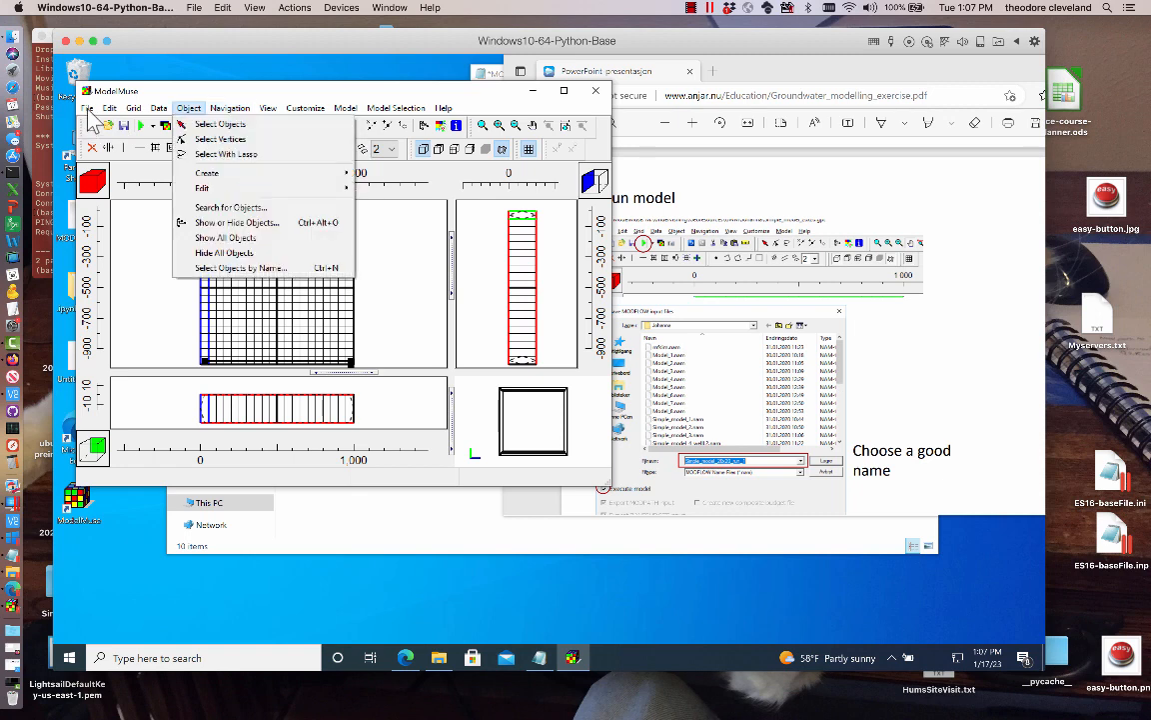
mouse_move(101, 113)
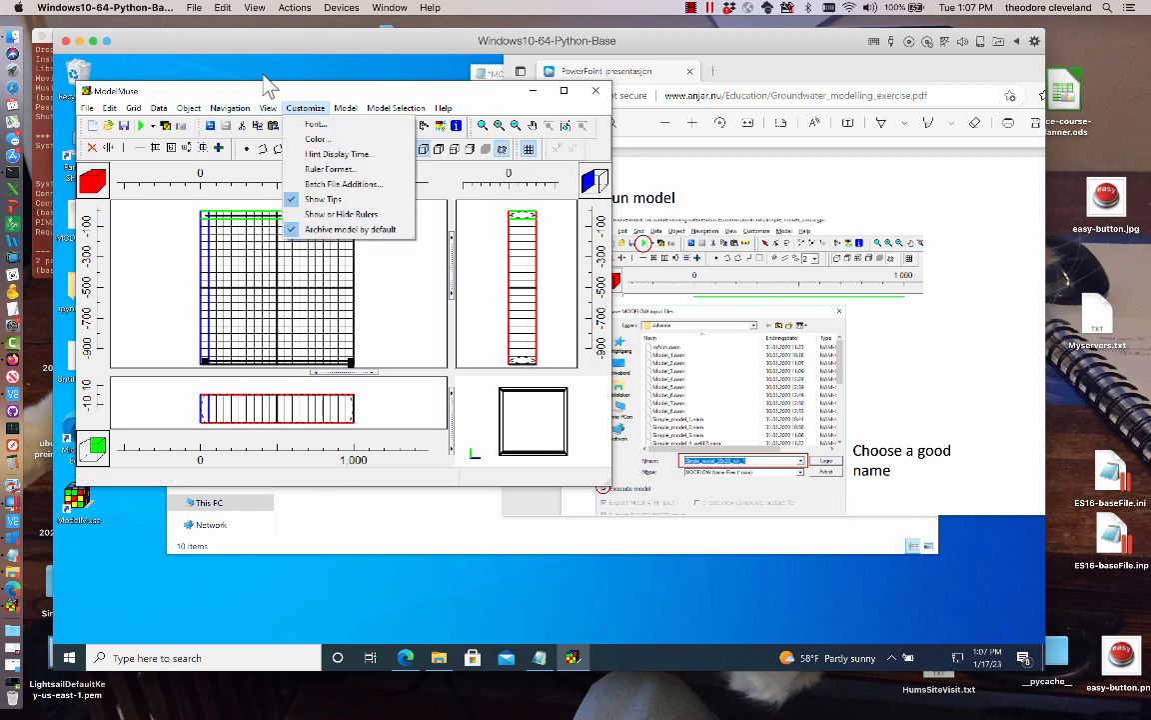
click(219, 92)
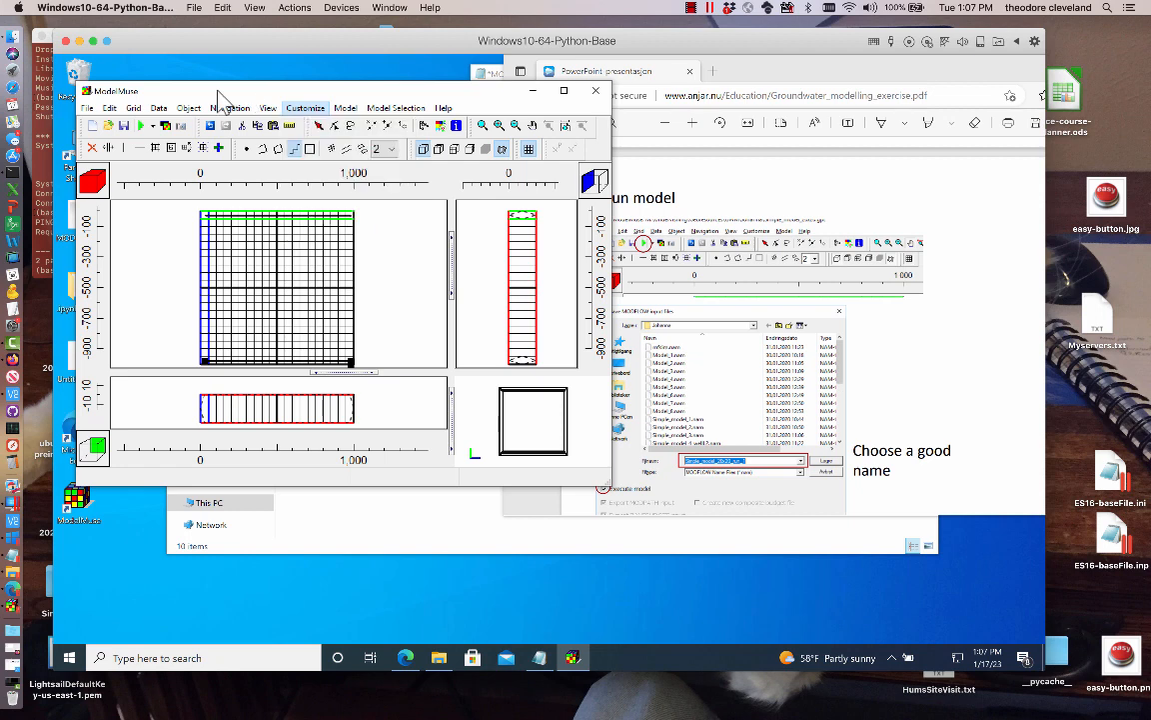
- Start a MODFLOW 6 run and create and open a MODFLOW-Runs folder in Documents for its input files
click(142, 127)
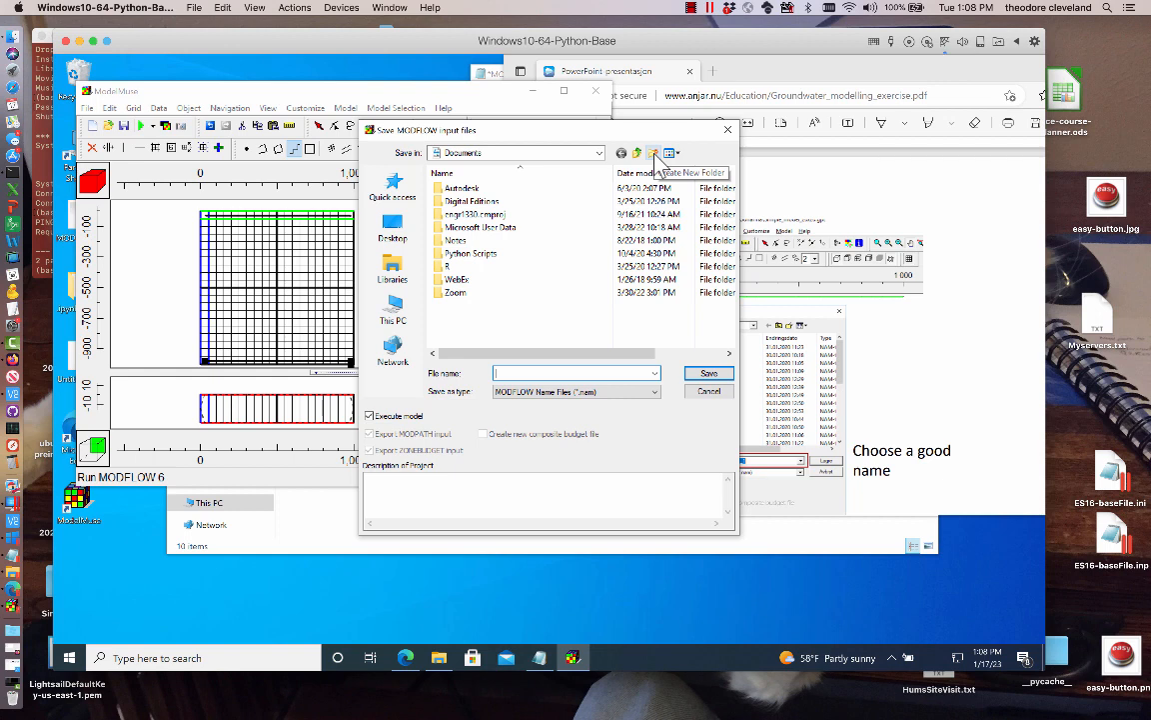
click(655, 155)
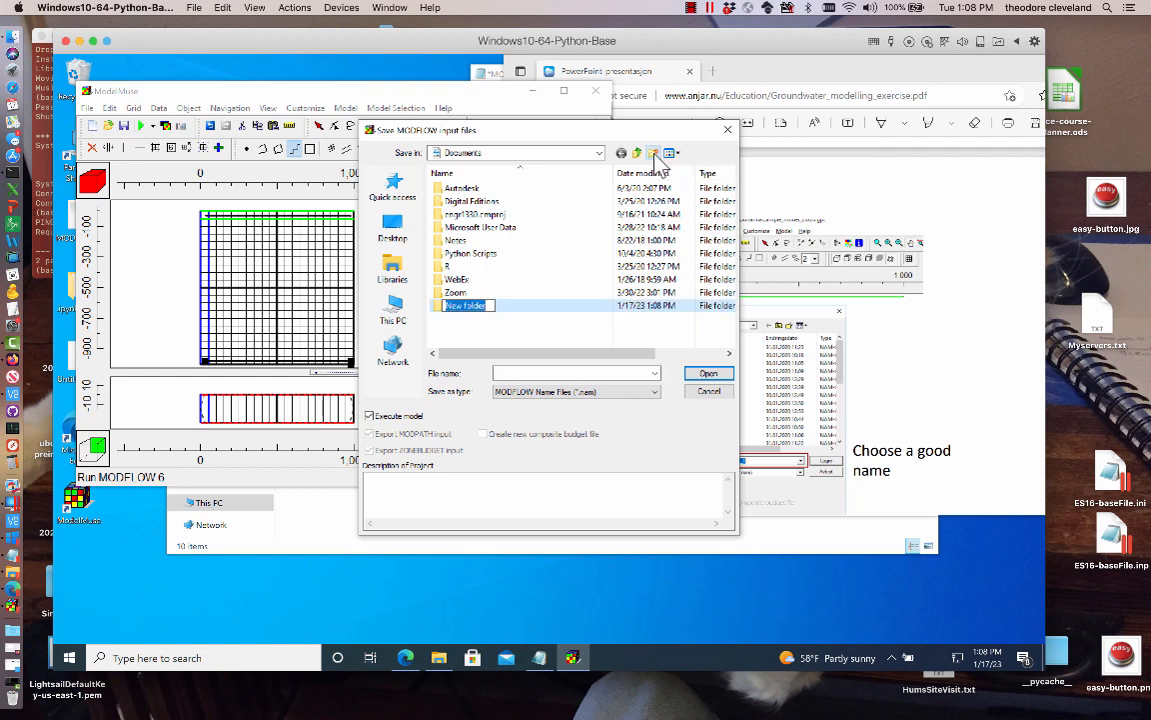
text(MODFLOW-Runs)
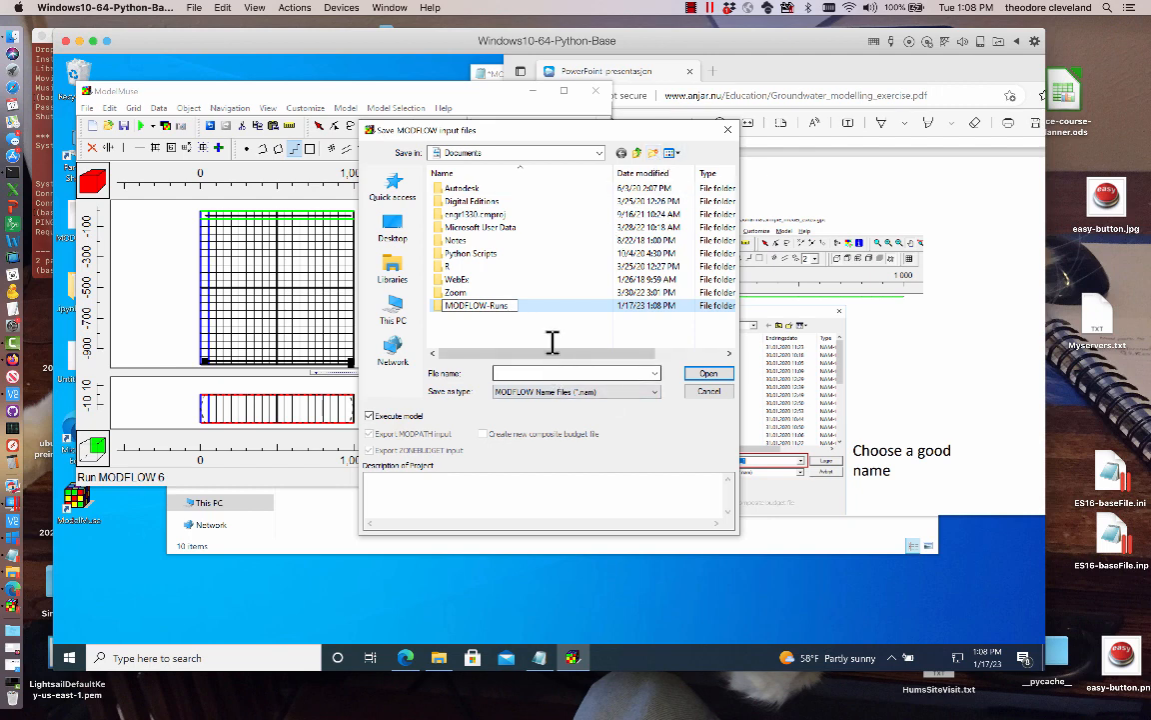
key(Return)
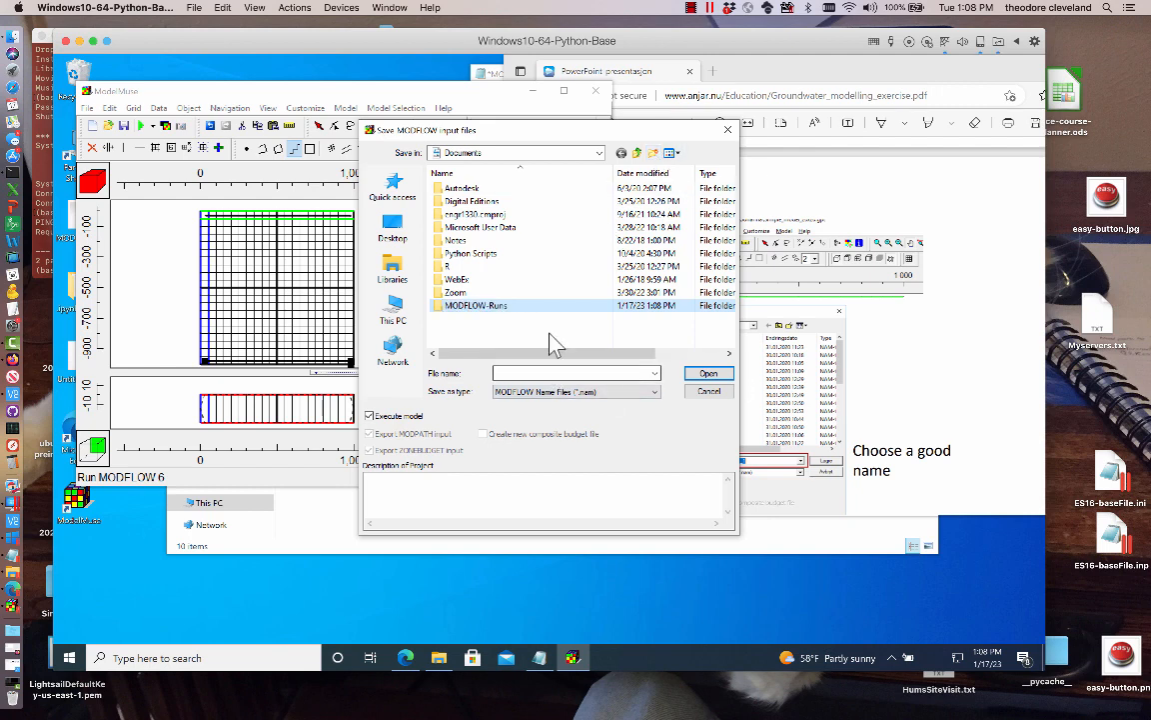
double_click(442, 306)
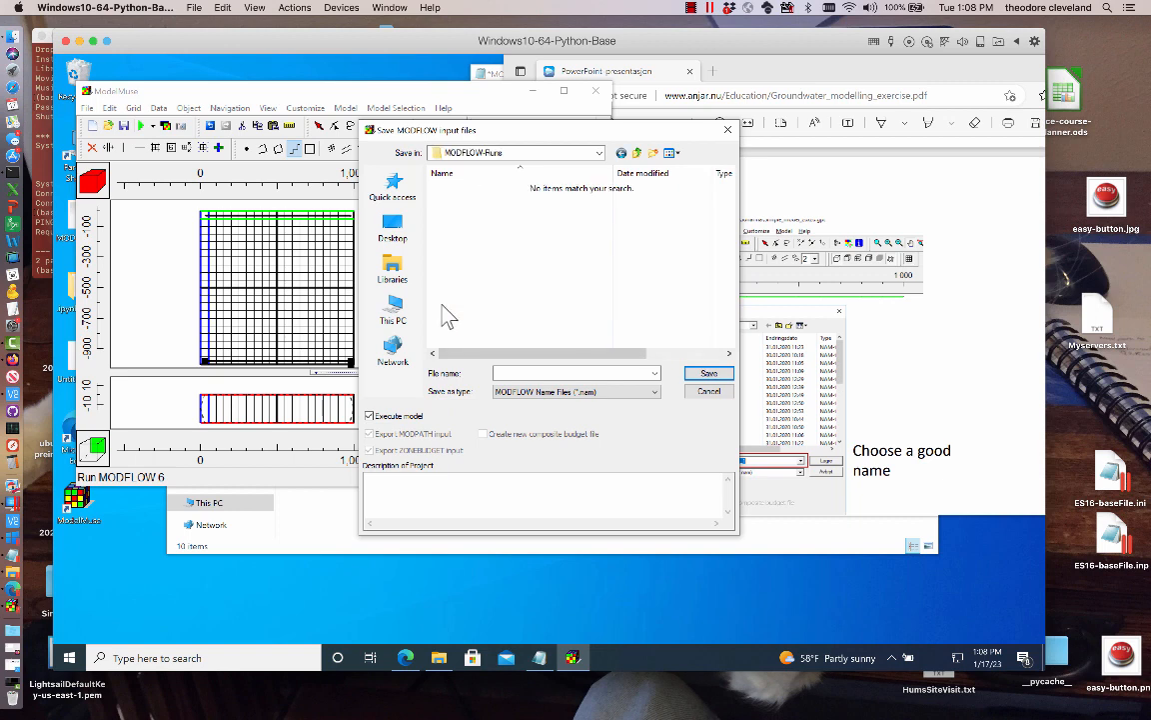
- Name the MODFLOW input file sample_model_20x20_run1, following the tutorial's naming example
click(576, 373)
click(955, 411)
scroll(942, 416, down, 1)
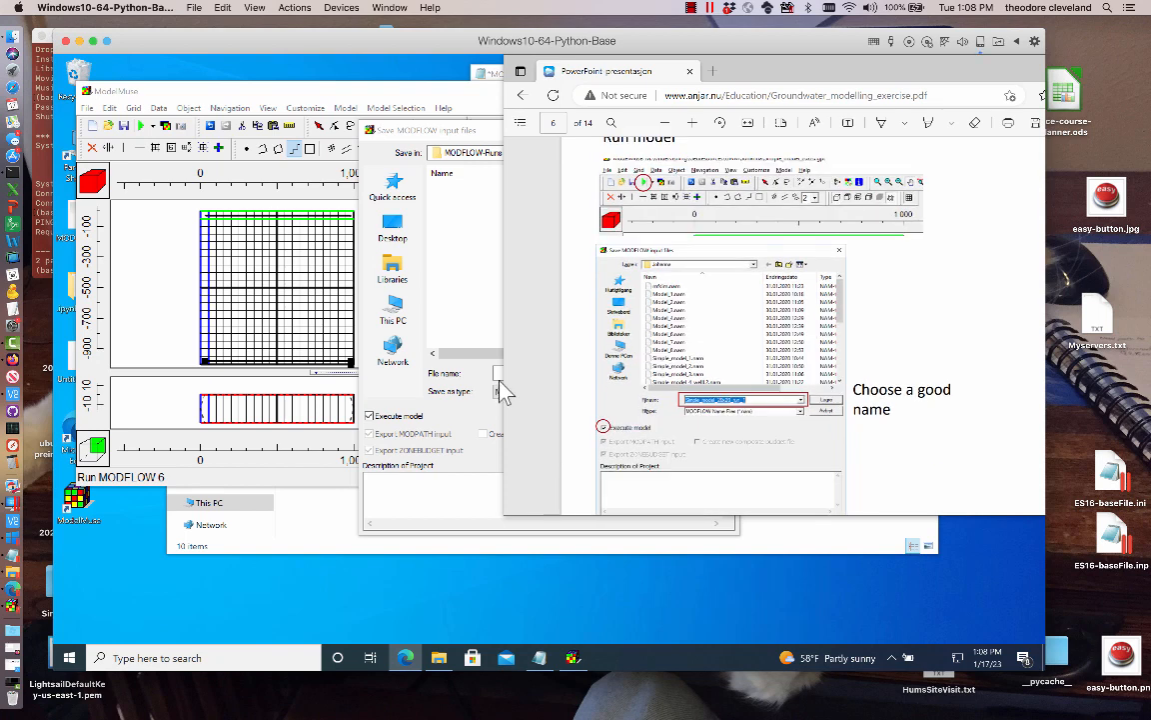
click(453, 356)
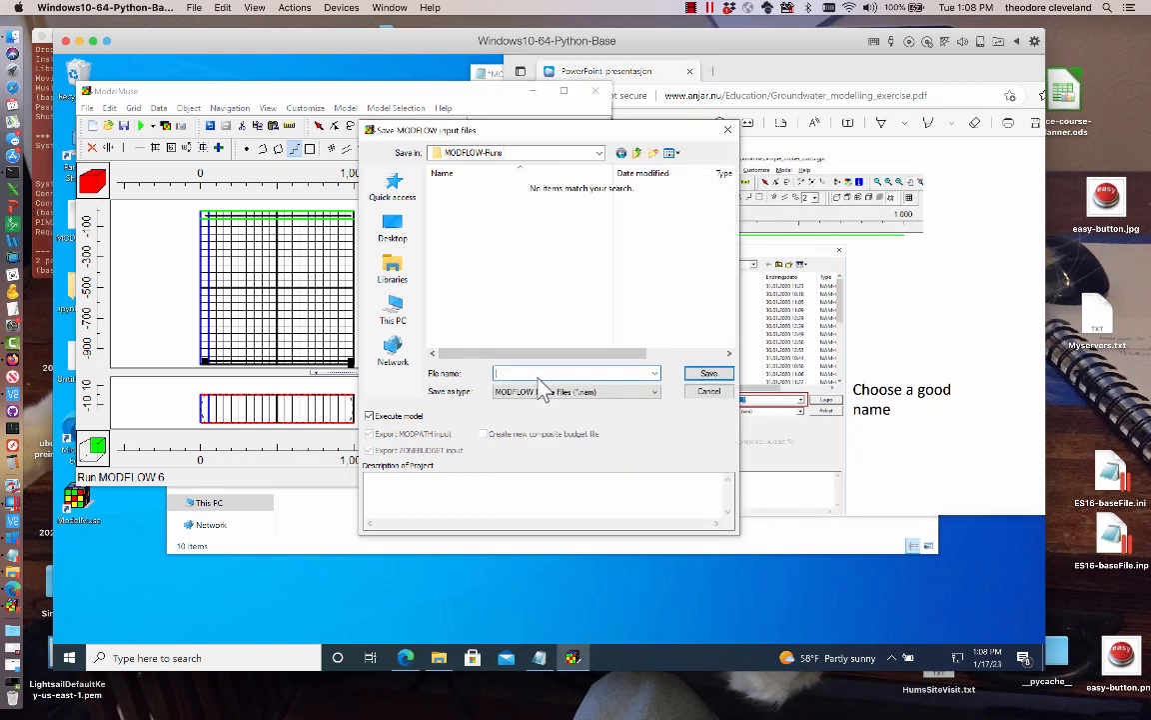
text(sample_model_20x20_run1)
- Enter a project description about testing the installation and save the input files with Execute model enabled to run the model
click(804, 455)
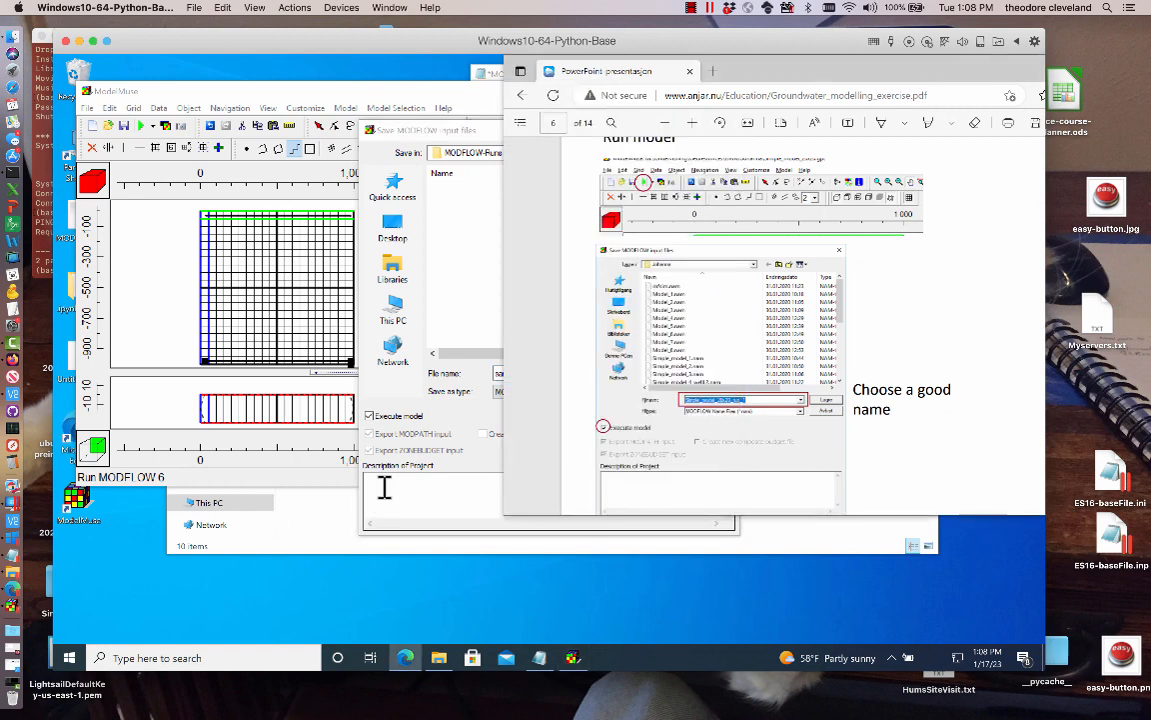
click(381, 484)
text(te)
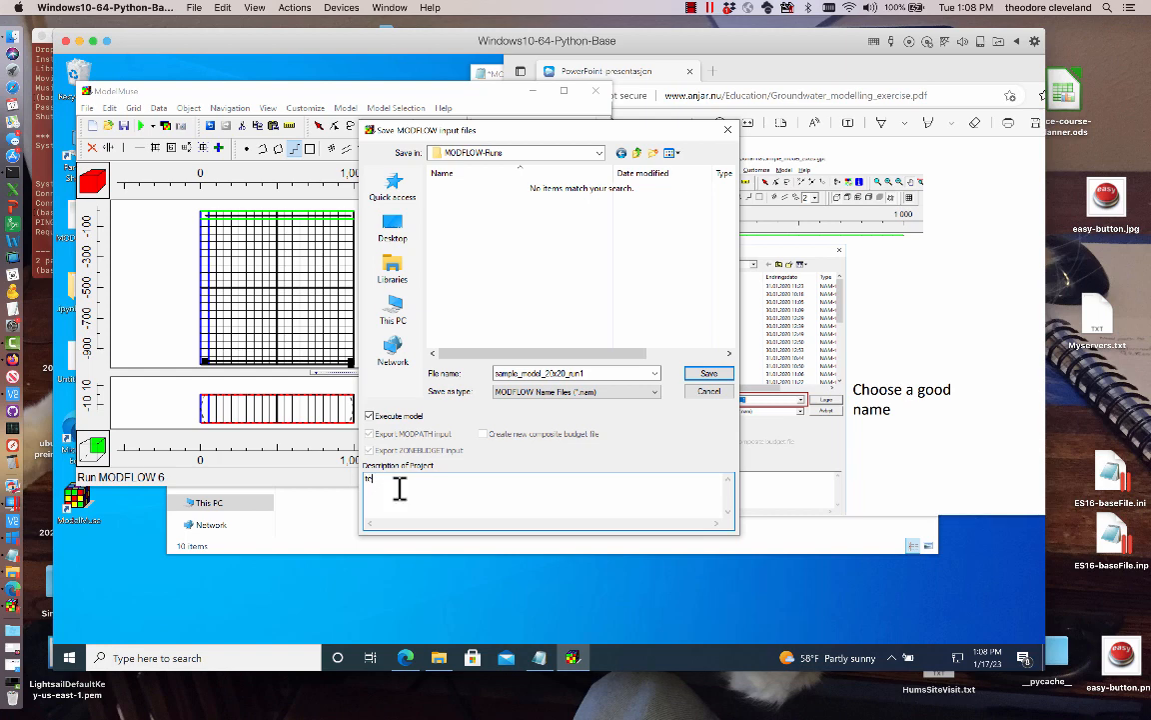
text(st)
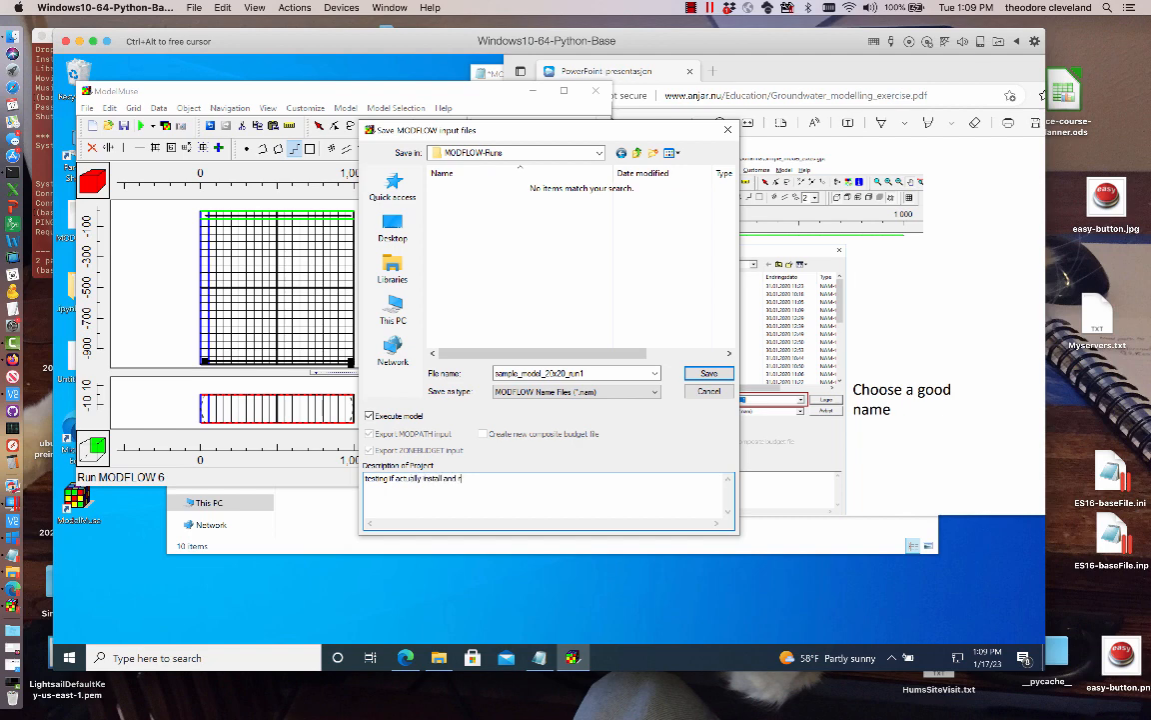
click(708, 374)
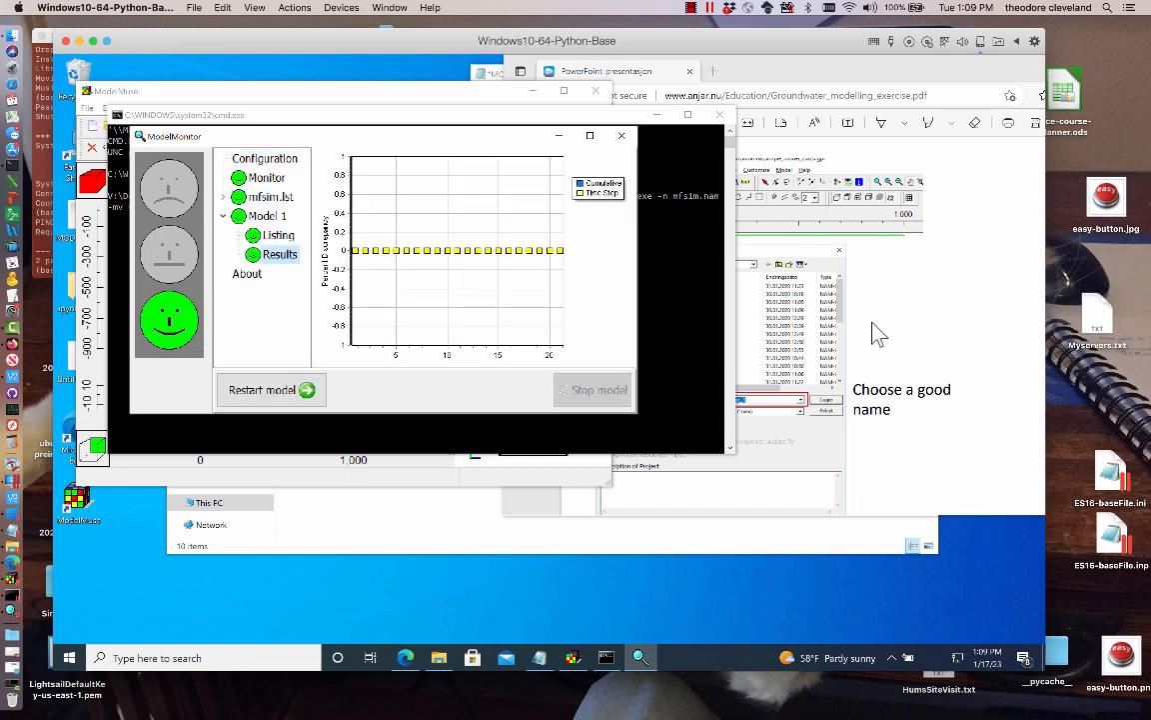
- Compare the run monitor with the tutorial's successful-run page, and close every run, listing and warning window except the main ModelMuse window
click(902, 320)
scroll(902, 319, down, 5)
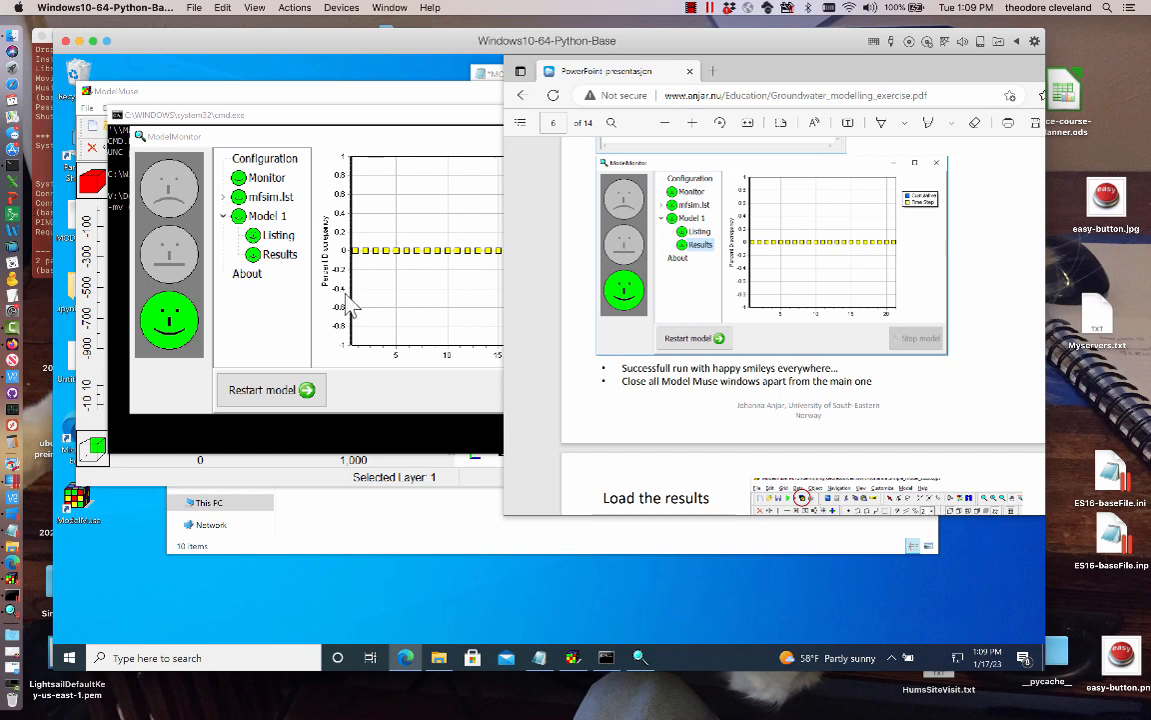
click(385, 397)
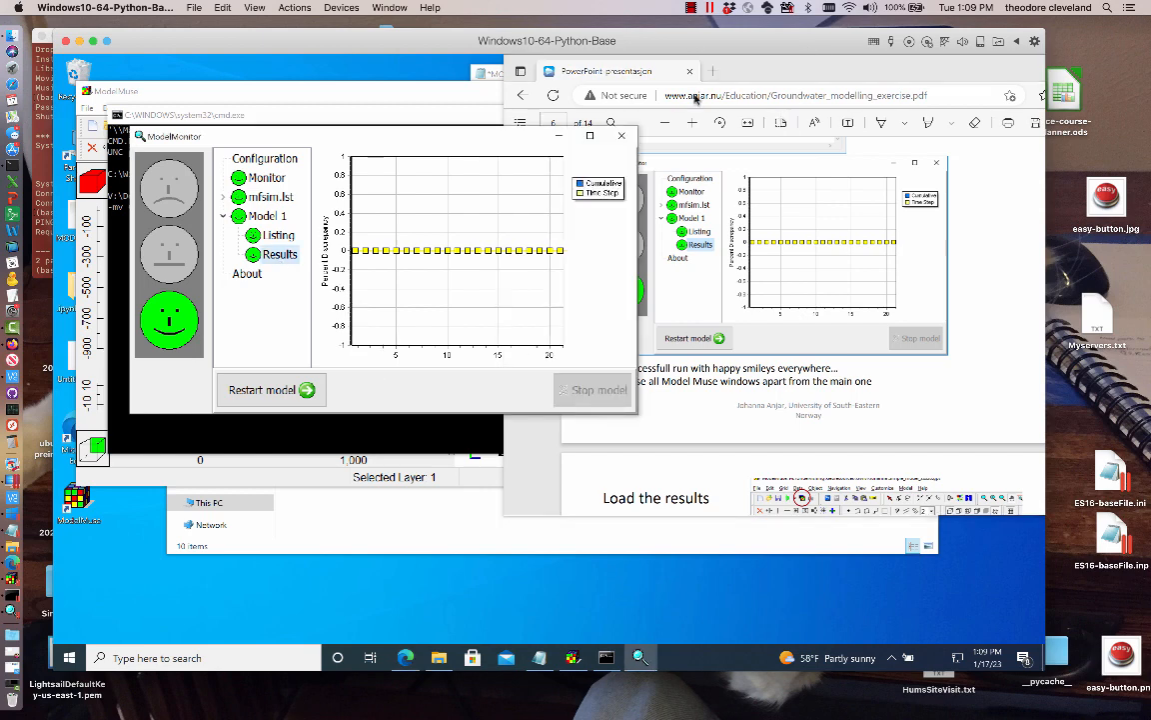
click(621, 136)
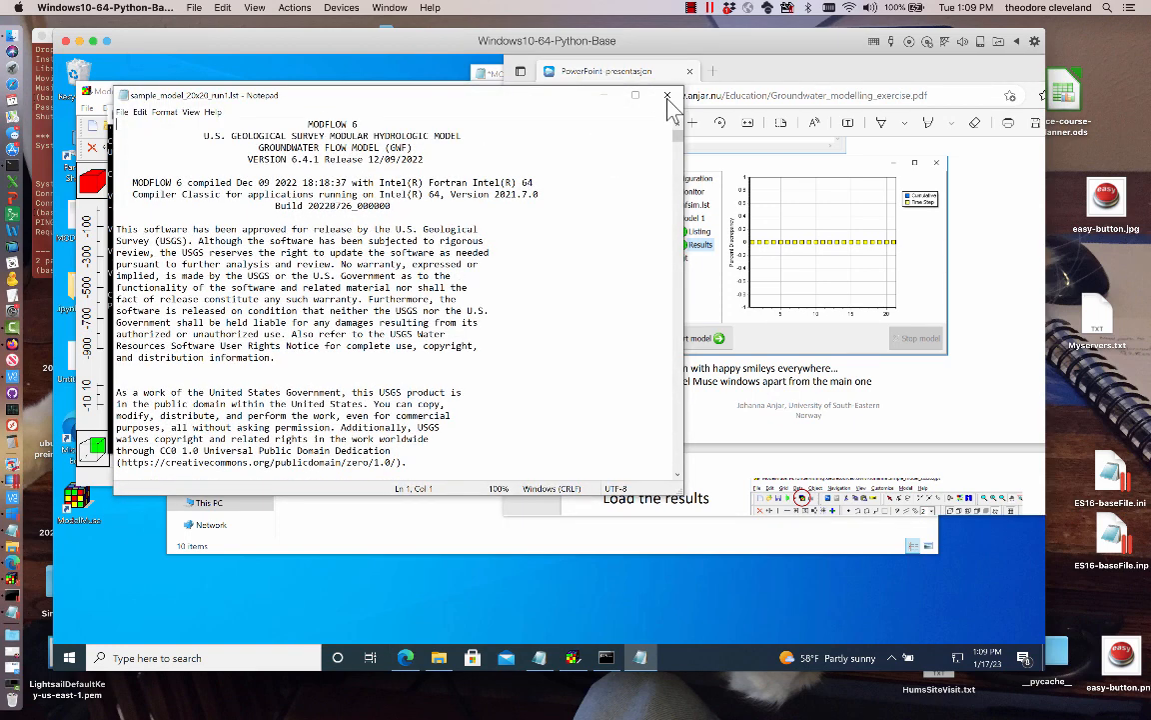
click(668, 96)
click(477, 250)
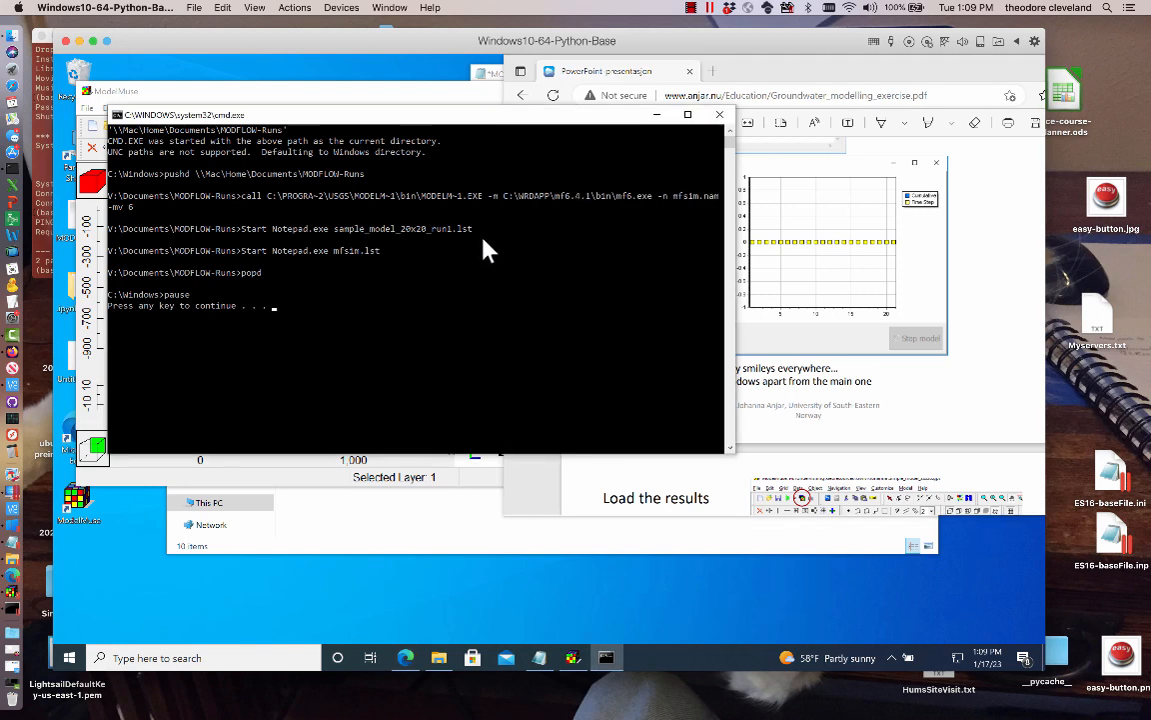
key(Return)
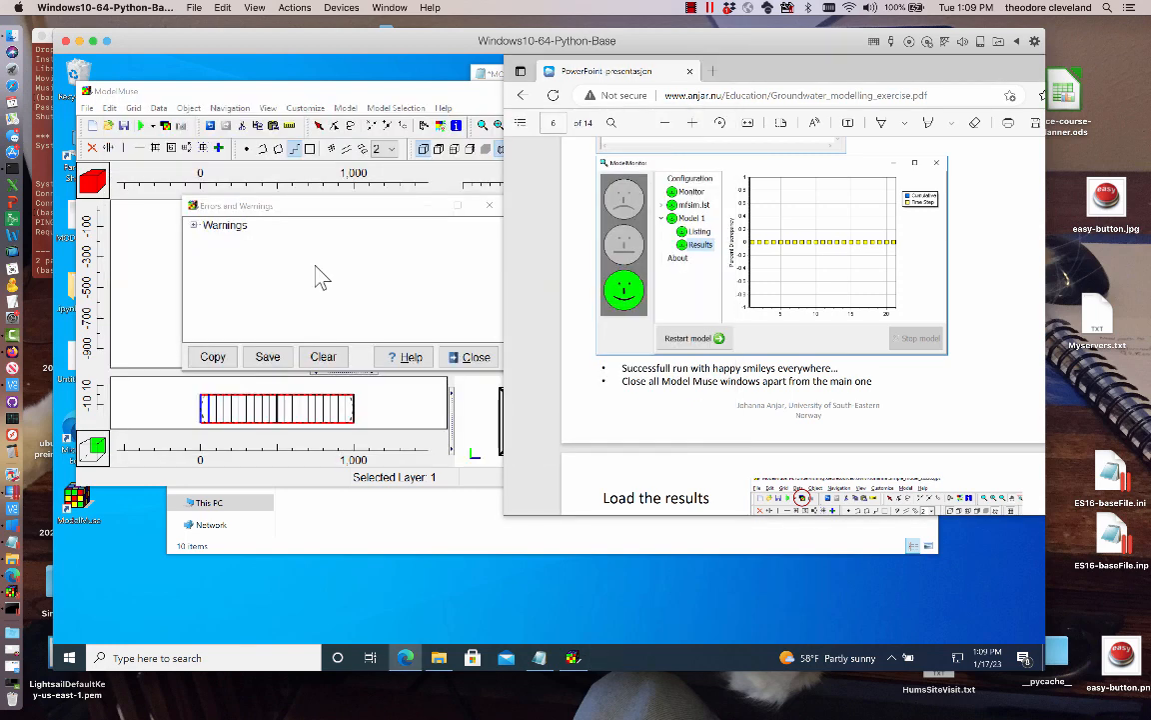
click(476, 358)
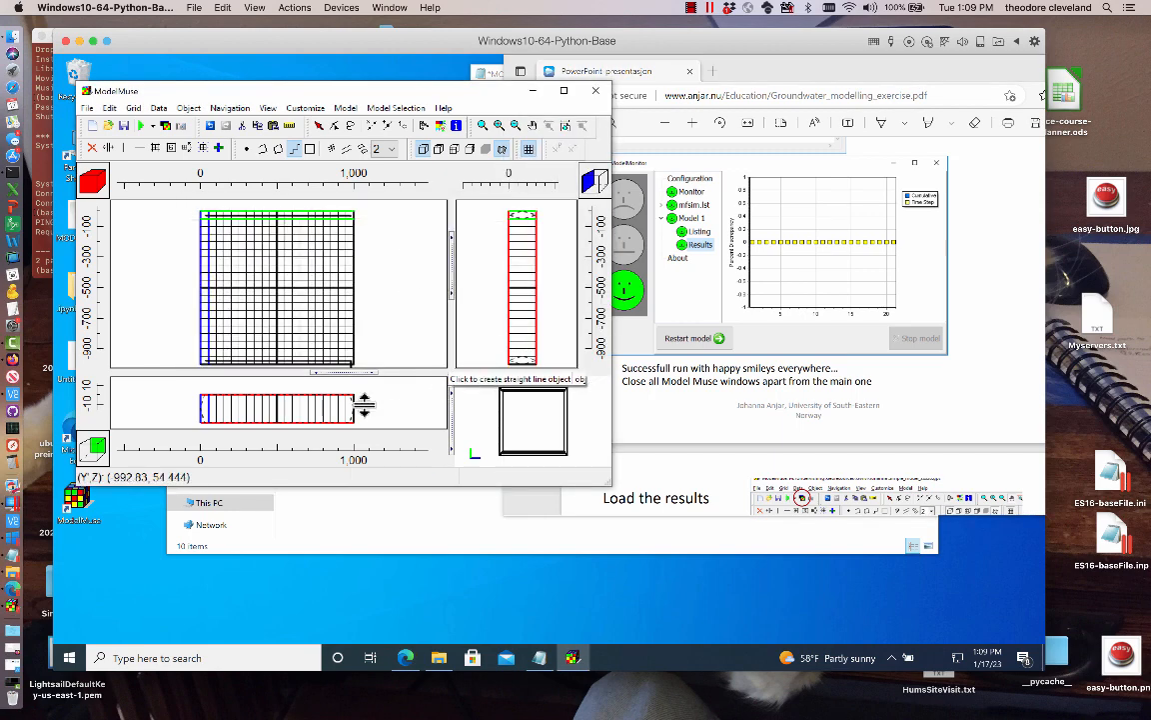
- Follow the tutorial's Load the results page and open sample_model_20x20_run1.bhd from the MODFLOW-Runs folder for importing model results
scroll(703, 419, down, 5)
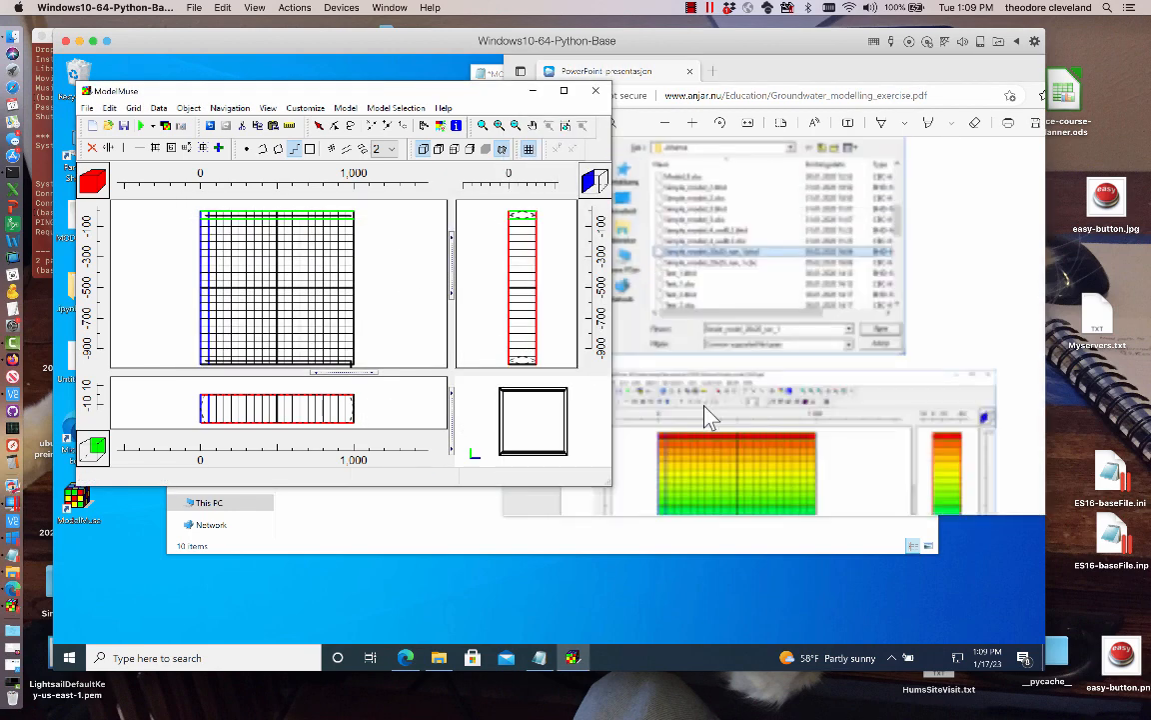
scroll(712, 419, down, 2)
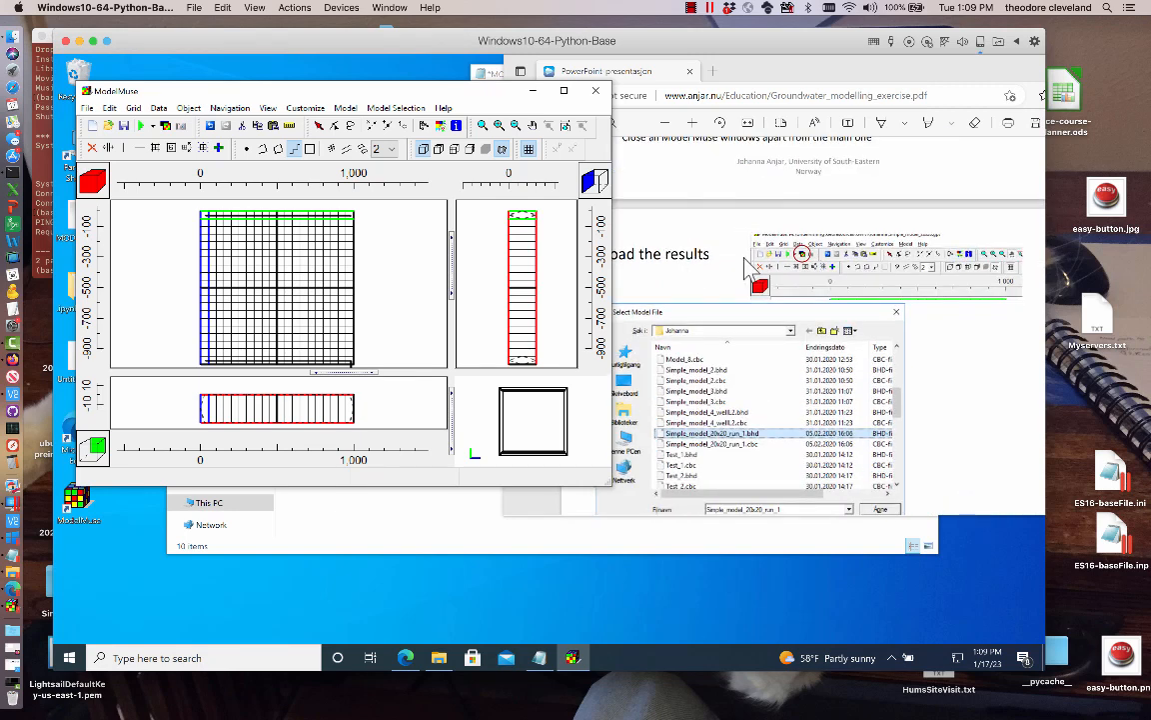
click(806, 272)
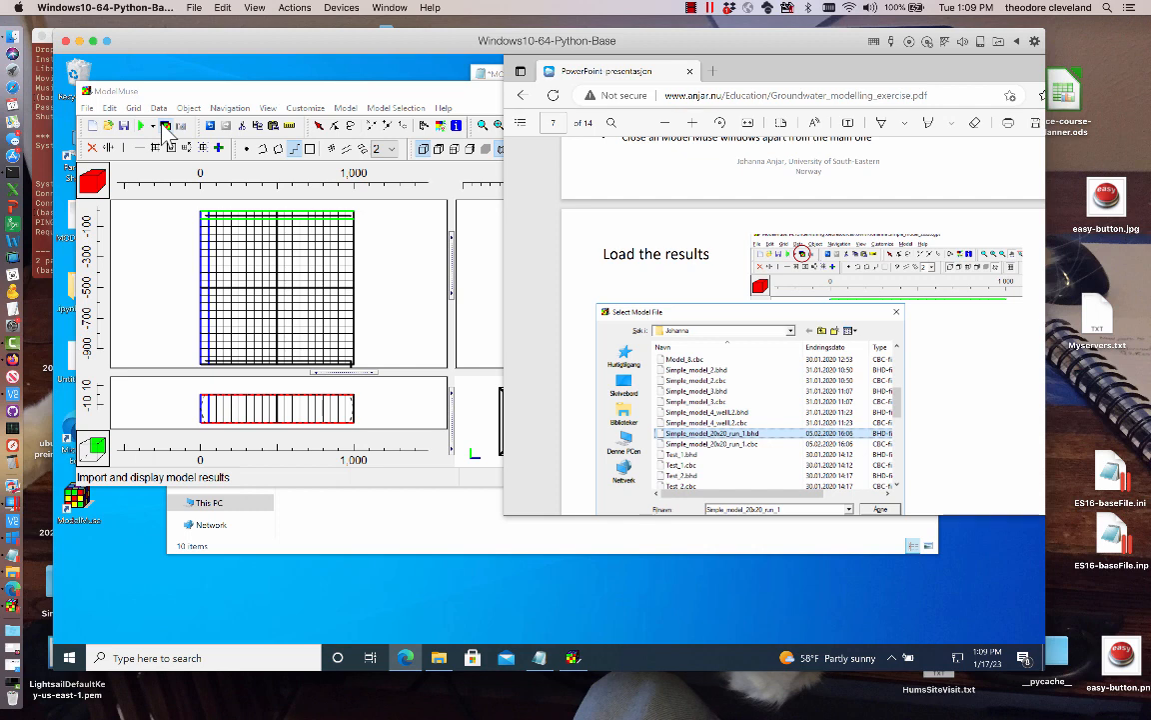
click(166, 132)
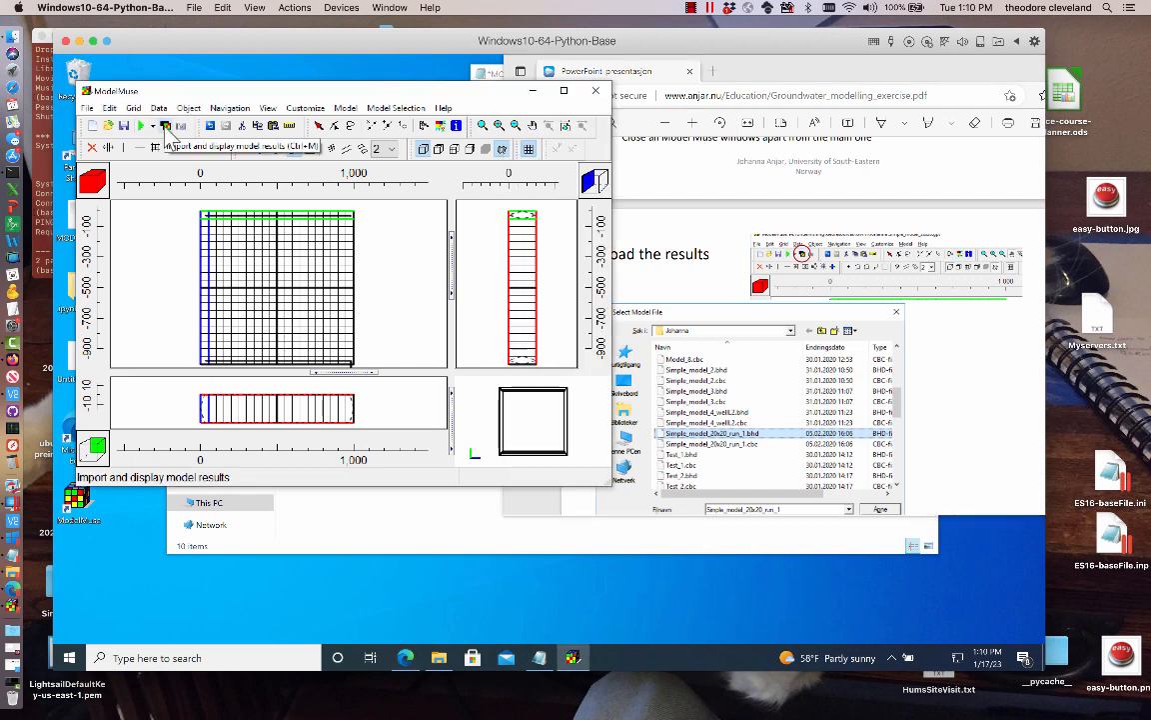
click(152, 127)
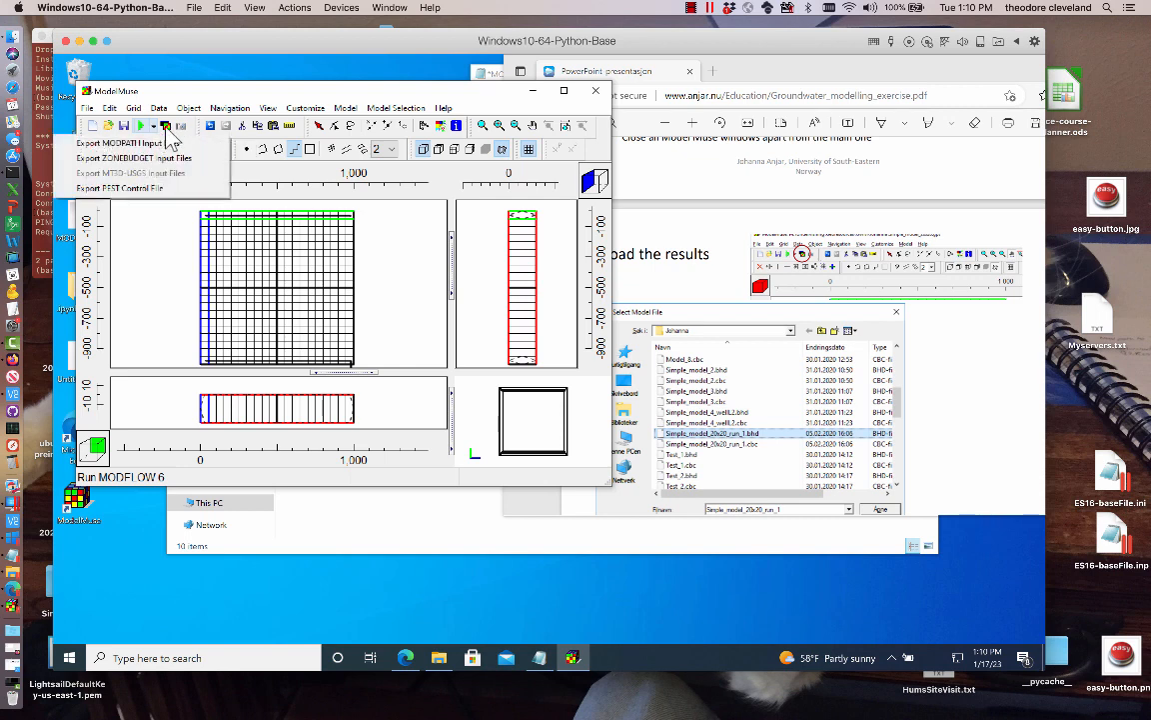
click(166, 126)
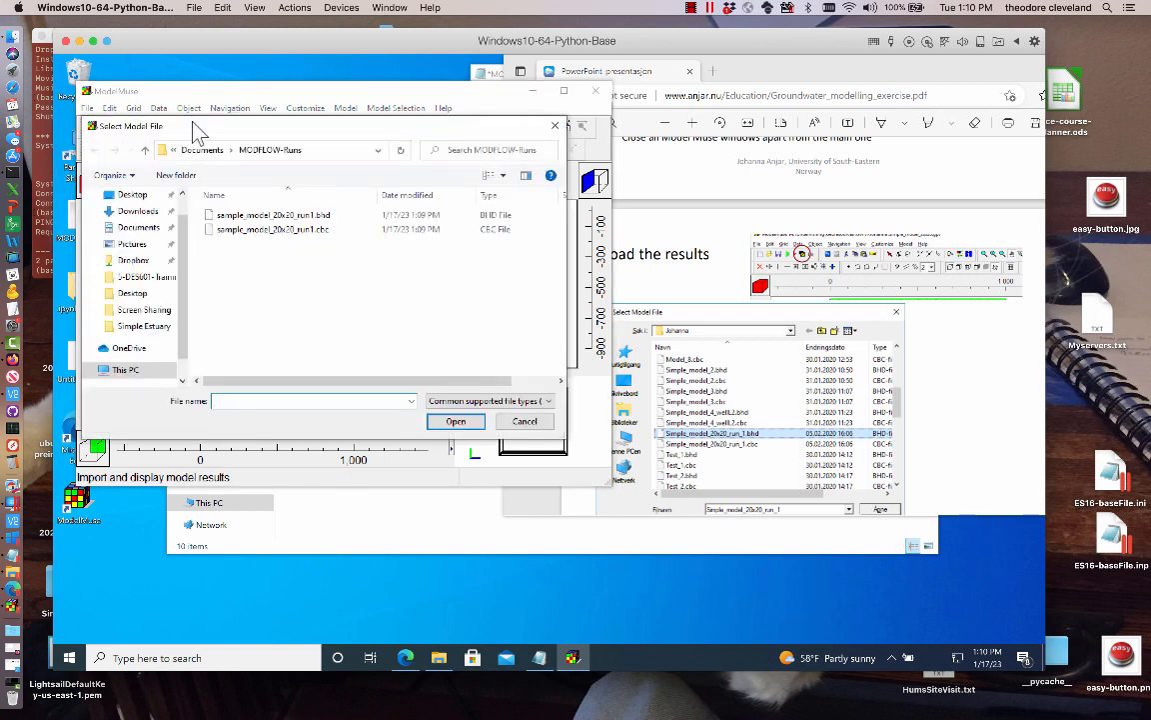
click(258, 216)
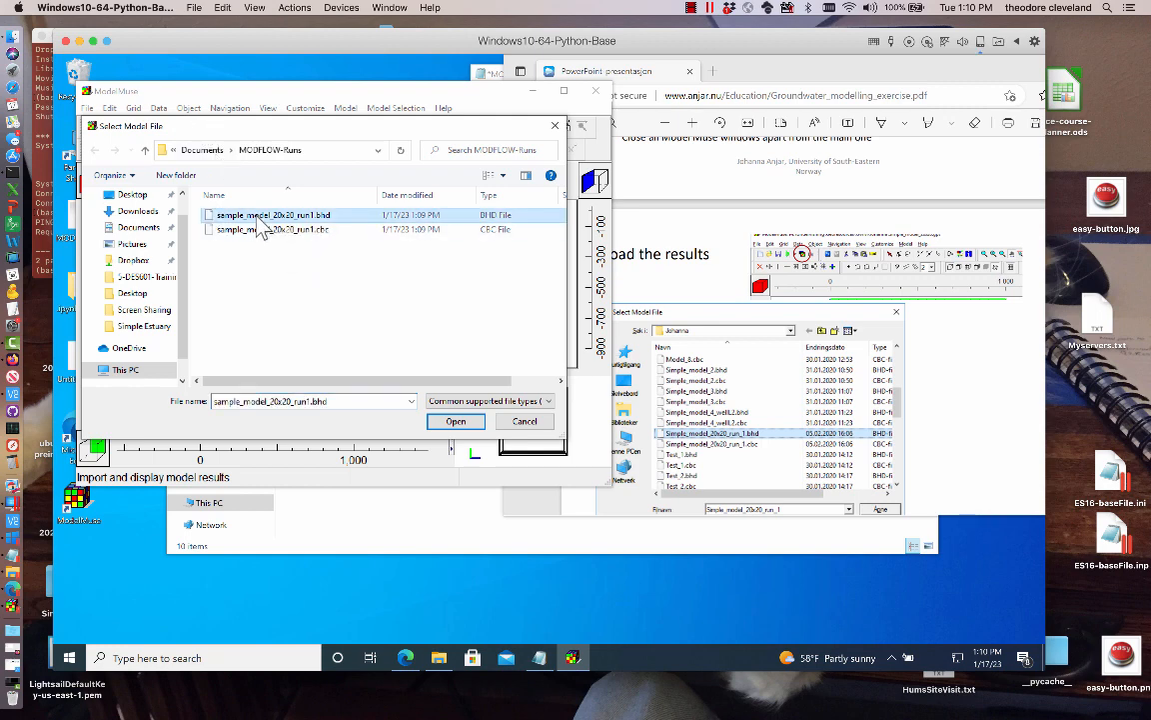
click(468, 426)
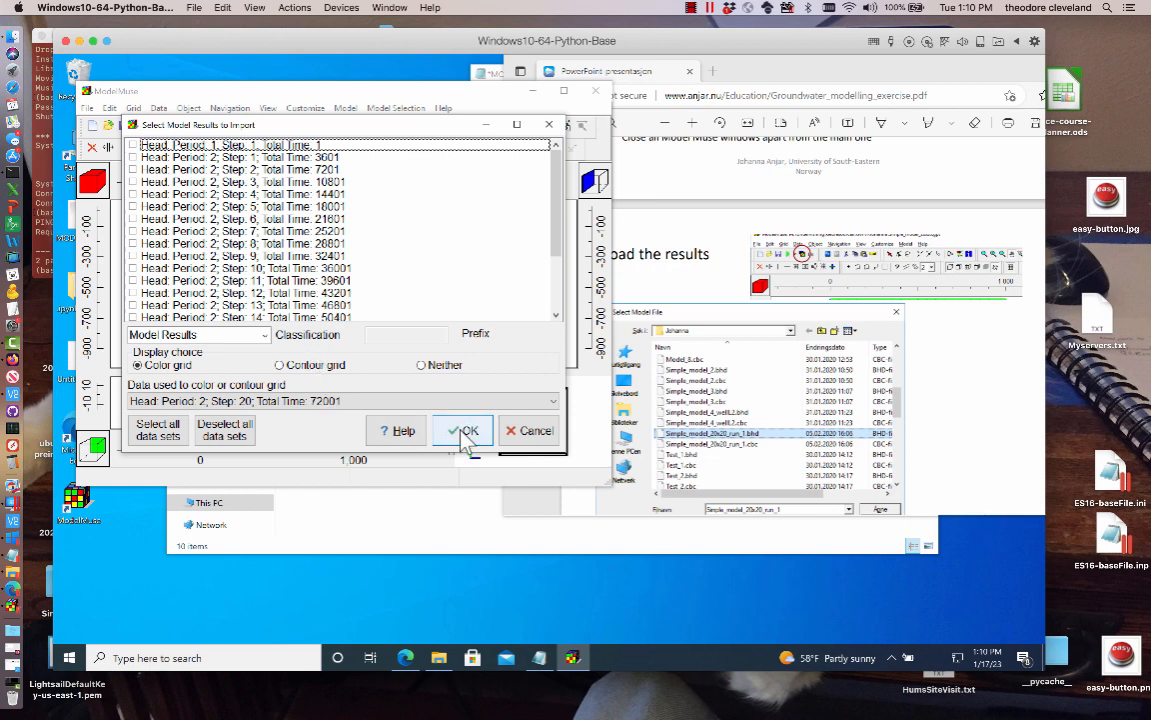
- Import the head results for Period 2, Step 20 as a color grid and compare them with the tutorial's figure
scroll(701, 374, down, 5)
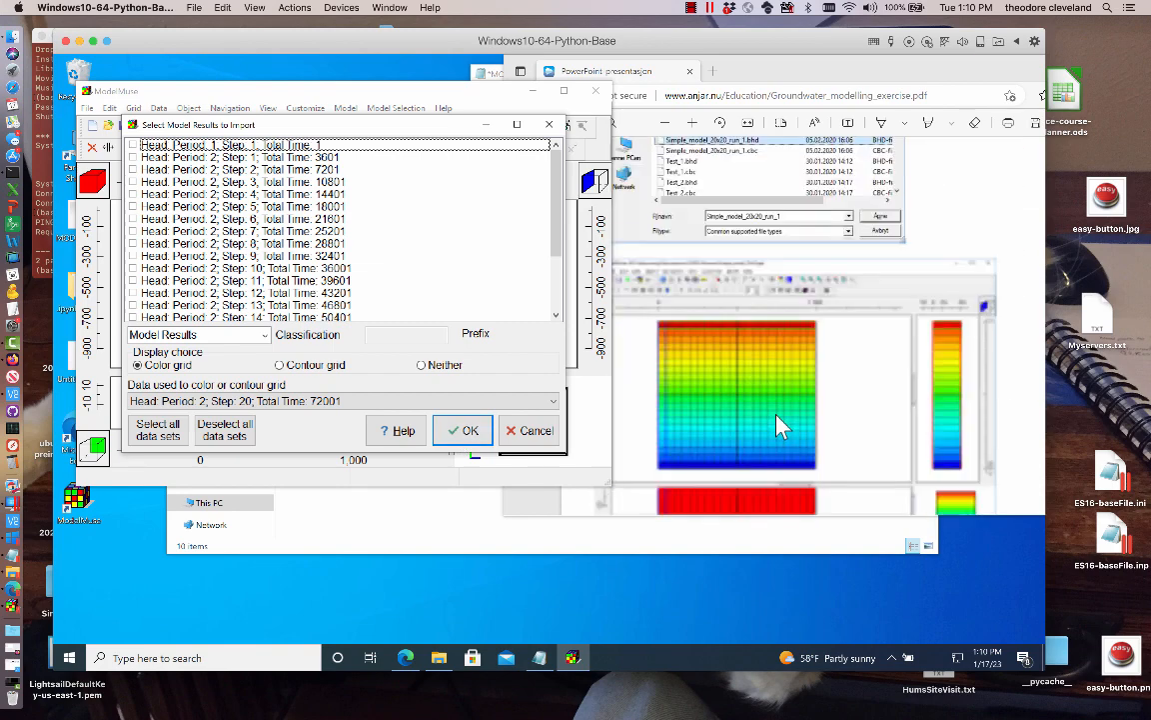
scroll(779, 425, down, 5)
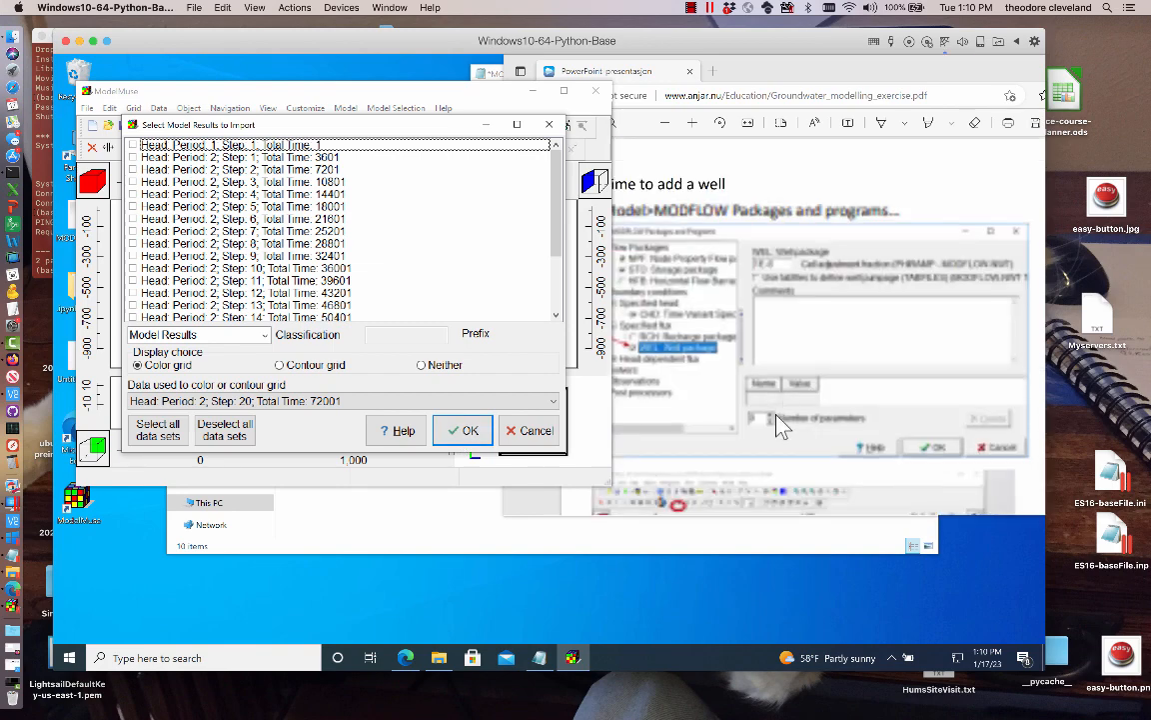
click(470, 432)
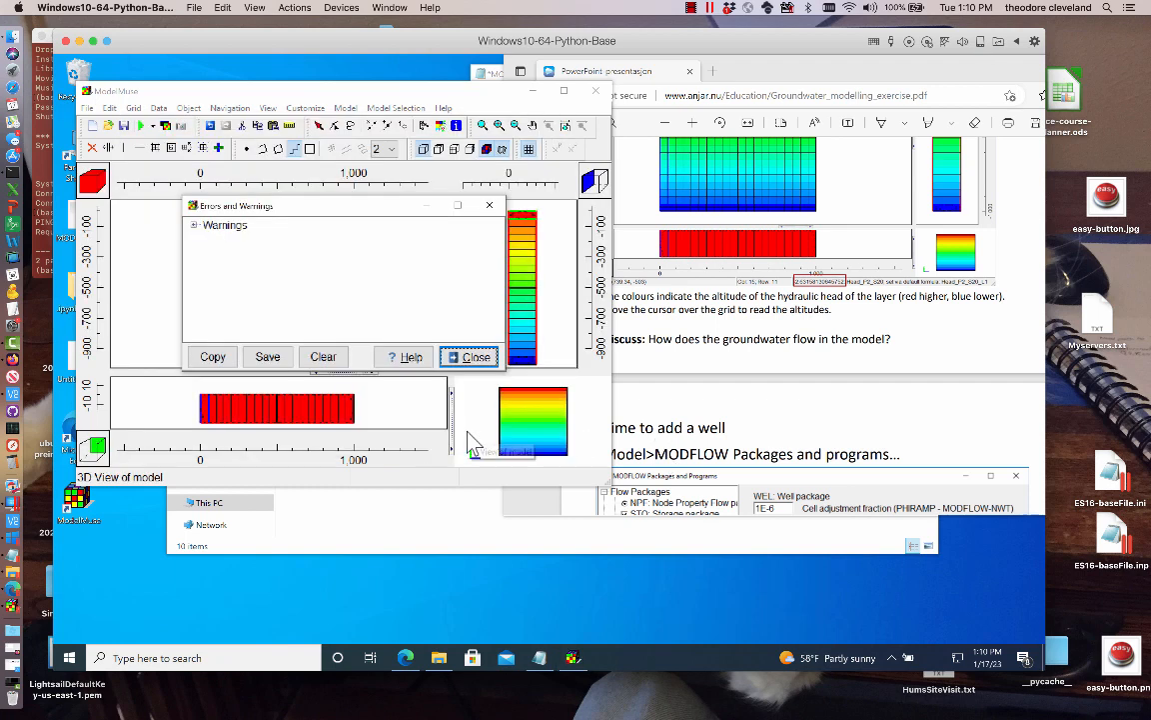
click(476, 356)
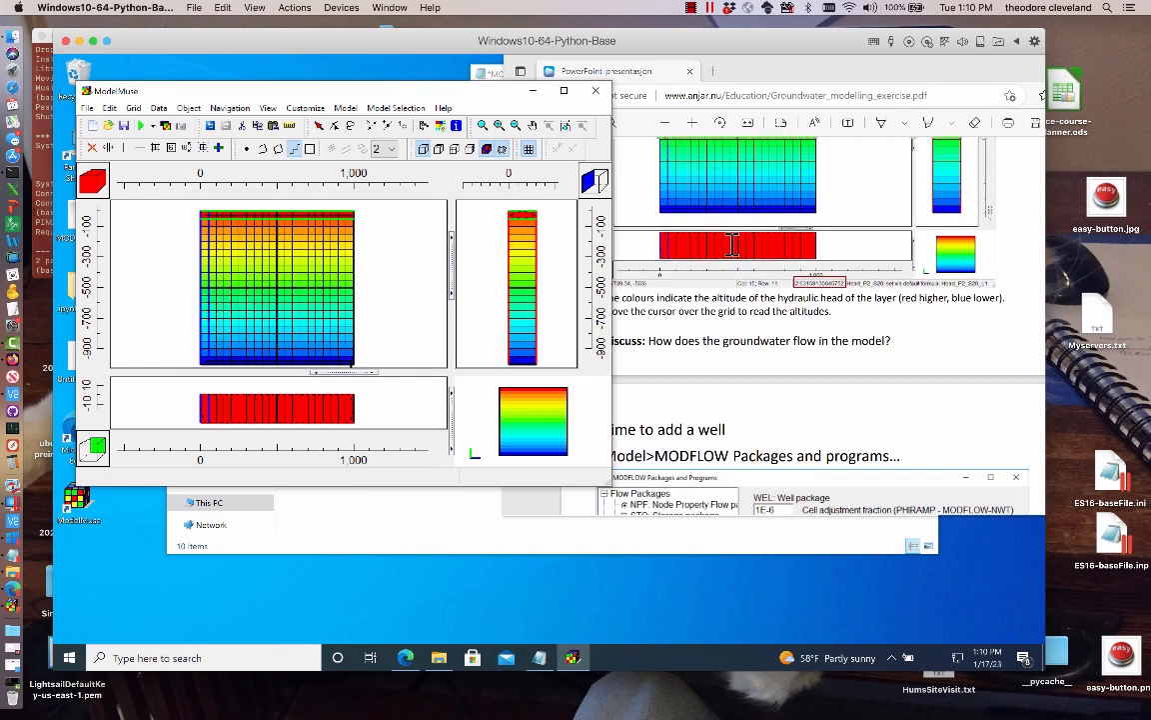
scroll(732, 244, up, 3)
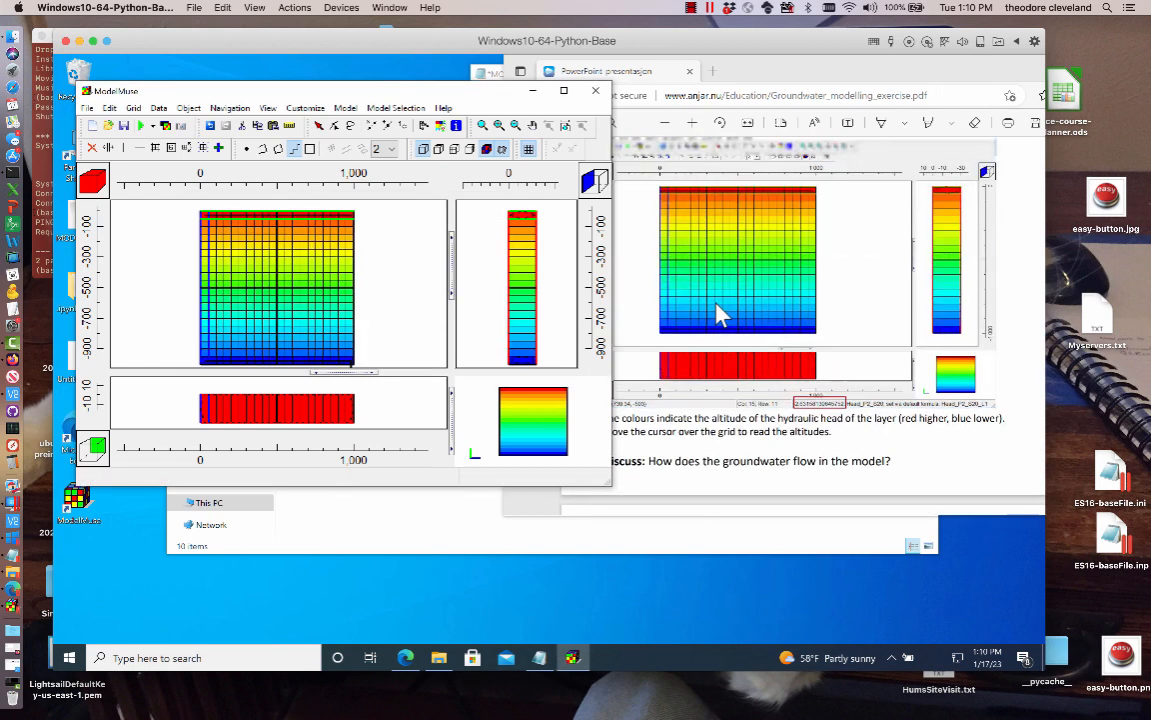
click(158, 108)
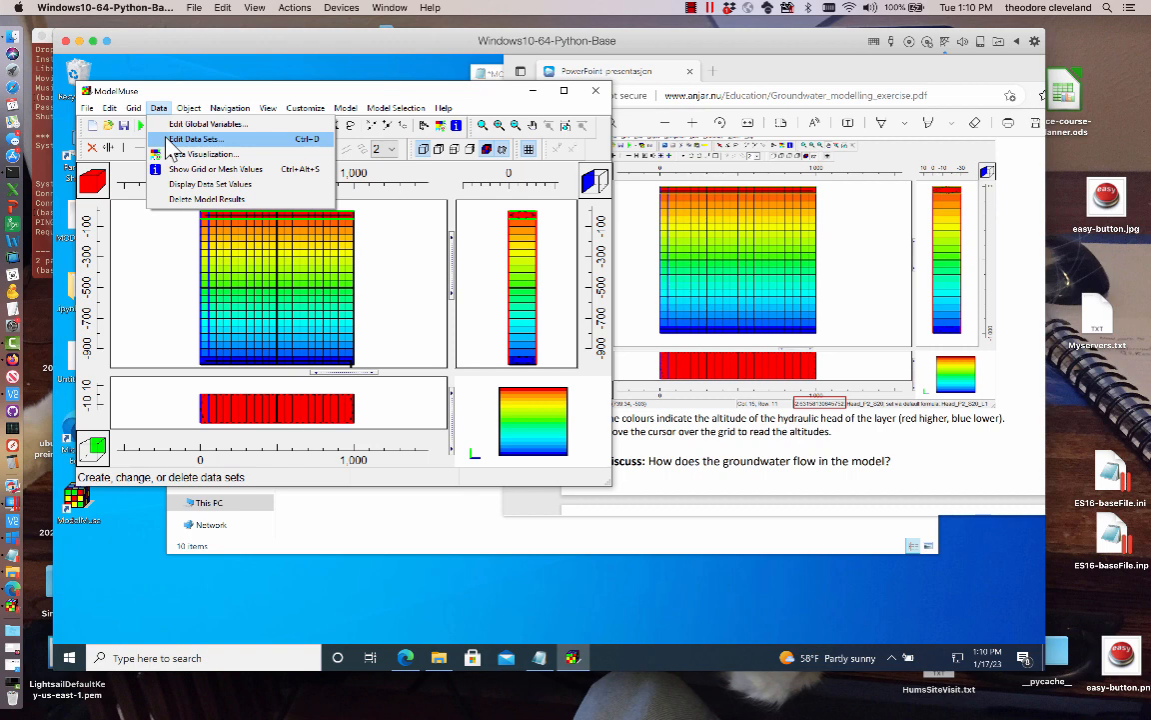
mouse_move(188, 108)
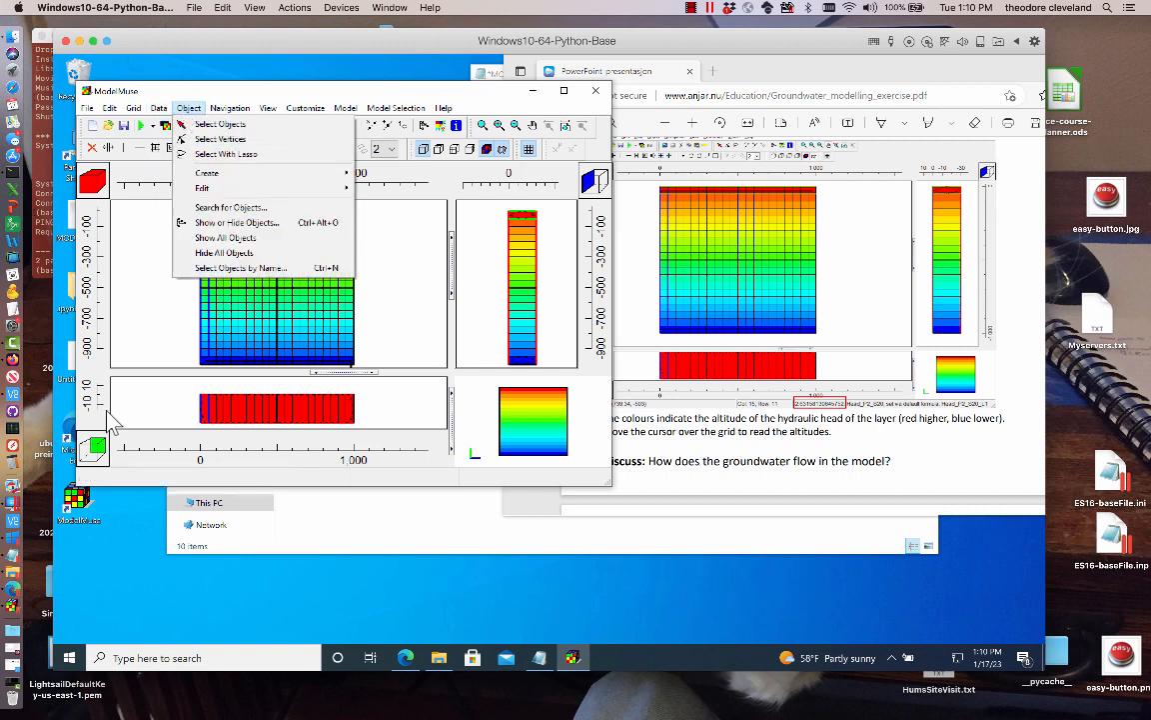
click(140, 345)
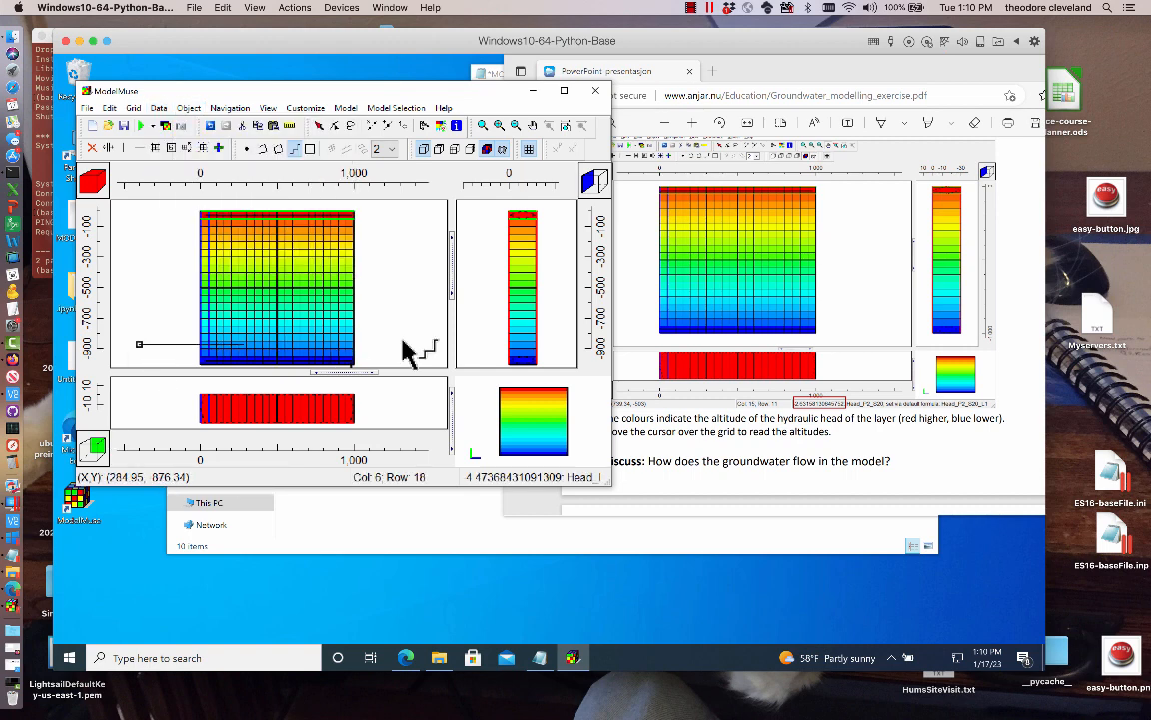
scroll(411, 340, down, 2)
scroll(380, 320, up, 1)
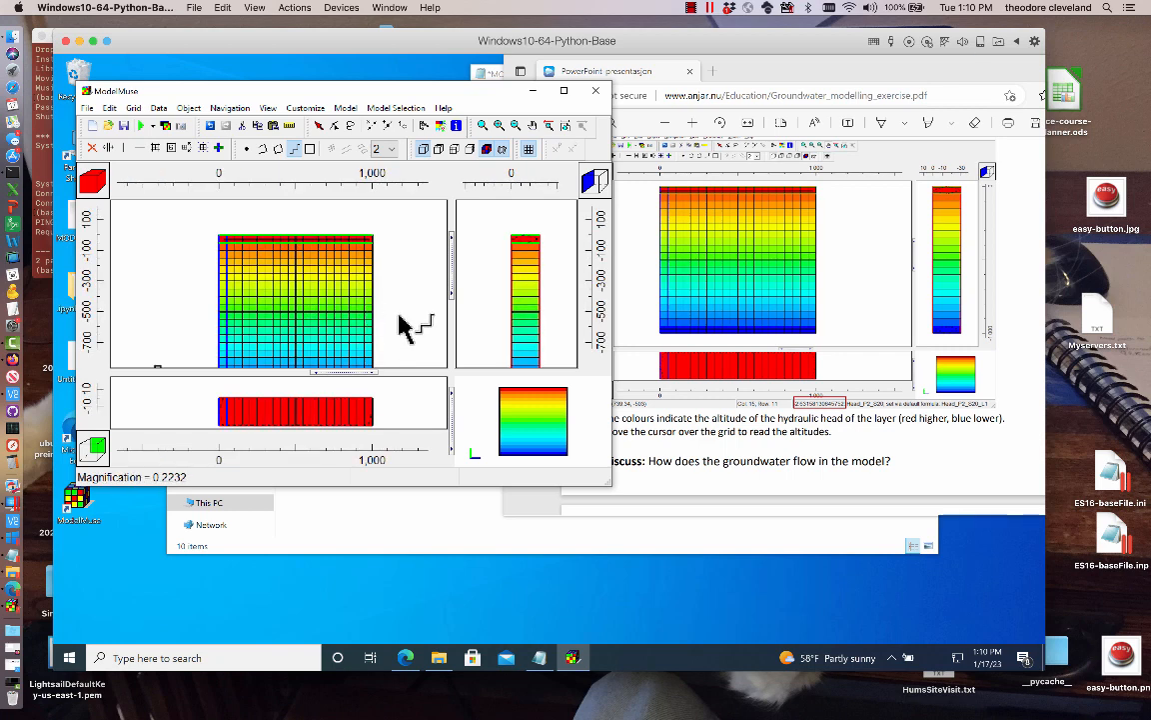
click(319, 125)
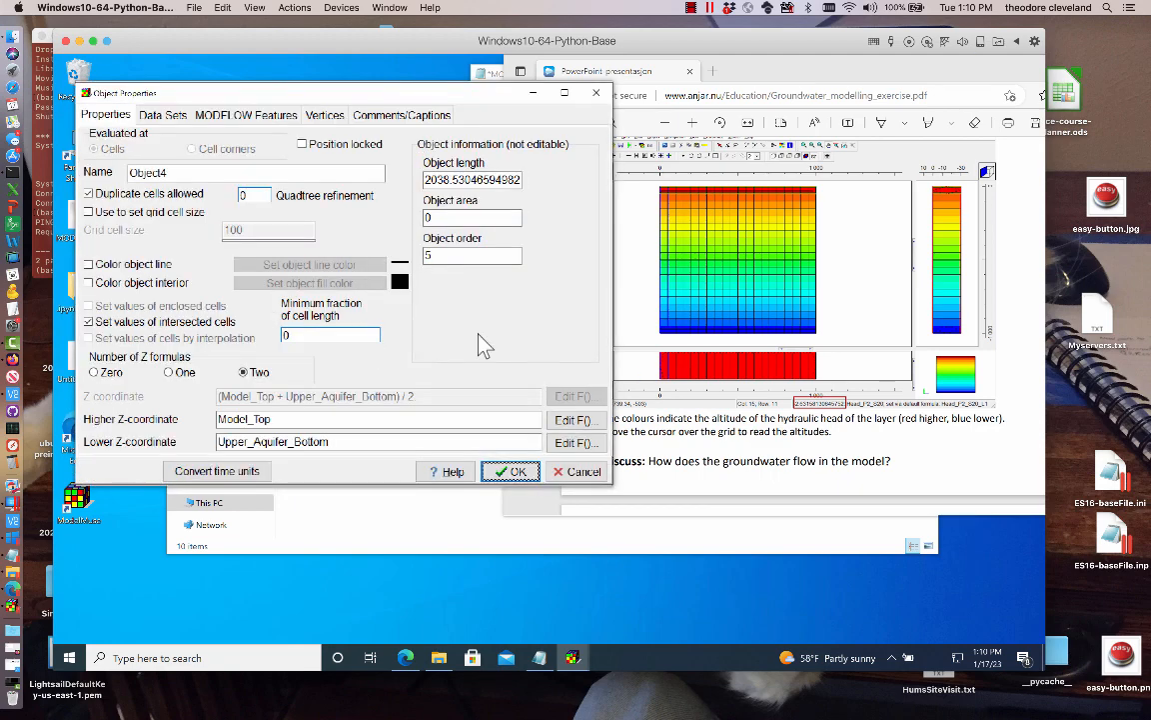
click(510, 470)
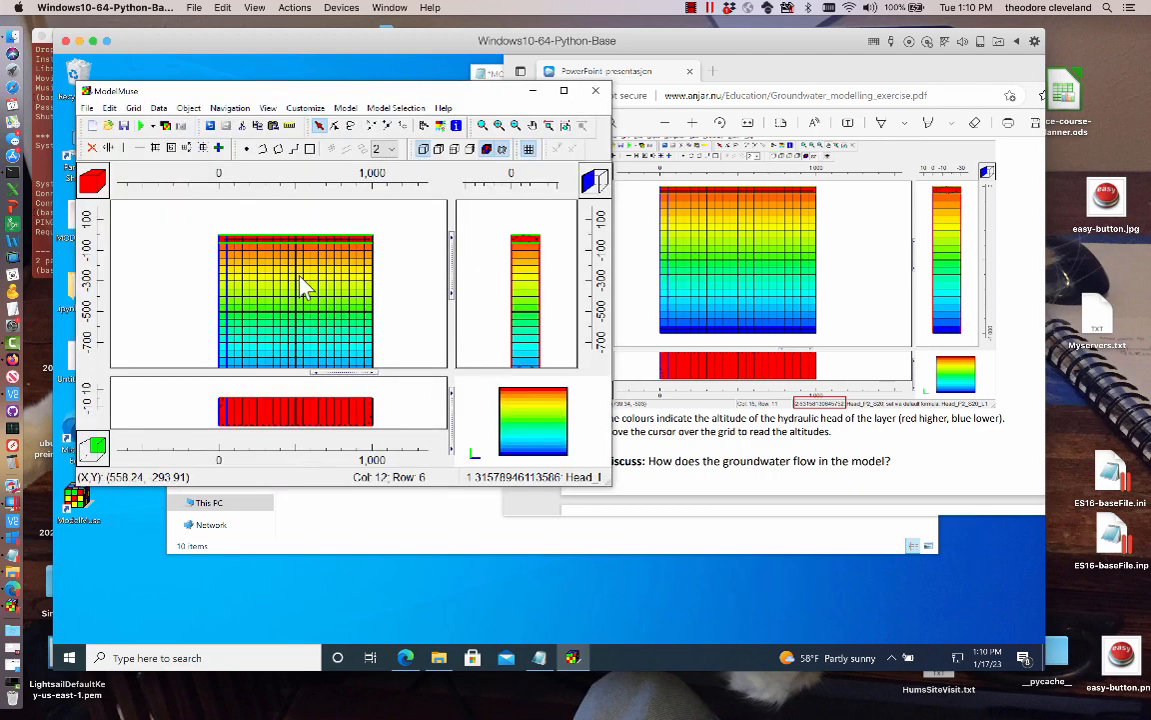
- Enlarge the model window, show the whole head-colored grid, and arrange the window beside the tutorial's results page
scroll(300, 284, down, 2)
scroll(301, 284, up, 2)
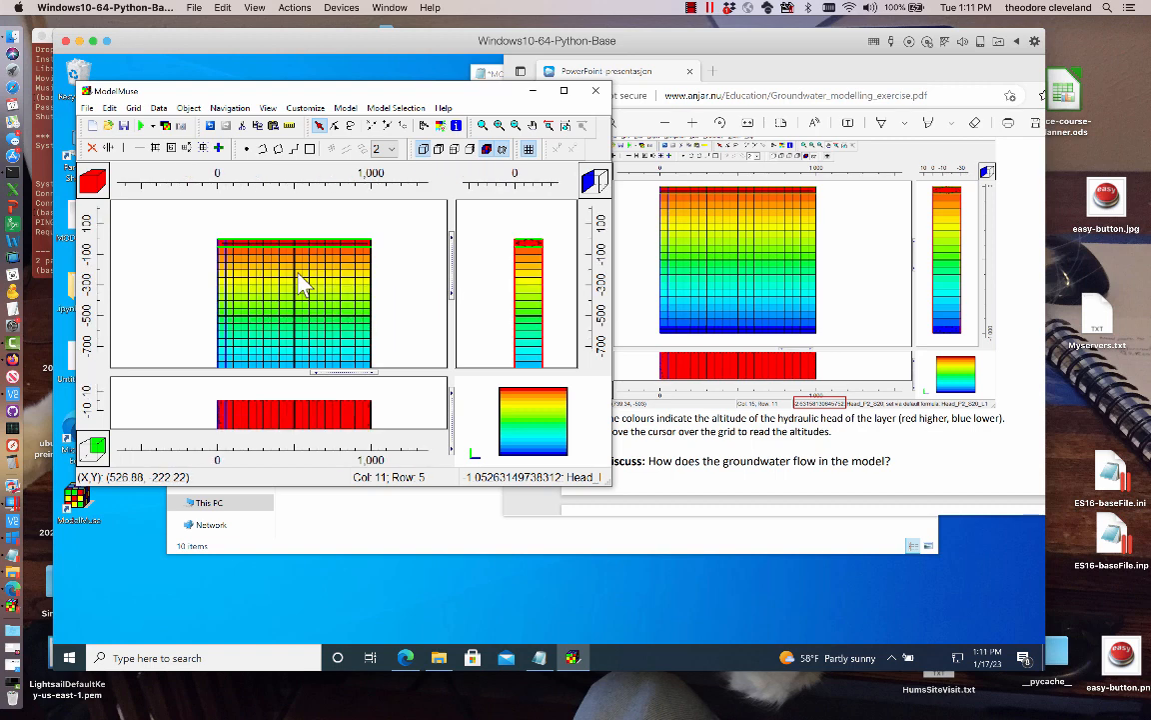
scroll(300, 283, up, 2)
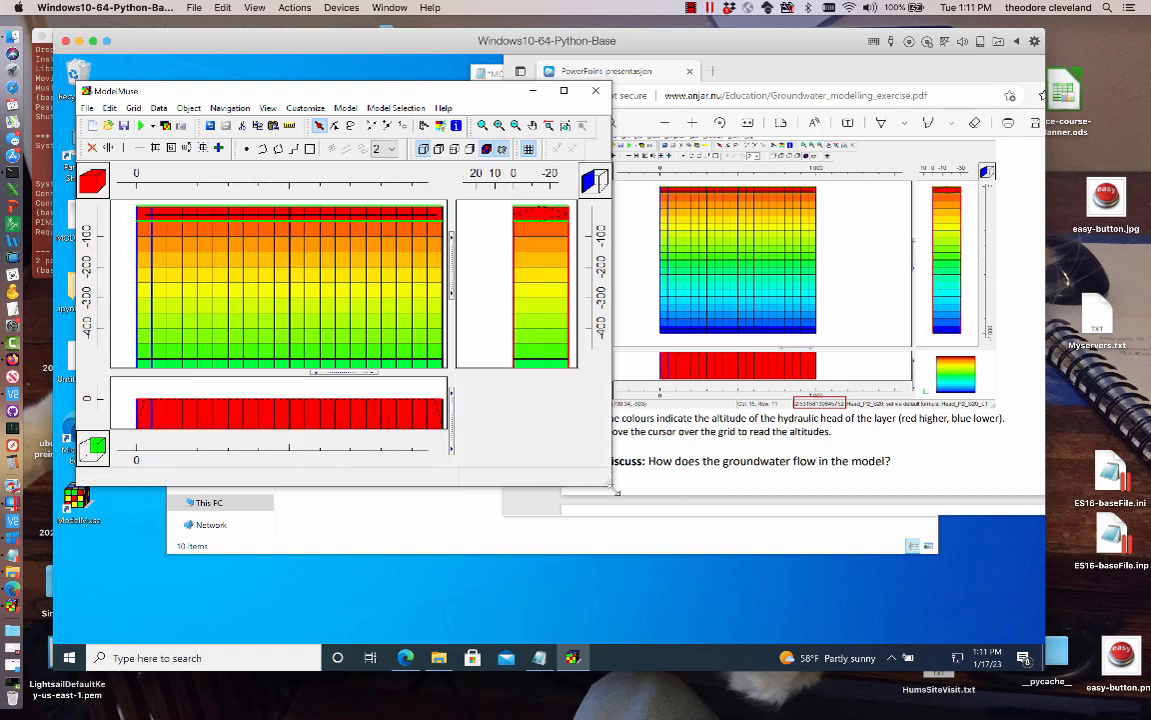
drag(608, 485, 762, 595)
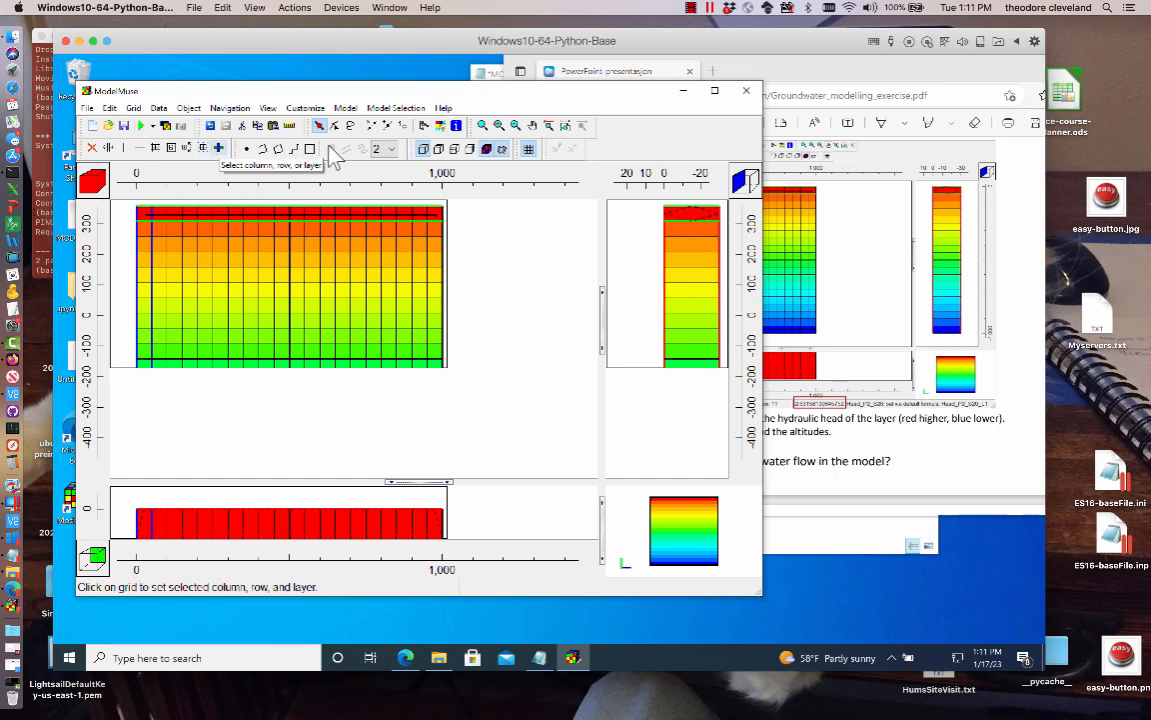
click(533, 125)
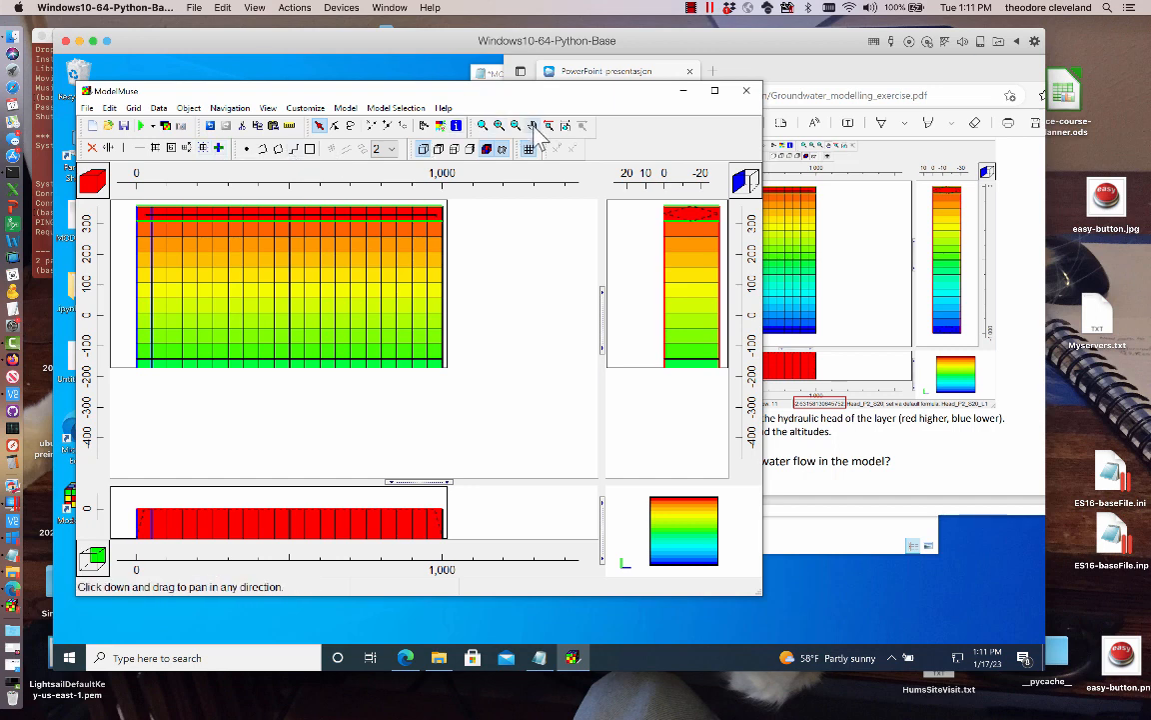
drag(358, 270, 411, 303)
drag(453, 343, 484, 197)
click(515, 125)
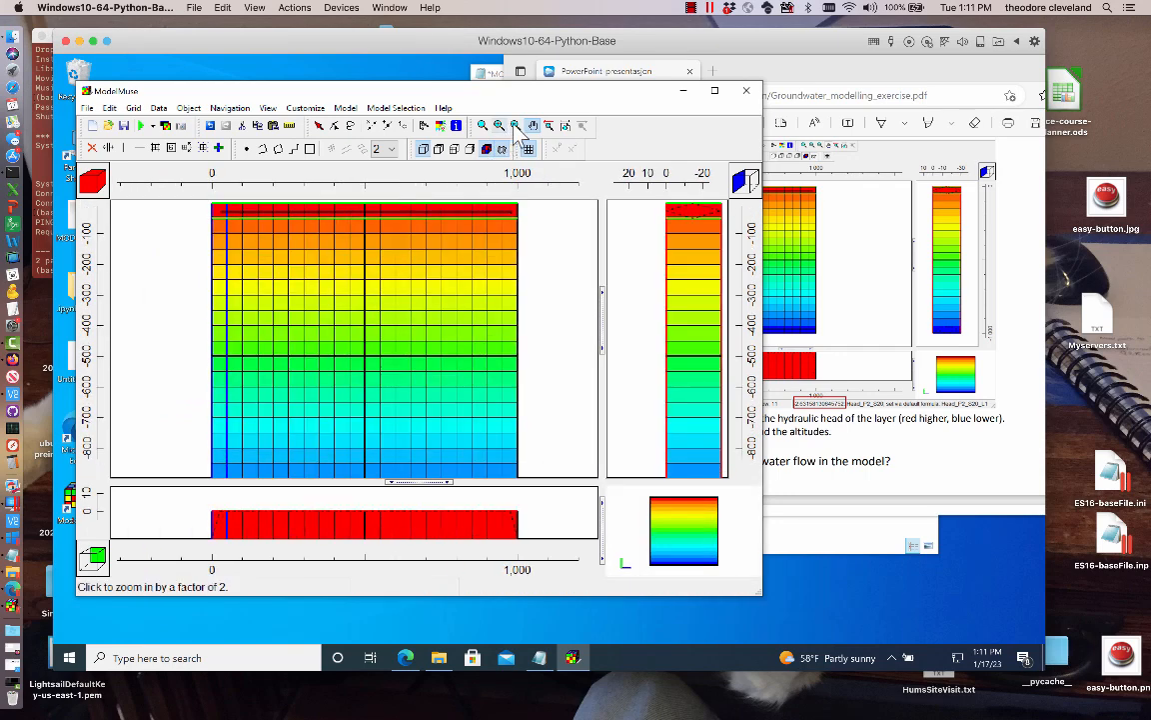
click(364, 358)
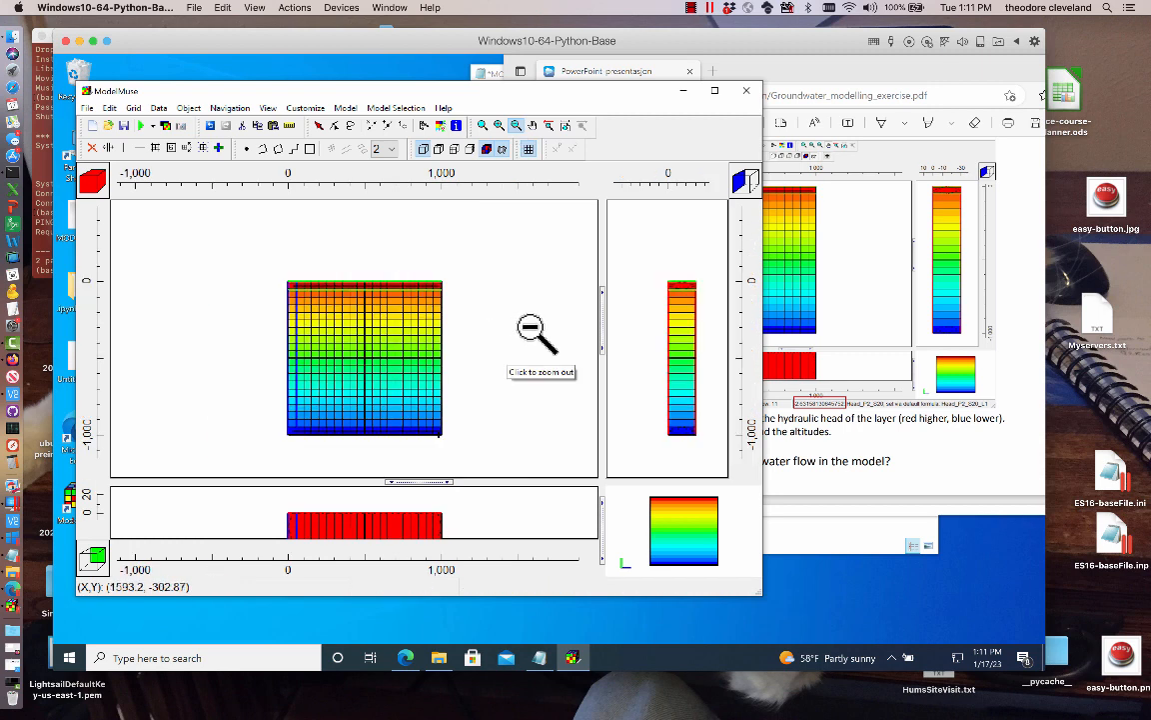
drag(646, 101, 651, 127)
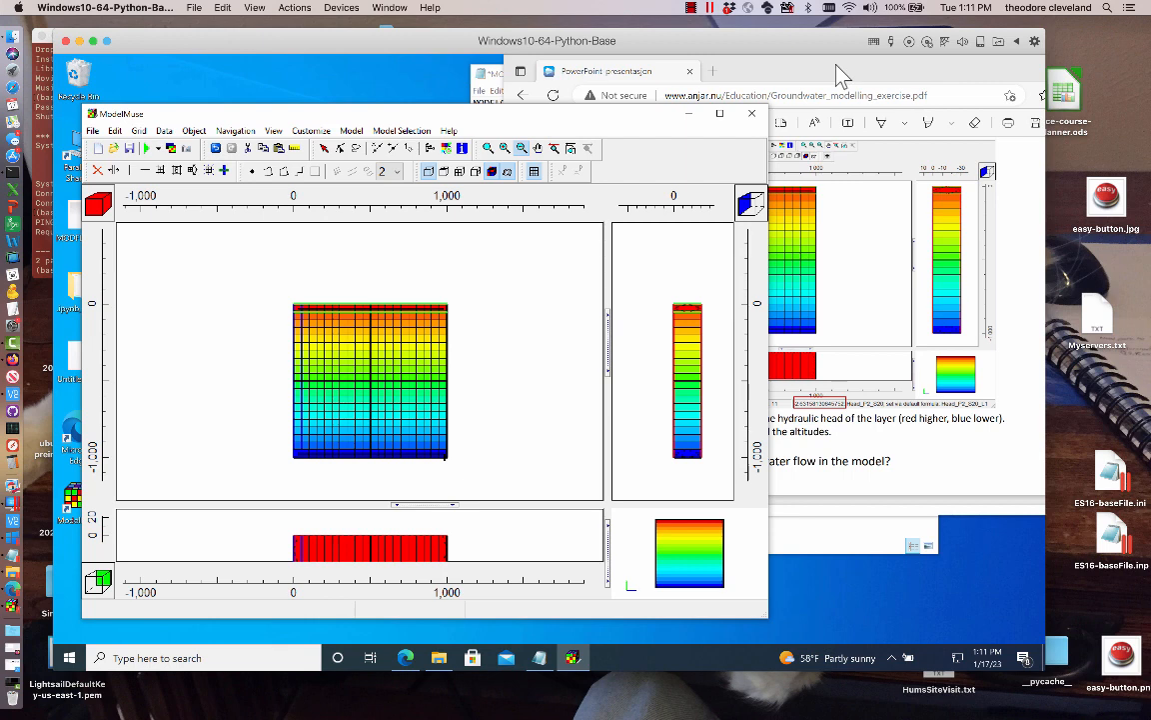
drag(836, 75, 810, 79)
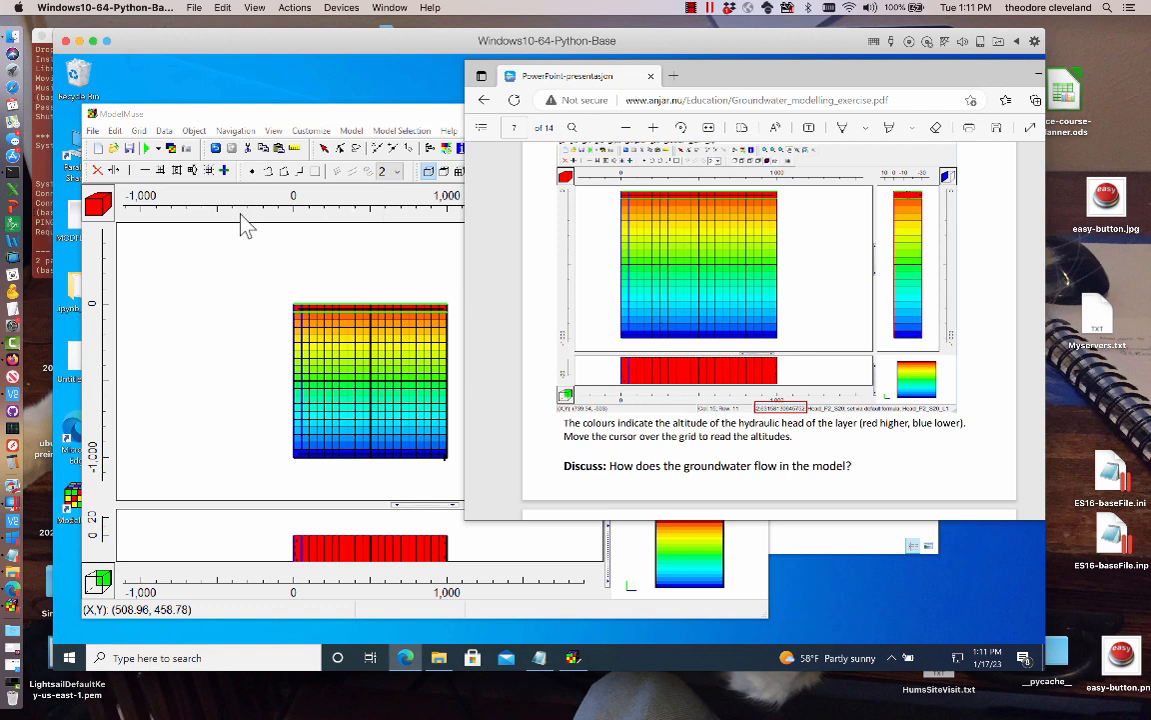
- Exit ModelMuse, saving the model as TestFile1-20x20-run1 in the MODFLOW-Runs folder
click(265, 116)
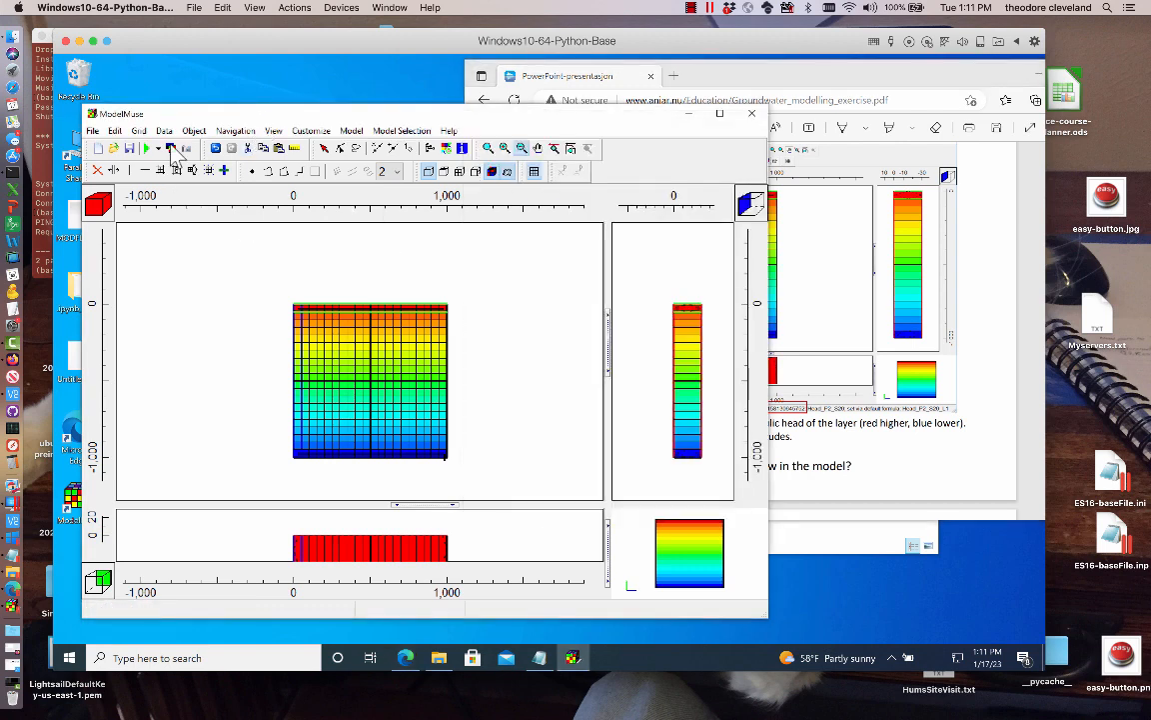
click(92, 131)
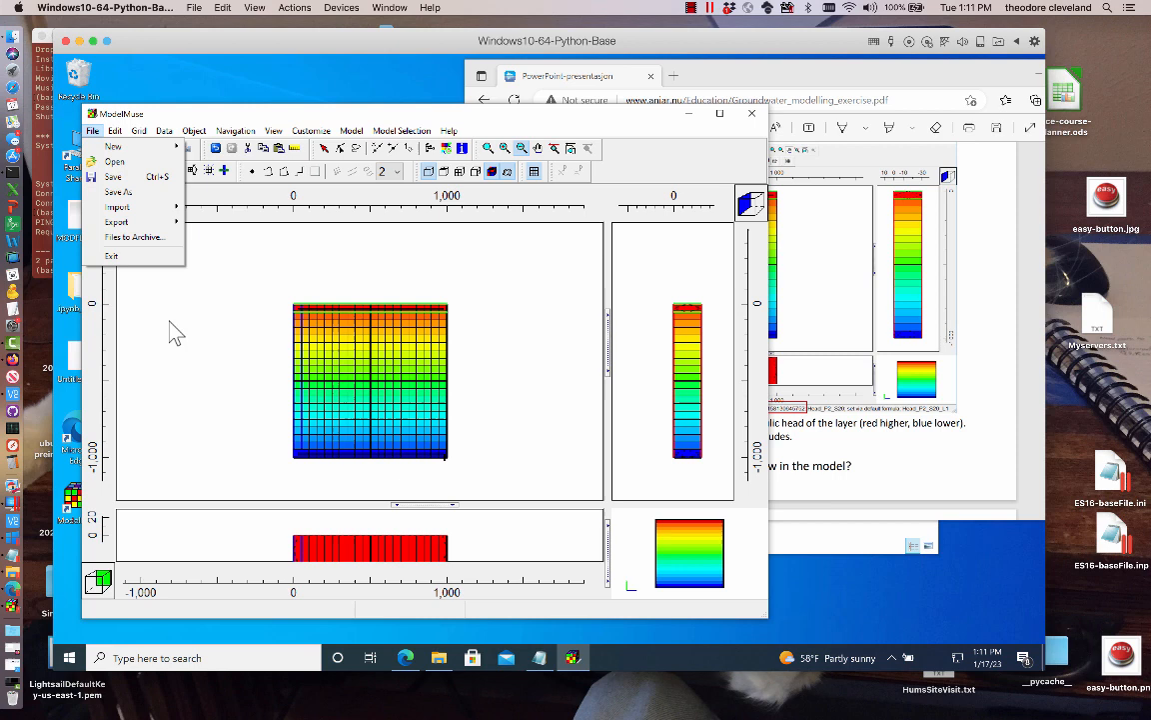
click(138, 256)
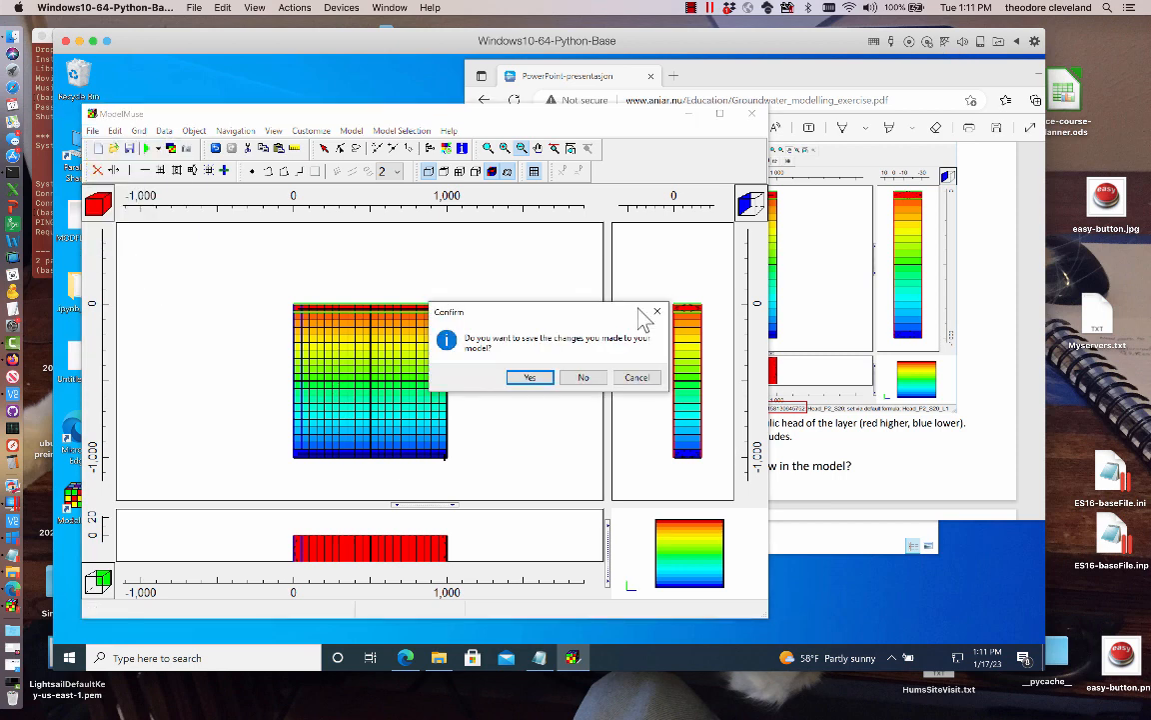
click(530, 378)
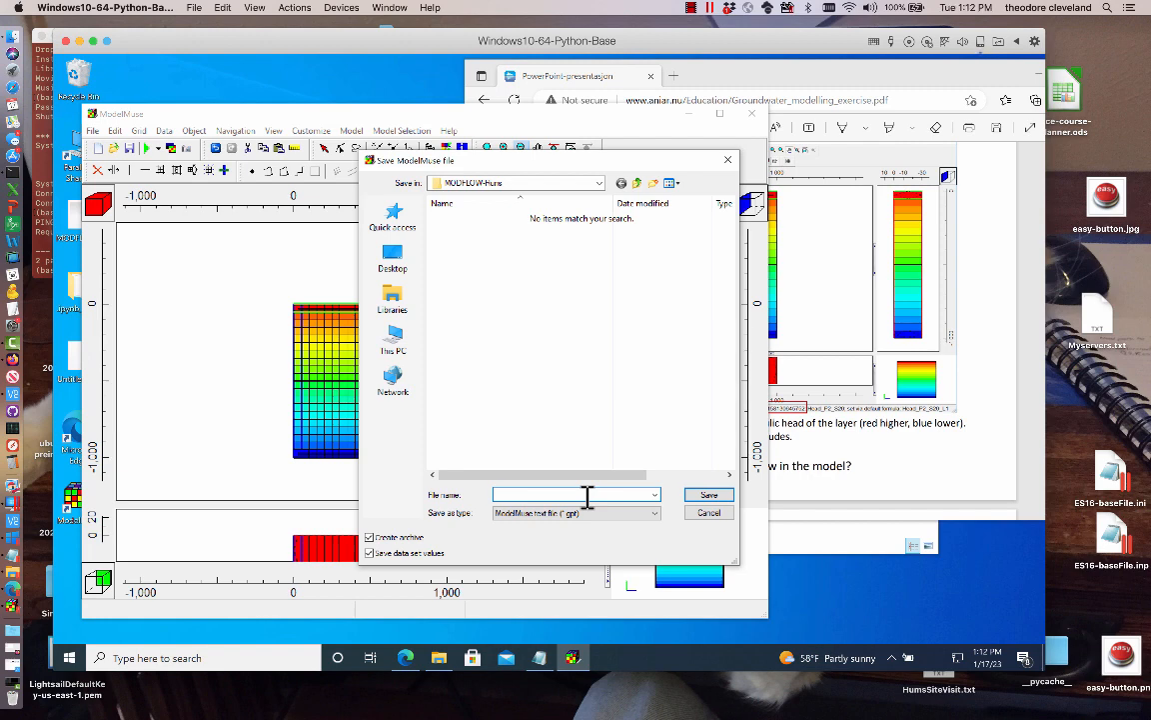
text(testFile1-20x20)
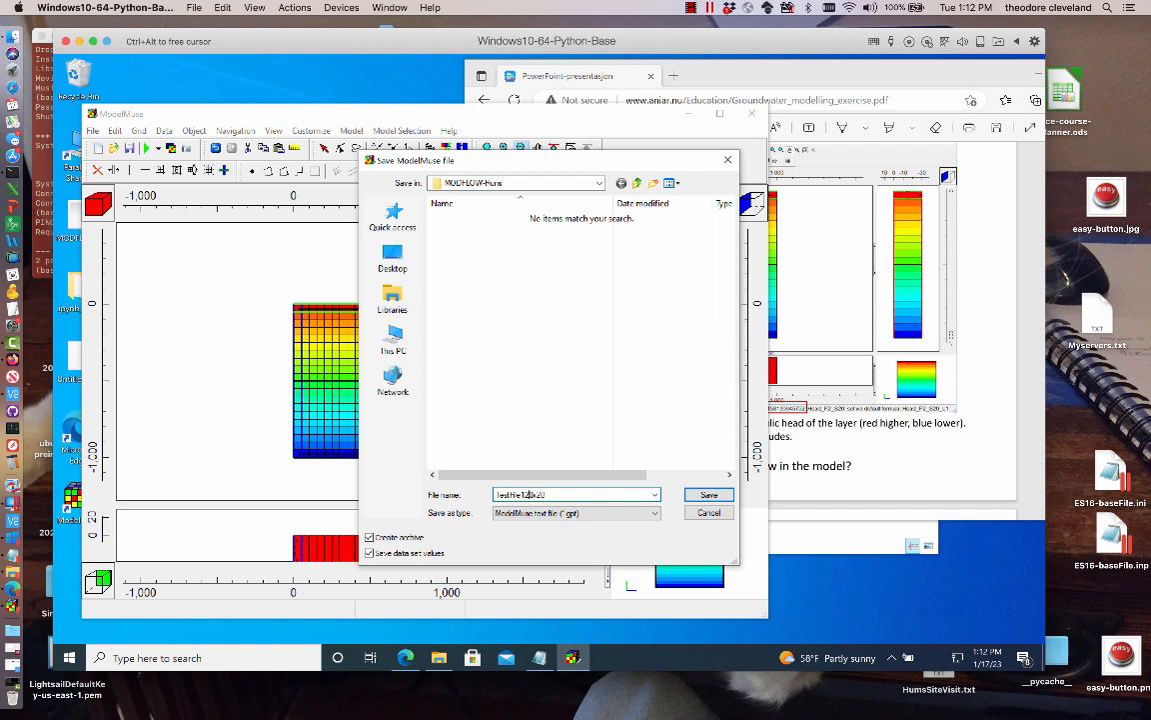
text(-)
double_click(586, 496)
key(Return)
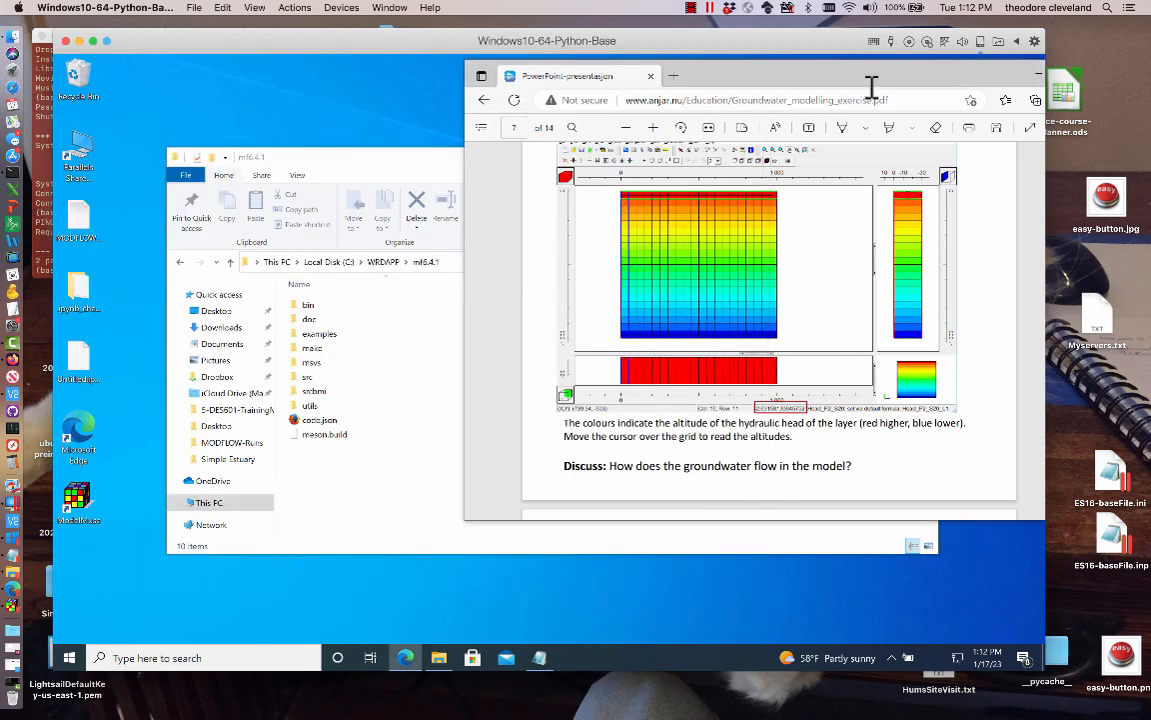
- Add "Pray for smiley faces!" and "Yay! Install complete." under item 6 of the notes, save them, and clear the desktop of open windows
drag(866, 76, 663, 96)
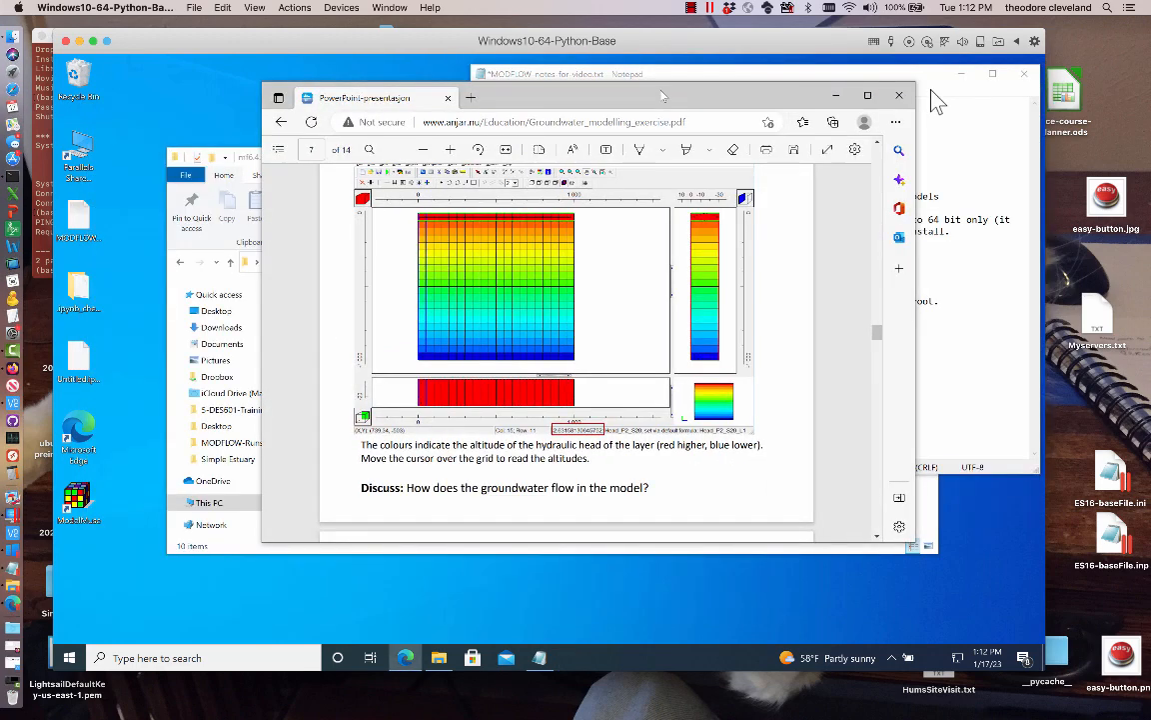
click(836, 96)
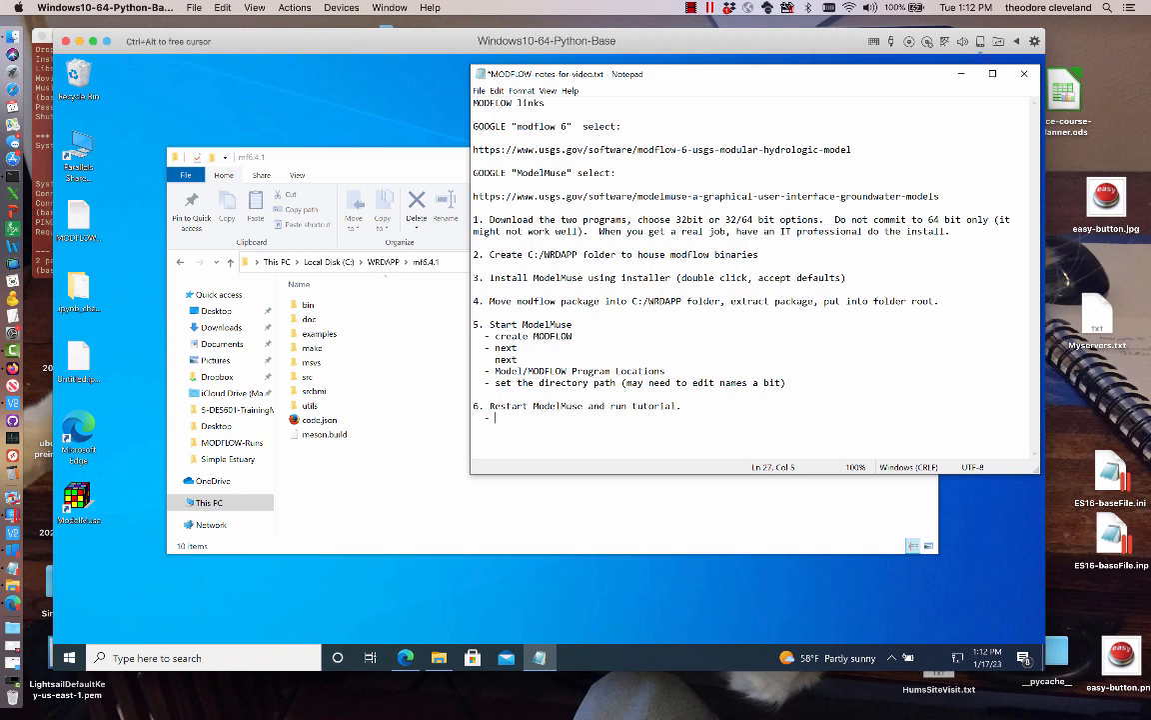
text(- Pray )
text(for smiley fa)
text(all)
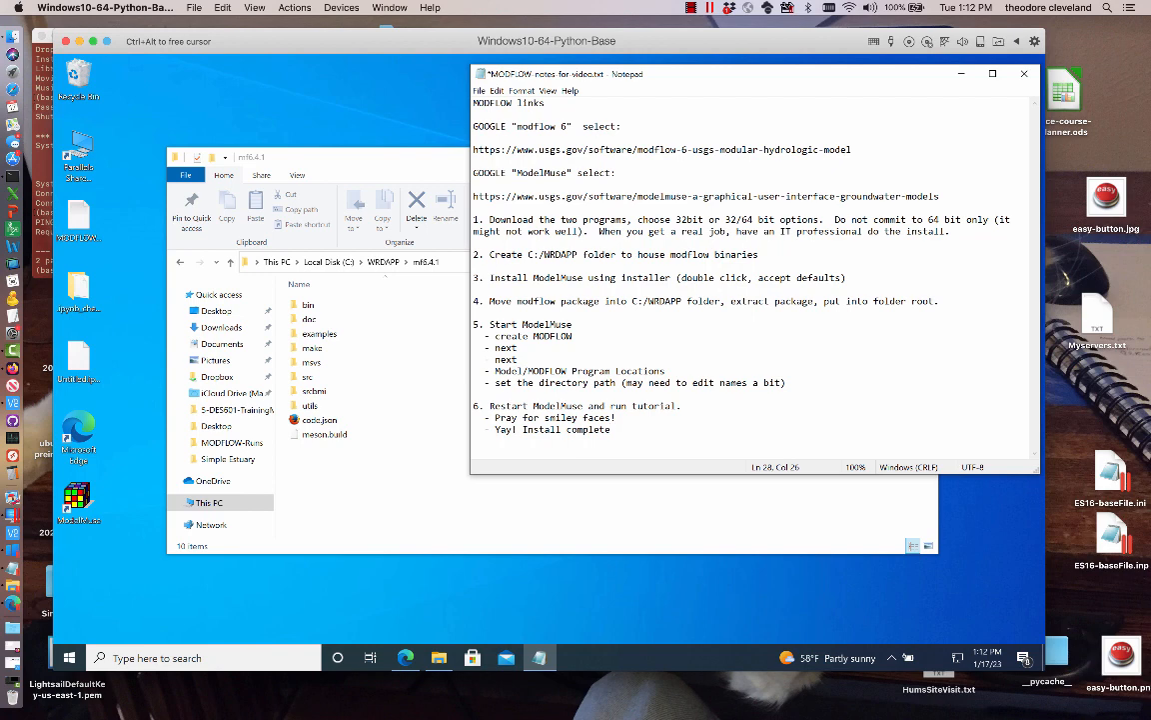
text(.)
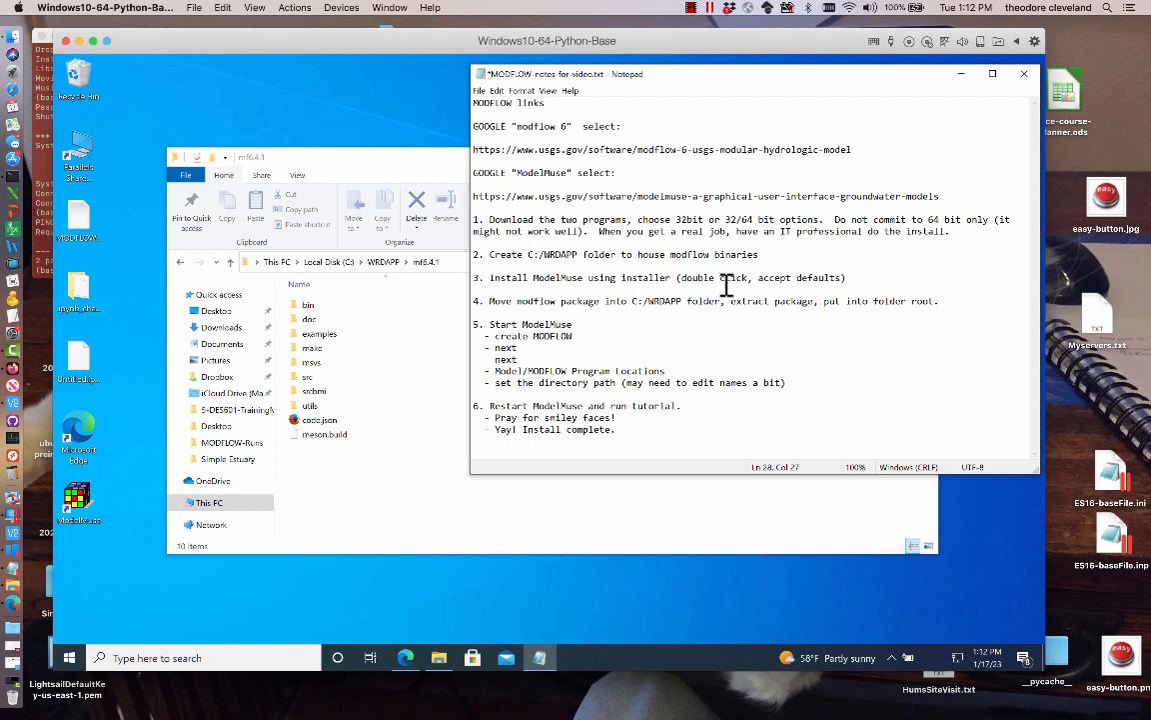
key(ctrl+s)
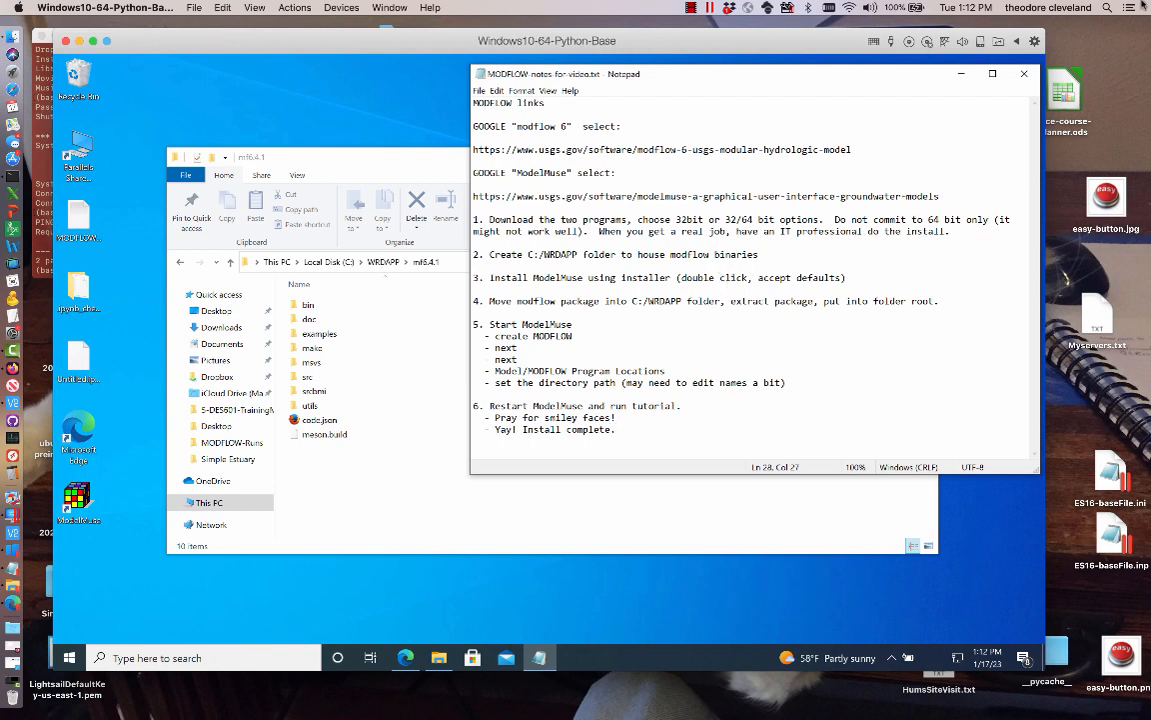
click(1025, 76)
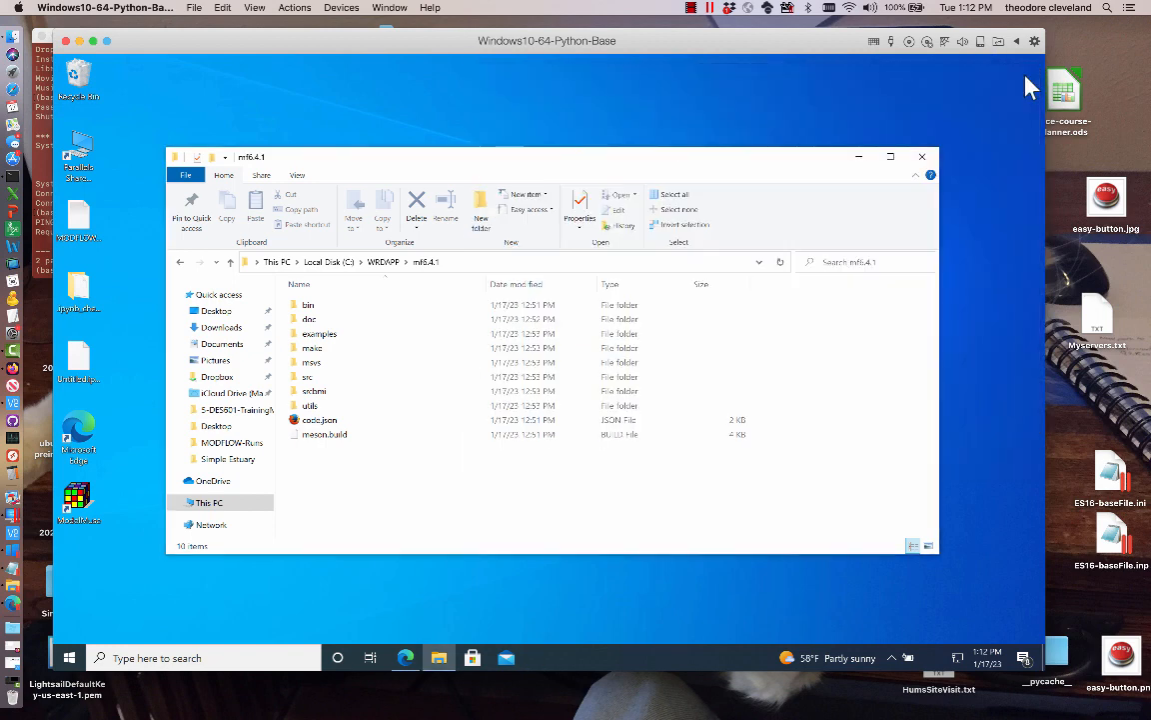
click(921, 156)
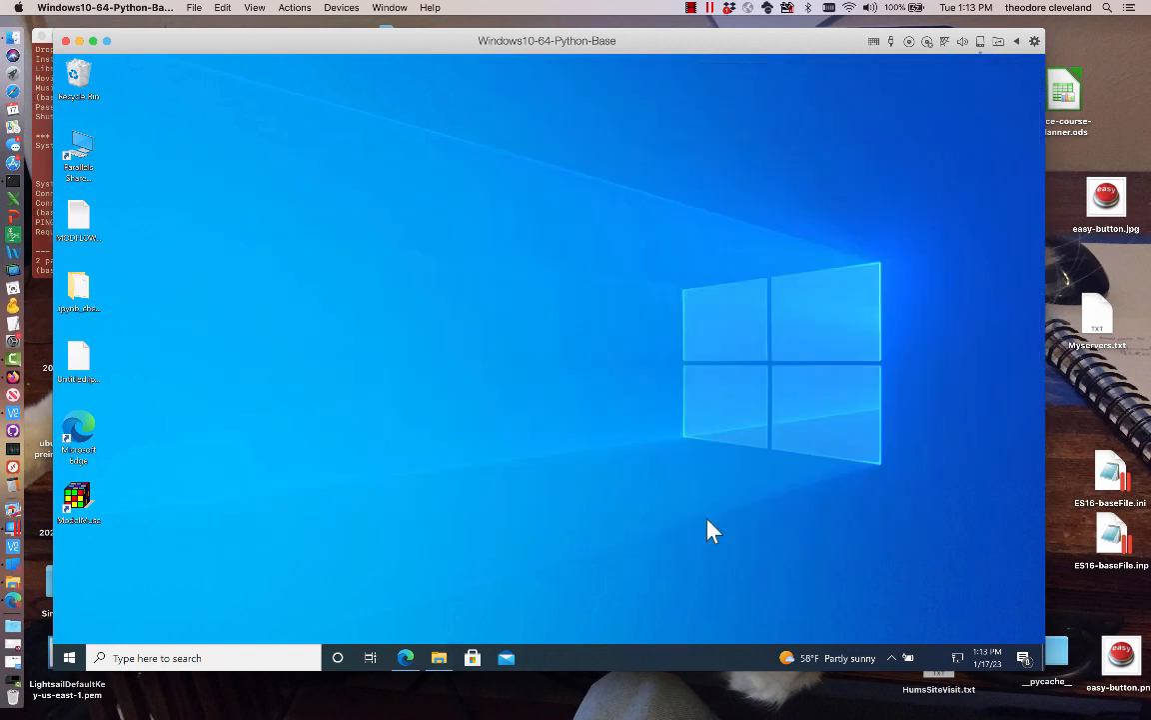
- Reopen the TestFile1-20x20-run1.gpt model in ModelMuse and open sample_model_20x20_run1.bhd for importing model results
double_click(80, 504)
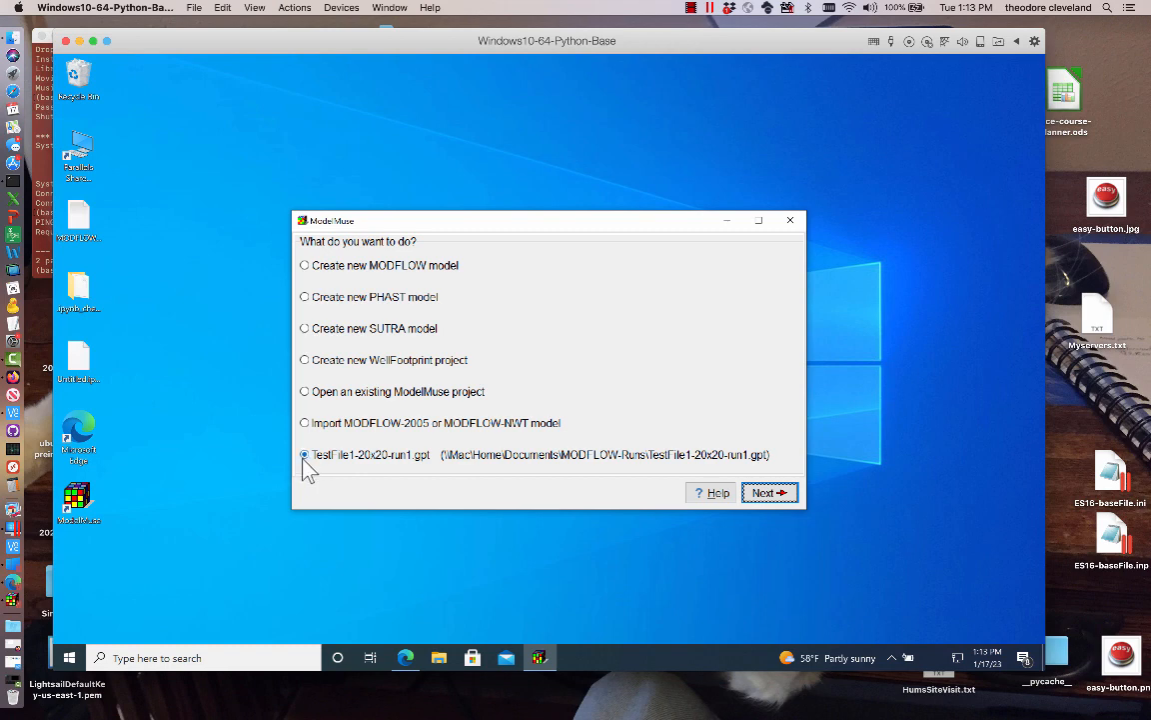
click(768, 492)
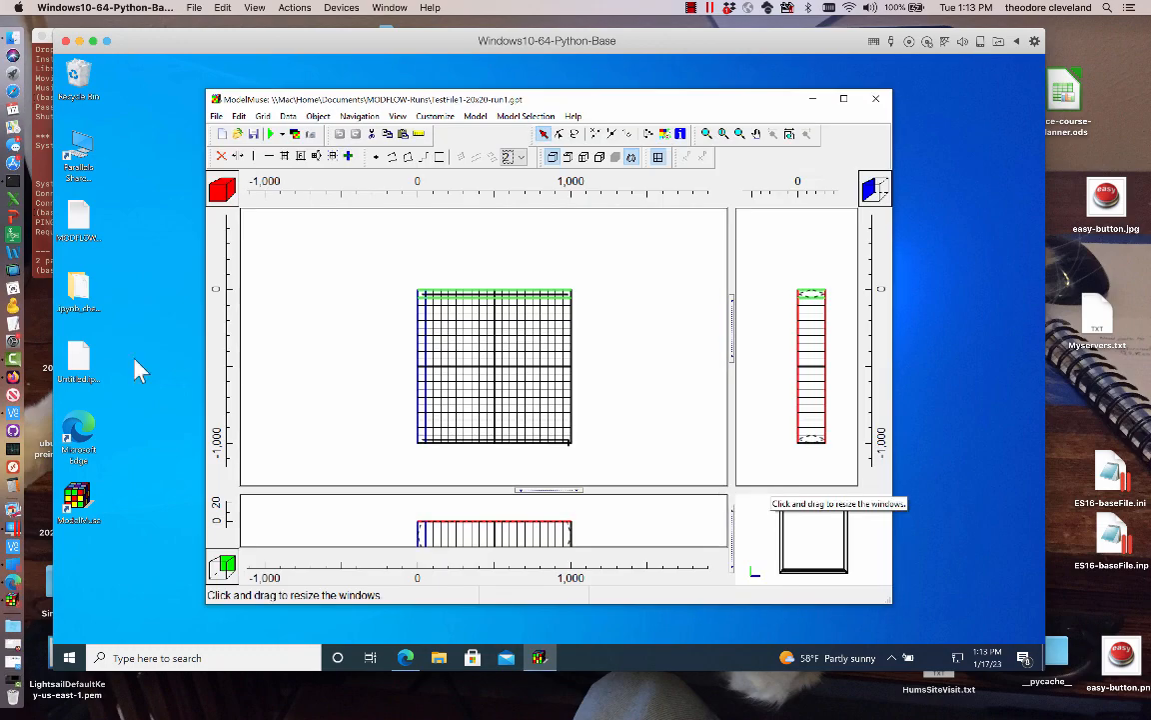
click(295, 136)
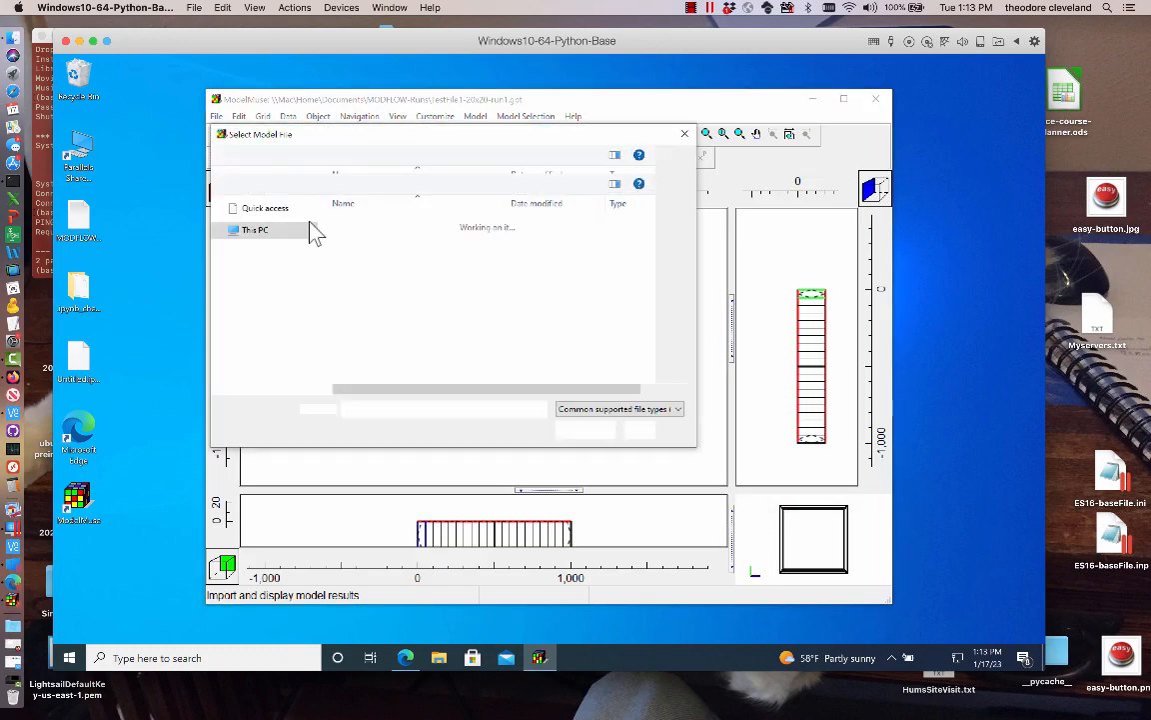
click(399, 224)
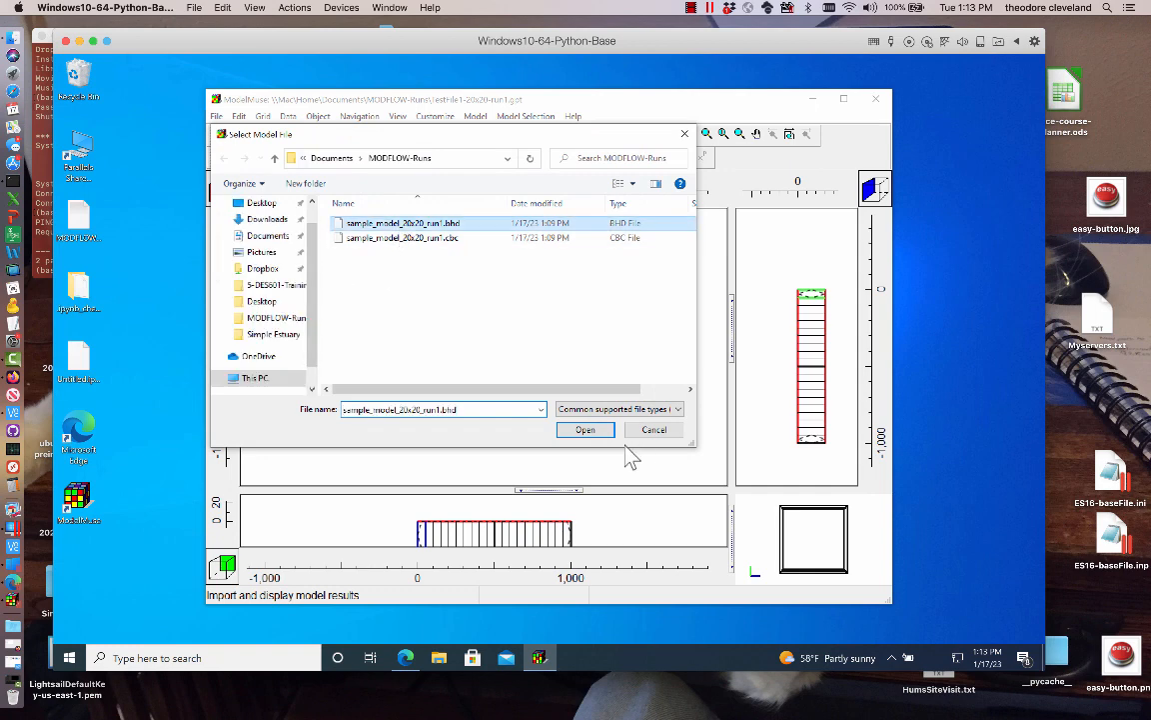
click(598, 432)
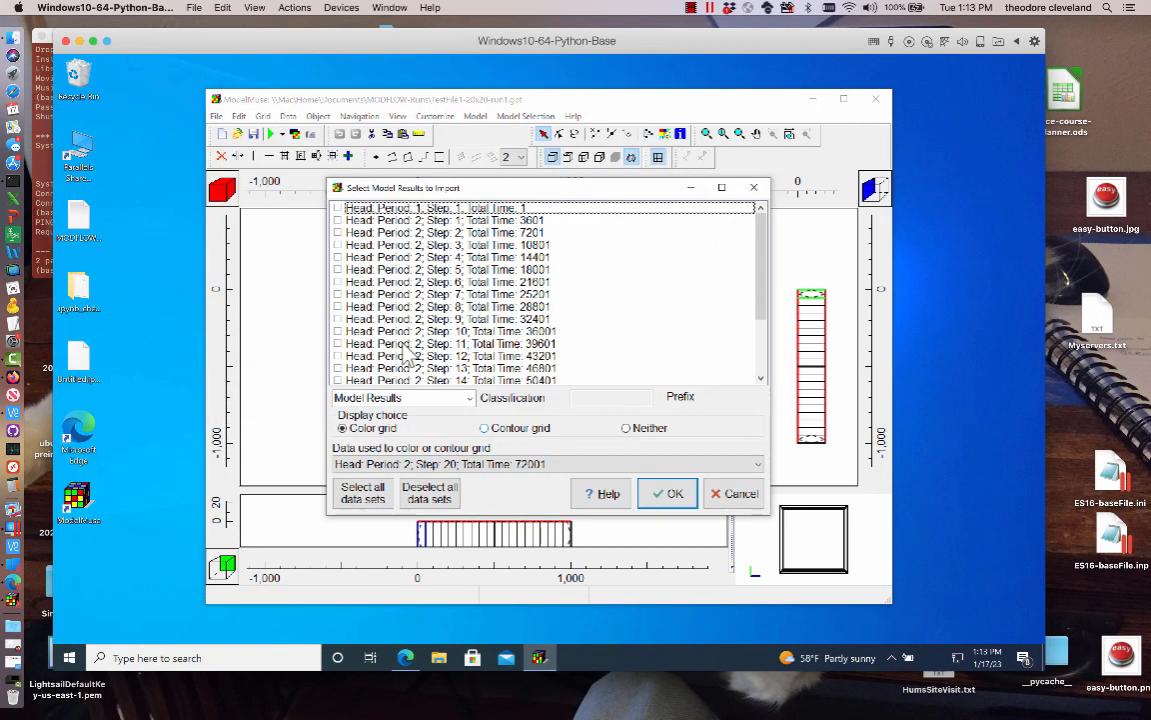
- Import the Period 1 Step 1 and Period 2 Step 20 heads, color the grid by Step 20, and close ModelMuse without saving
scroll(370, 342, down, 3)
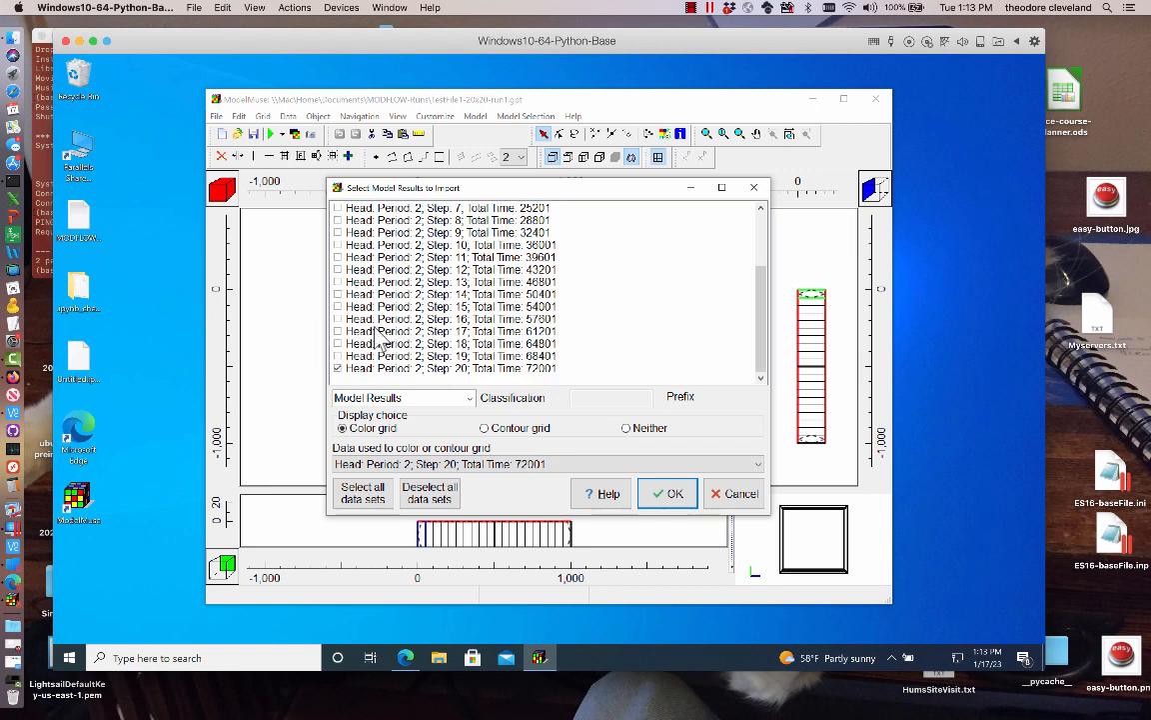
scroll(377, 335, up, 2)
scroll(378, 335, up, 1)
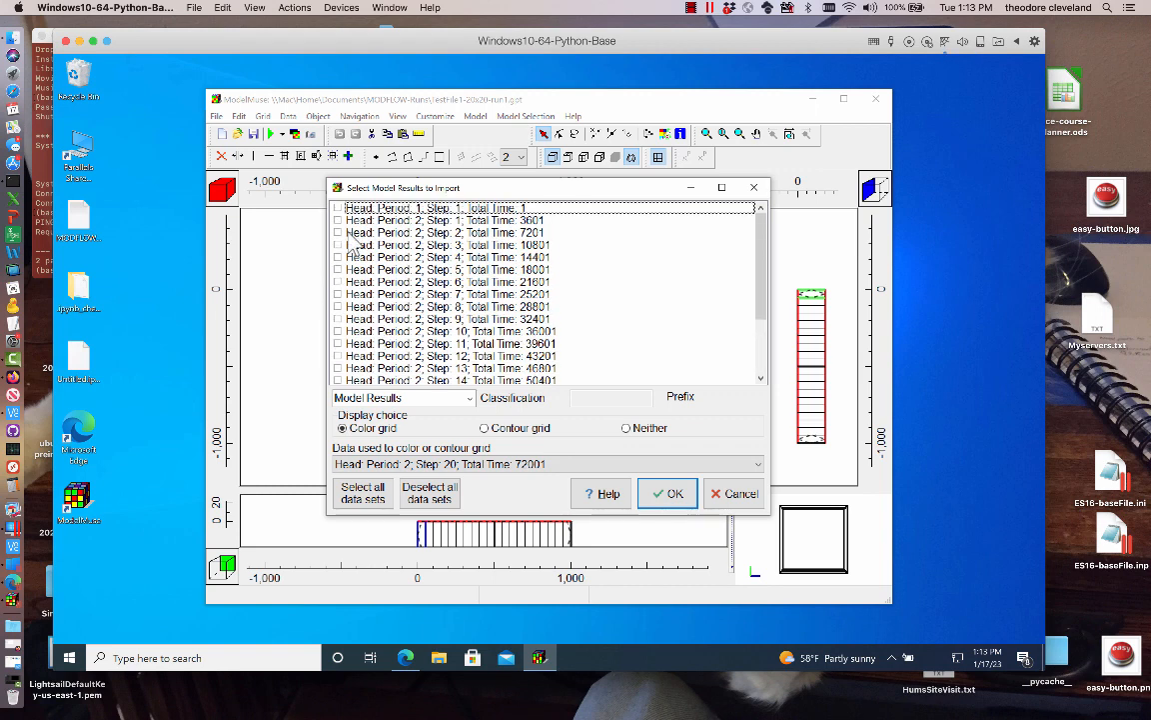
click(340, 209)
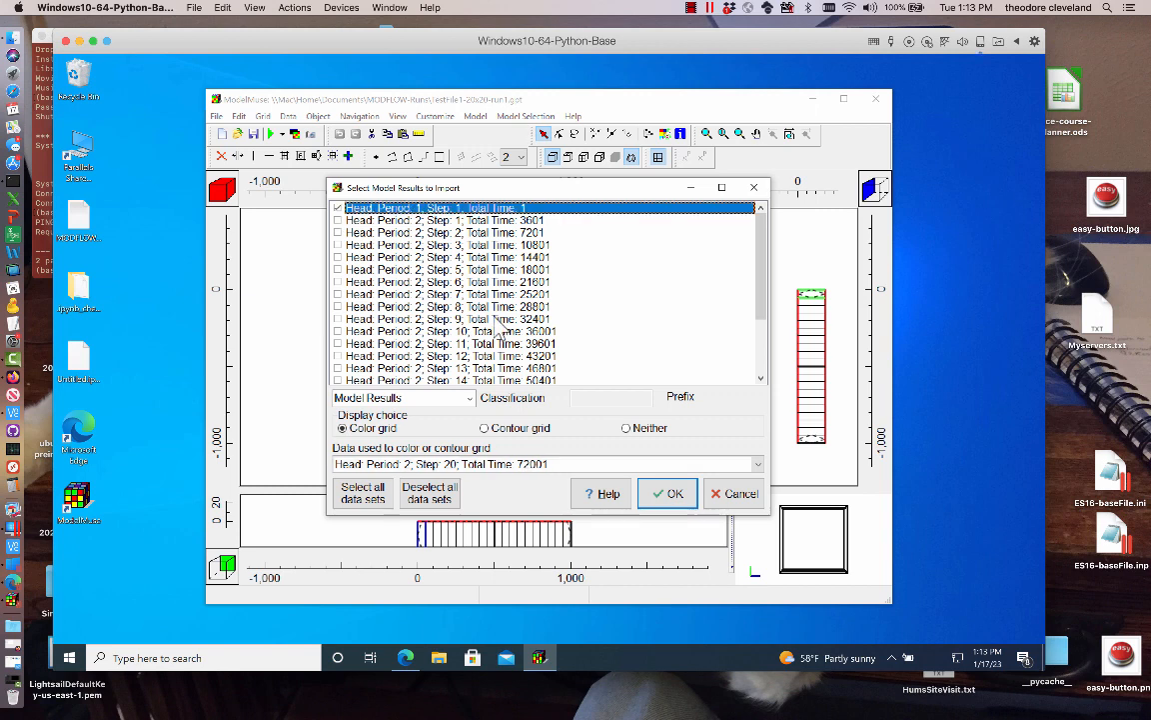
scroll(500, 327, down, 3)
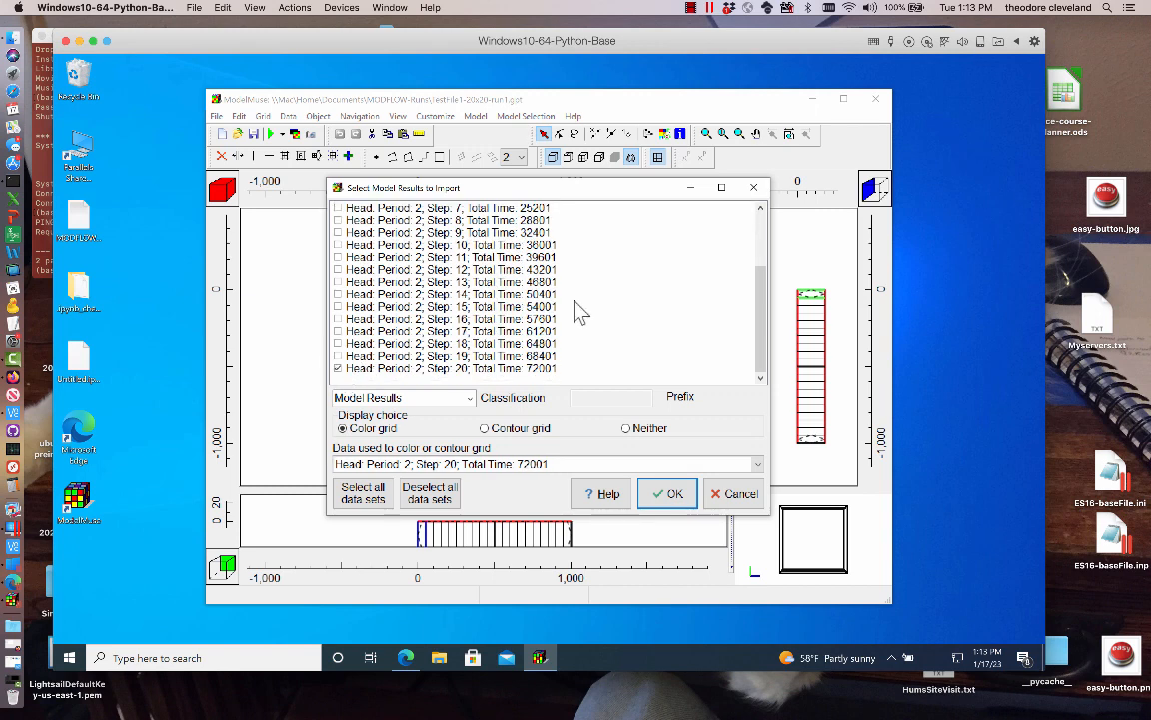
click(668, 493)
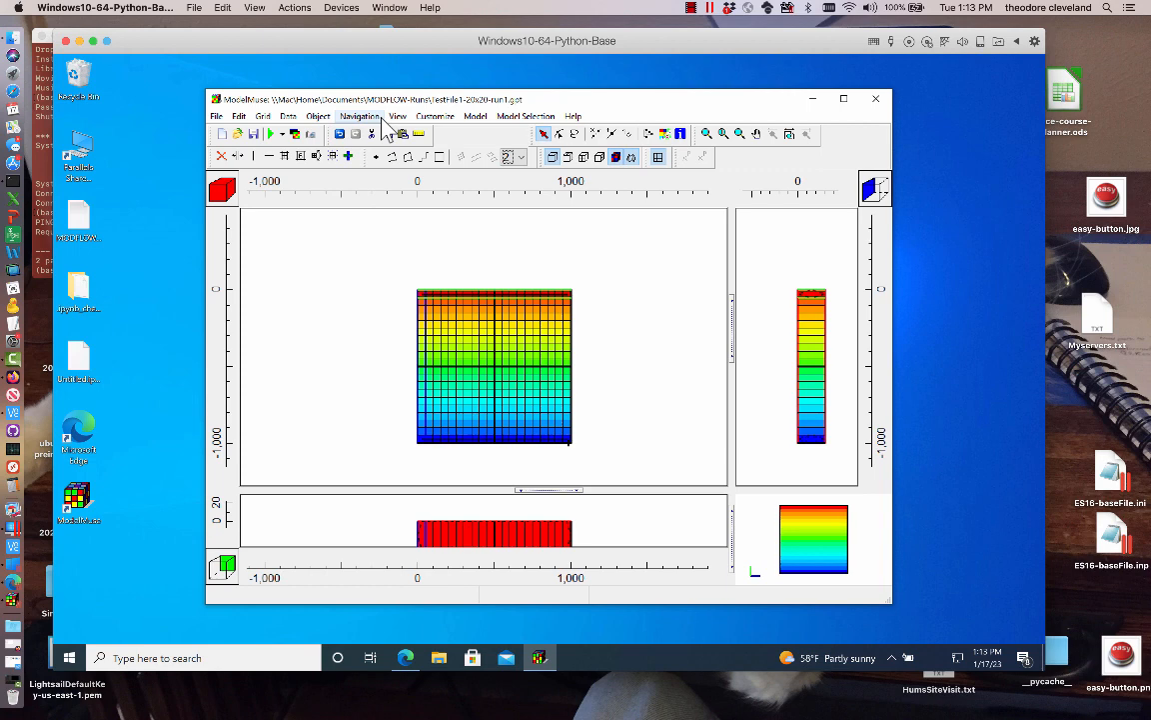
click(875, 99)
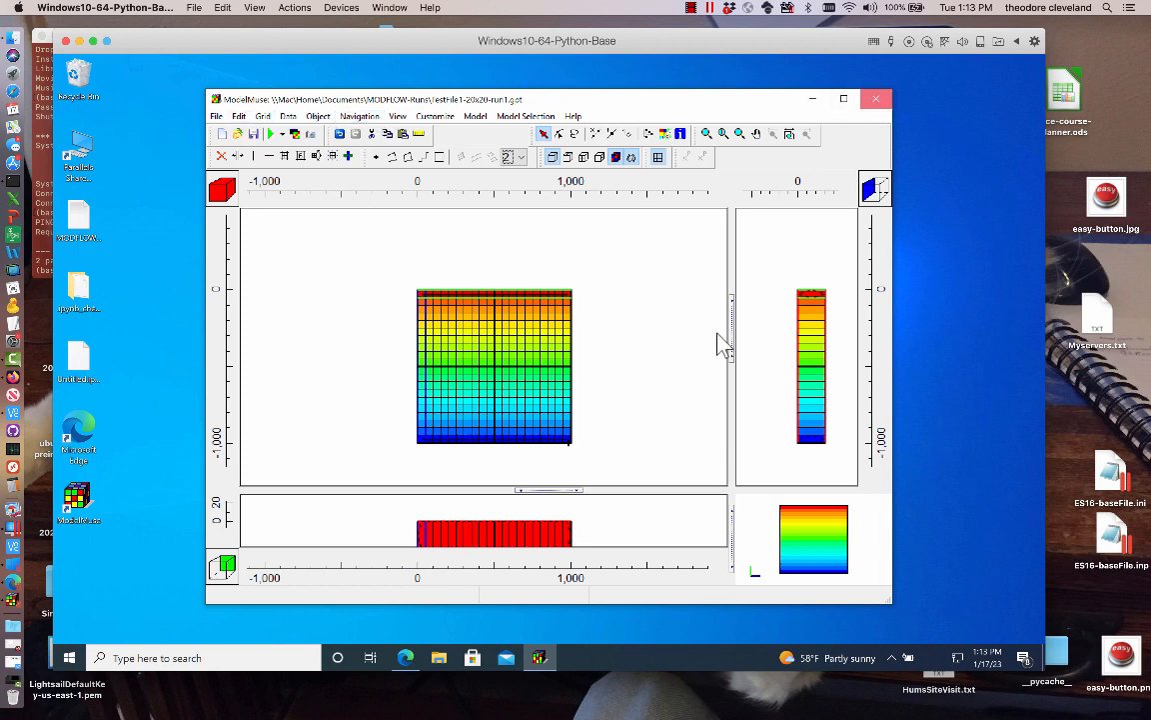
click(584, 378)
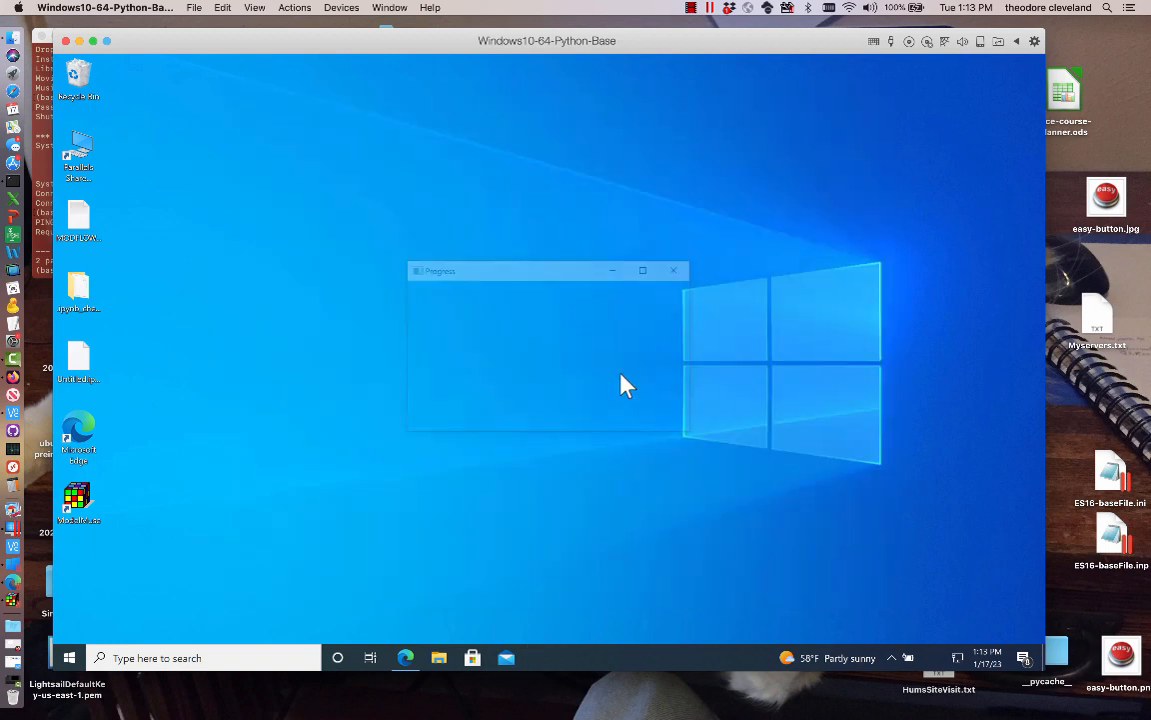